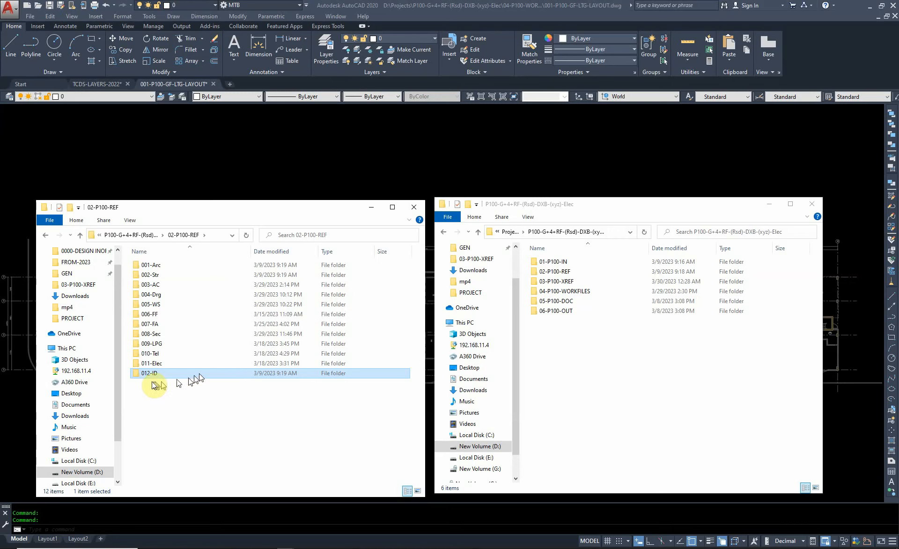
Step: Open the CAD FILES folder under 012-ID > TYPICAL DETAILS and widen the Name column to show the full file names
mouse_move(149, 377)
double_click(157, 373)
mouse_move(164, 271)
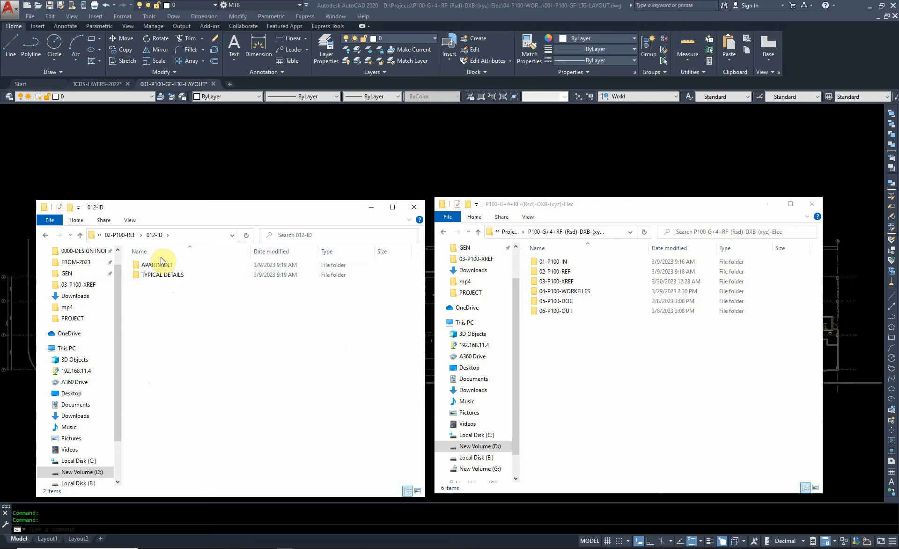
left_click(161, 265)
left_click(163, 273)
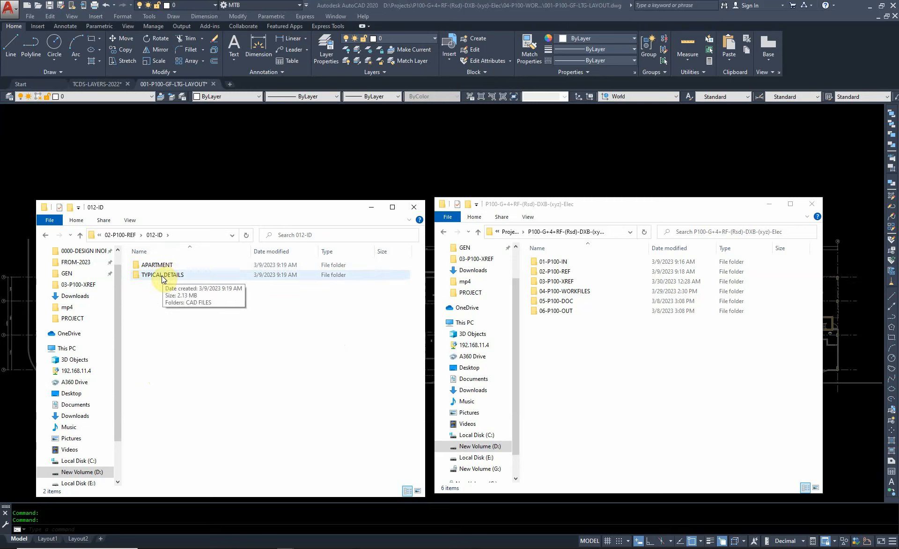
double_click(162, 275)
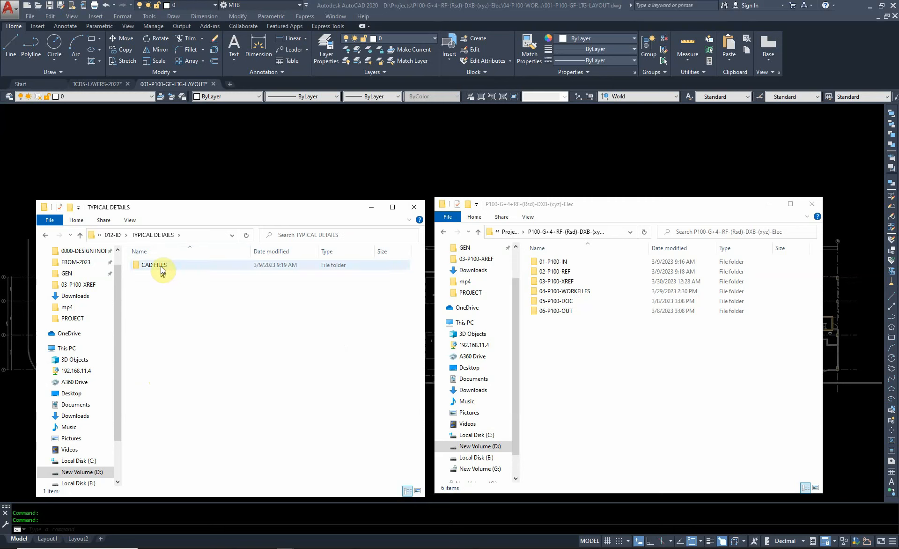
double_click(161, 266)
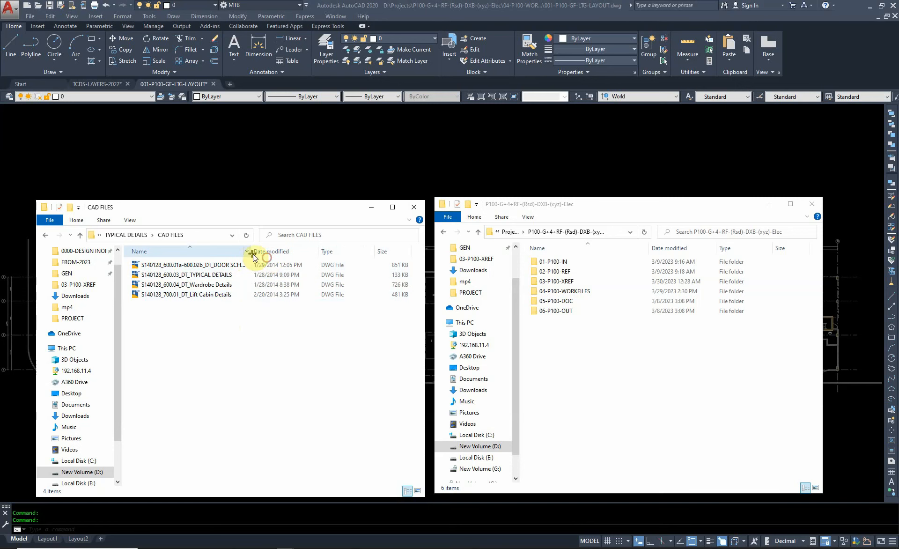
left_click_drag(256, 252, 314, 253)
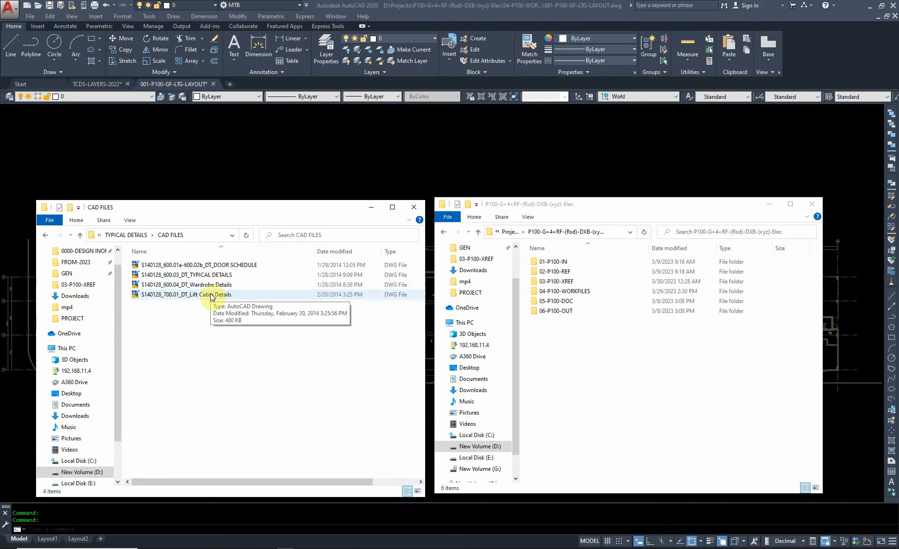
Step: Go back to 012-ID, open the CAD FILES folder under APARTMENT, and widen its Name column to show the full file names
left_click(134, 237)
left_click(112, 236)
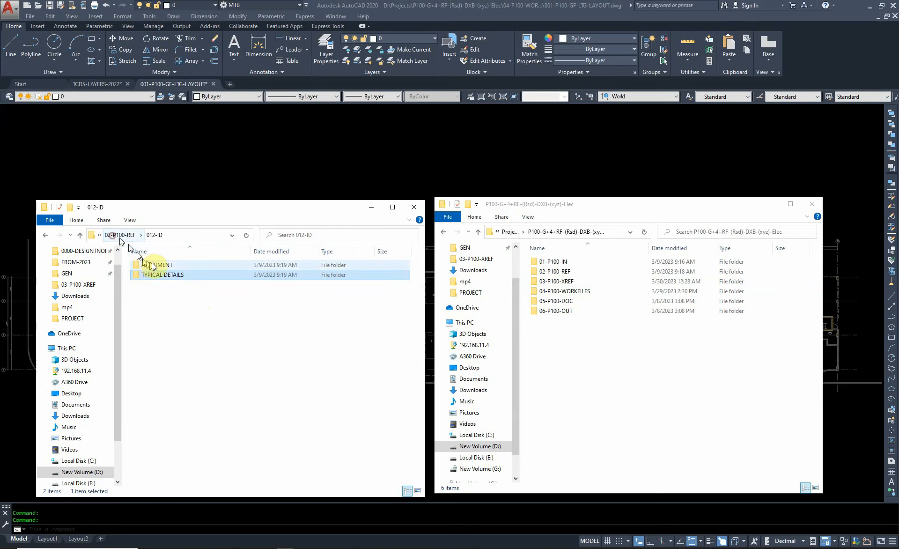
double_click(157, 264)
double_click(173, 271)
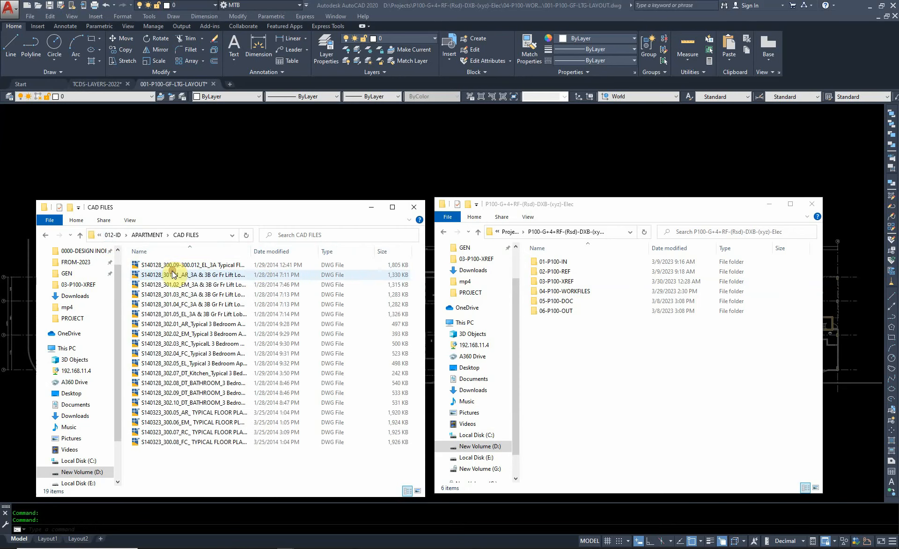
left_click_drag(251, 253, 327, 251)
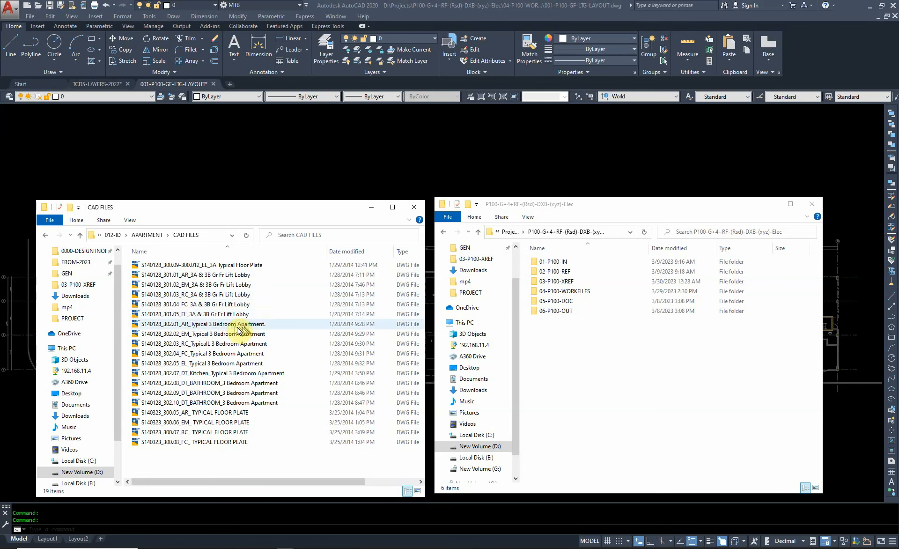
Step: Open the five 3A & 3B Gr Fr Lift Lobby drawings, S140128_301.01_AR through S140128_301.05_EL, together in AutoCAD
left_click(190, 276)
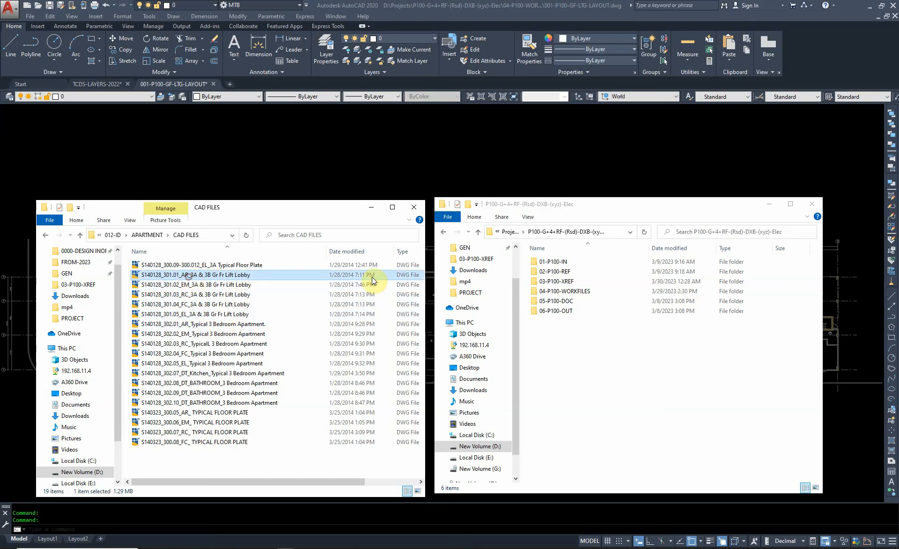
left_click(239, 315, "shift")
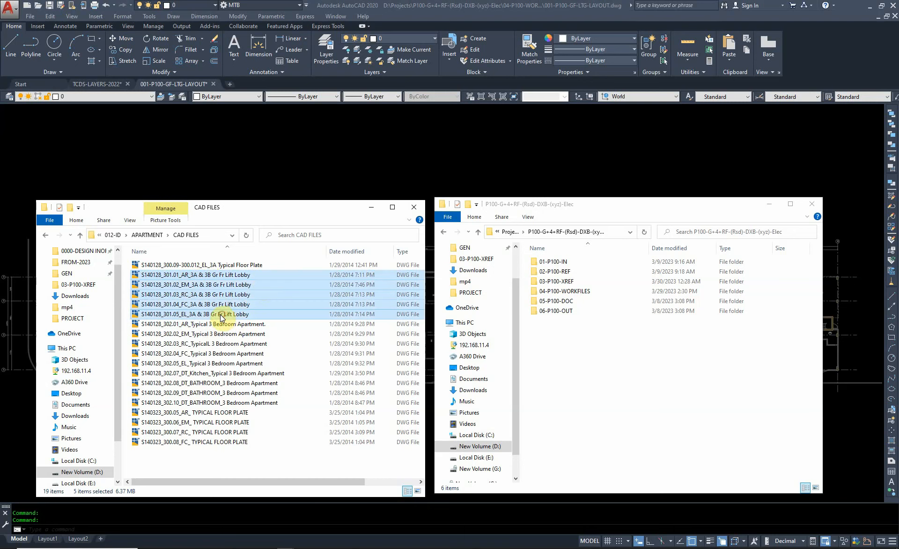
left_click_drag(239, 314, 261, 288)
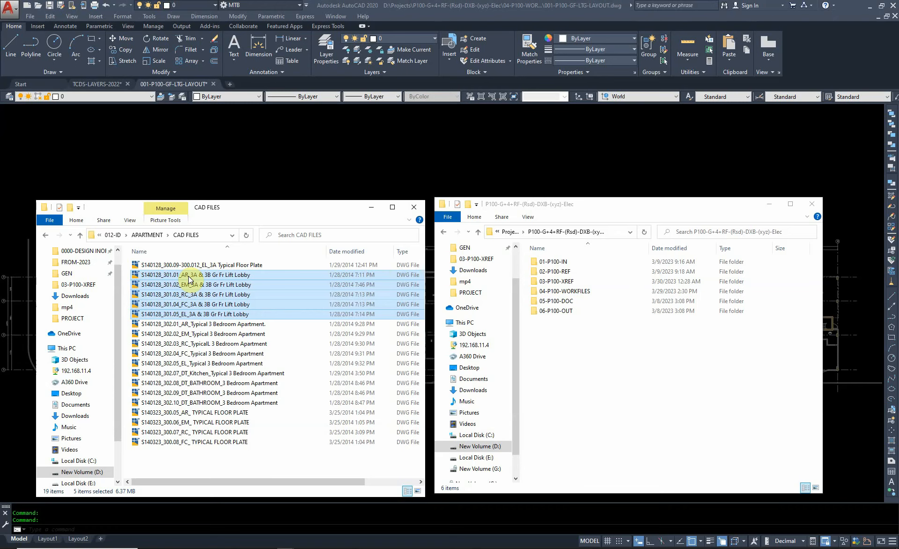
key("Return")
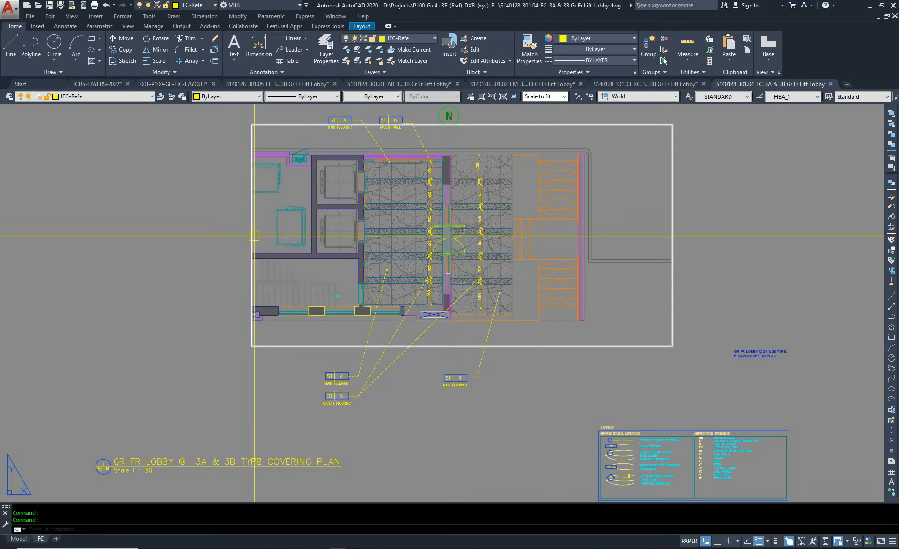
Step: Switch to the S140128_301.05_EL lift lobby drawing, match it with its file in the folder, and read its sheet title
left_click(252, 85)
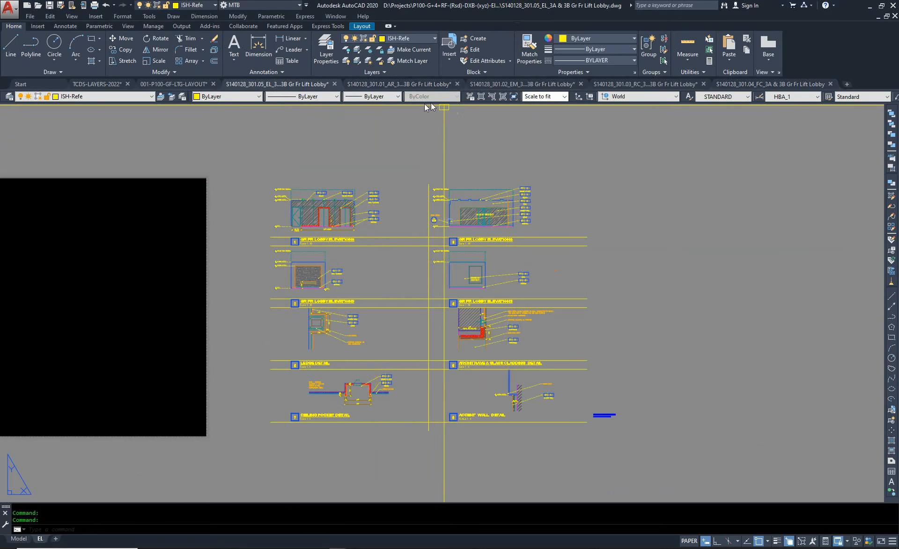
left_click(296, 542)
left_click(228, 515)
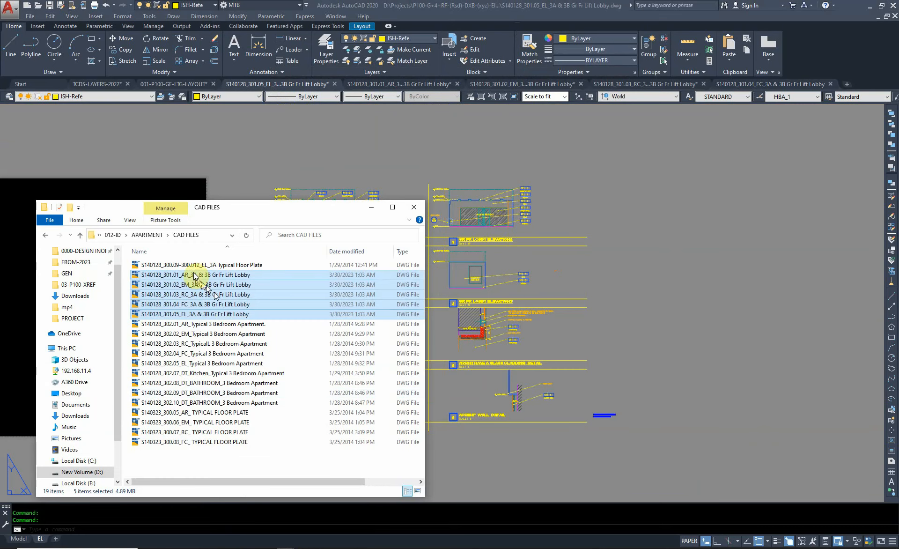
left_click(189, 314)
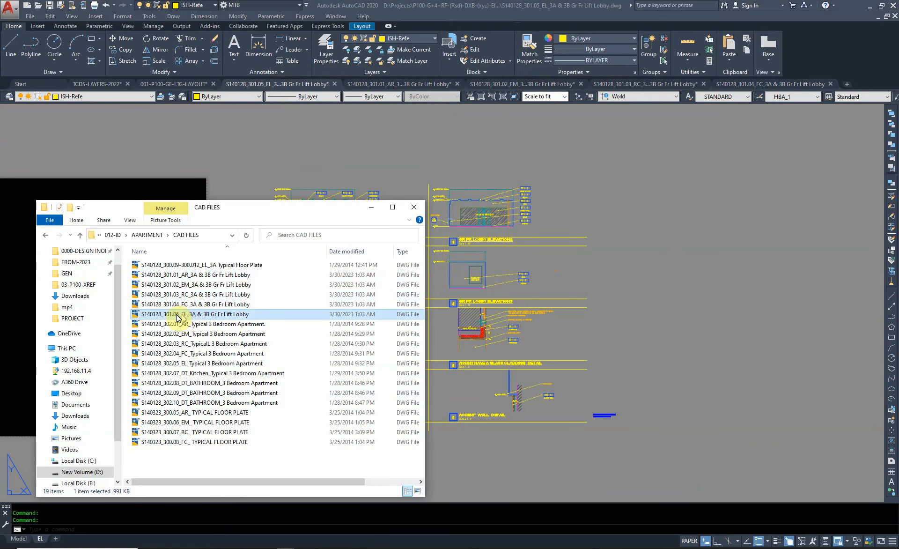
left_click(586, 390)
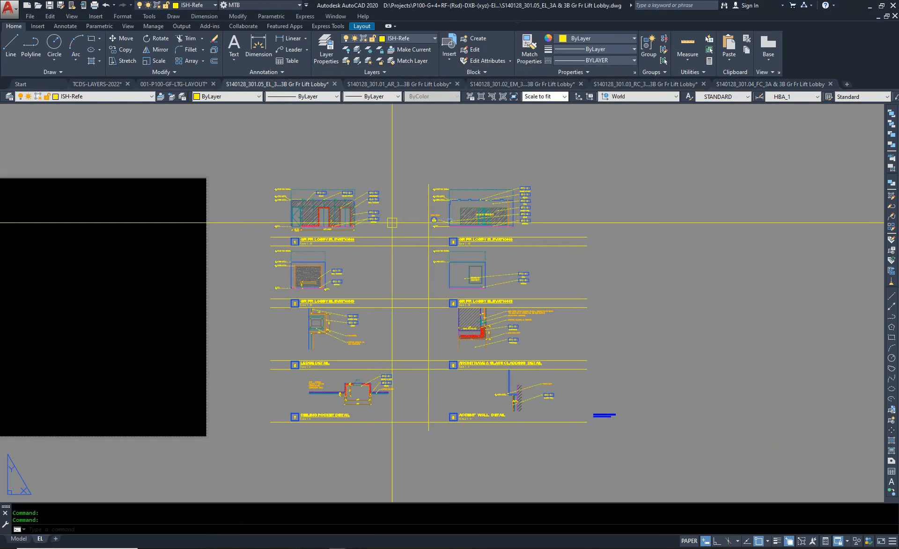
scroll(606, 418, "up", 8)
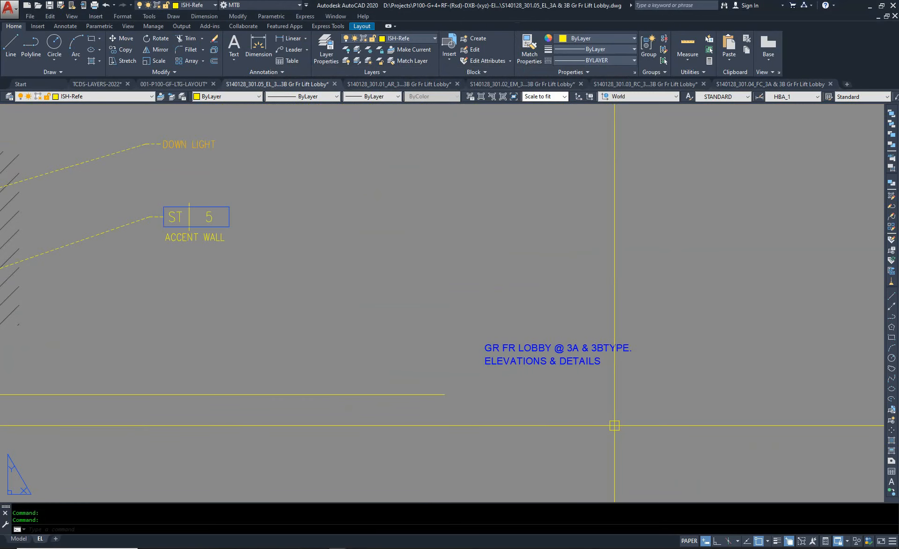
scroll(517, 379, "up", 2)
middle_click_drag(578, 368, 472, 391)
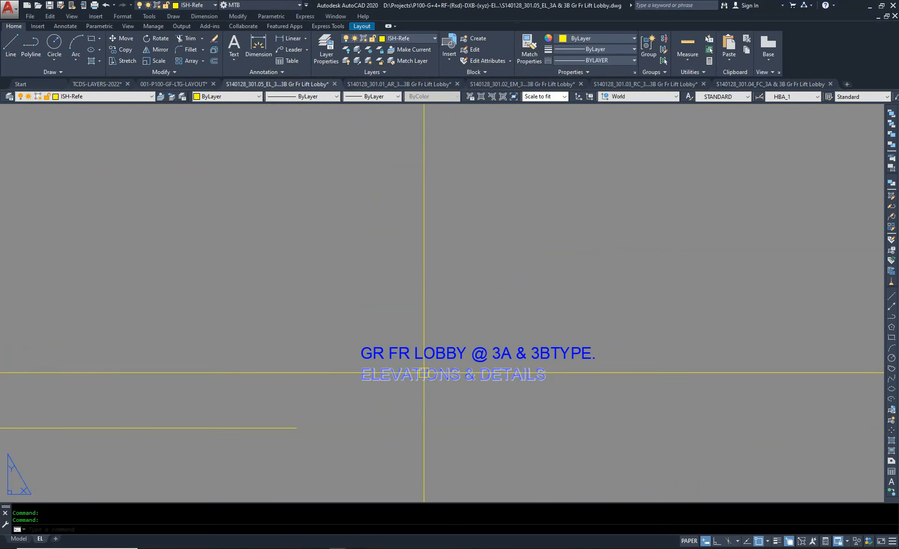
scroll(490, 378, "up", 4)
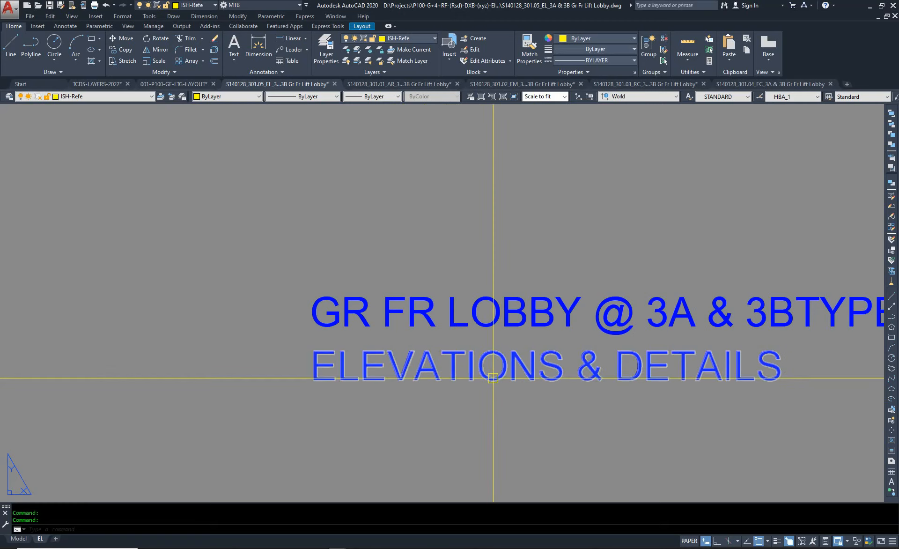
Step: Examine lobby elevation 1 on the EL sheet, including its finish tags, level marks and lift lobby doors
scroll(512, 372, "down", 8)
scroll(511, 373, "down", 5)
scroll(405, 385, "up", 2)
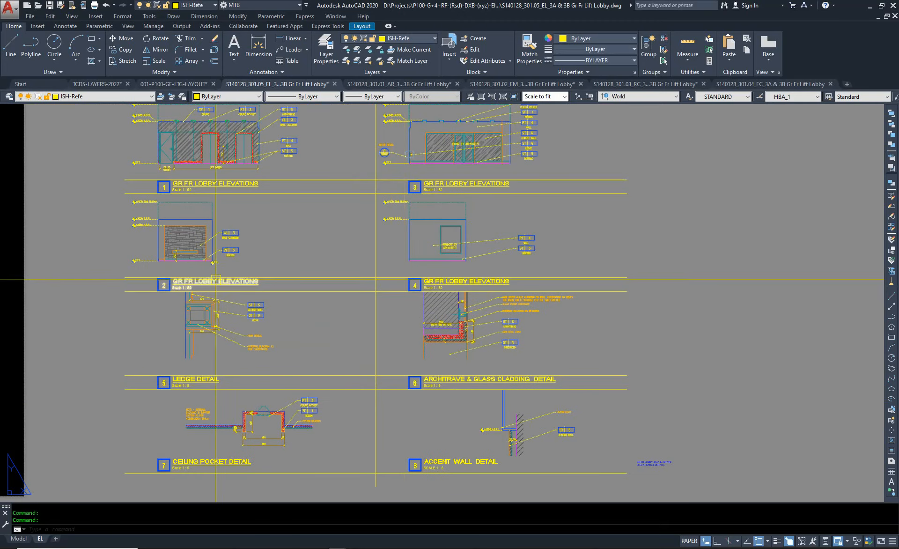
scroll(267, 258, "down", 3)
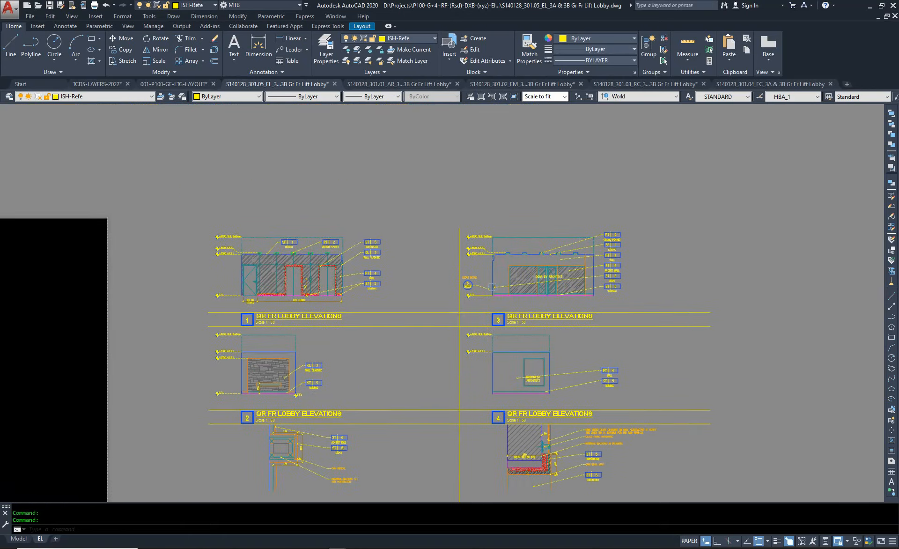
scroll(271, 281, "up", 6)
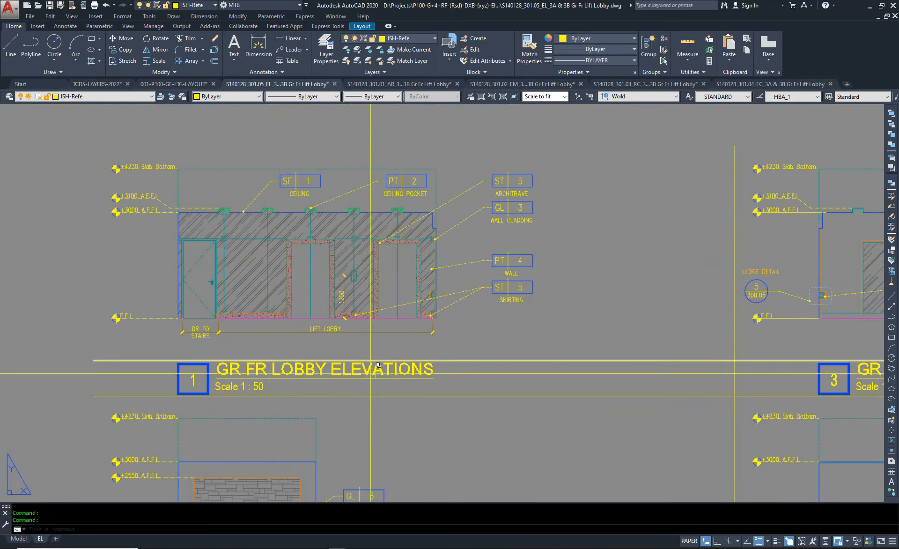
scroll(210, 321, "up", 5)
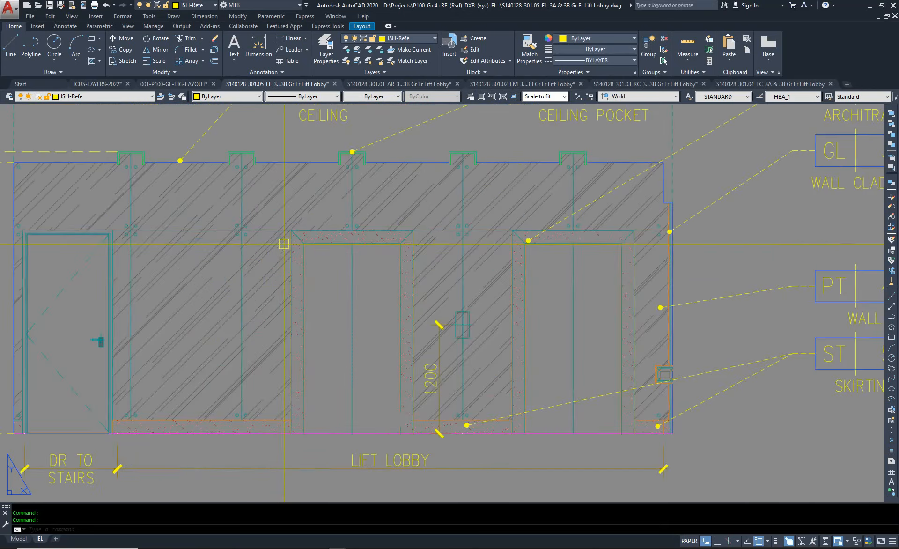
scroll(452, 171, "down", 2)
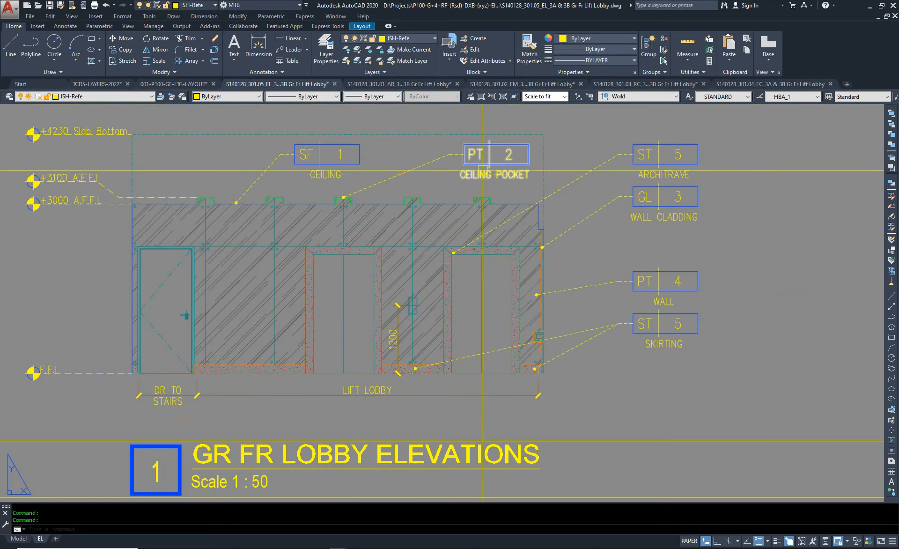
scroll(381, 238, "down", 3)
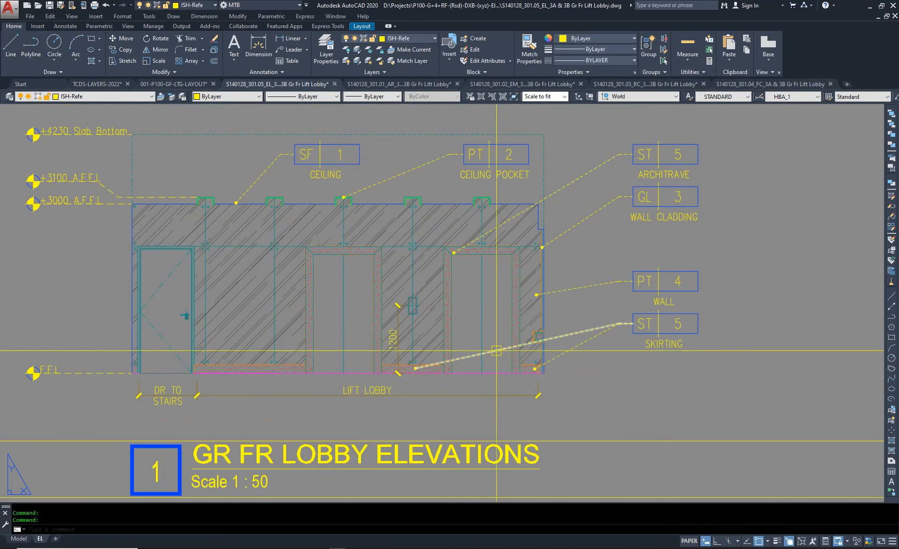
Step: Review the remaining lobby elevations and the ledge, architrave, ceiling pocket and accent wall details on the EL sheet
scroll(514, 315, "down", 2)
middle_click_drag(514, 316, 269, 305)
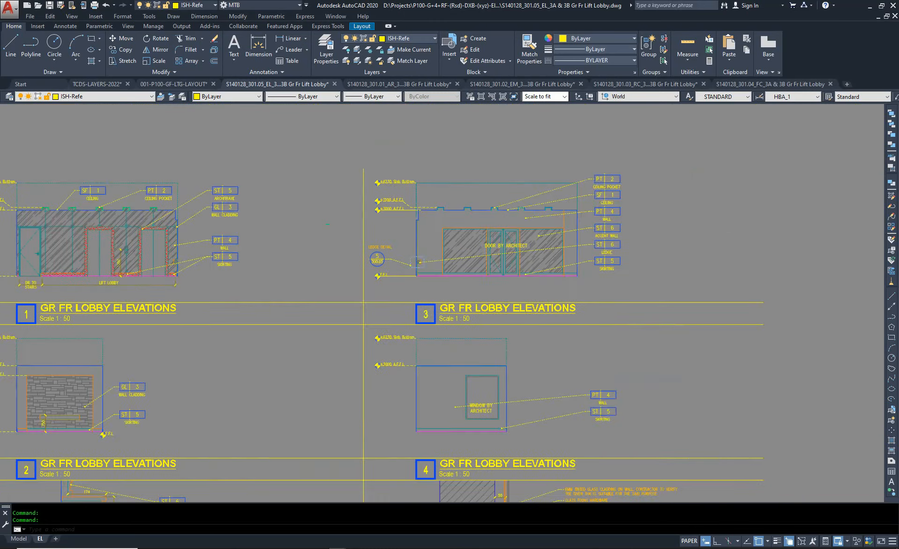
scroll(332, 252, "down", 3)
scroll(370, 367, "up", 5)
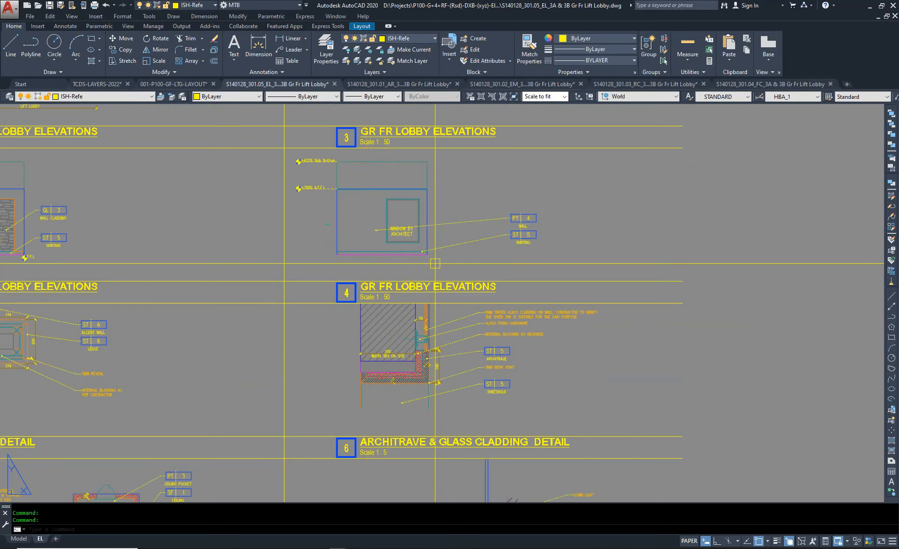
scroll(407, 260, "down", 4)
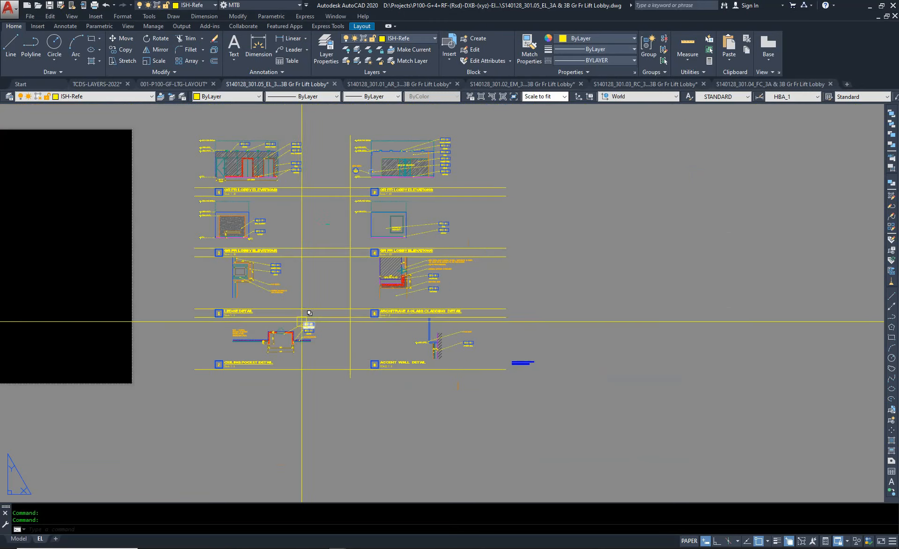
scroll(301, 321, "up", 2)
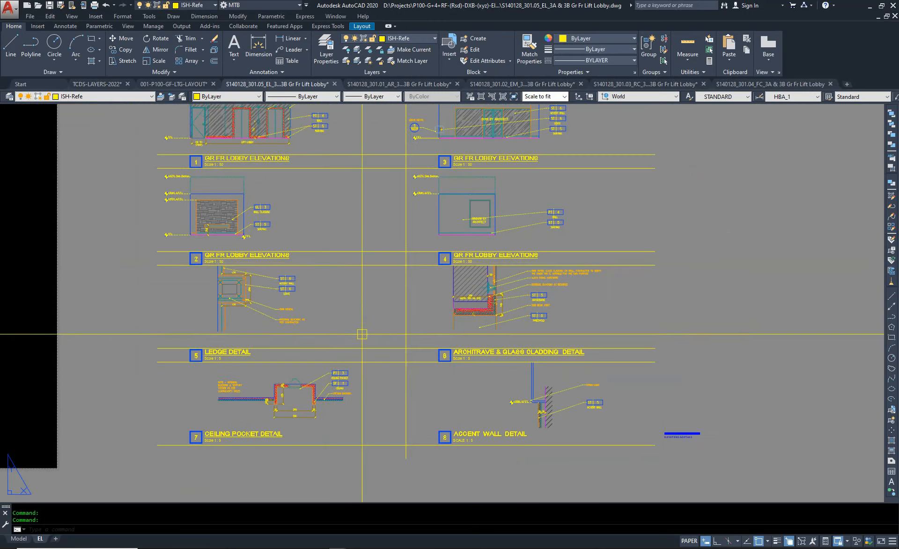
scroll(356, 328, "down", 2)
Step: Close the S140128_301.05_EL drawing without saving changes
key("Escape")
type("LOSE")
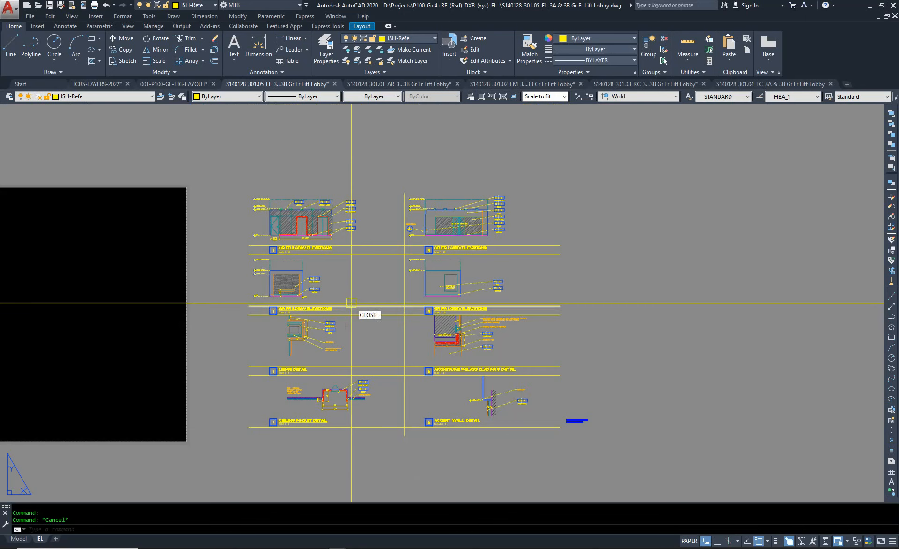
key("Return")
key("n")
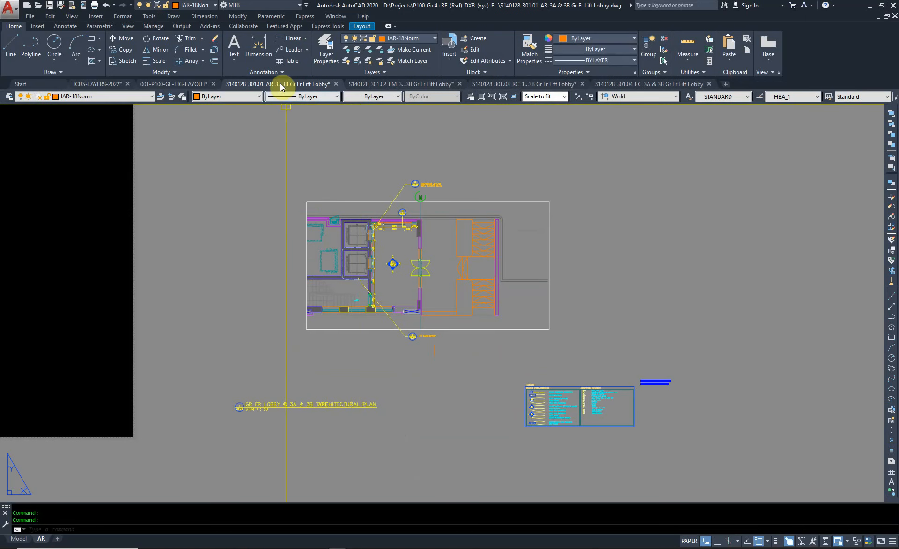
Step: Match the open S140128_301.01_AR lift lobby drawing with its file in the folder and read its sheet title
mouse_move(274, 86)
mouse_move(286, 542)
left_click(219, 521)
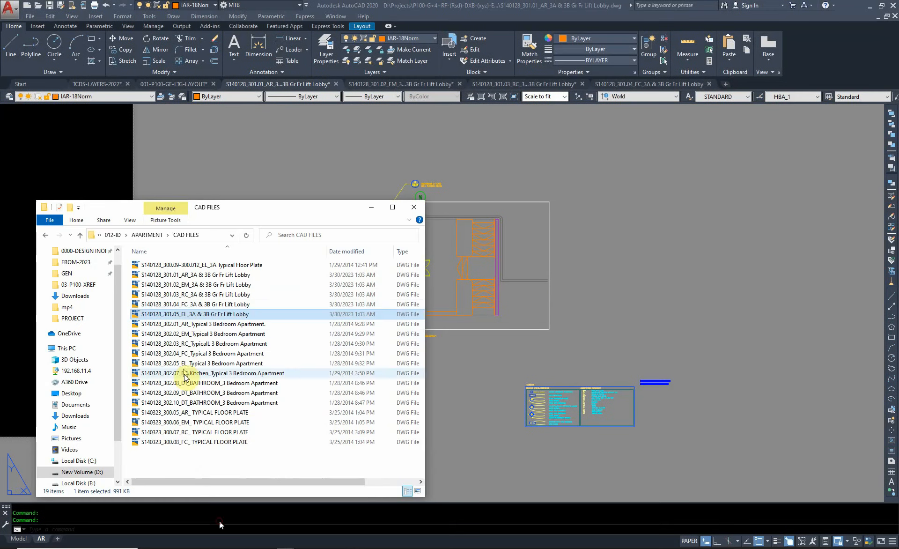
left_click(187, 284)
left_click(190, 275)
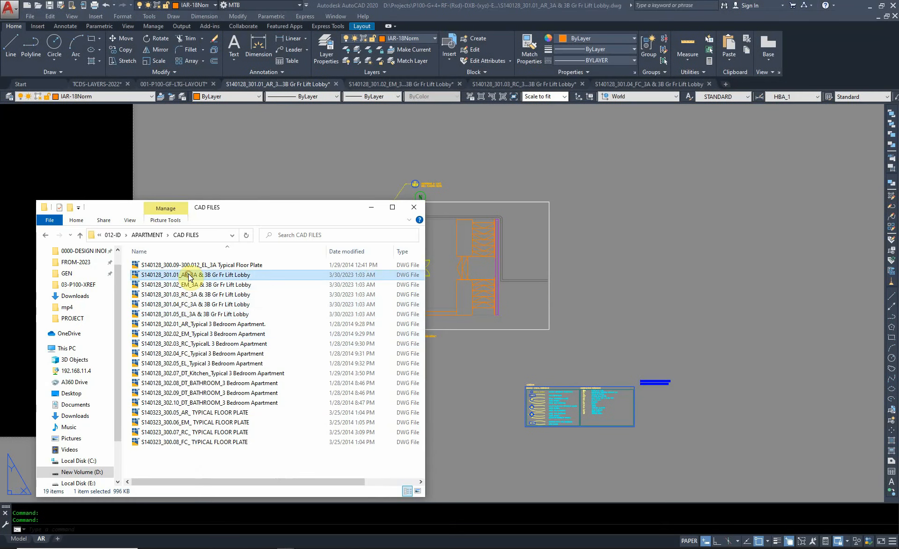
left_click(598, 305)
scroll(671, 401, "up", 4)
scroll(633, 350, "up", 6)
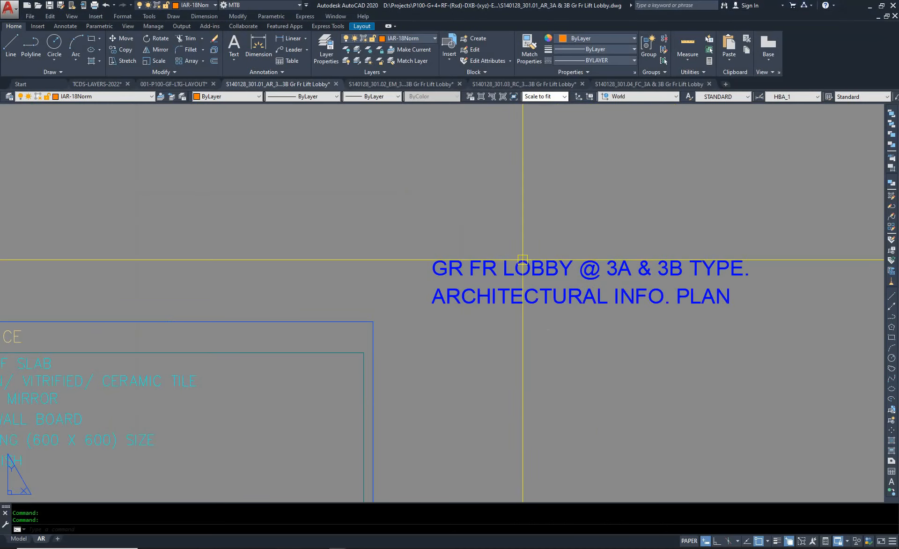
scroll(619, 300, "down", 8)
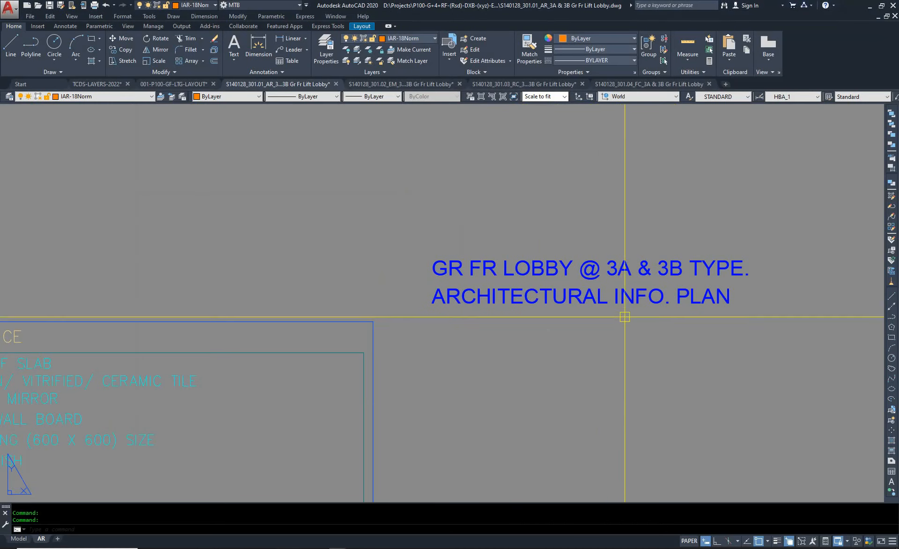
Step: Examine the AR sheet's legends and lift lobby plan, including the wall dimensions, elevation marker and detail callouts 5 and 6
scroll(305, 343, "up", 2)
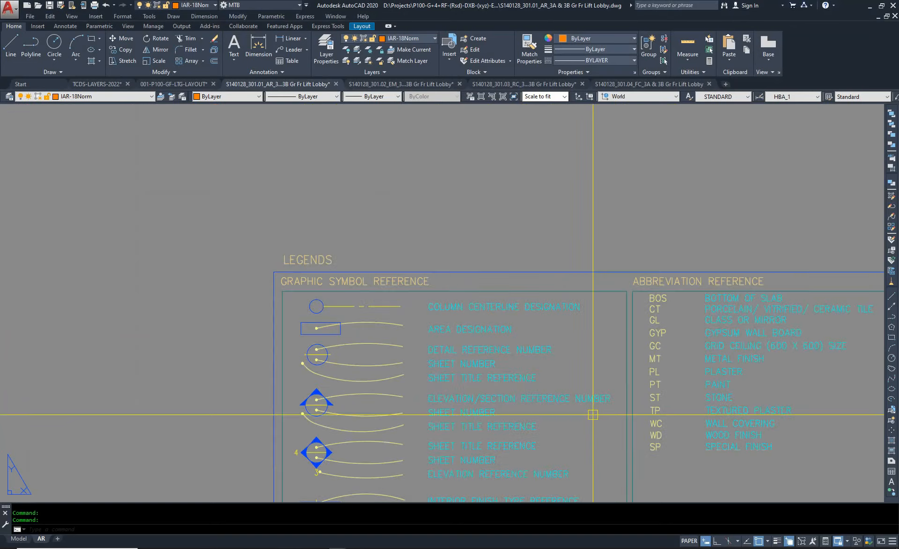
scroll(591, 415, "down", 3)
middle_click_drag(344, 281, 385, 368)
scroll(302, 212, "up", 2)
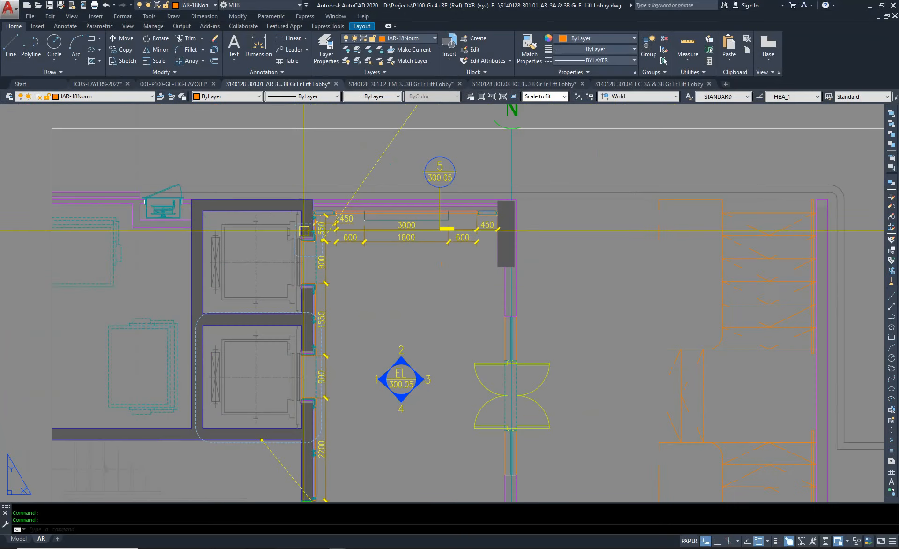
middle_click_drag(313, 273, 293, 359)
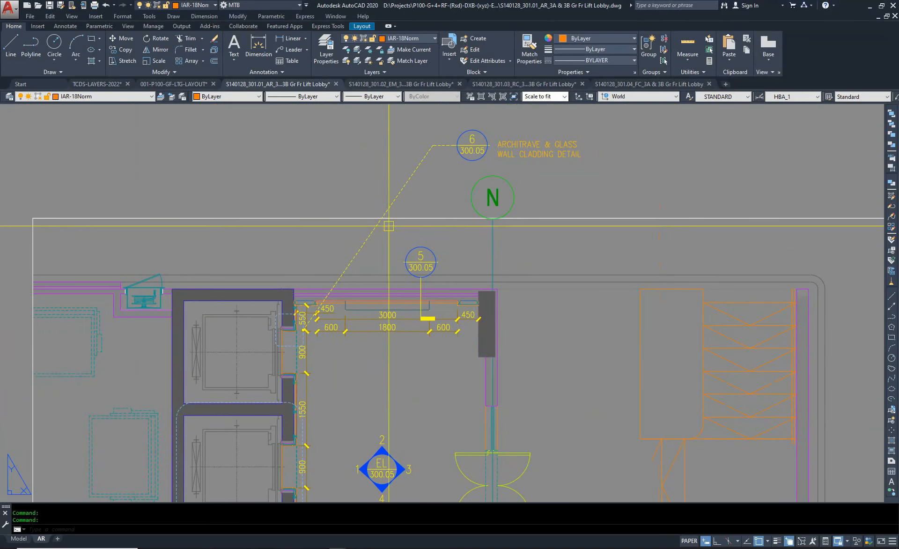
scroll(430, 148, "up", 4)
scroll(311, 251, "down", 7)
scroll(295, 267, "up", 3)
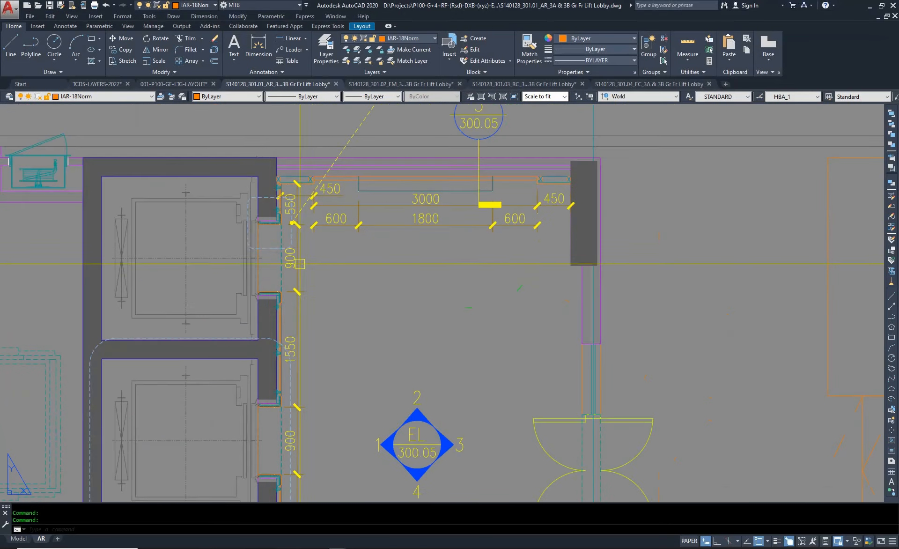
scroll(271, 257, "down", 3)
scroll(269, 259, "down", 2)
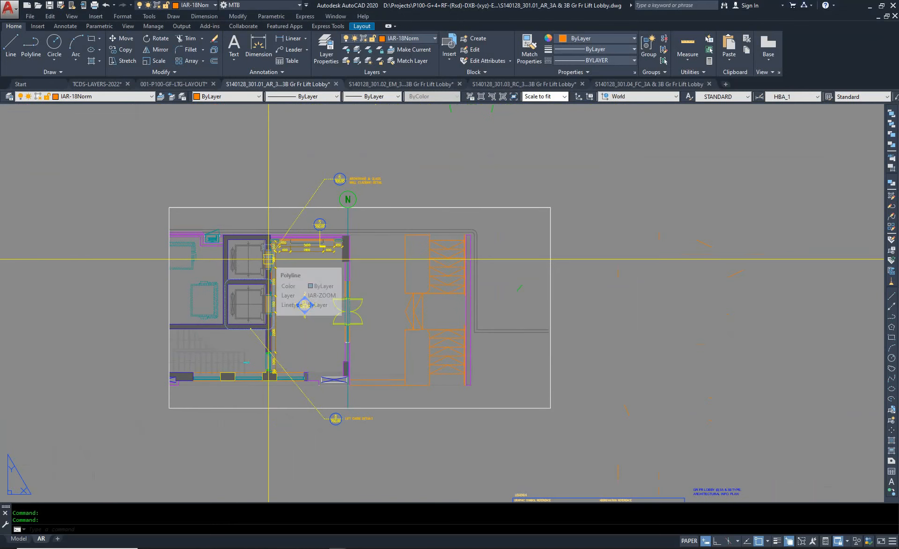
scroll(261, 257, "down", 2)
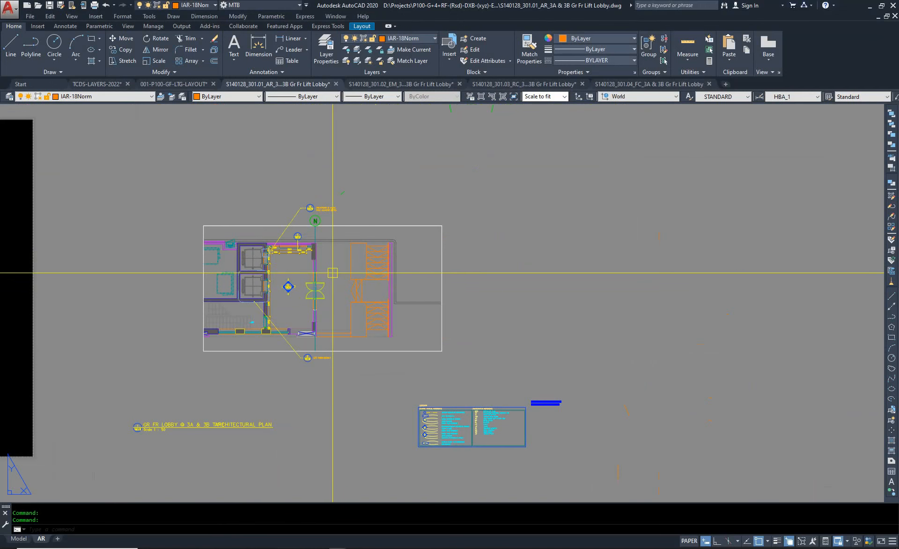
Step: Close the S140128_301.01_AR lift lobby drawing without saving changes
type("E")
key("Return")
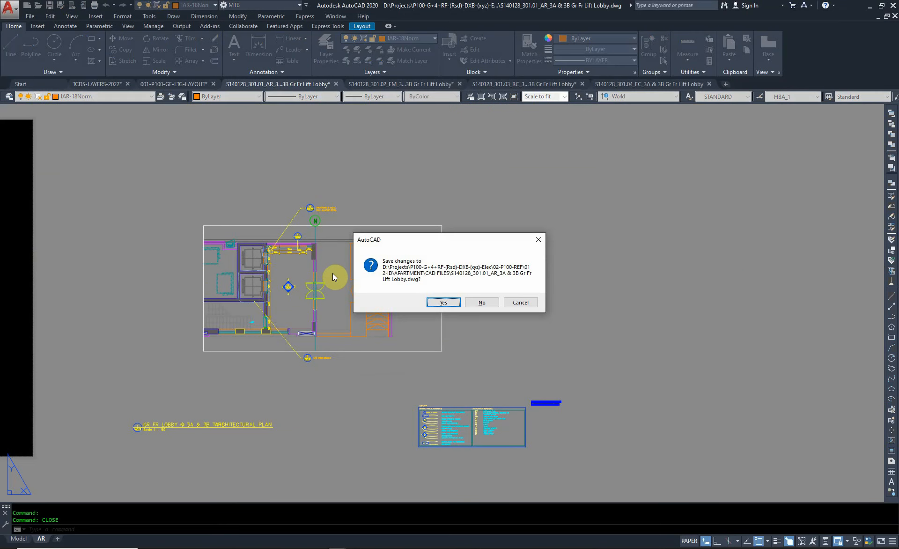
key("n")
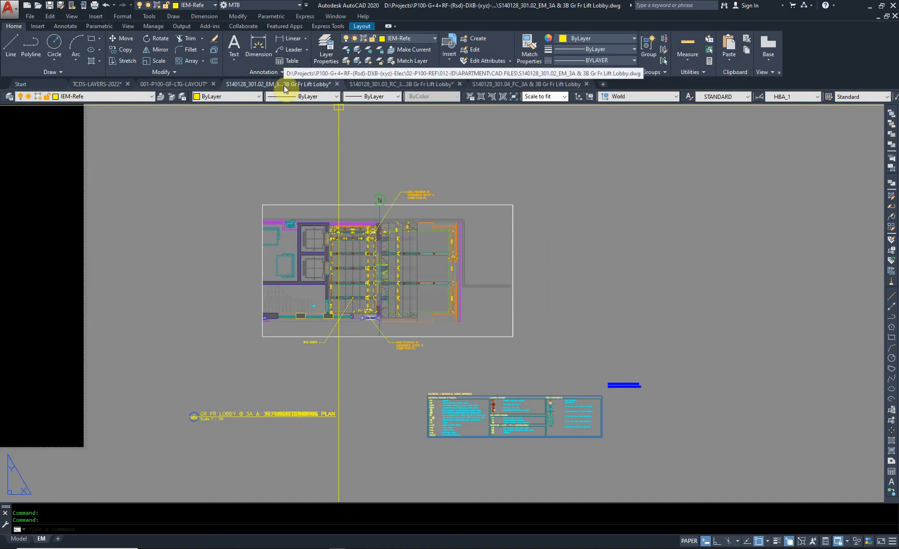
Step: Look over the remaining open lobby drawings, match S140128_301.04_FC with its file in the CAD FILES folder and read its sheet title
mouse_move(284, 86)
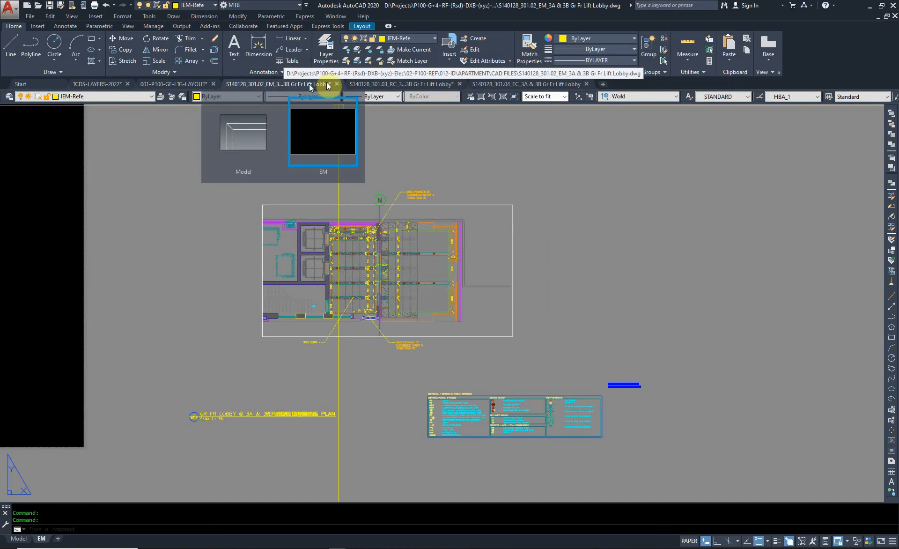
left_click(411, 85)
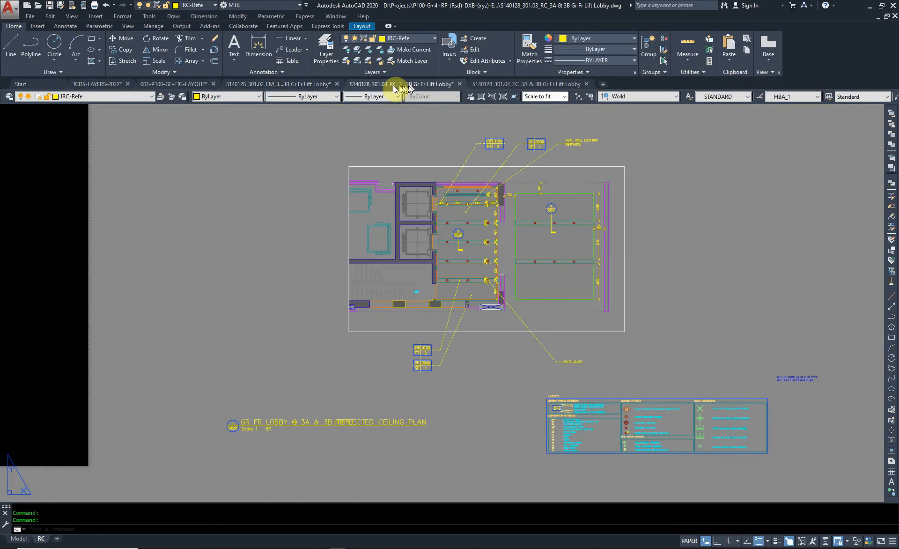
left_click(535, 89)
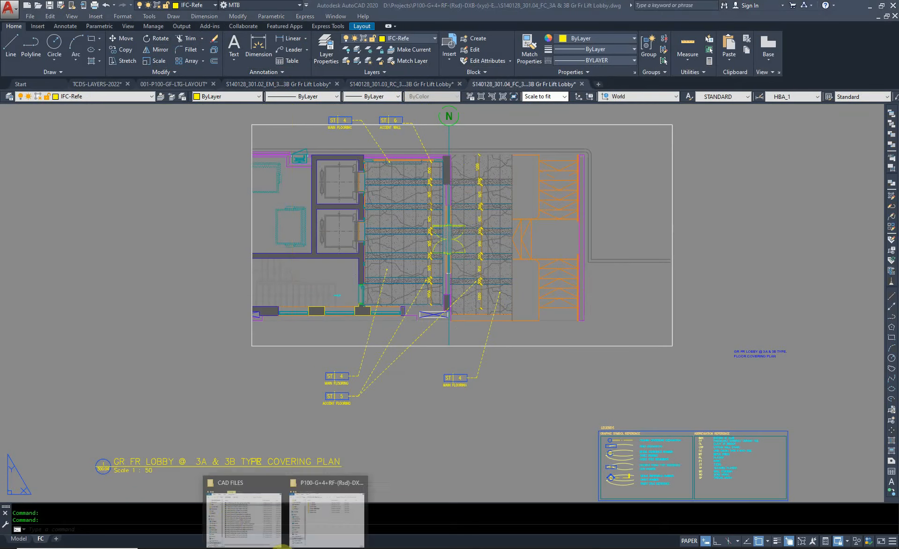
left_click(231, 513)
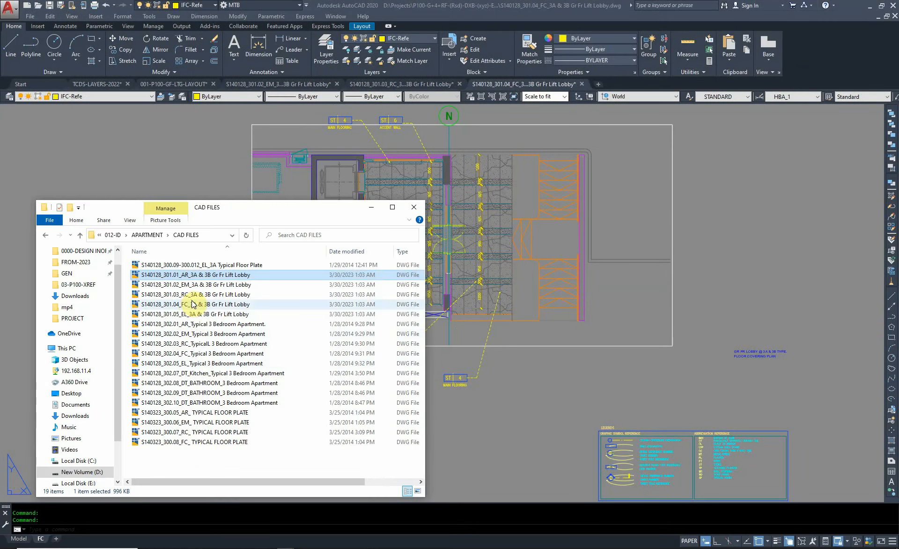
left_click(574, 323)
scroll(808, 359, "up", 4)
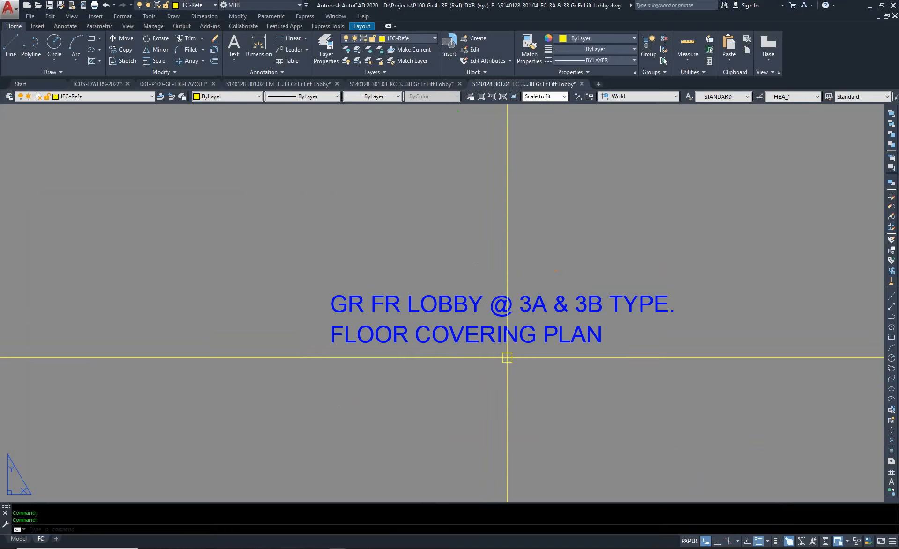
scroll(538, 352, "down", 6)
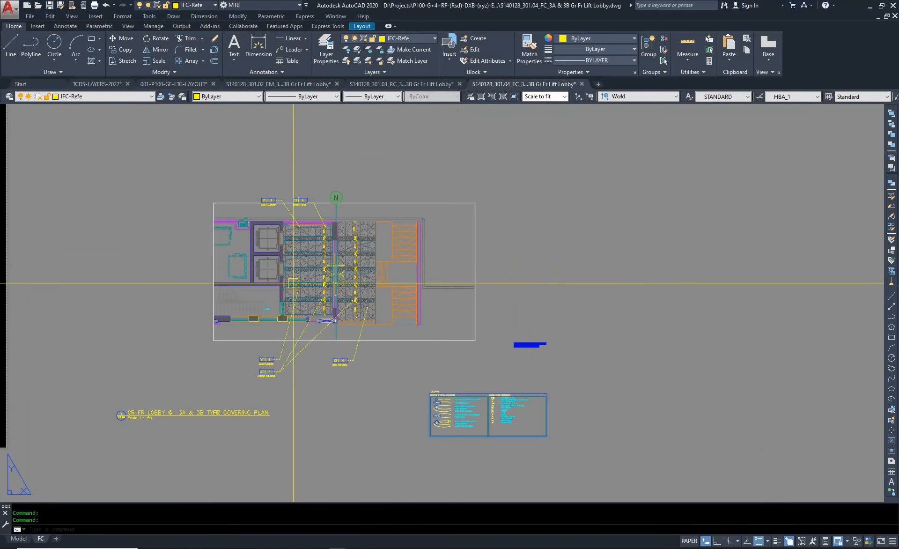
Step: Examine the floor covering plan and its main and accent flooring finish tags on the FC sheet
scroll(293, 283, "up", 6)
scroll(299, 290, "down", 4)
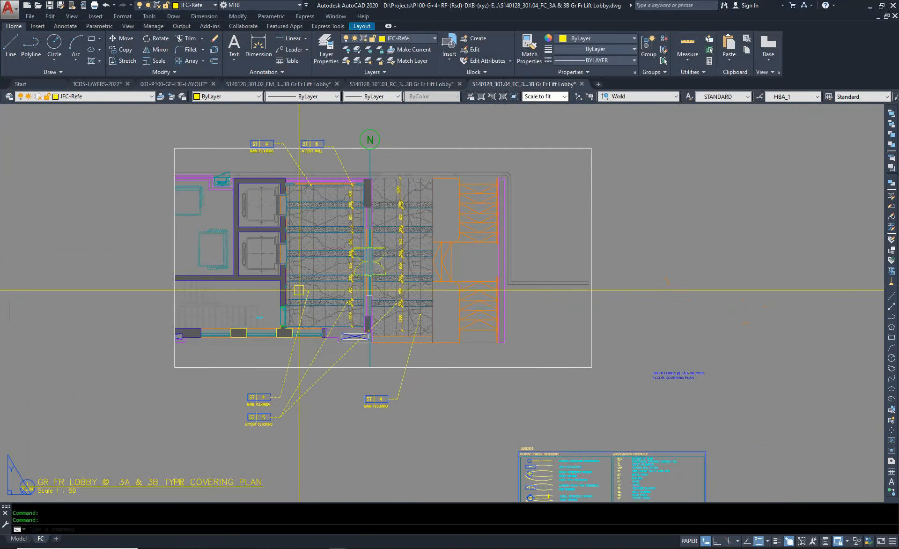
scroll(270, 419, "up", 6)
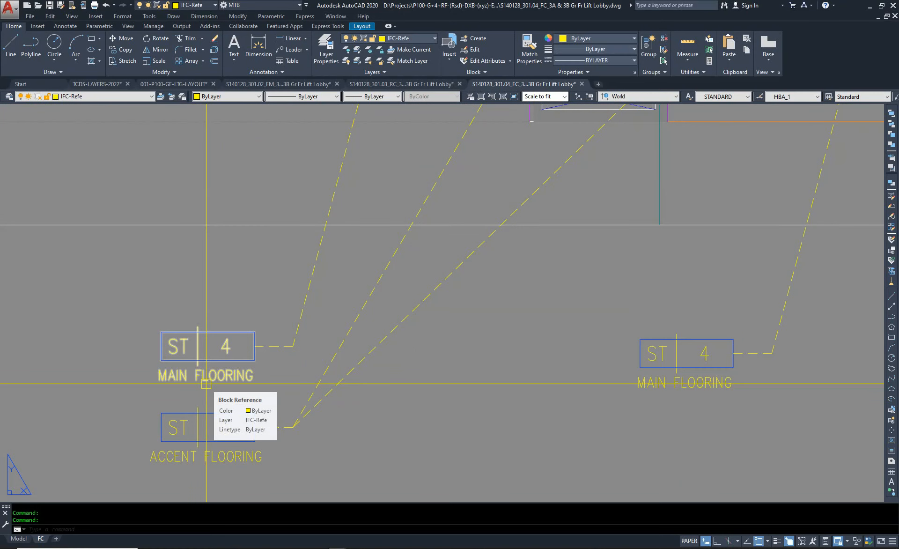
scroll(253, 363, "down", 6)
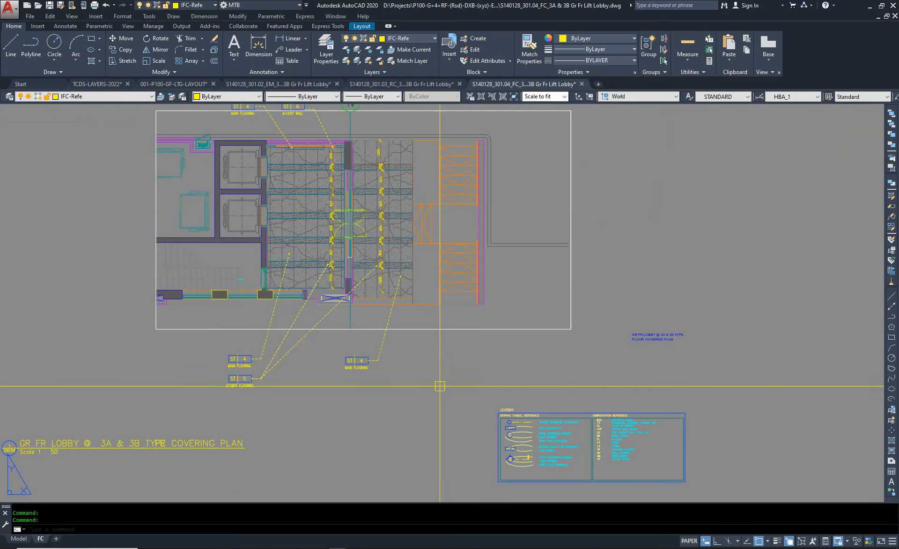
Step: Read the abbreviation reference in the FC sheet's legend to identify the finish code used in the flooring tags
scroll(499, 448, "up", 3)
middle_click_drag(640, 438, 339, 378)
scroll(339, 379, "down", 2)
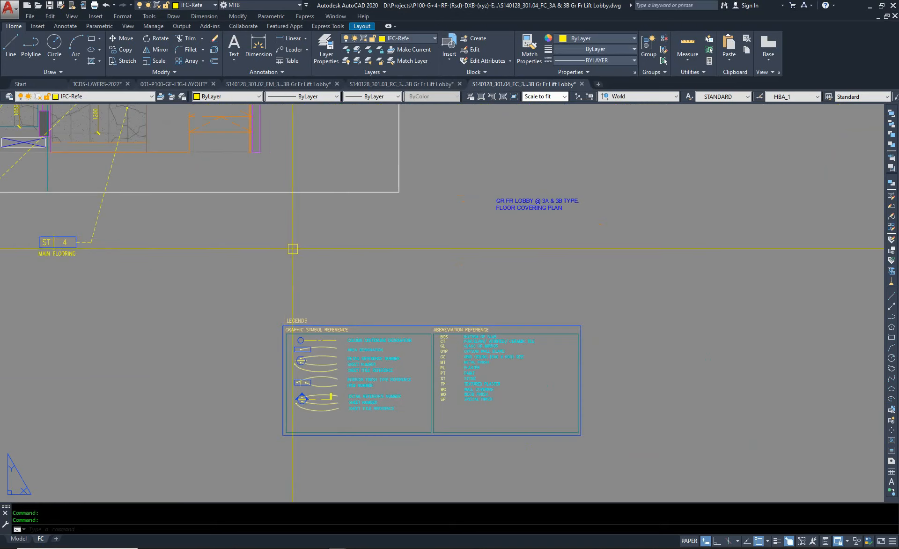
scroll(454, 403, "up", 5)
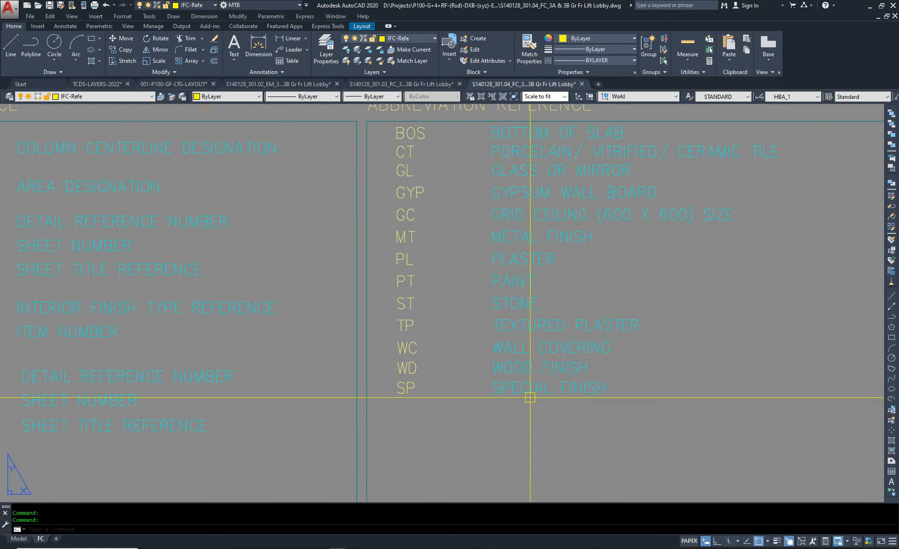
middle_click_drag(550, 254, 558, 383)
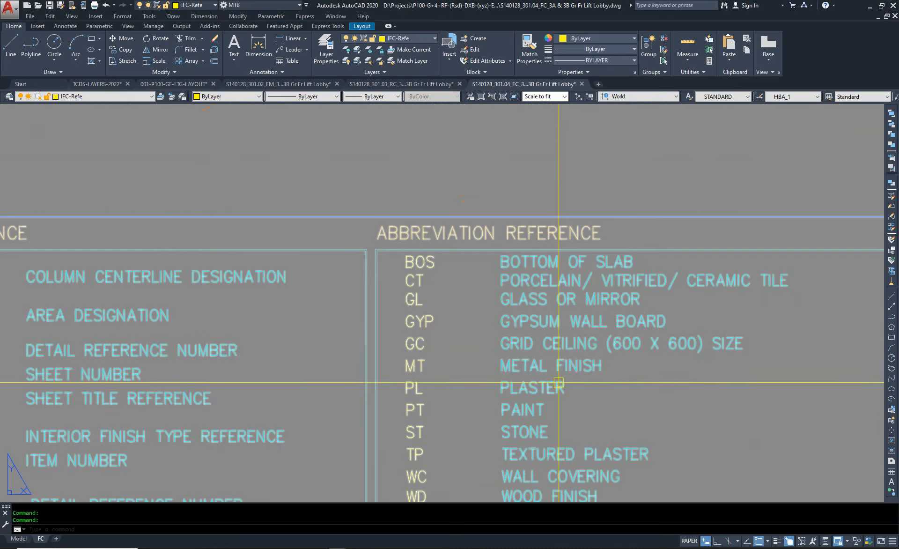
scroll(558, 382, "down", 6)
middle_click_drag(456, 305, 502, 380)
scroll(323, 305, "down", 2)
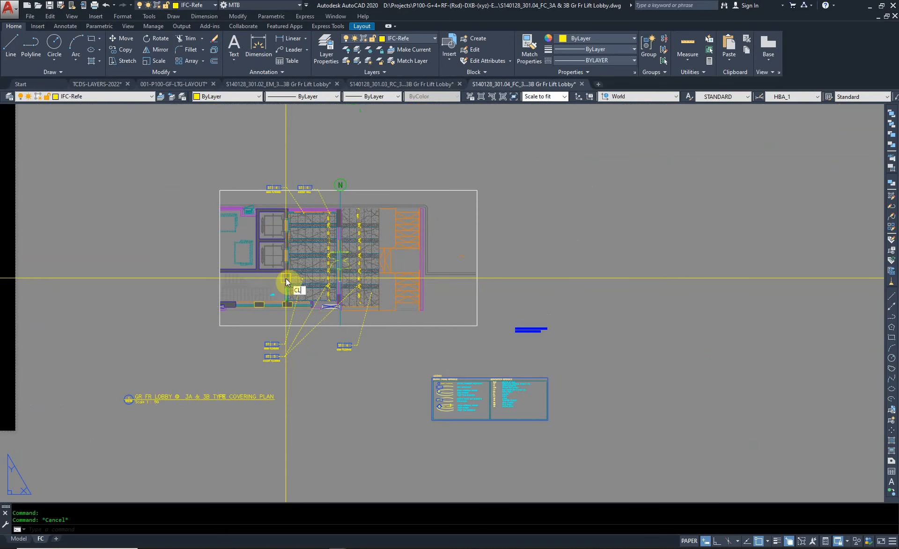
Step: Close the S140128_301.04_FC lift lobby drawing without saving changes
type("OSE")
key("Return")
key("n")
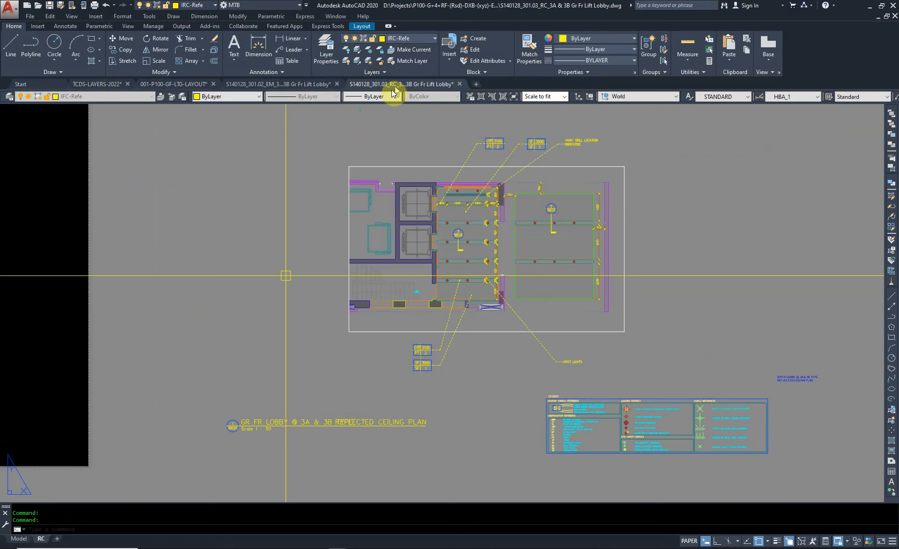
Step: Compare the open EM and RC lobby drawings, and read the sheet title of S140128_301.03_RC
left_click(283, 86)
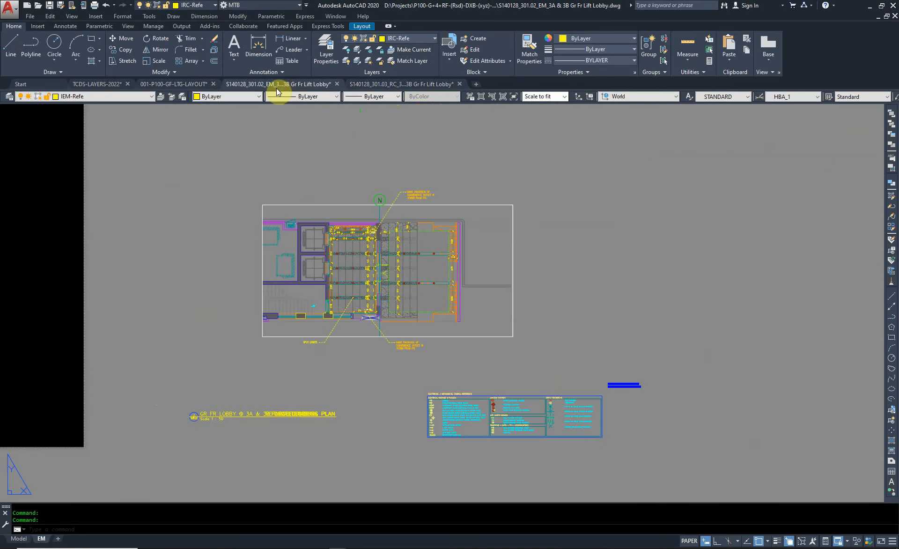
left_click(367, 84)
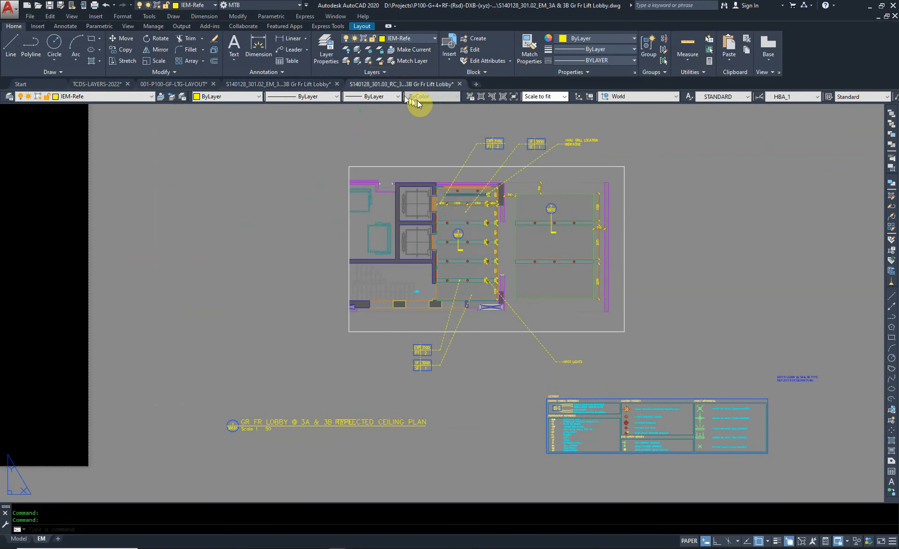
scroll(569, 374, "up", 5)
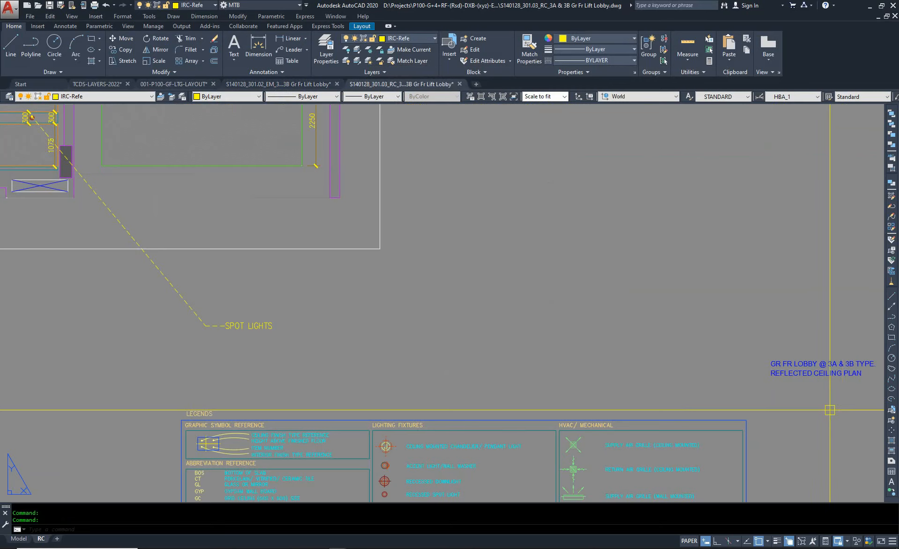
scroll(543, 374, "up", 4)
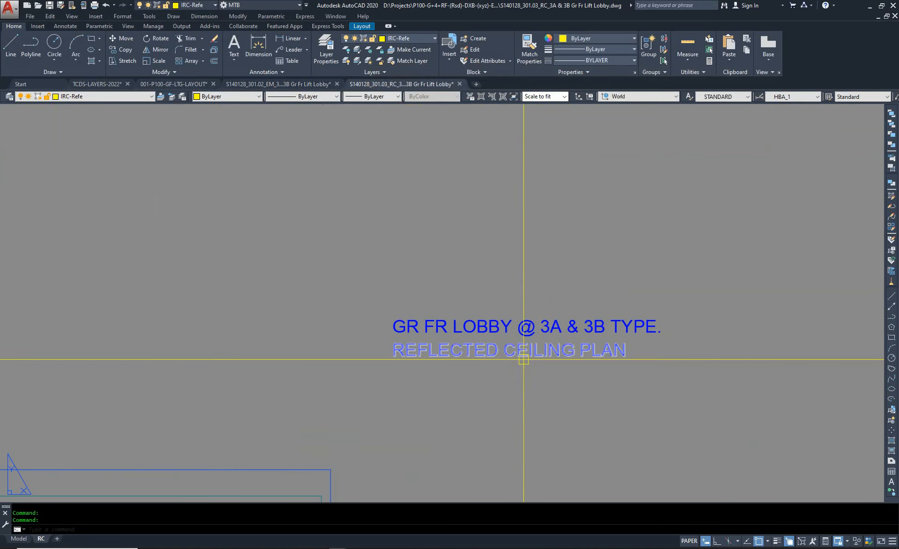
scroll(545, 354, "down", 2)
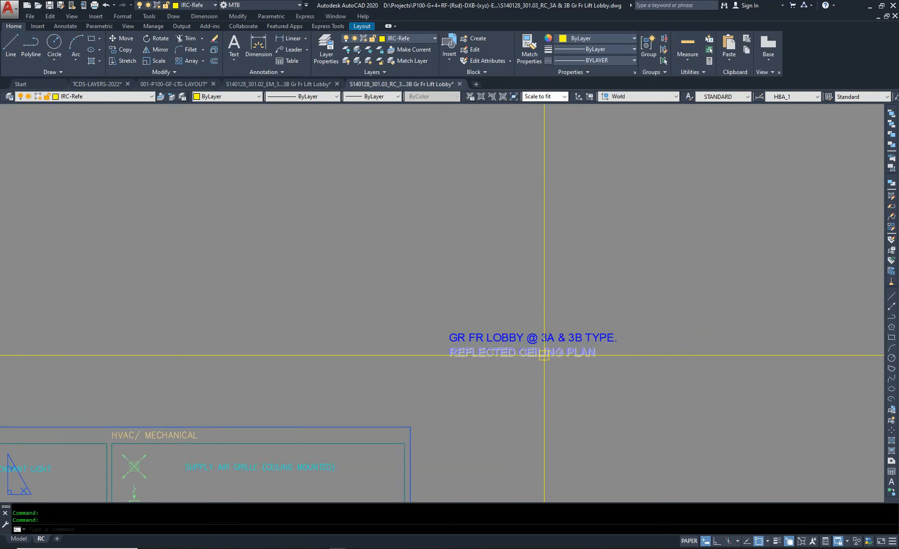
scroll(440, 358, "down", 7)
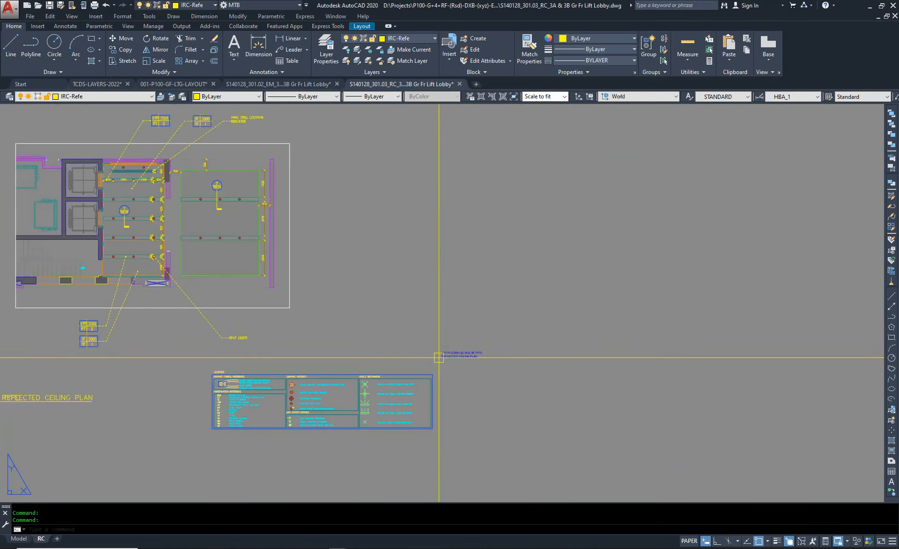
Step: Examine the reflected ceiling plan on the RC sheet, including spot light positions, ceiling dimensions, section markers and ceiling finish tags
scroll(98, 197, "up", 6)
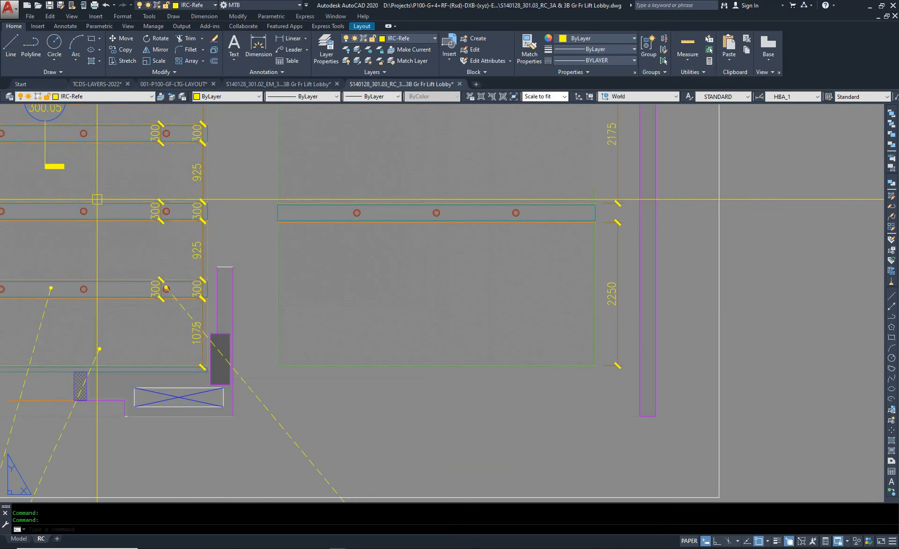
middle_click_drag(134, 209, 402, 277)
scroll(397, 276, "down", 2)
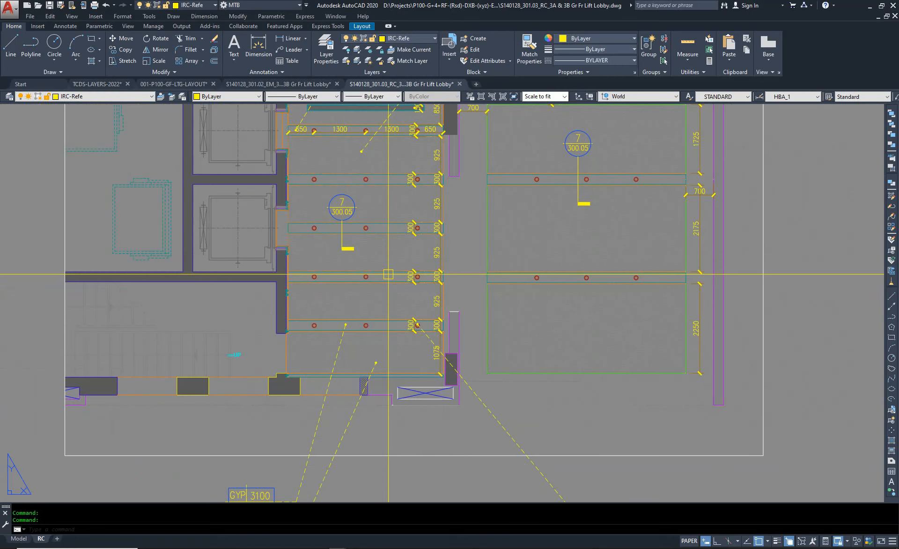
middle_click_drag(341, 373, 300, 395)
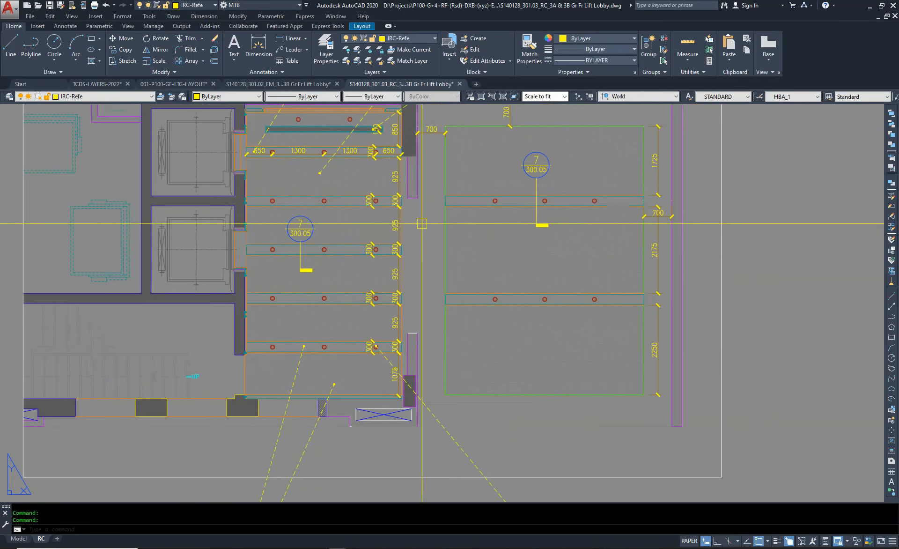
mouse_move(312, 242)
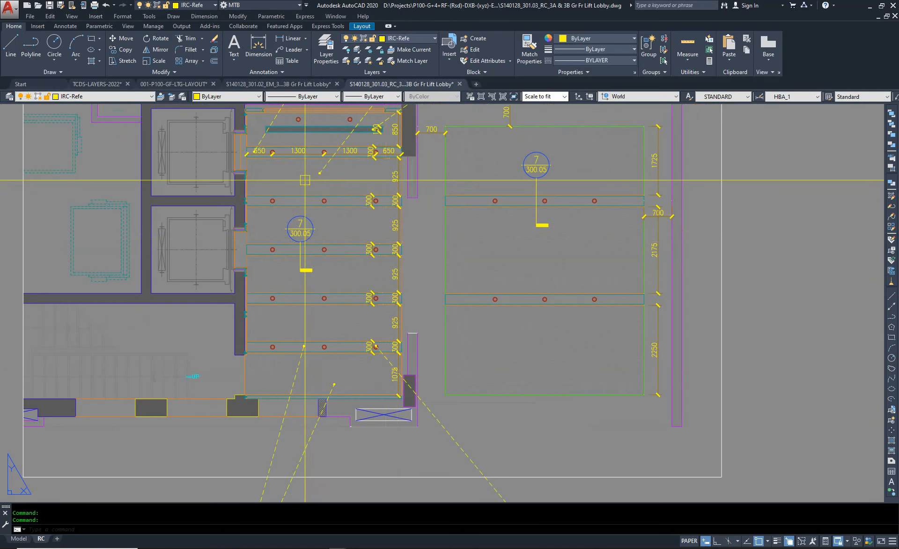
middle_click_drag(320, 202, 323, 205)
scroll(323, 204, "down", 3)
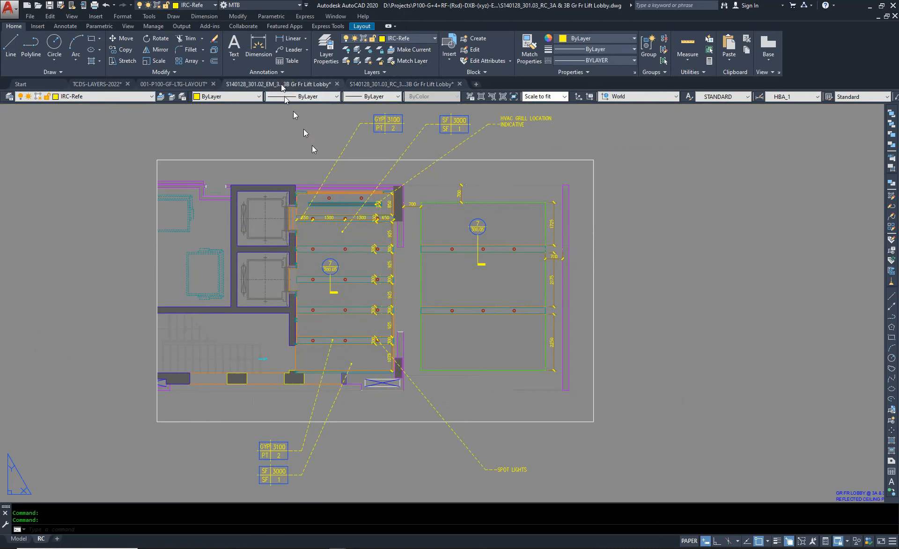
Step: Switch to the S140128_301.02_EM lift lobby drawing and read its sheet title
scroll(365, 367, "up", 3)
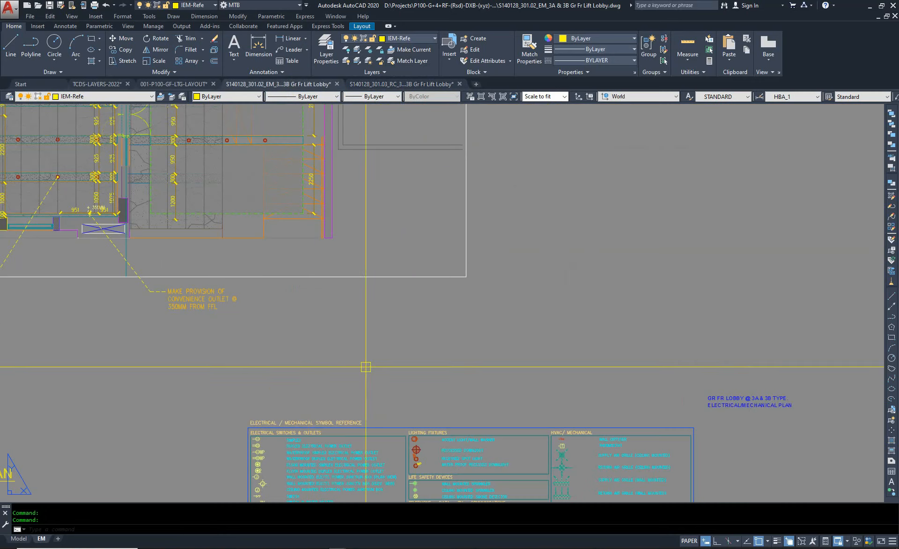
scroll(762, 459, "up", 5)
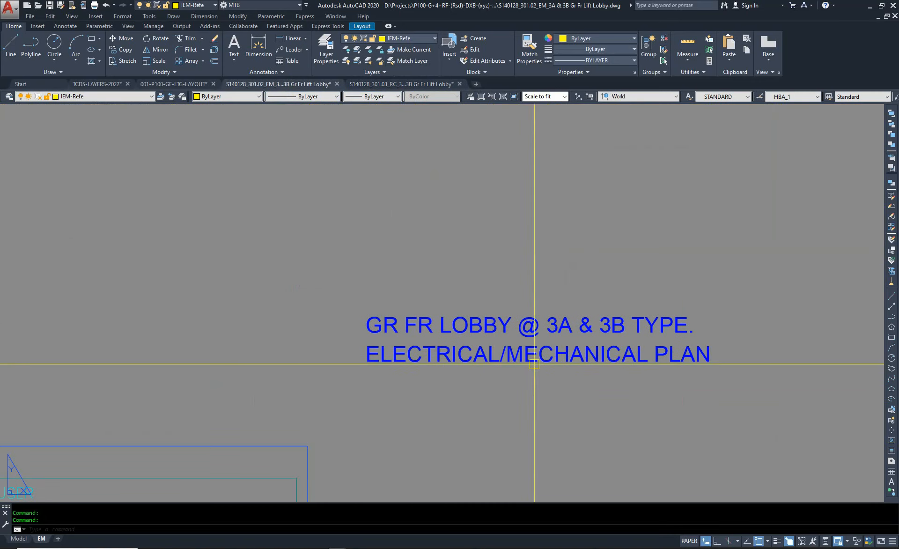
Step: Examine the Electrical / Mechanical Symbol Reference legend on the EM sheet, starting with the simplex and duplex outlet symbols
scroll(518, 333, "down", 2)
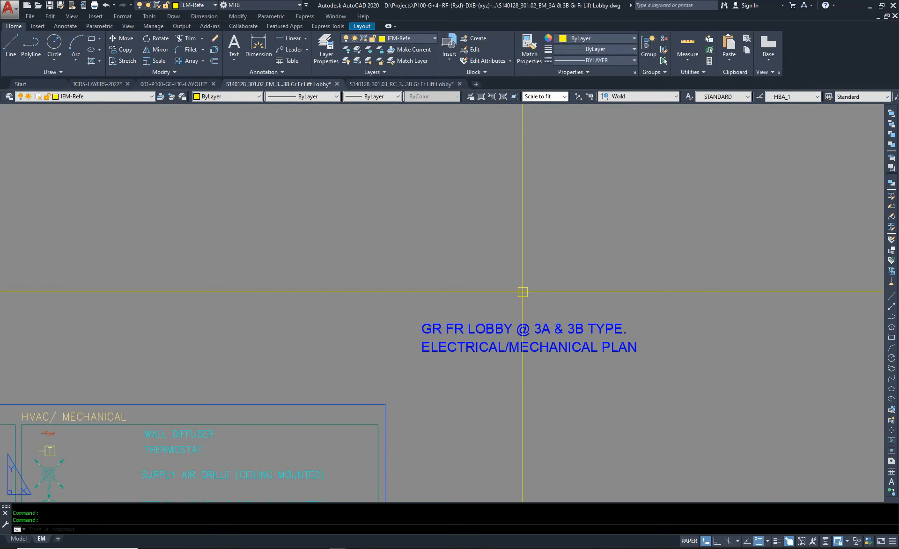
scroll(817, 184, "down", 4)
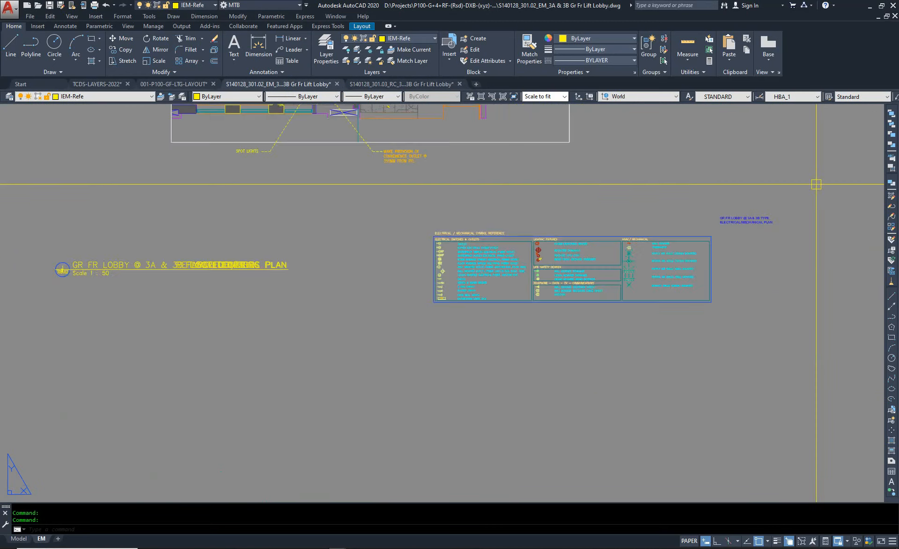
scroll(643, 222, "up", 3)
scroll(319, 246, "up", 8)
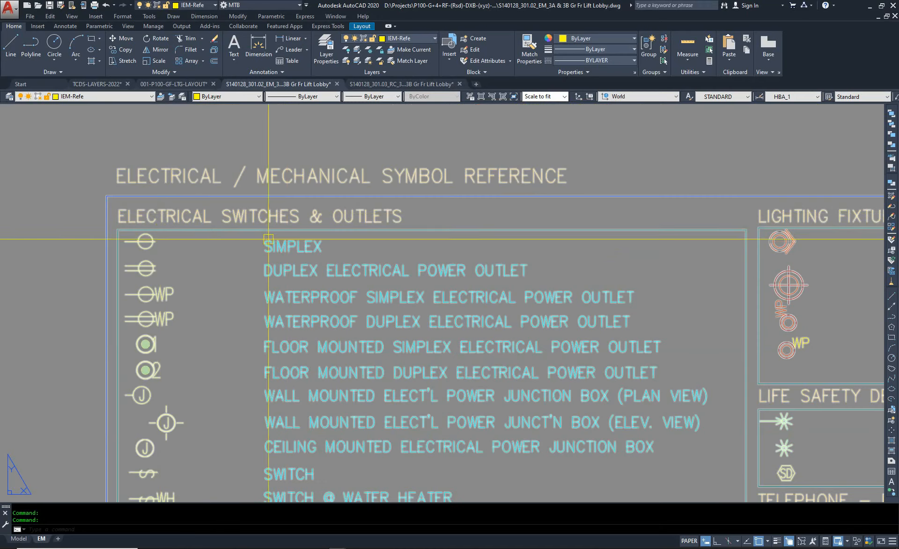
scroll(228, 235, "down", 5)
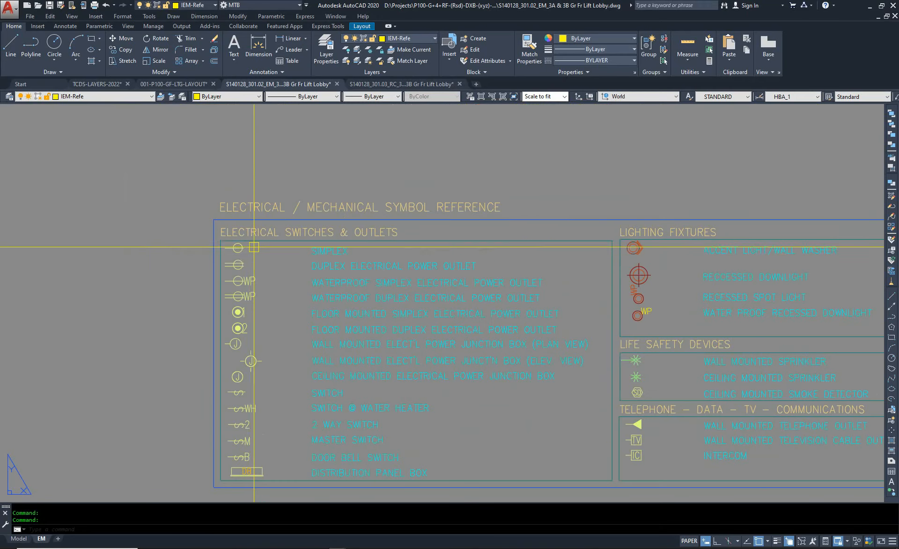
scroll(260, 245, "up", 2)
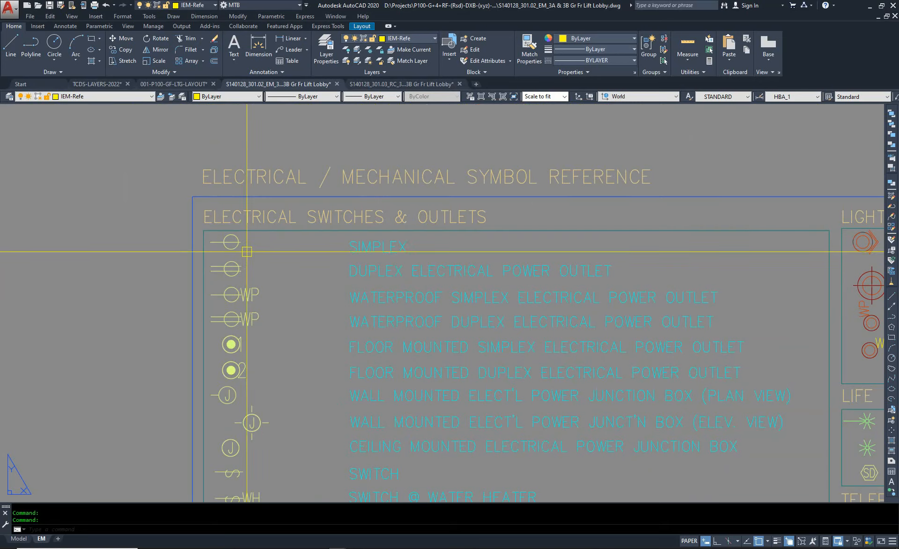
middle_click_drag(277, 262, 320, 279)
scroll(302, 261, "up", 3)
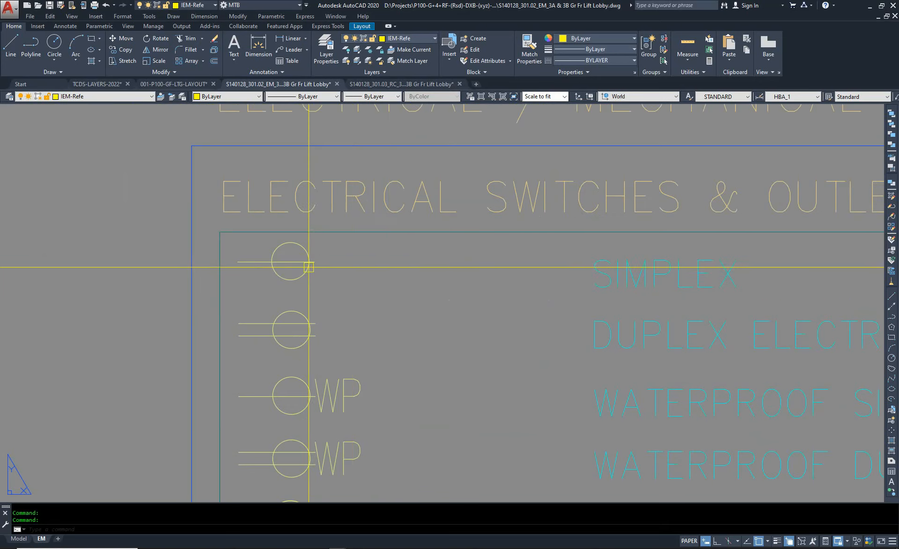
scroll(390, 270, "up", 2)
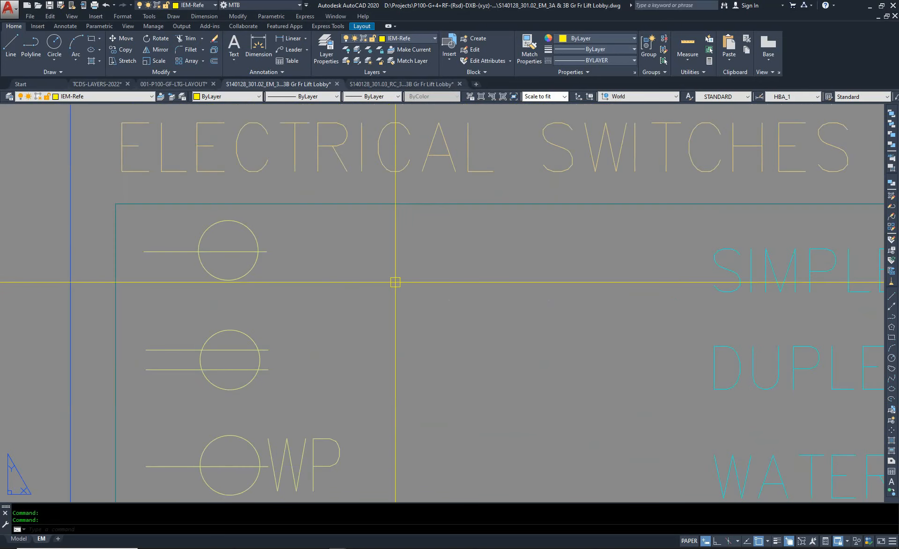
type("l")
key("Return")
left_click(410, 276)
left_click(446, 263)
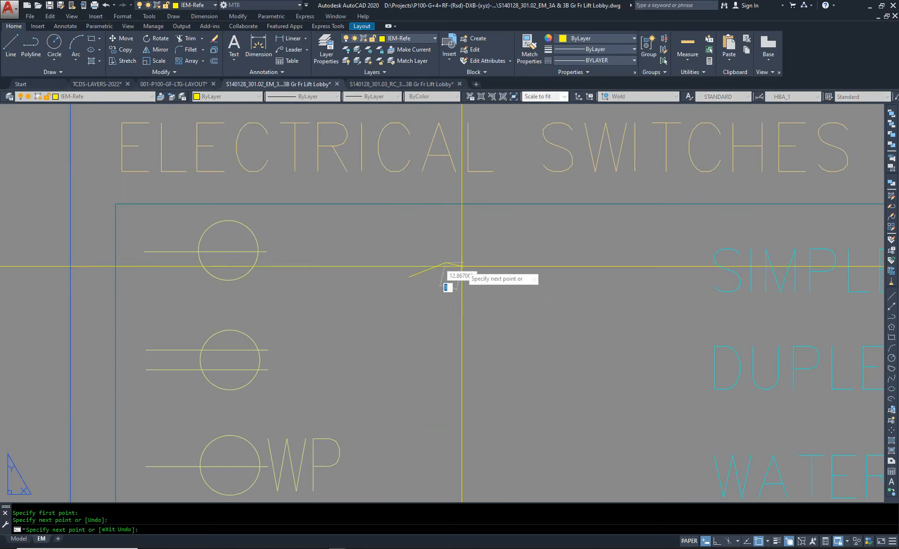
key("Escape")
type("e")
key("Return")
left_click(459, 255)
left_click(412, 285)
key("Return")
Step: Draw a three-point arc beside the SIMPLEX outlet symbol and an orthogonal horizontal base line starting from the arc's end
type("a")
key("Return")
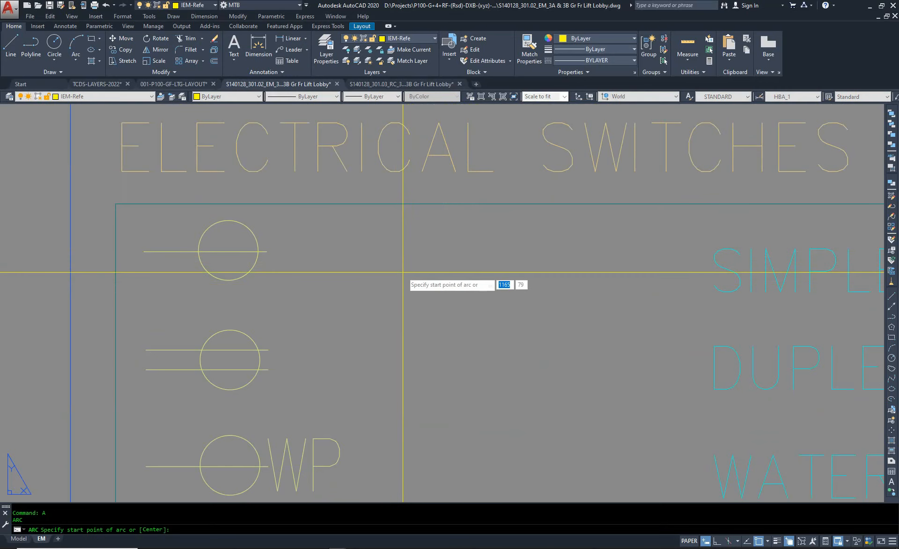
left_click(403, 273)
left_click(427, 258)
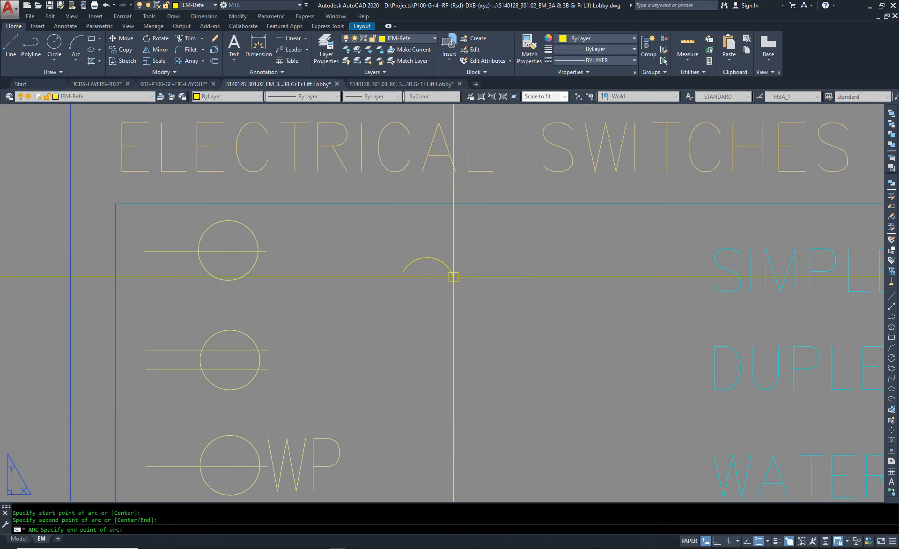
left_click(454, 277)
type("l")
key("Return")
left_click(453, 277)
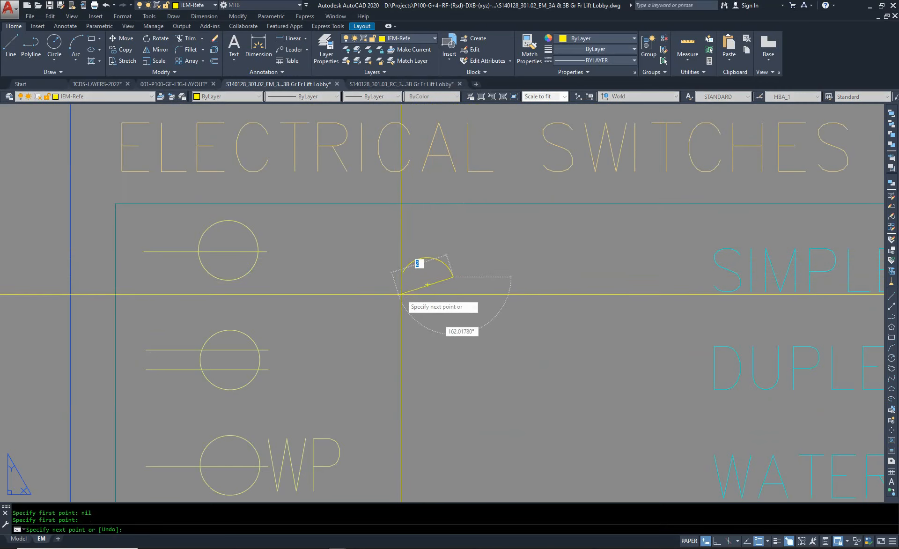
scroll(411, 292, "up", 2)
key("F8")
left_click(354, 281)
key("Escape")
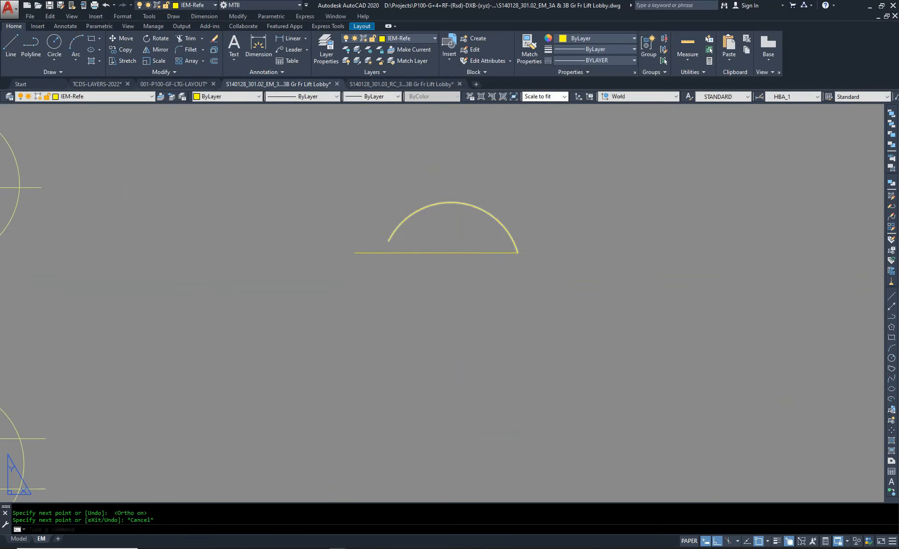
Step: Extend the arc's open end to the base line and trim the line's overhang to close the half-dome shape
type("ex")
left_click(394, 237)
key("Escape")
type("tr")
left_click(370, 254)
key("Escape")
scroll(377, 277, "down", 2)
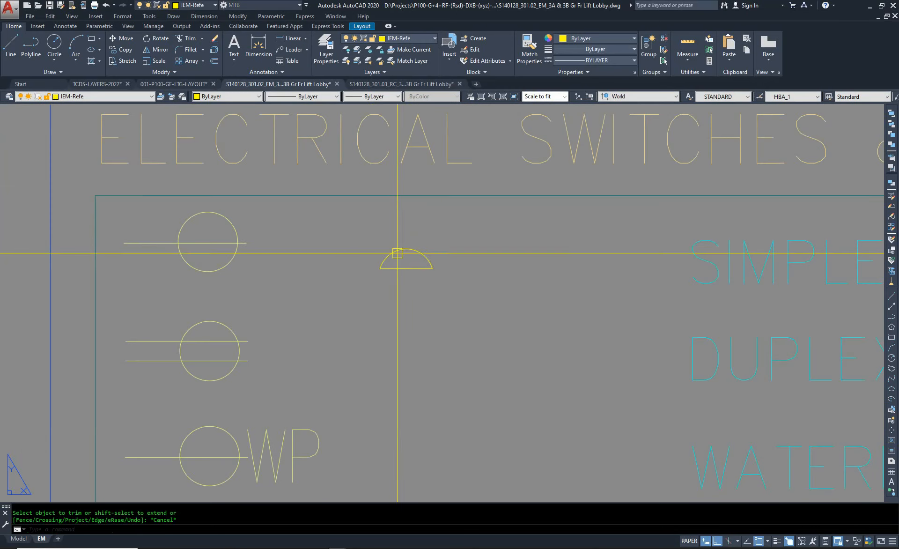
Step: Draw a short vertical line upward from the crown of the half-dome shape
type("l")
key("Return")
left_click(406, 249)
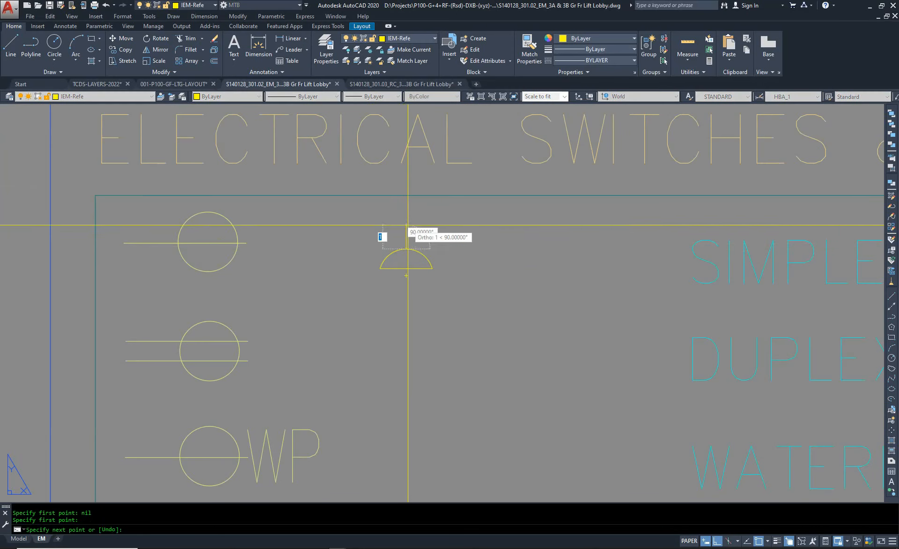
left_click(407, 223)
scroll(407, 224, "up", 3)
key("Escape")
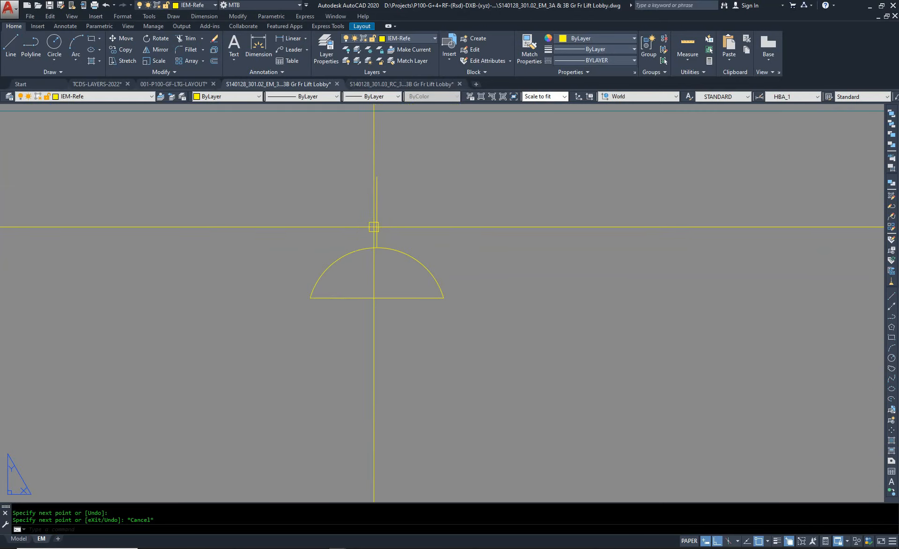
scroll(390, 225, "down", 5)
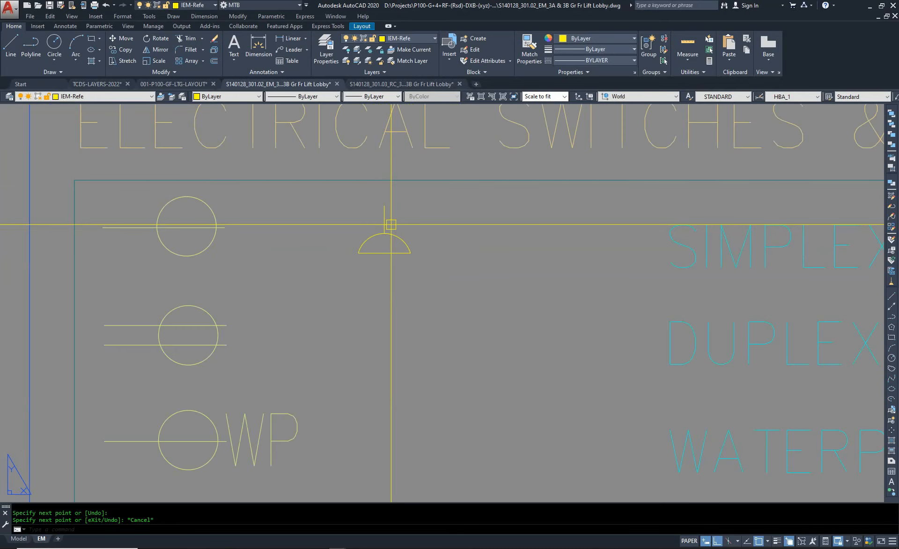
scroll(389, 223, "up", 4)
left_click(385, 193)
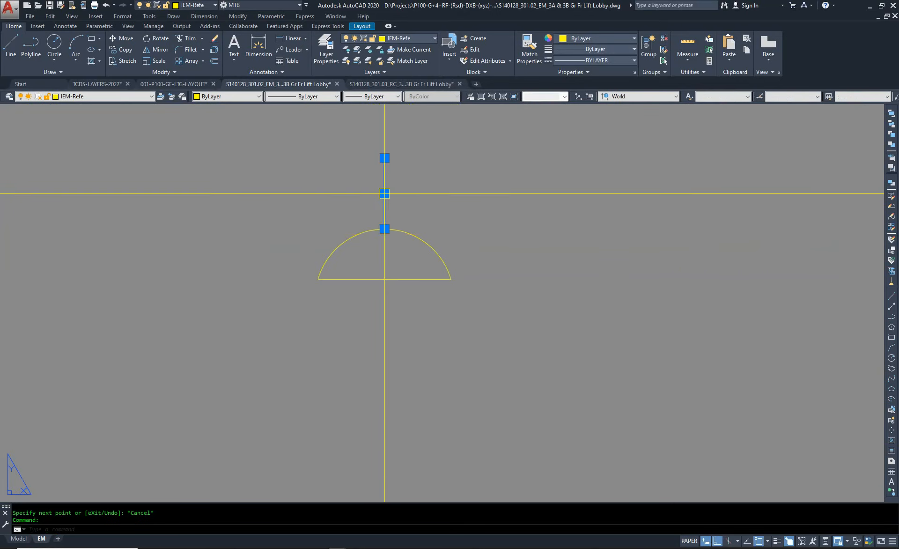
key("Escape")
scroll(374, 237, "down", 5)
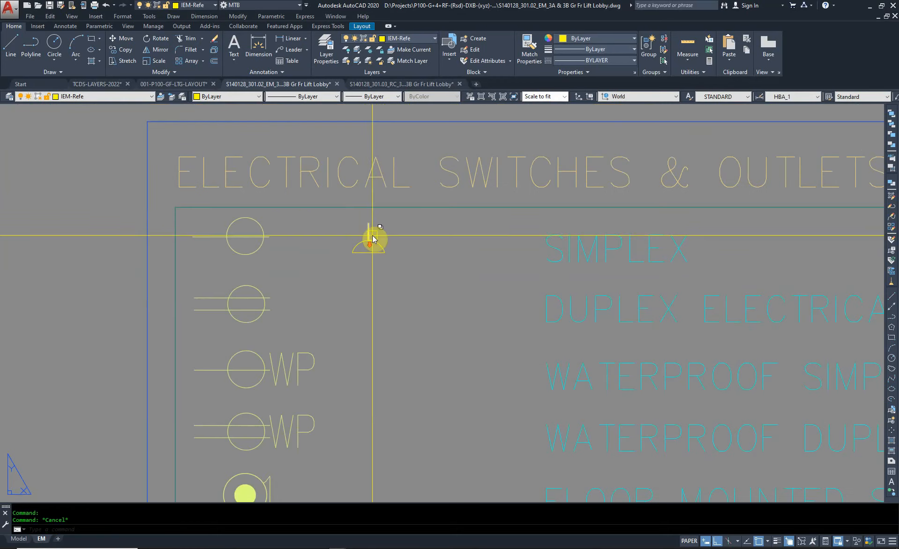
Step: Erase the sketched half-dome symbol with its base line and vertical stem from the legend
type("e")
key("Return")
left_click(369, 235)
double_click(342, 260)
left_click(400, 234)
key("Return")
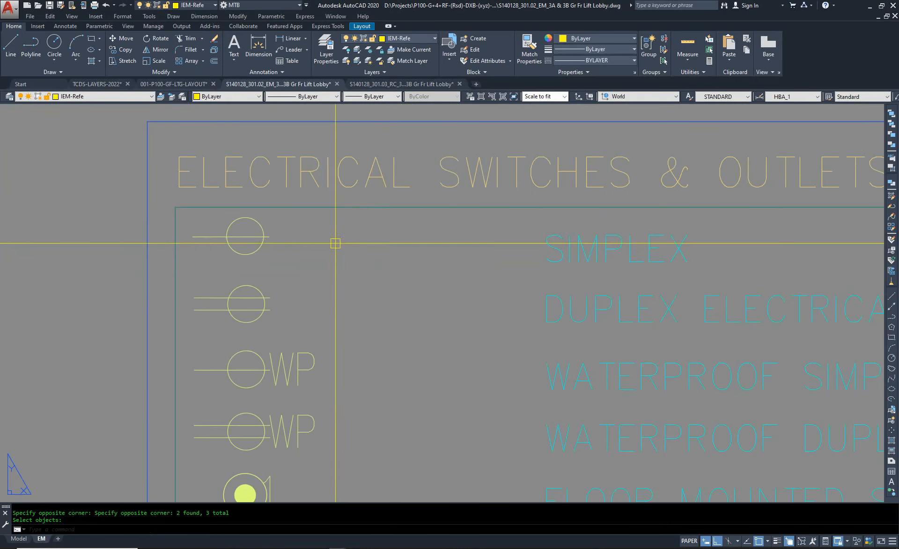
Step: Read through the Electrical Switches & Outlets legend, from the simplex outlet symbol down to the distribution panel box
scroll(335, 243, "down", 5)
scroll(269, 225, "up", 5)
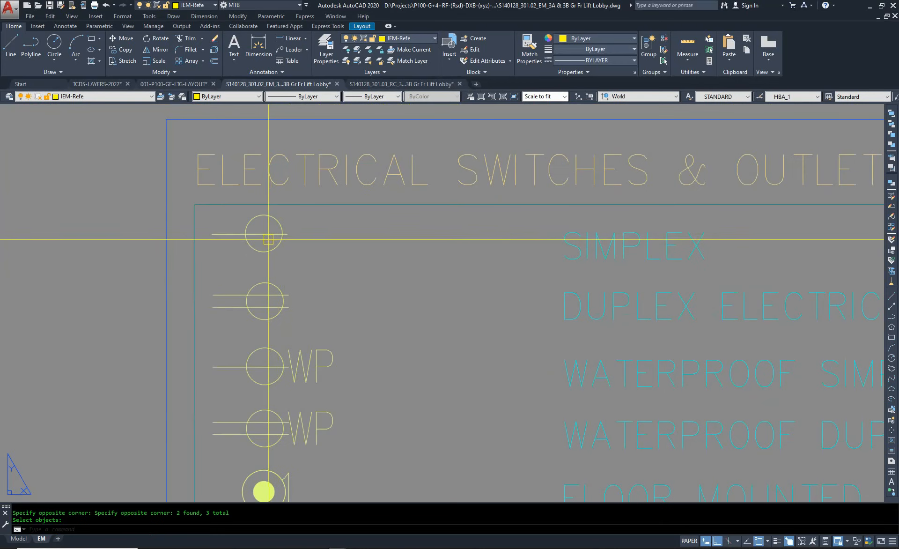
scroll(268, 244, "down", 1)
scroll(274, 252, "down", 1)
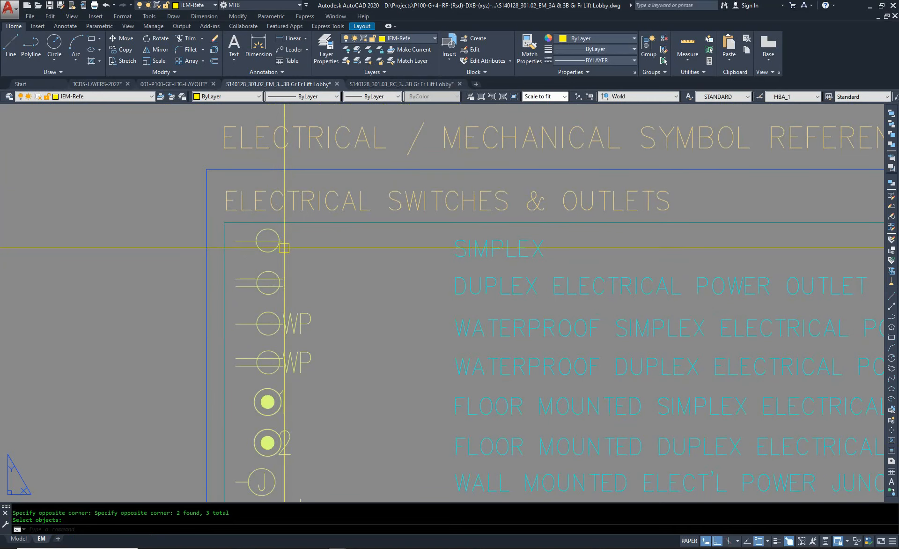
scroll(284, 248, "down", 2)
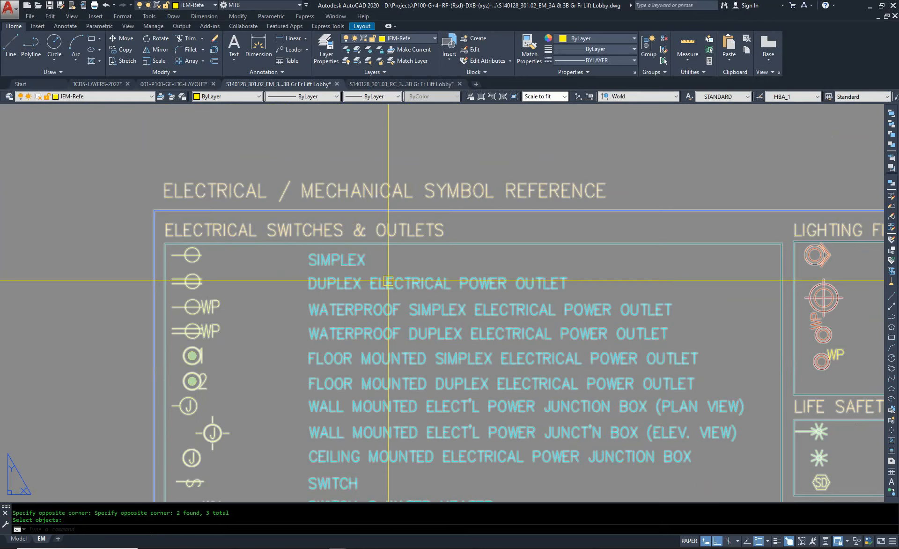
scroll(198, 284, "up", 4)
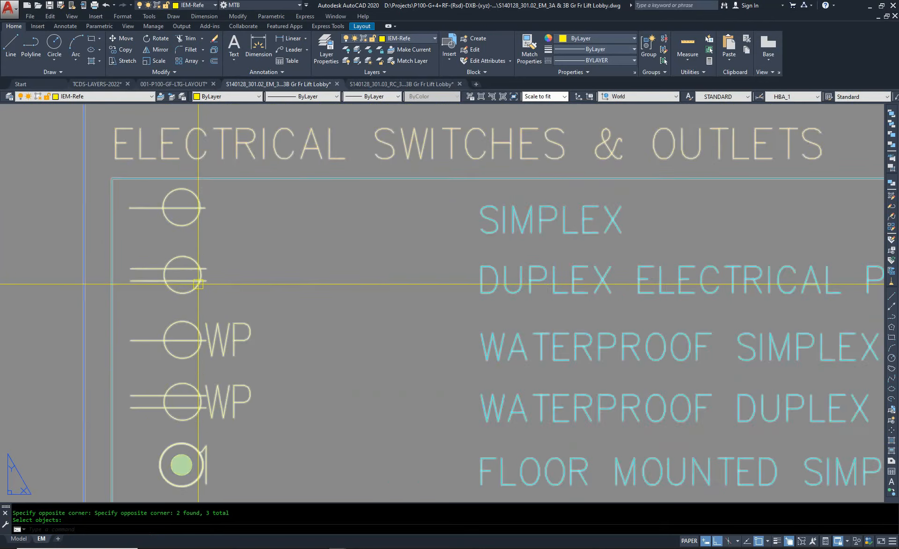
scroll(198, 284, "down", 2)
middle_click_drag(459, 367, 309, 297)
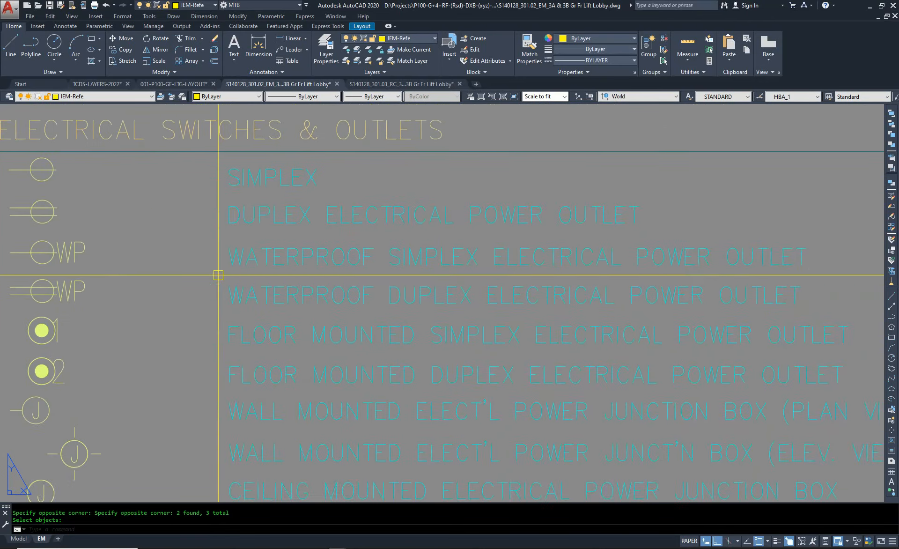
scroll(198, 277, "down", 2)
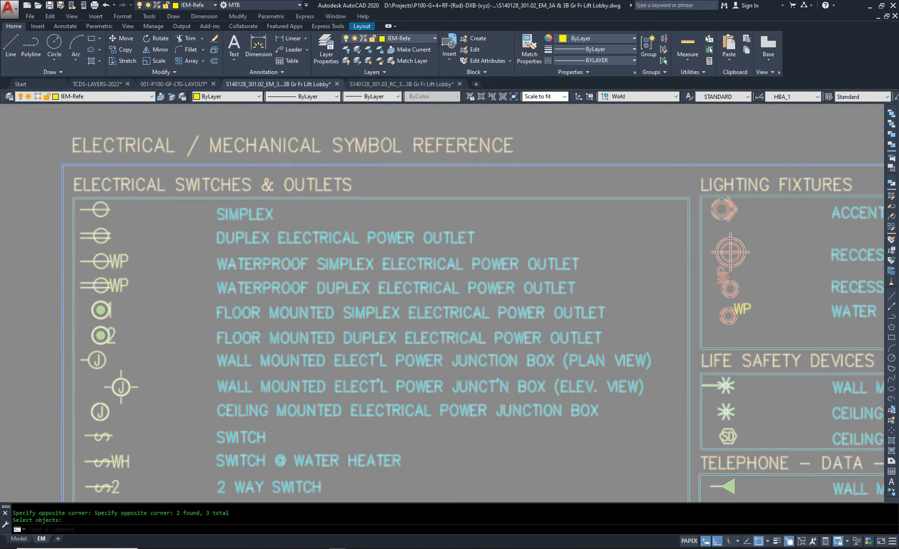
scroll(339, 264, "up", 4)
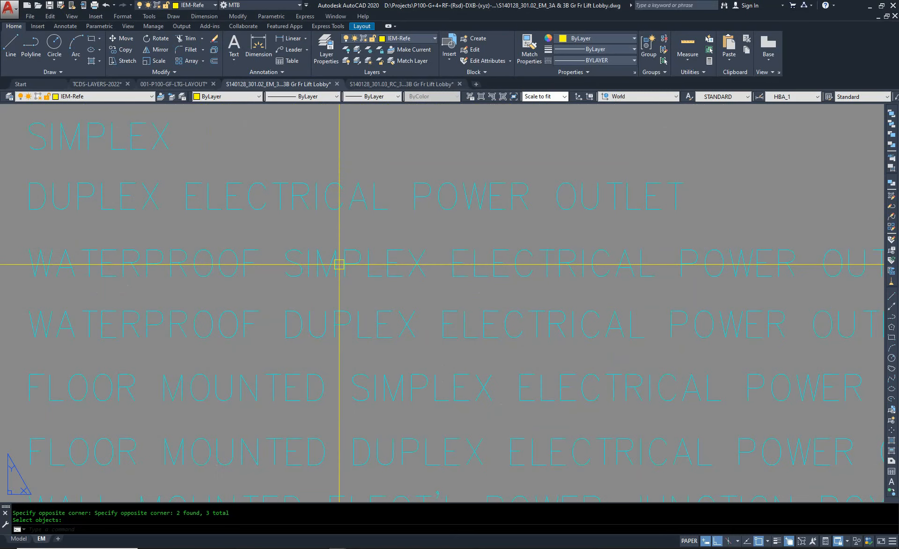
scroll(340, 264, "down", 4)
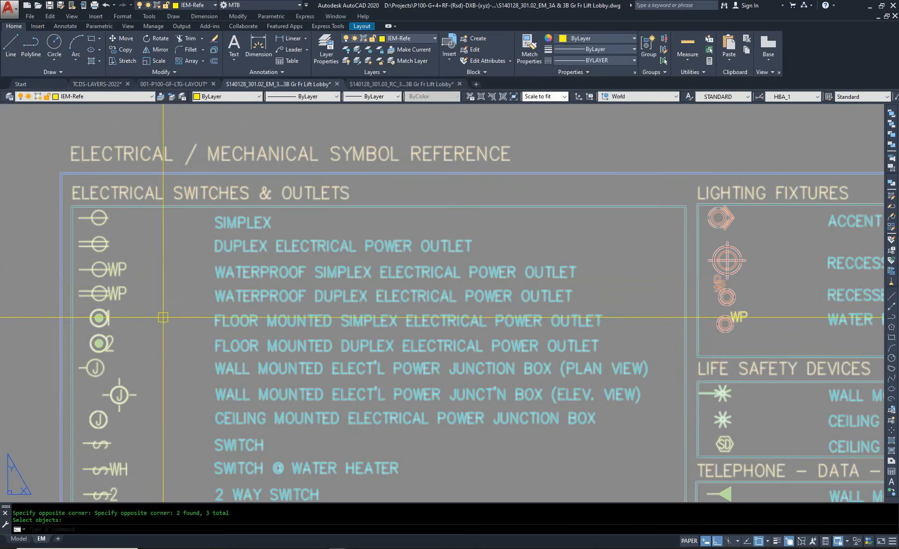
middle_click_drag(106, 302, 128, 255)
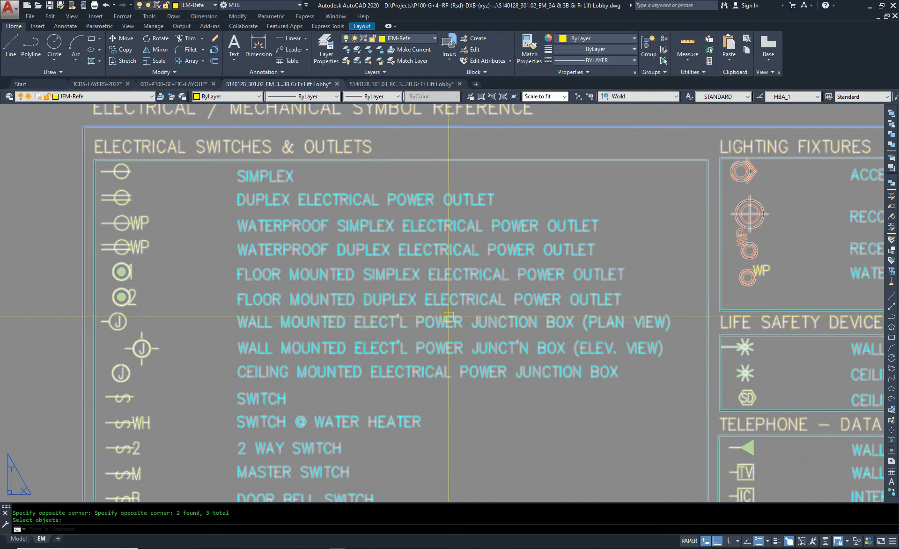
middle_click_drag(141, 345, 162, 272)
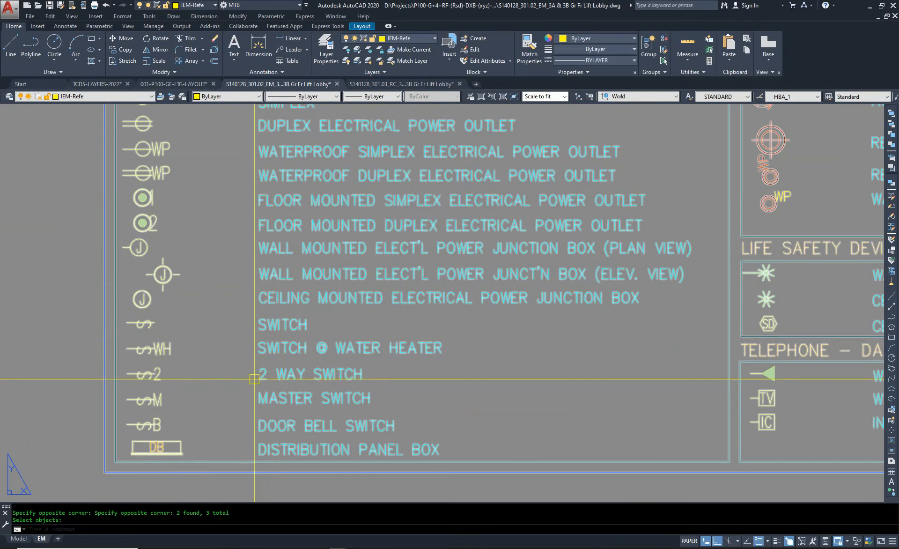
mouse_move(226, 370)
middle_mouse_down()
mouse_move(212, 419)
mouse_move(243, 402)
mouse_move(264, 280)
middle_mouse_up()
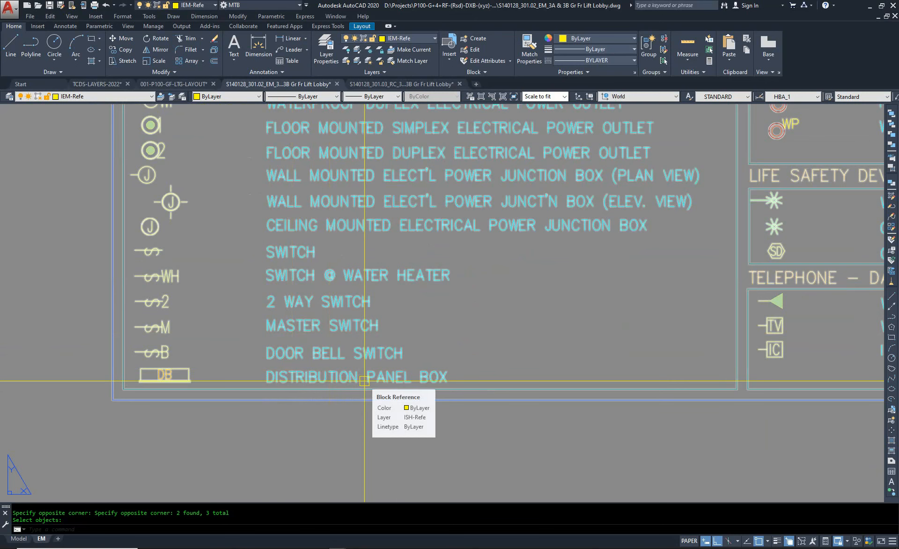
Step: Examine the Lighting Fixtures legend and check the corresponding light symbols on the lift lobby plan
scroll(365, 380, "down", 5)
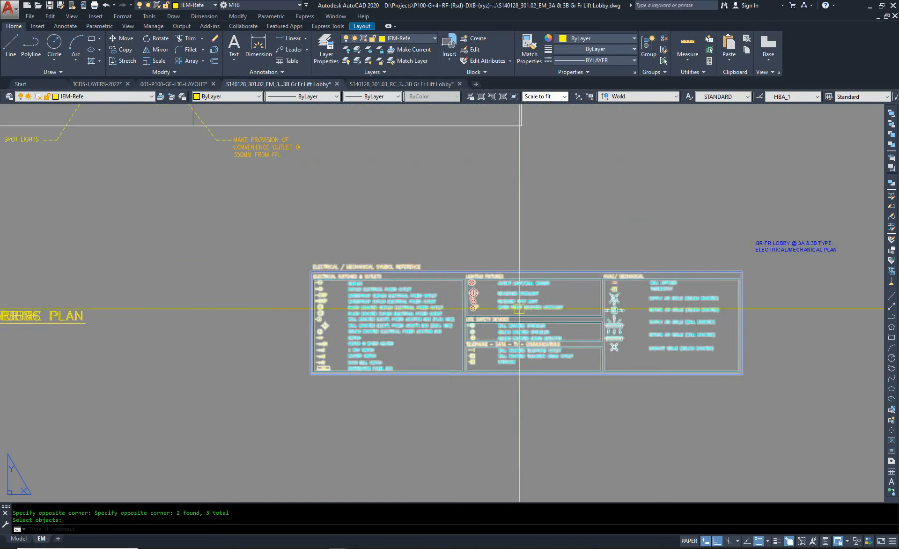
scroll(468, 301, "up", 6)
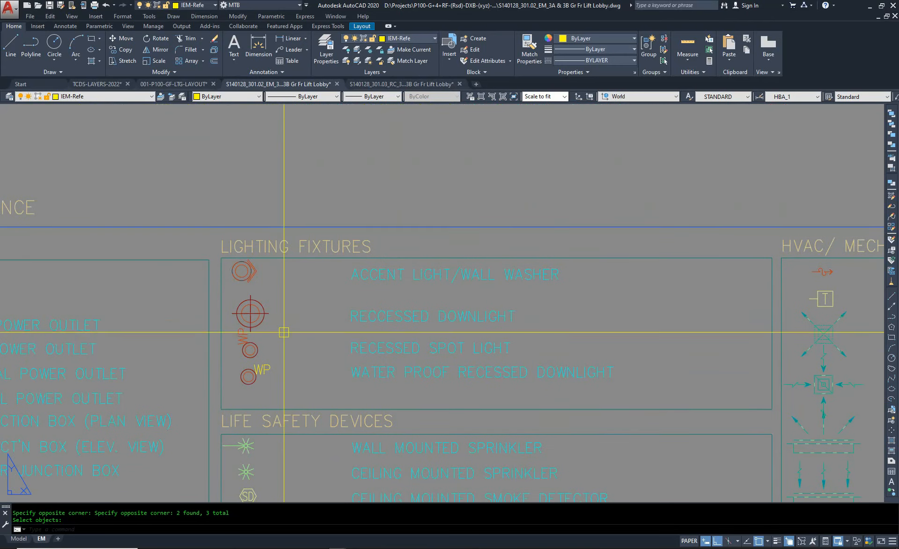
scroll(297, 308, "down", 5)
scroll(345, 326, "down", 2)
scroll(227, 193, "up", 6)
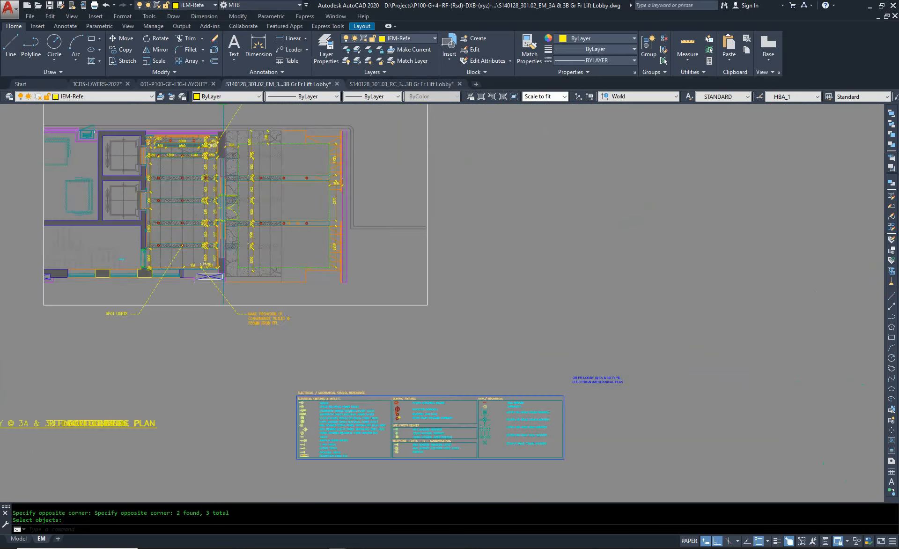
scroll(155, 171, "up", 5)
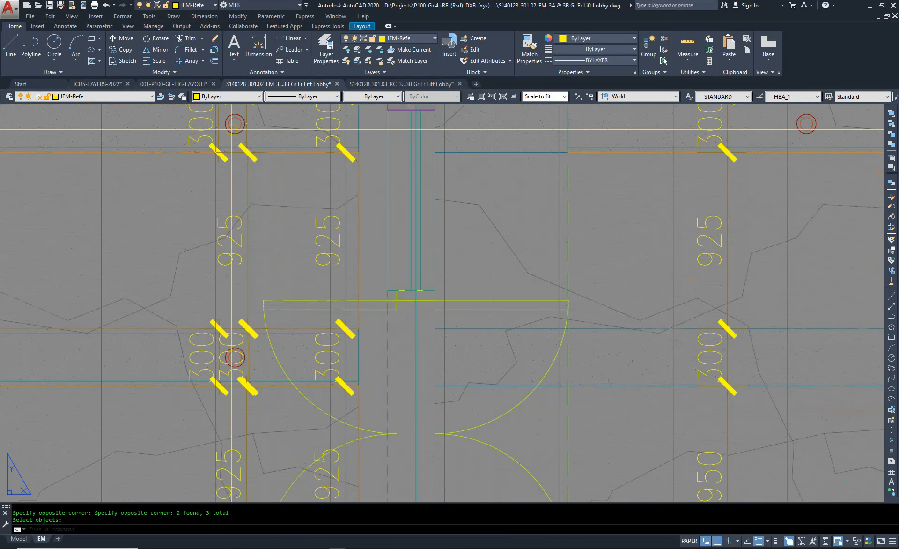
scroll(234, 187, "down", 1)
scroll(241, 240, "down", 5)
scroll(297, 243, "up", 8)
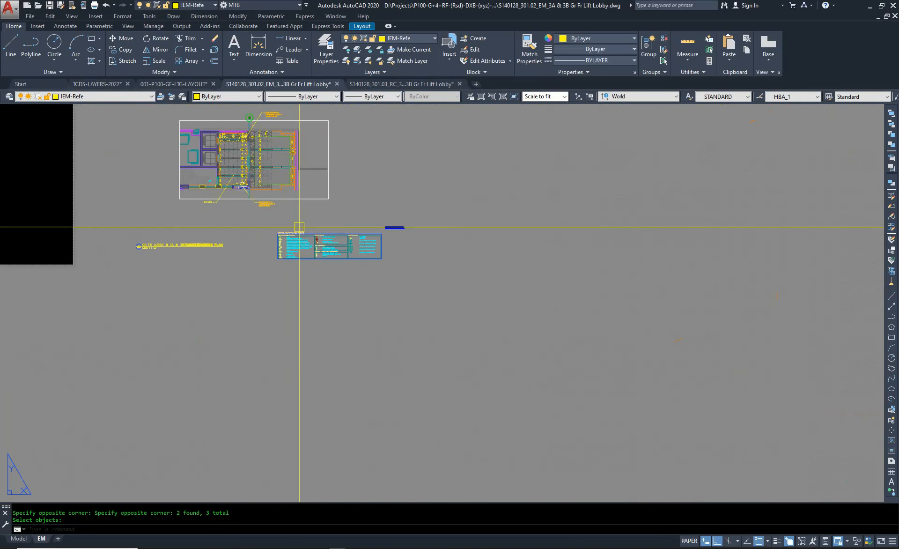
Step: Read through the Life Safety Devices and Telephone - Data - TV - Communications legends and their symbols
middle_click_drag(466, 425, 387, 274)
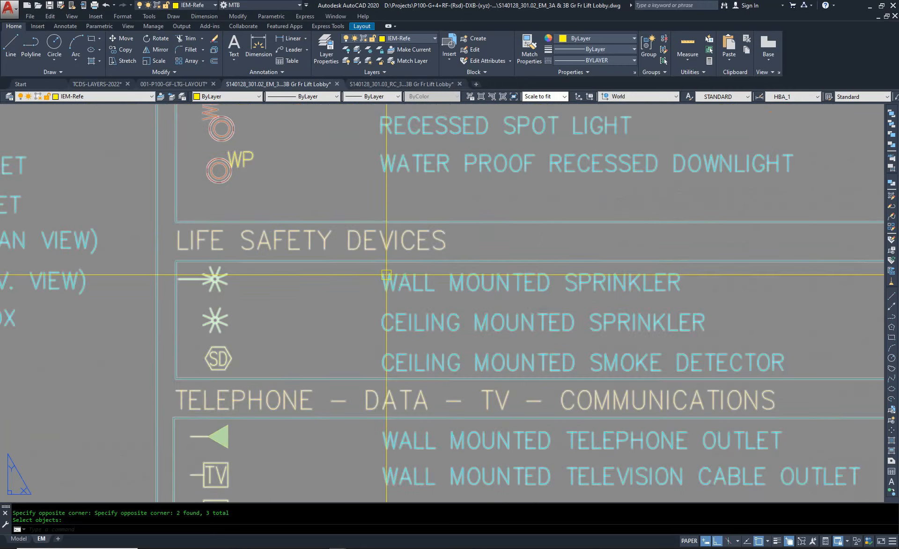
scroll(331, 272, "down", 1)
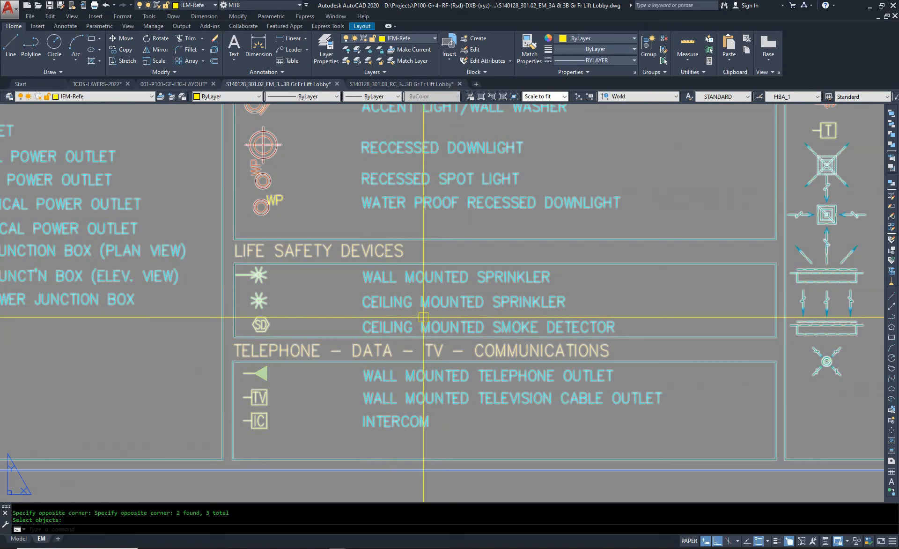
mouse_move(421, 308)
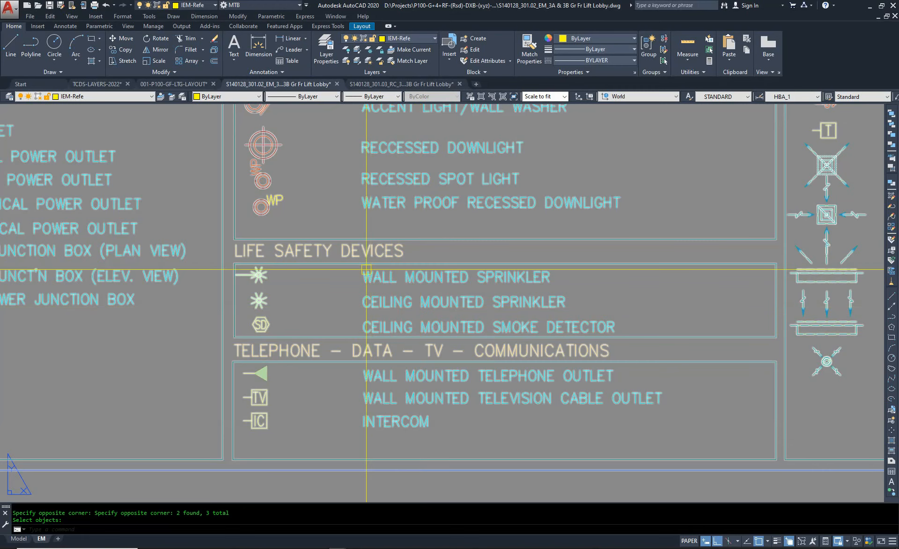
middle_click_drag(302, 430, 249, 371)
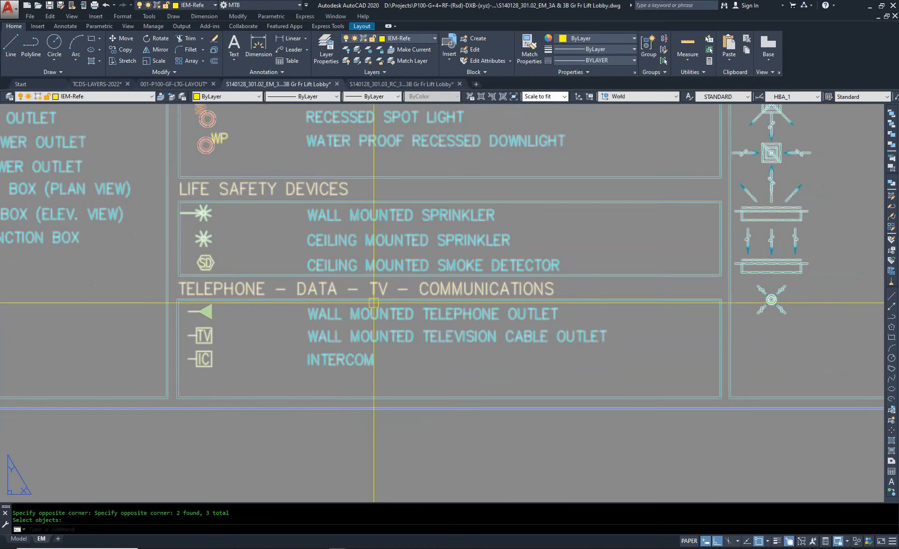
scroll(374, 303, "down", 6)
scroll(430, 262, "up", 6)
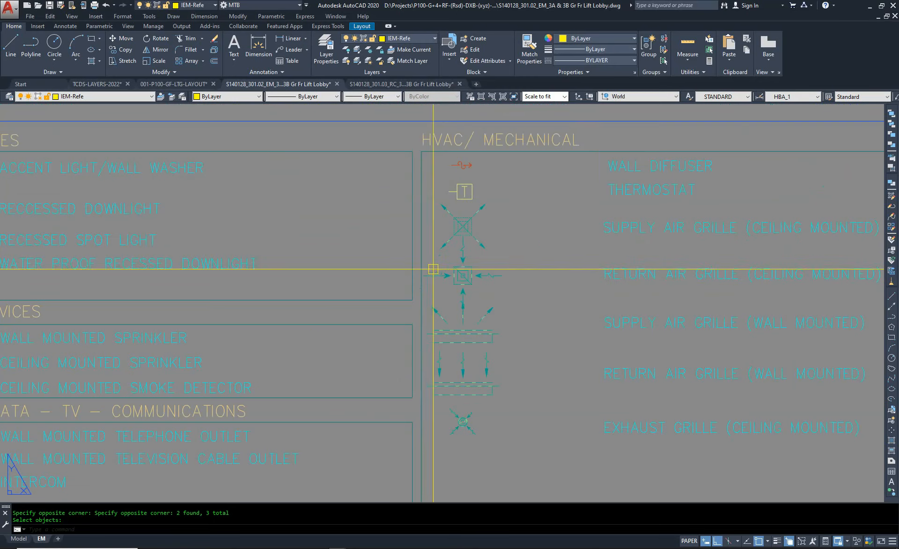
Step: Examine the HVAC/Mechanical legend from the wall diffuser to the exhaust grille, then return to the lift lobby plan
middle_click_drag(567, 272, 307, 305)
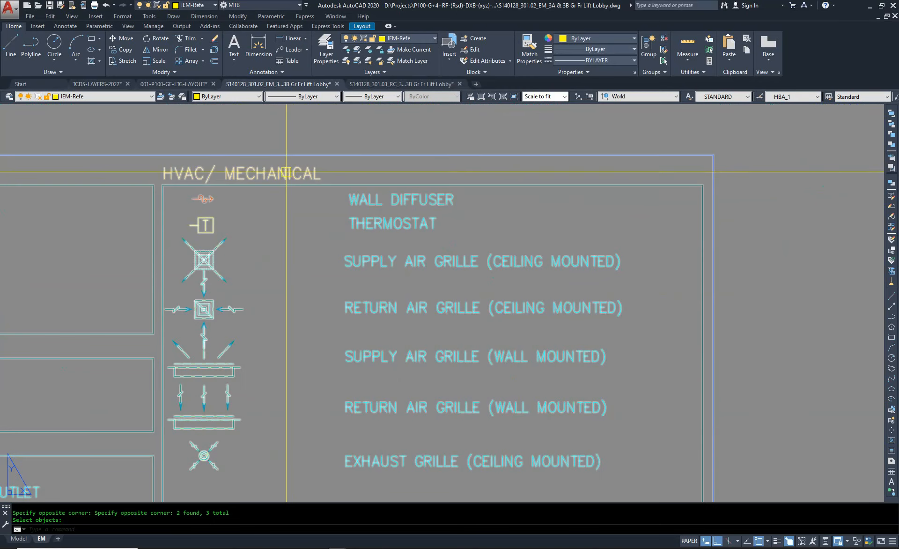
scroll(328, 178, "down", 2)
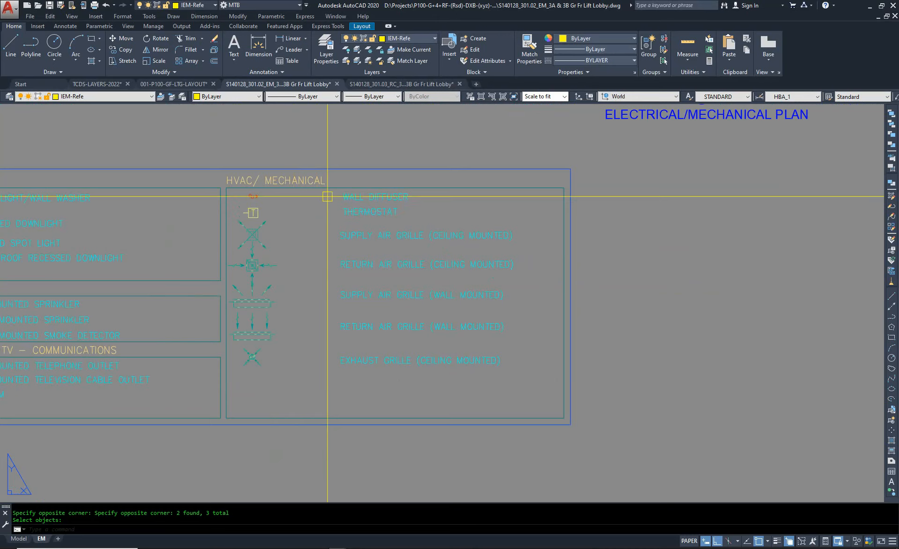
scroll(329, 196, "up", 2)
middle_click_drag(412, 333, 458, 369)
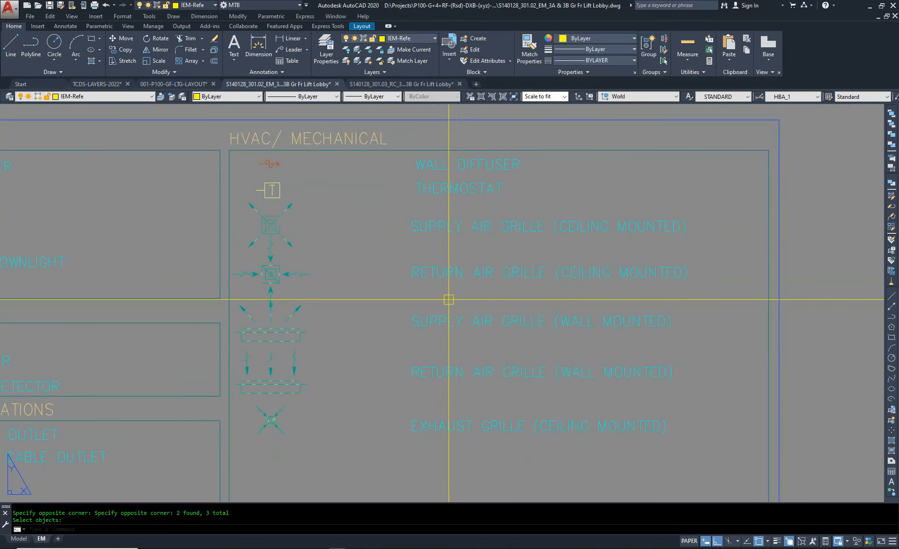
scroll(449, 301, "down", 2)
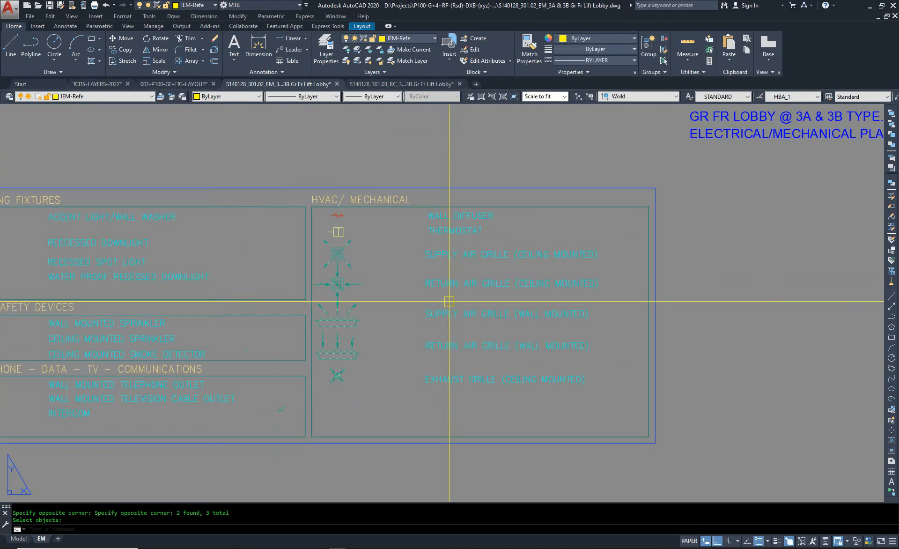
scroll(523, 297, "down", 5)
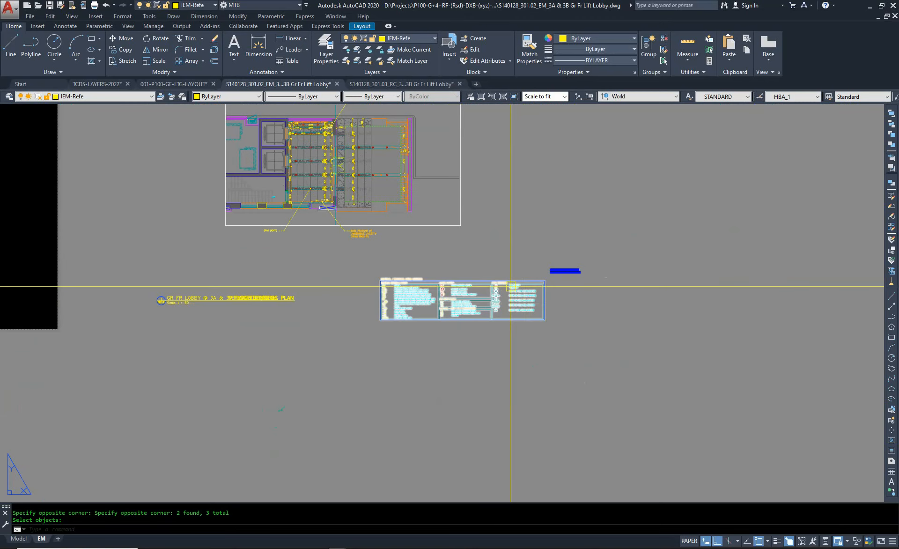
middle_click_drag(288, 214, 302, 333)
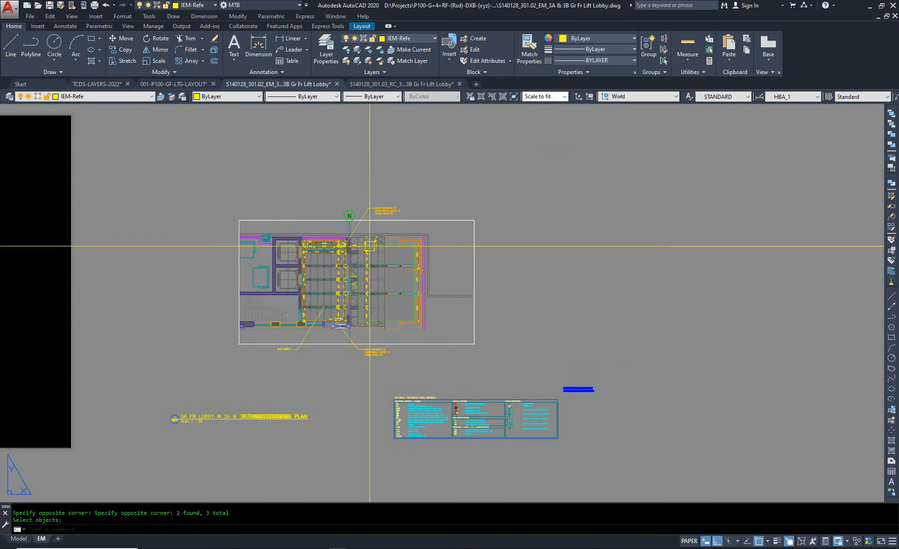
Step: Cancel the active command and copy the S140128_301.02_EM and S140128_301.03_RC lift lobby drawings from the CAD FILES folder in File Explorer
mouse_move(403, 86)
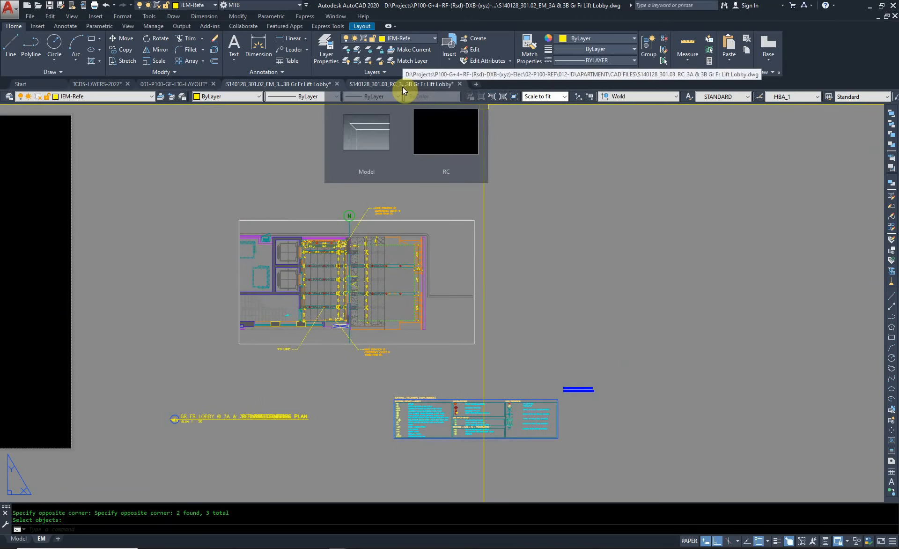
key("Escape")
key("Escape")
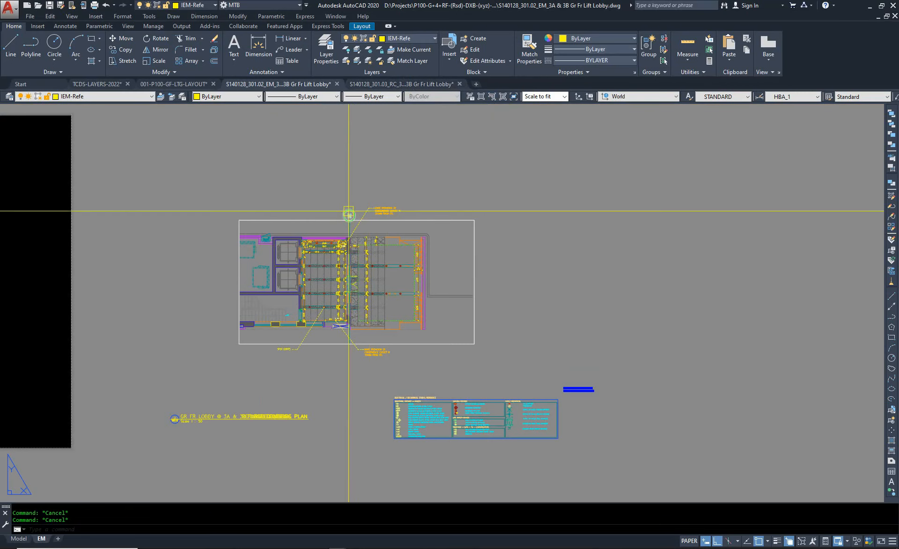
left_click(290, 528)
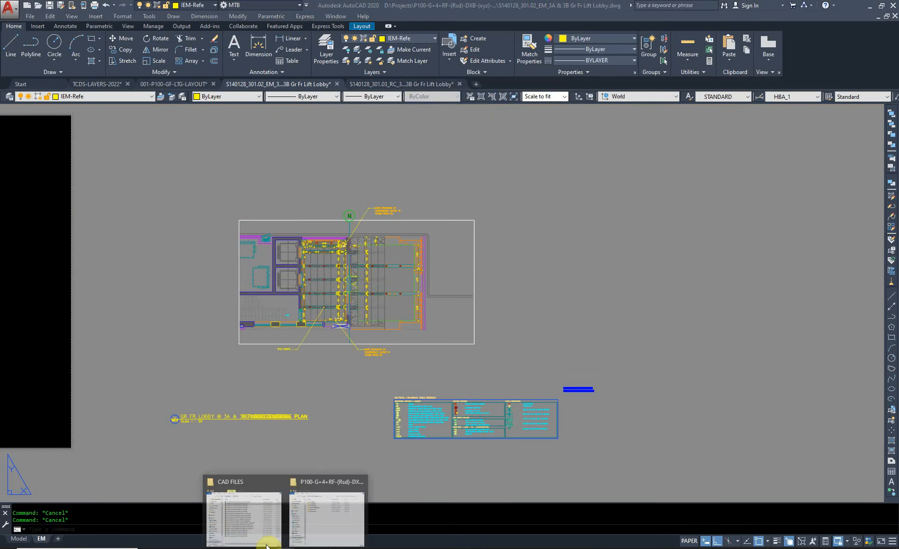
left_click(253, 535)
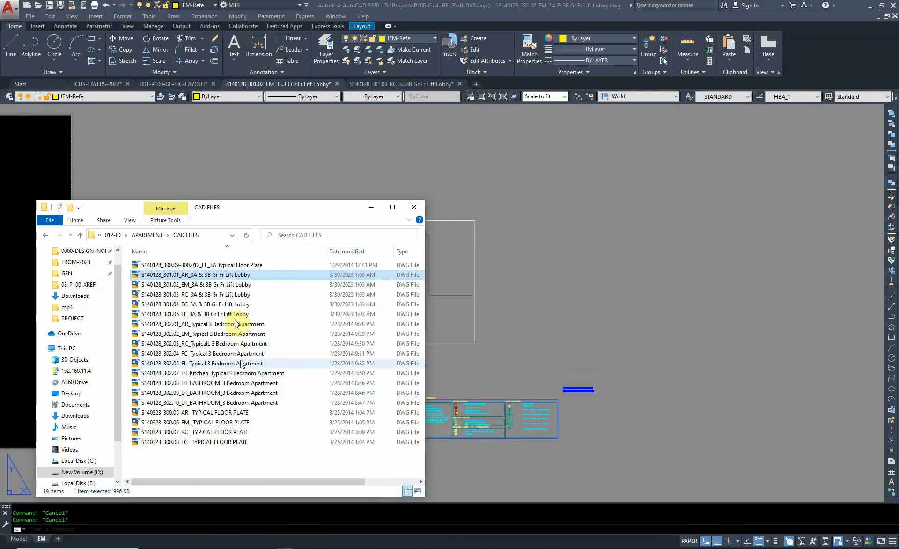
left_click(199, 284)
left_click(194, 296, "ctrl")
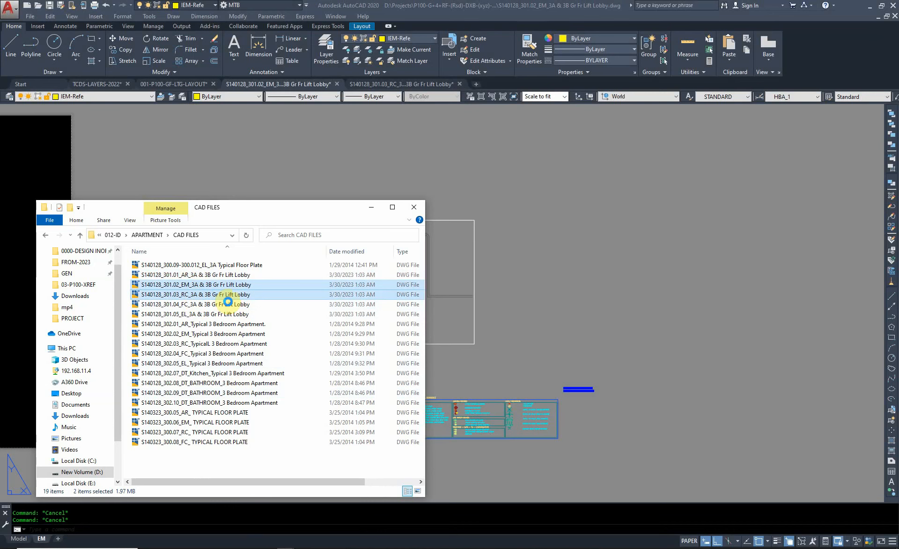
right_click(228, 300)
left_click(256, 439)
left_click(472, 371)
Step: Create a new folder named 013-ID-XRF inside the 03-P100-XREF folder
mouse_move(261, 518)
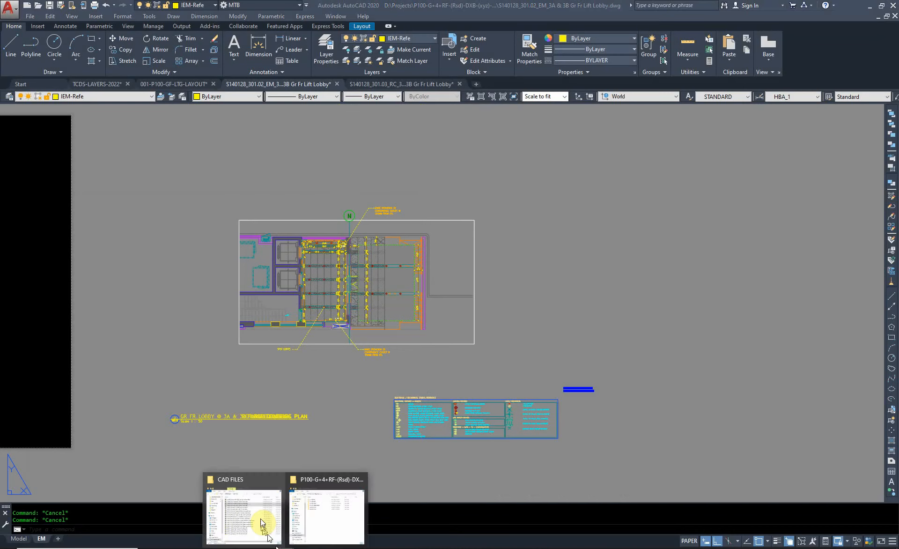
left_click(317, 519)
double_click(562, 281)
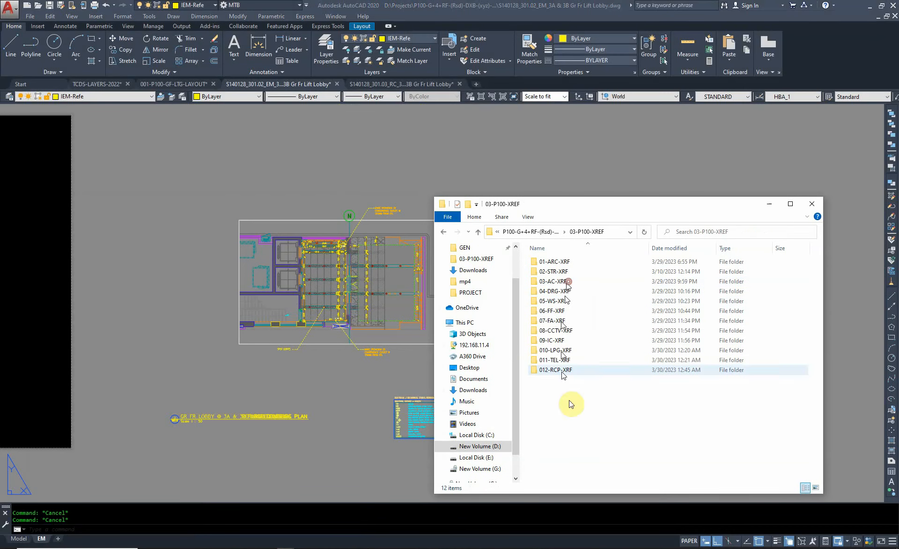
right_click(625, 451)
mouse_move(656, 514)
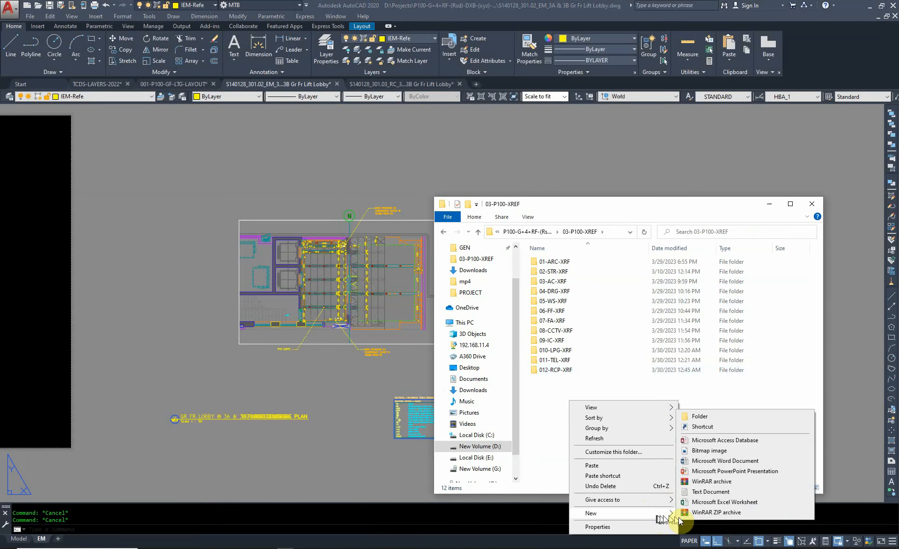
left_click(712, 415)
type("013")
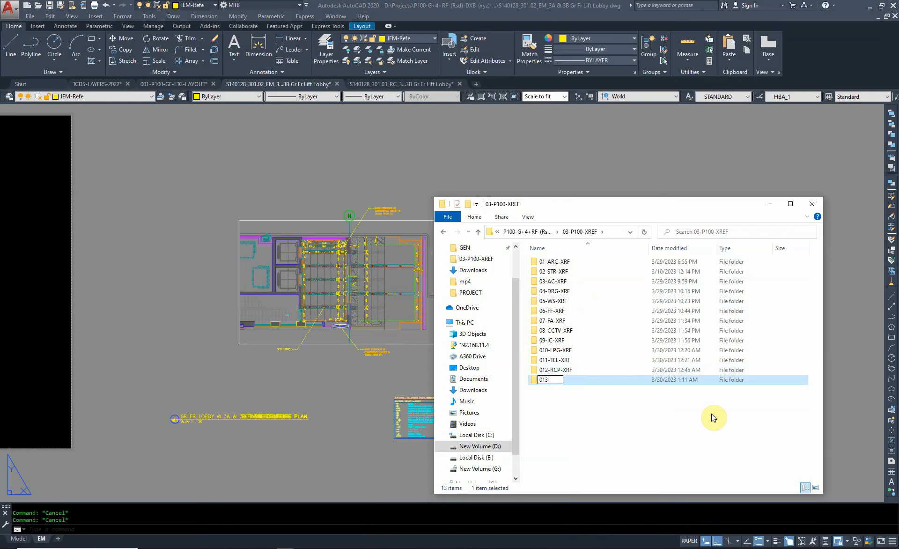
type("-ID-XRF")
key("Return")
Step: Open the 013-ID-XRF folder and paste the copied EM and RC lift lobby drawings into it
key("Return")
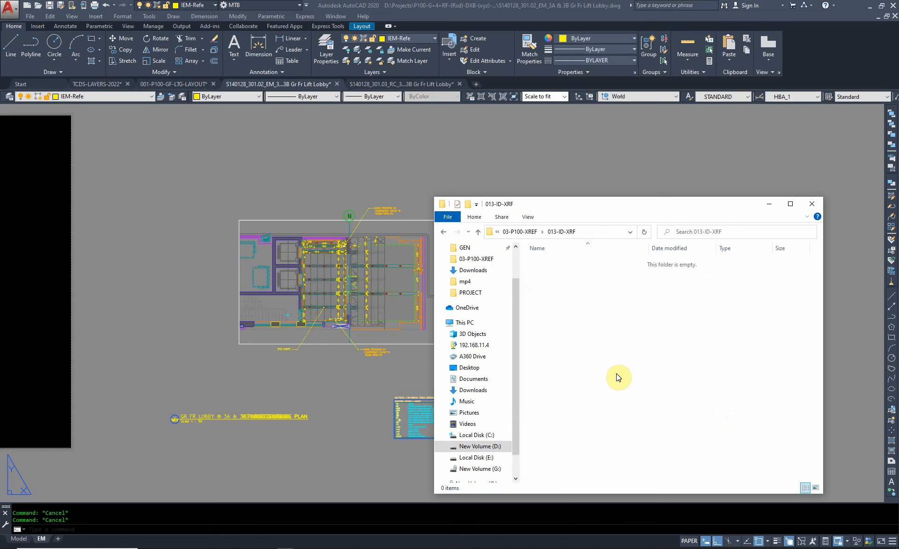
key("ctrl+v")
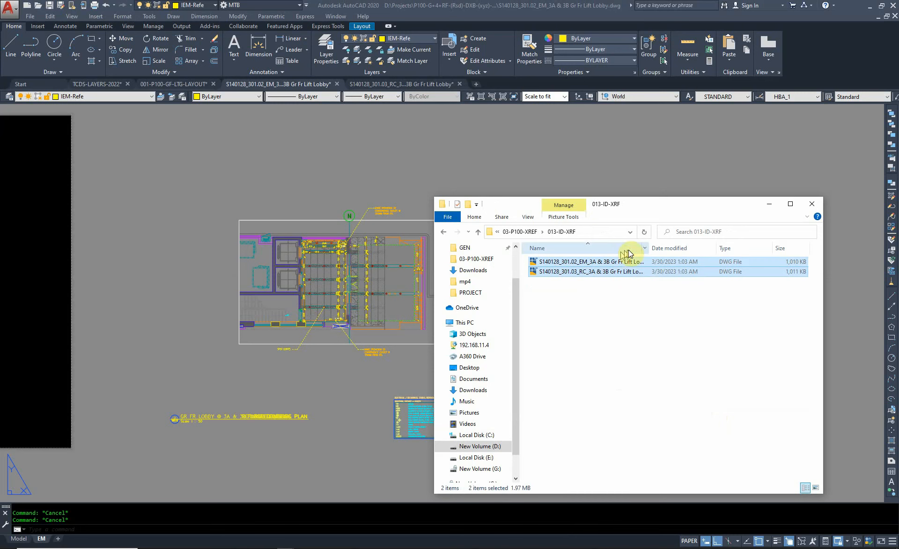
left_click(594, 282)
Step: Rename the copied EM lift lobby drawing as 001-P100-ID-EM-GF-XRF
left_click(588, 261)
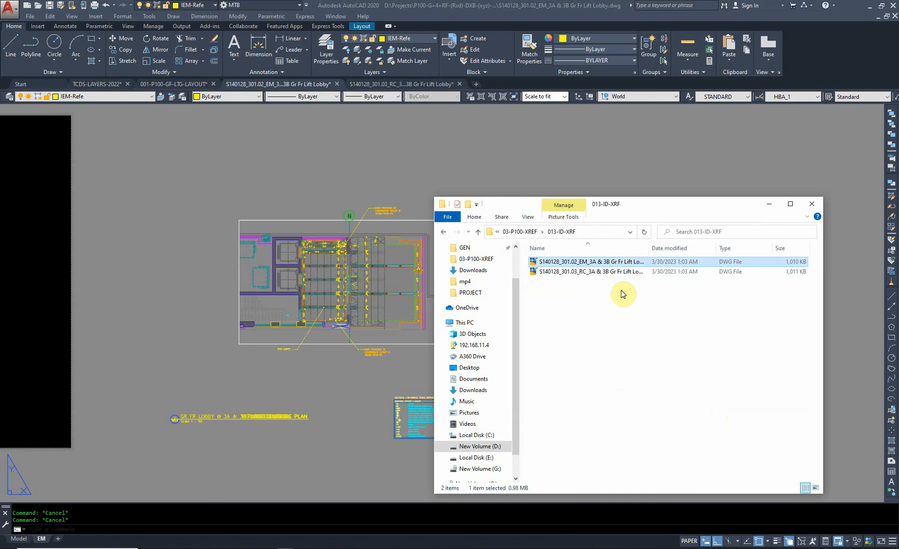
key("F2")
type("0")
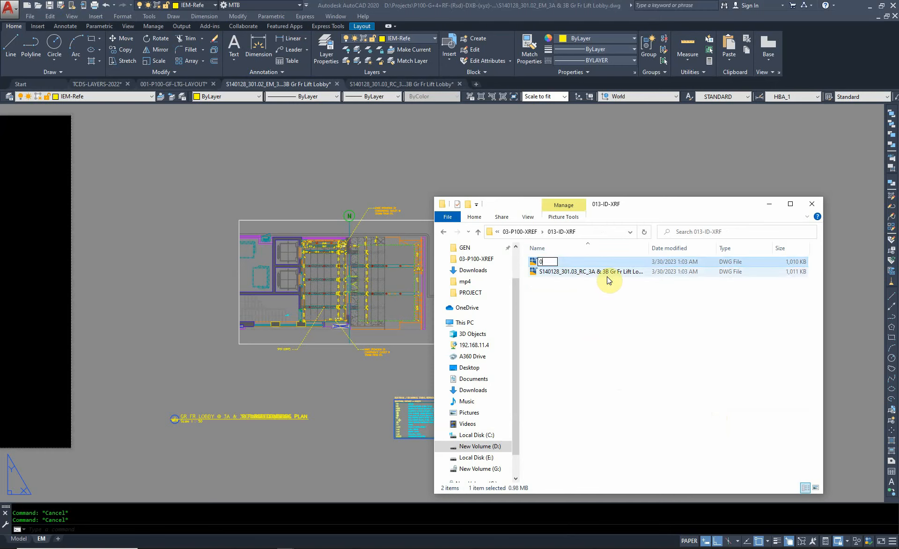
type("01-P100-ID-EM-GF-")
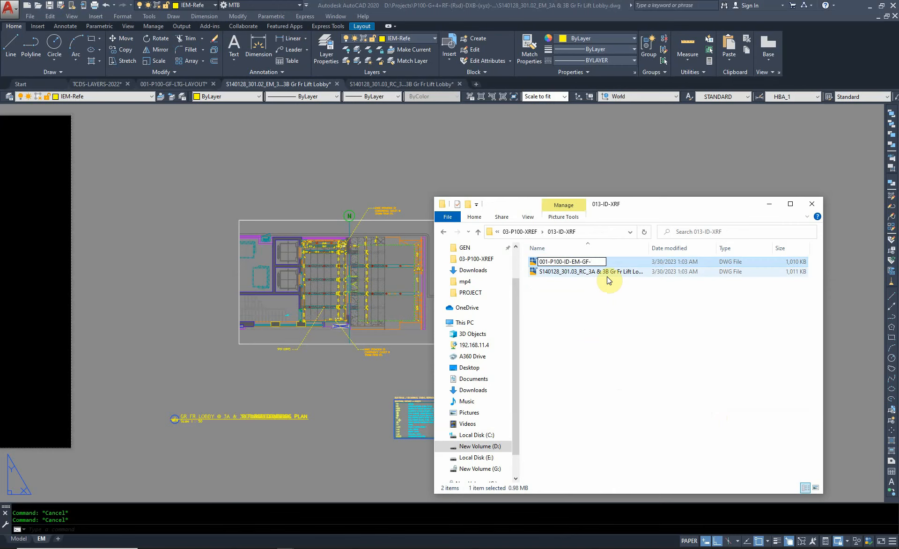
type("XRF")
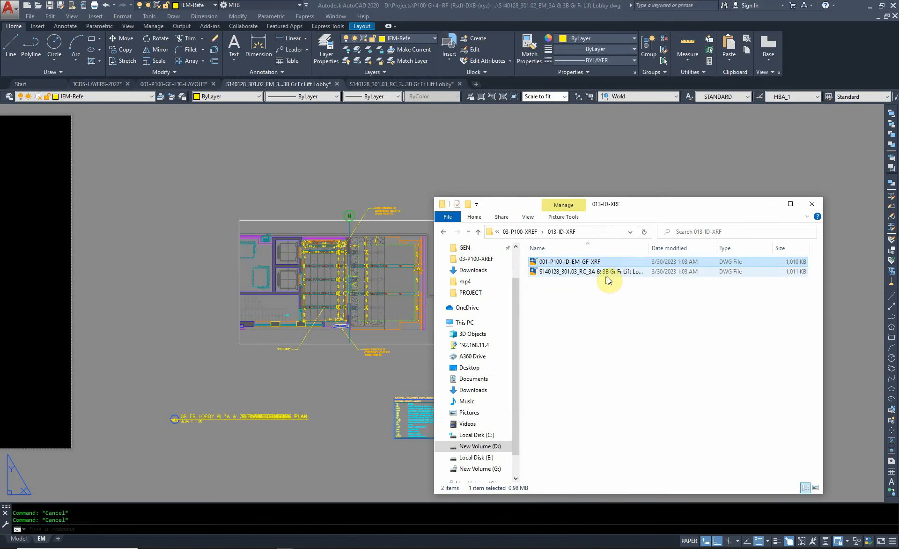
key("Return")
right_click(602, 311)
Step: Rename the copied RC lift lobby drawing as 002-P100-ID-RC-GF-XRF
left_click(580, 273)
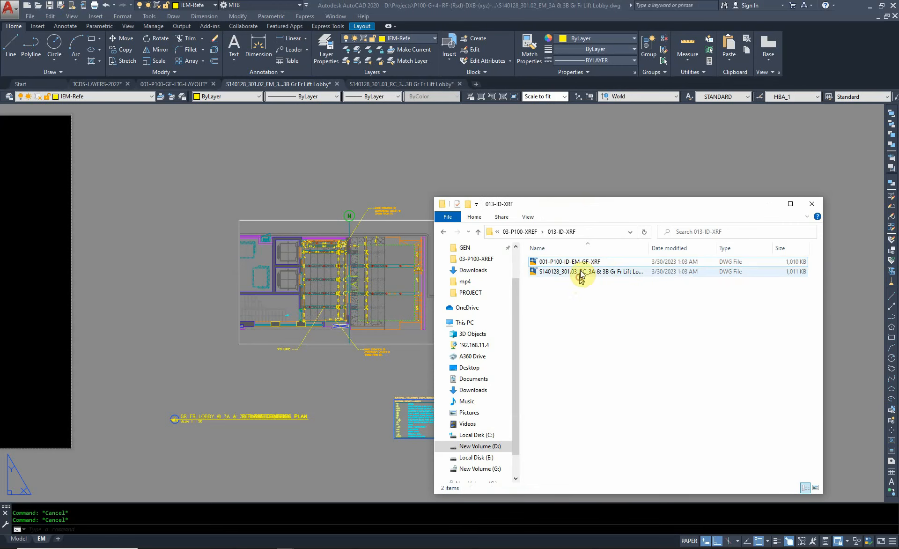
left_click(583, 272)
type("002-")
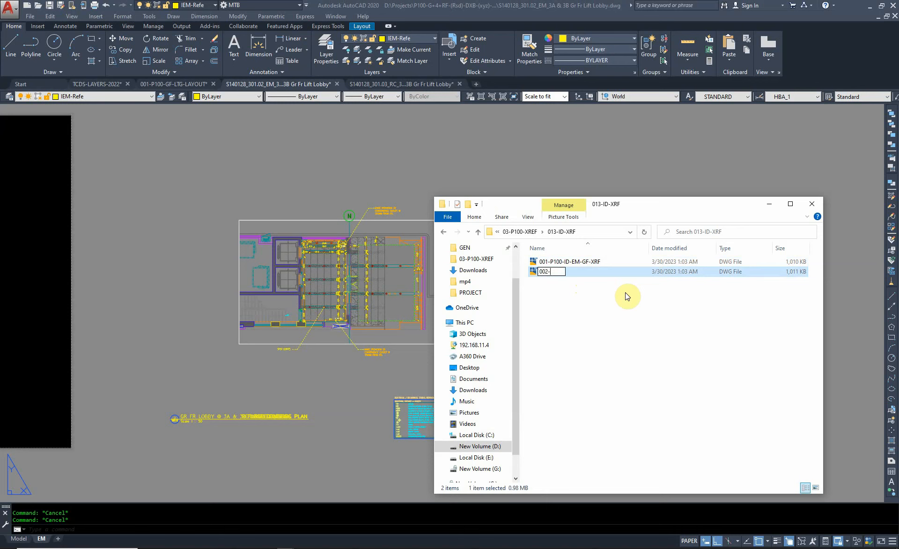
type("P100-ID-RC-GF-XR")
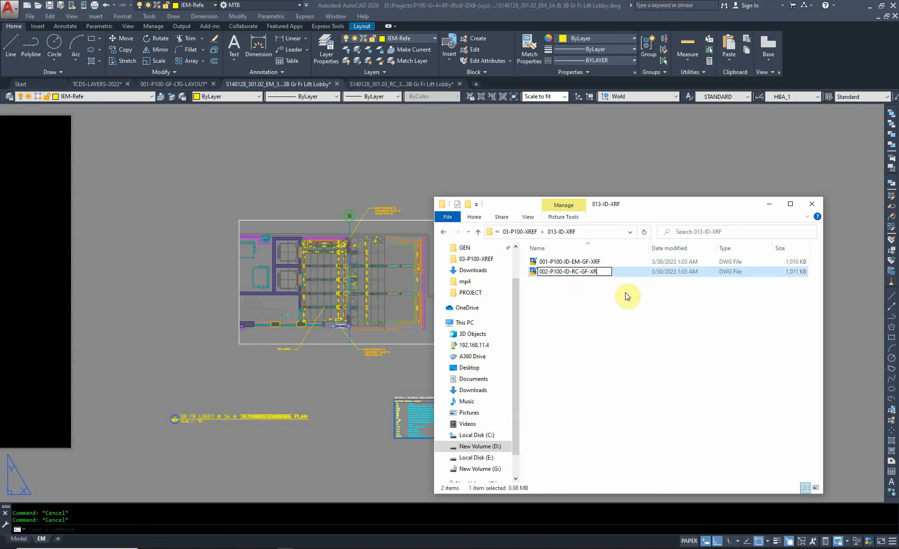
type("F")
key("Return")
Step: Close the two original lift lobby drawings and open 001-P100-ID-EM-GF-XRF and 002-P100-ID-RC-GF-XRF from the 013-ID-XRF folder in AutoCAD
left_click_drag(604, 311, 553, 255)
left_click(305, 156)
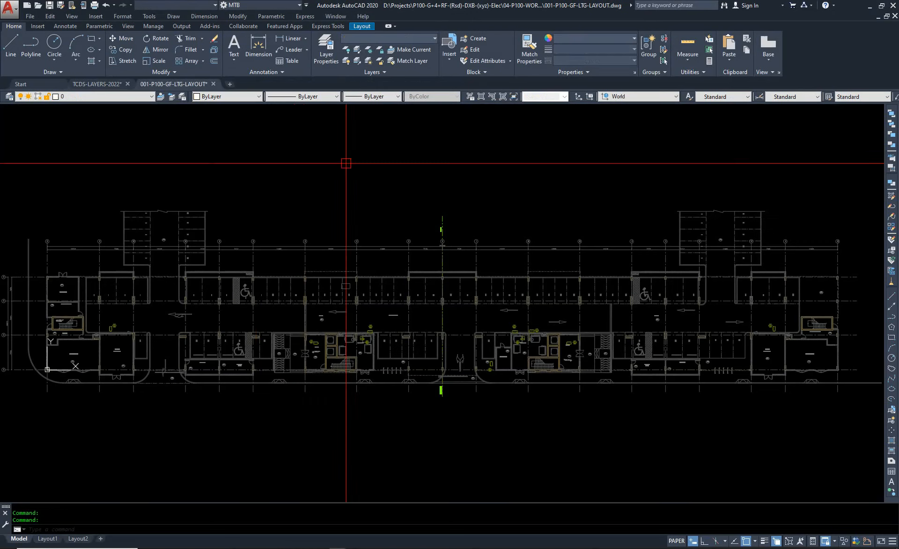
left_click(300, 538)
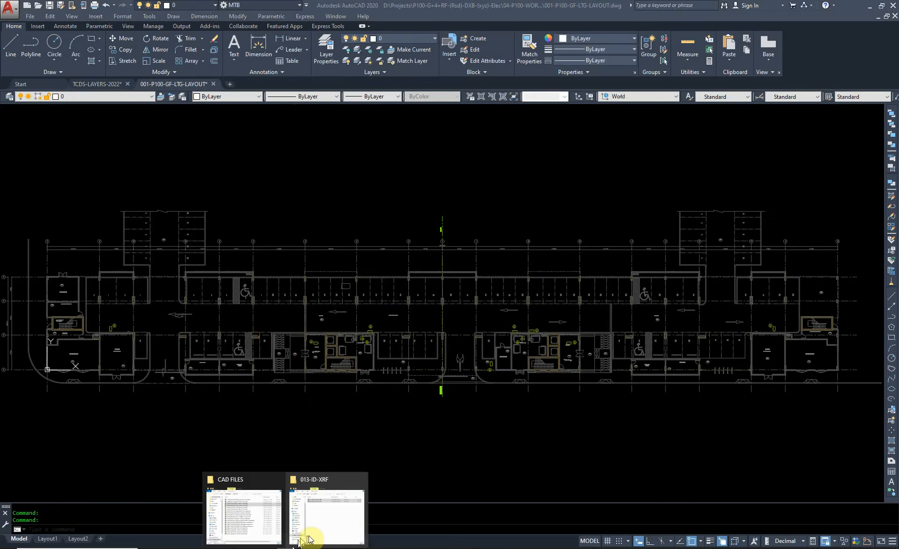
left_click(351, 530)
key("alt+Tab")
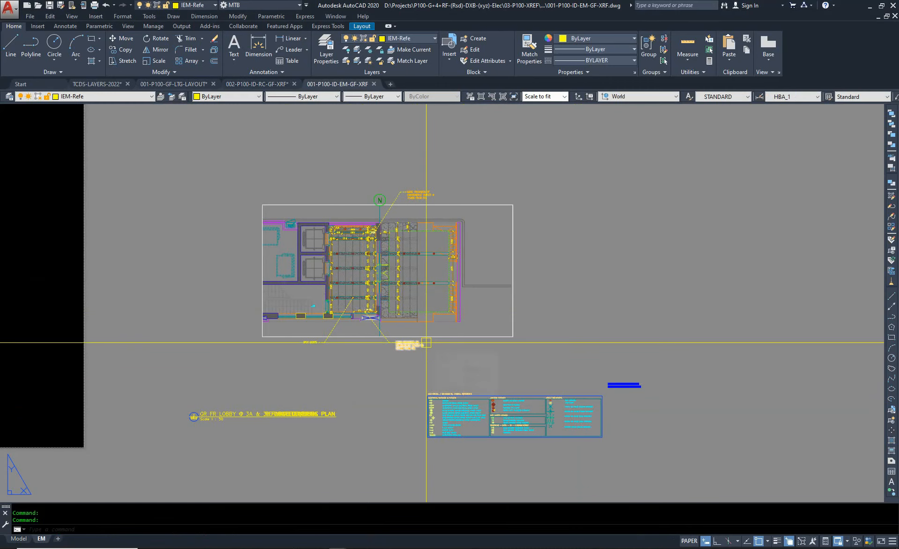
Step: Compare the electrical/mechanical plan in 001-P100-ID-EM-GF-XRF with the reflected ceiling plan in 002-P100-ID-RC-GF-XRF
scroll(328, 349, "up", 2)
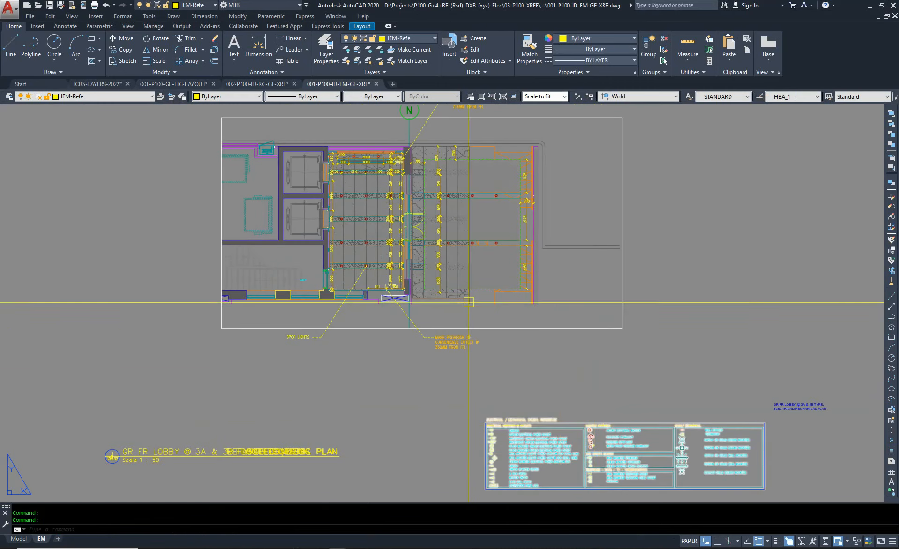
left_click(284, 87)
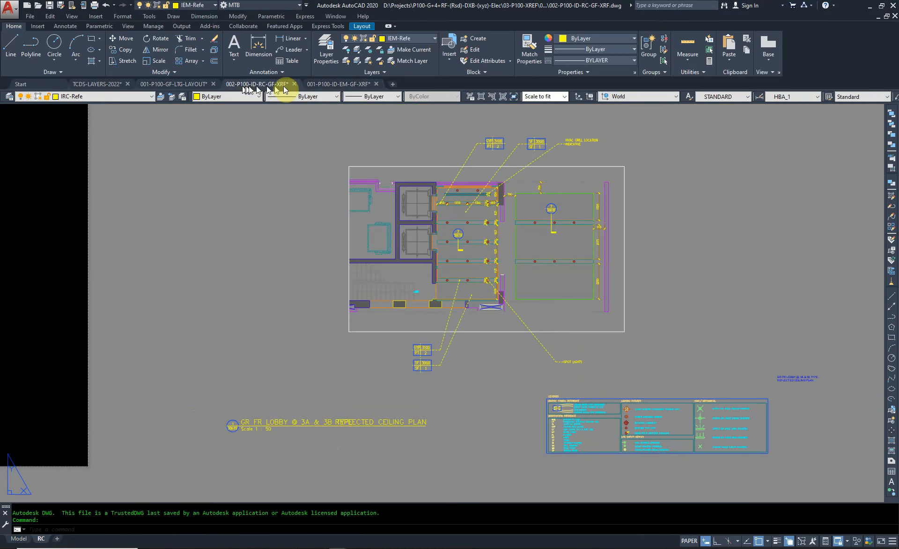
left_click(356, 86)
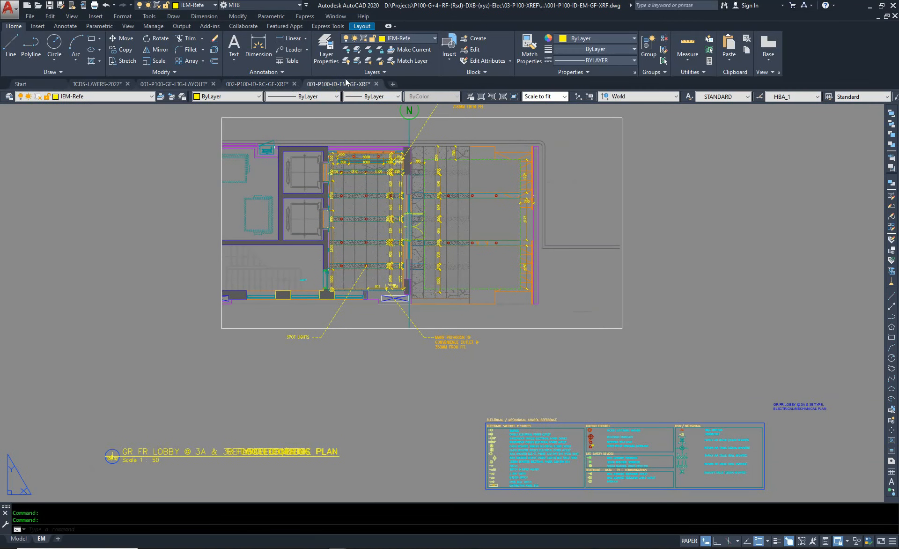
Step: Examine the EM layout's spot lights note, convenience outlet notes and symbol reference, tracing the spot lights leader to its fitting in the lobby
scroll(377, 139, "down", 2)
key("Escape")
scroll(511, 259, "up", 2)
middle_click_drag(356, 248, 469, 356)
scroll(484, 391, "up", 2)
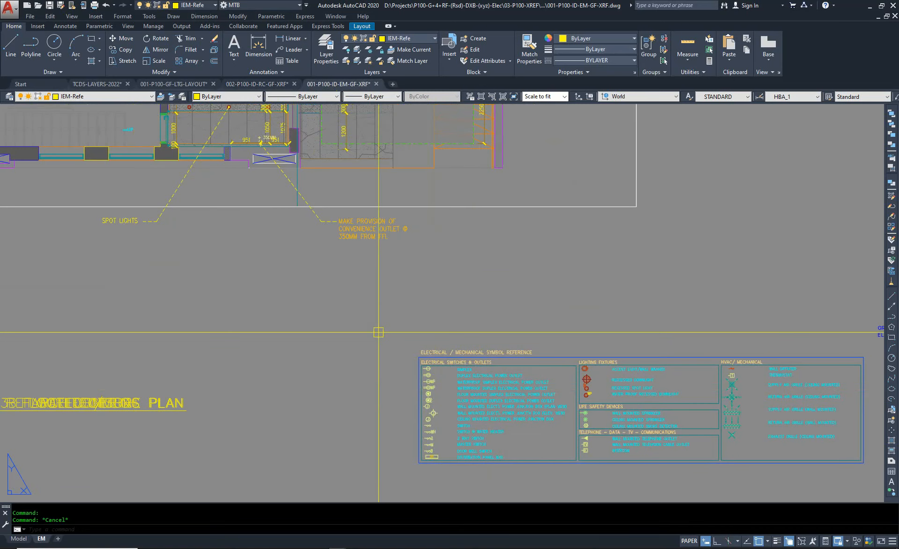
scroll(254, 300, "down", 2)
scroll(201, 272, "up", 4)
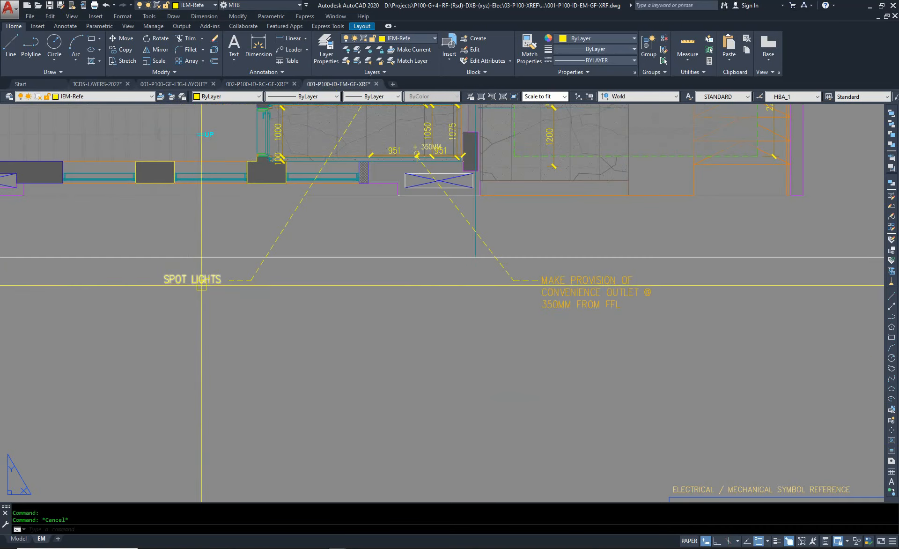
left_click(208, 280)
scroll(407, 370, "down", 3)
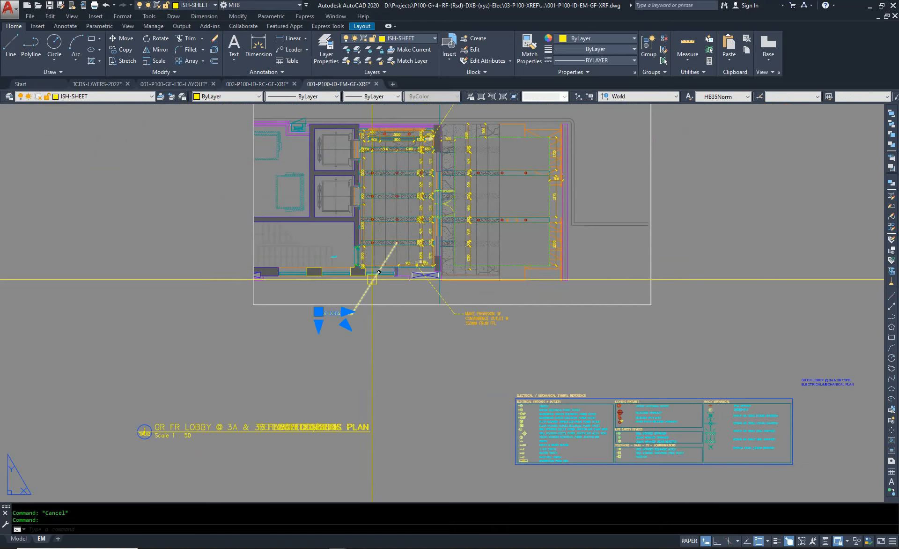
left_click(398, 242)
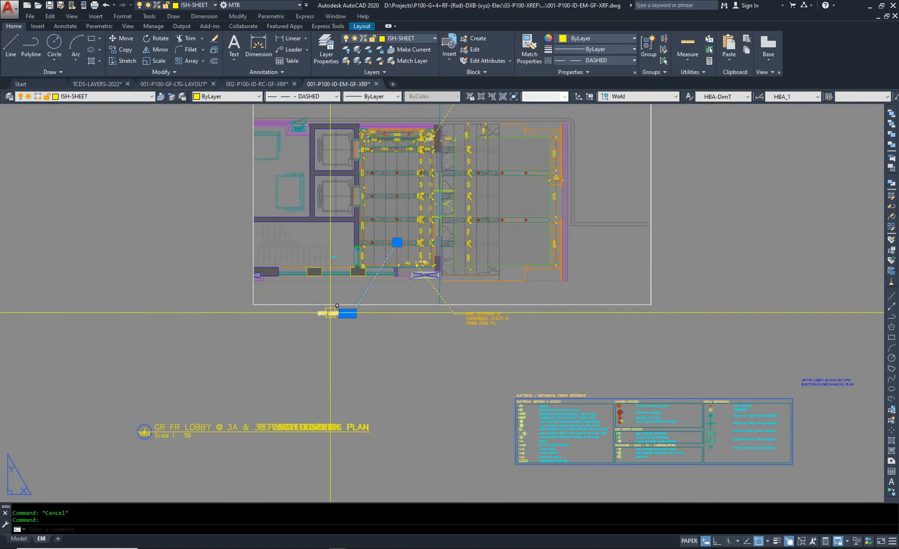
middle_click_drag(444, 267, 428, 354)
key("Escape")
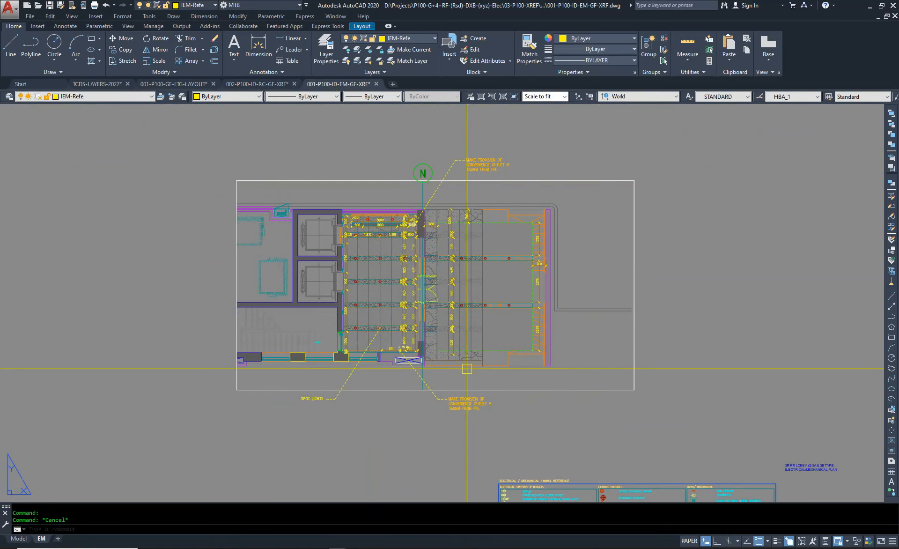
scroll(309, 306, "up", 4)
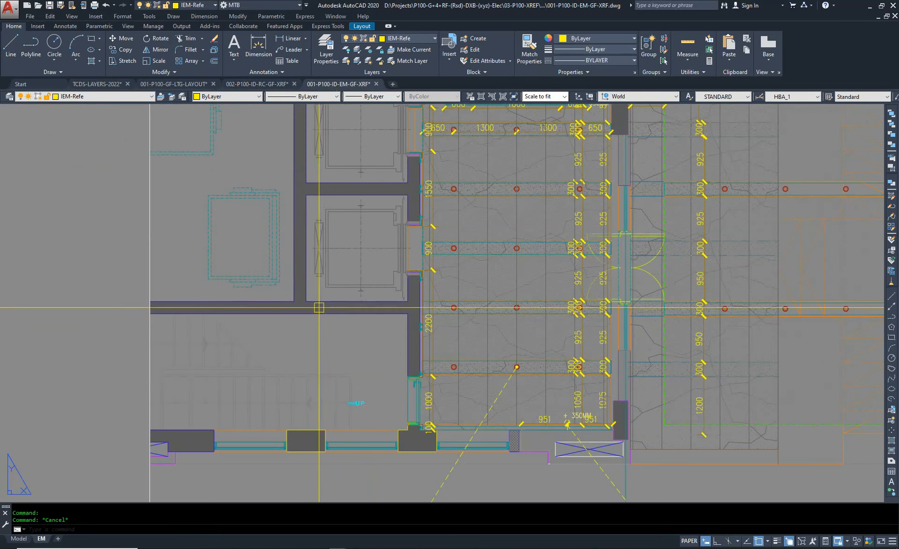
scroll(319, 307, "down", 4)
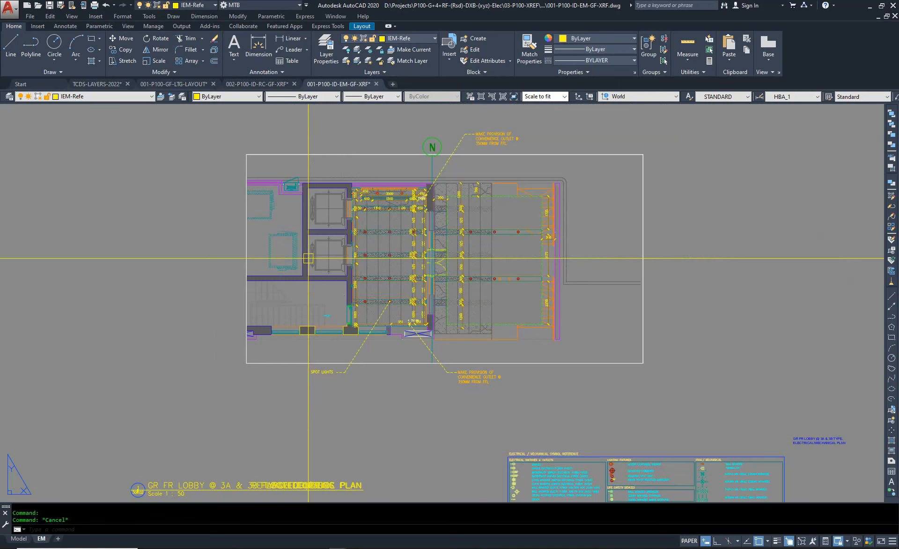
Step: Copy the viewport, north symbol, notes and symbol reference from the EM layout, using the inner wall corner at the lower lift shaft as base point
scroll(308, 258, "down", 2)
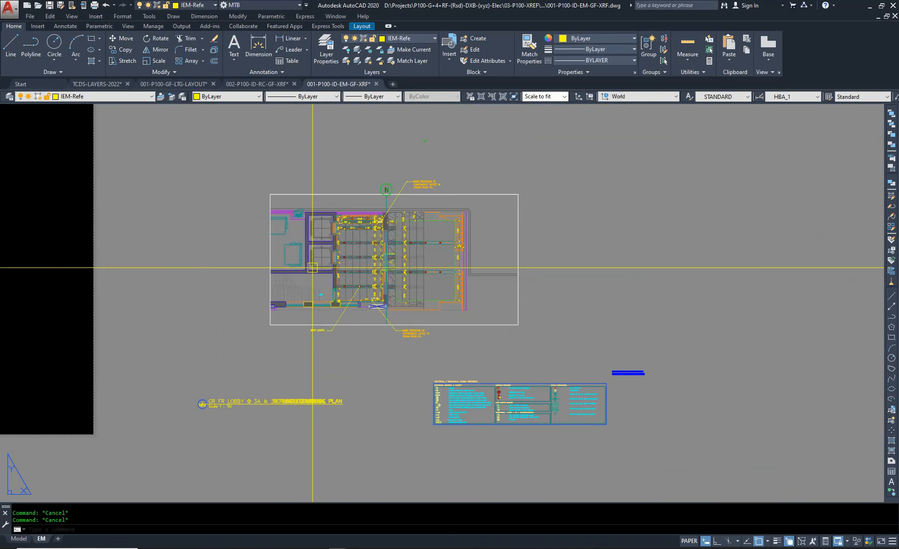
scroll(318, 264, "up", 6)
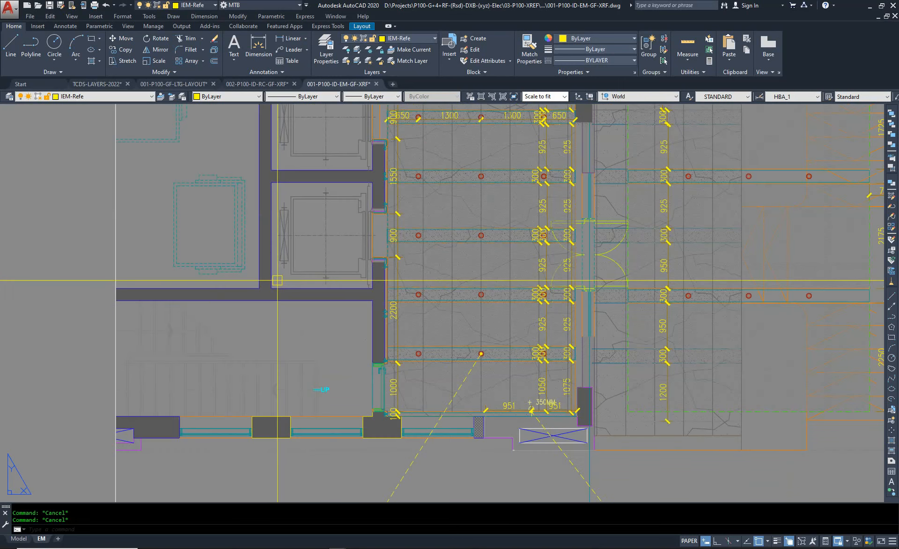
key("ctrl+shift+c")
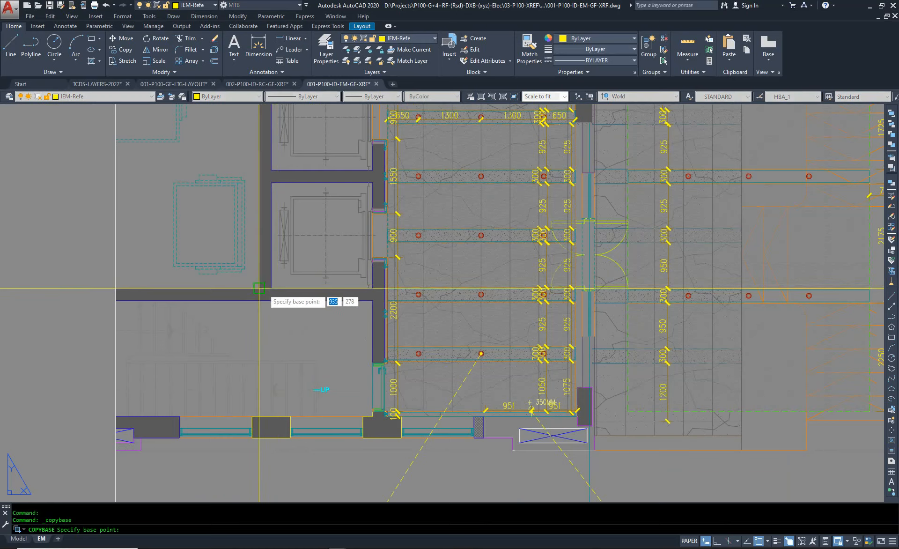
scroll(271, 288, "up", 4)
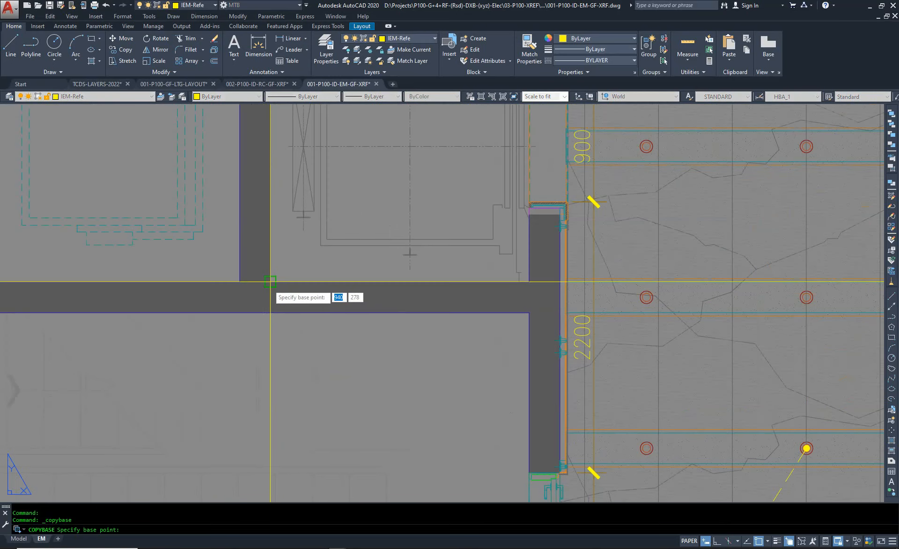
left_click(270, 281)
scroll(251, 319, "down", 6)
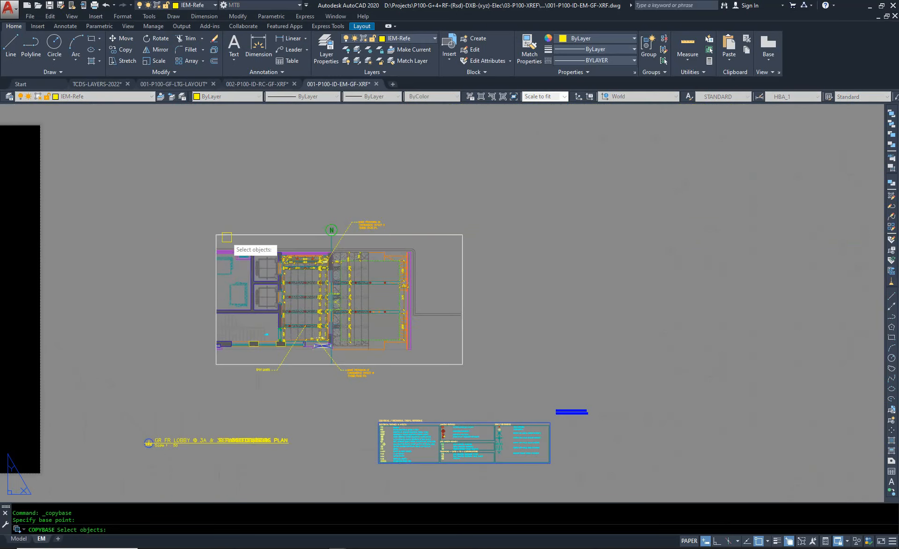
left_click(216, 191)
left_click(666, 473)
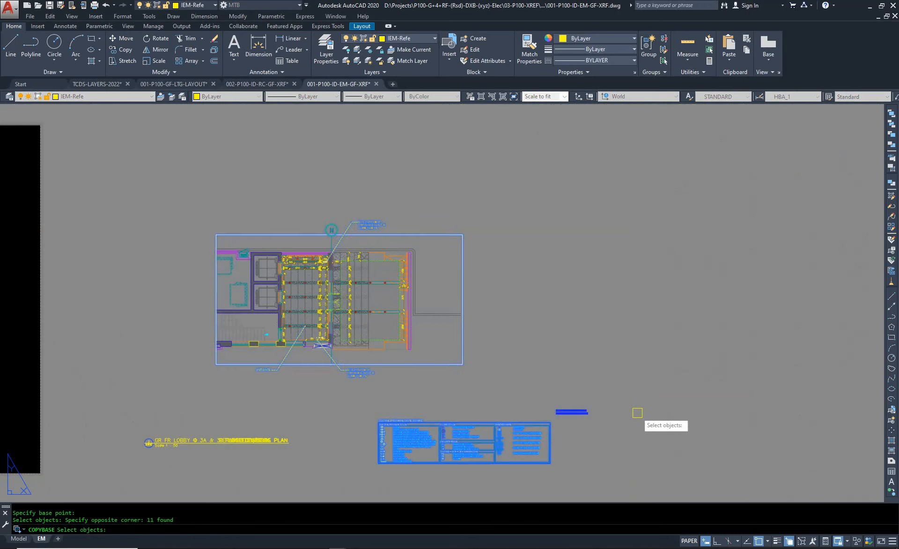
key("Return")
Step: Erase the previously selected viewport, notes and symbol reference from the EM layout, and restore them with OOPS
type("e")
key("Return")
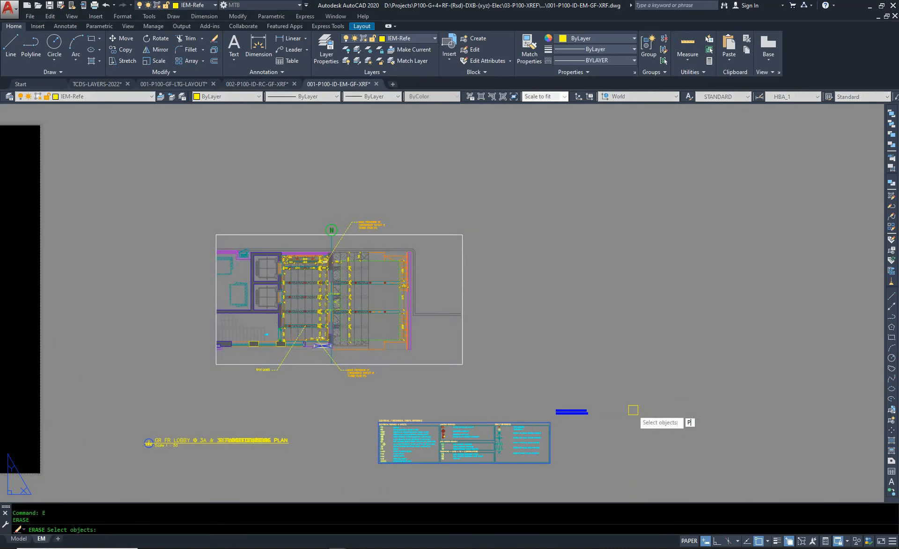
type("p")
key("Return")
key("Return")
type("oo")
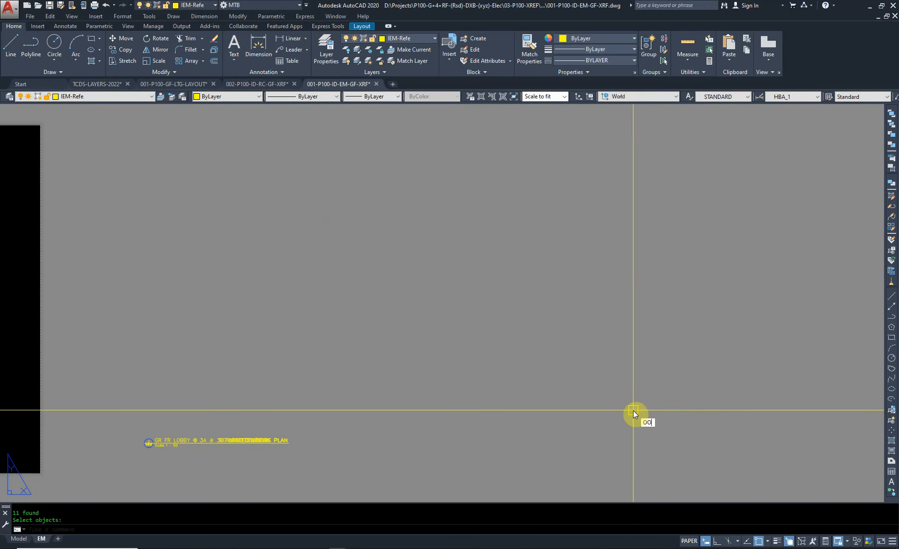
key("Return")
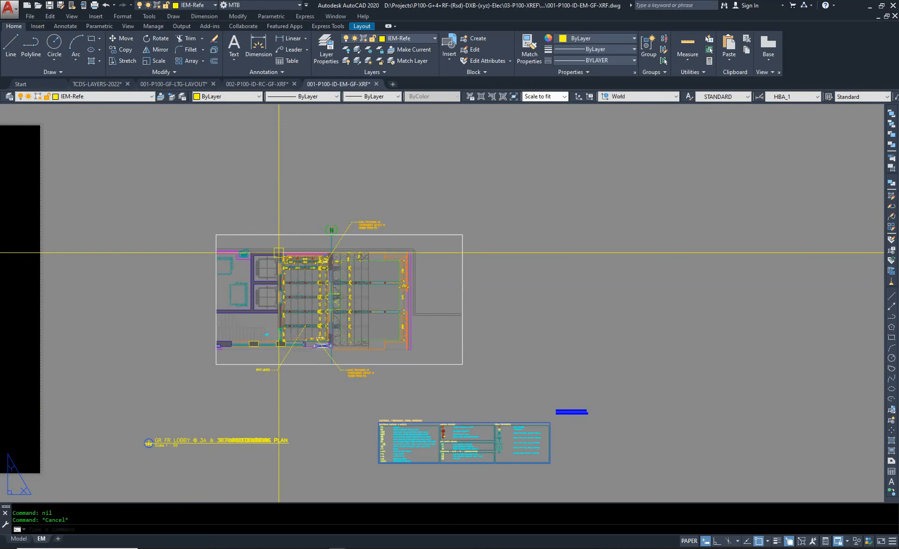
key("Escape")
Step: Copy the north symbol, notes and symbol reference without the viewport, based at the lower lift shaft's wall corner, and restore the originals with OOPS
scroll(255, 301, "up", 6)
key("ctrl+shift+c")
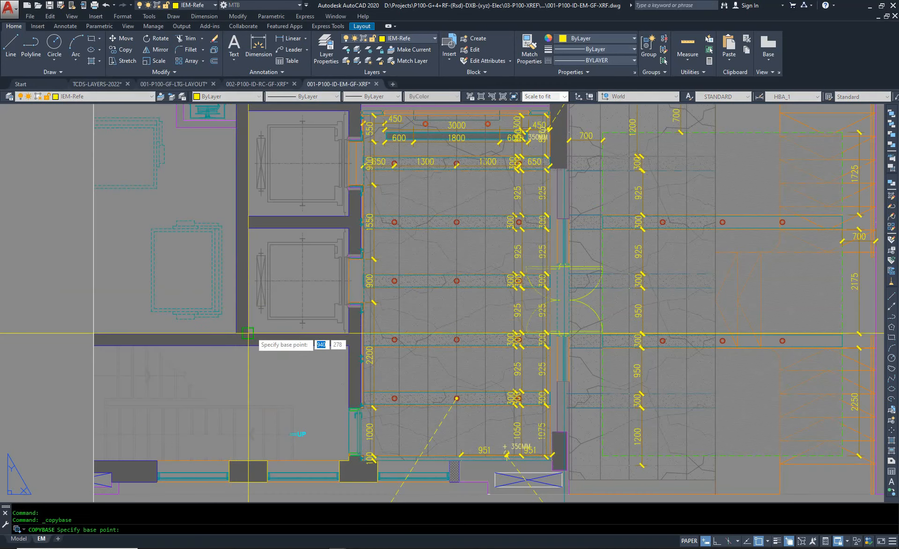
left_click(237, 332)
scroll(206, 284, "down", 6)
left_click(196, 139)
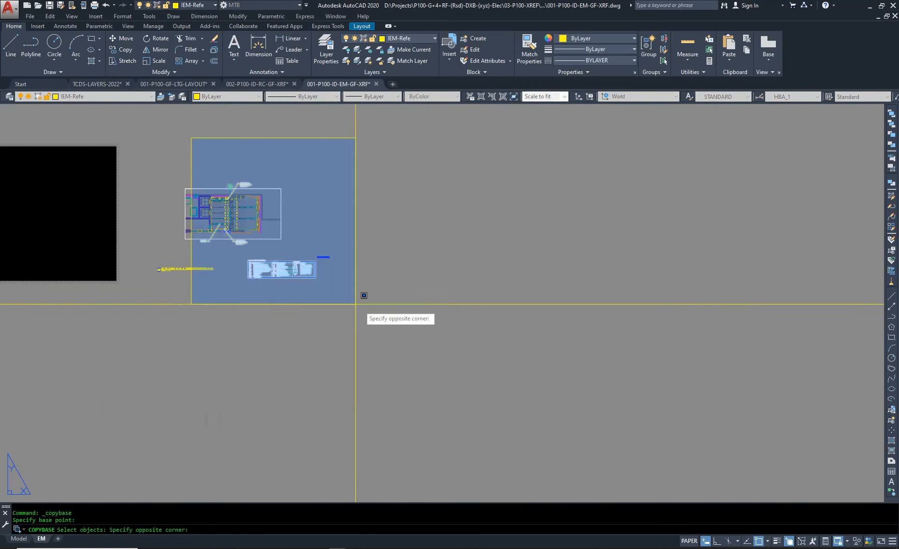
left_click(449, 339)
scroll(243, 219, "up", 2)
type("R")
key("Return")
left_click(375, 292)
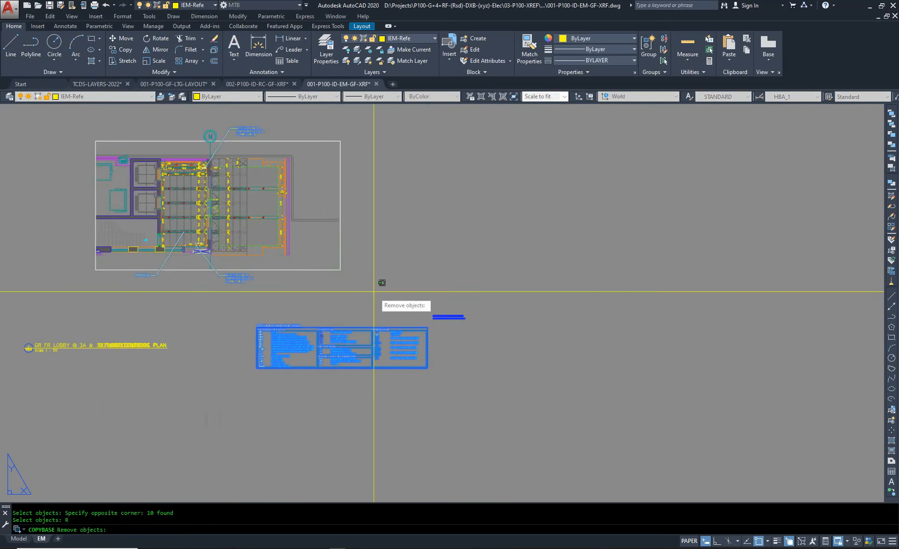
left_click(318, 201)
key("Return")
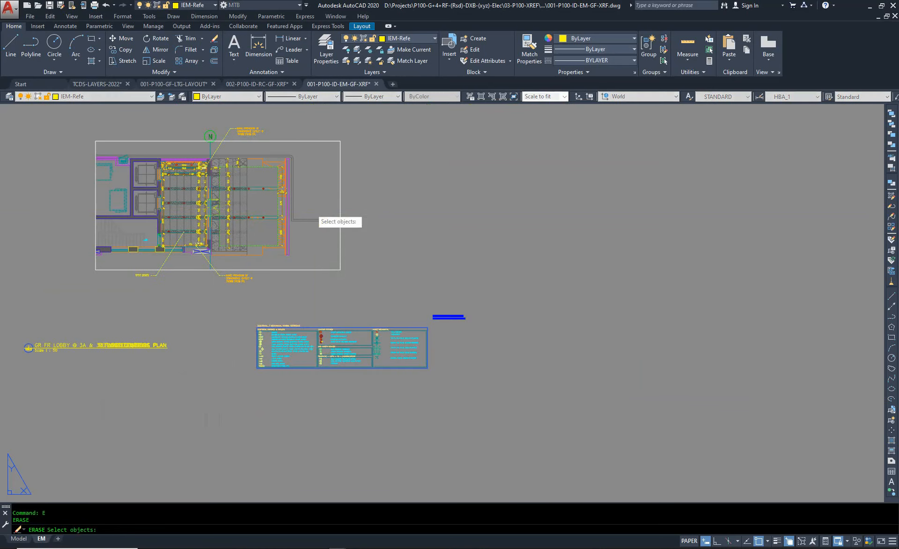
type("oops")
key("Return")
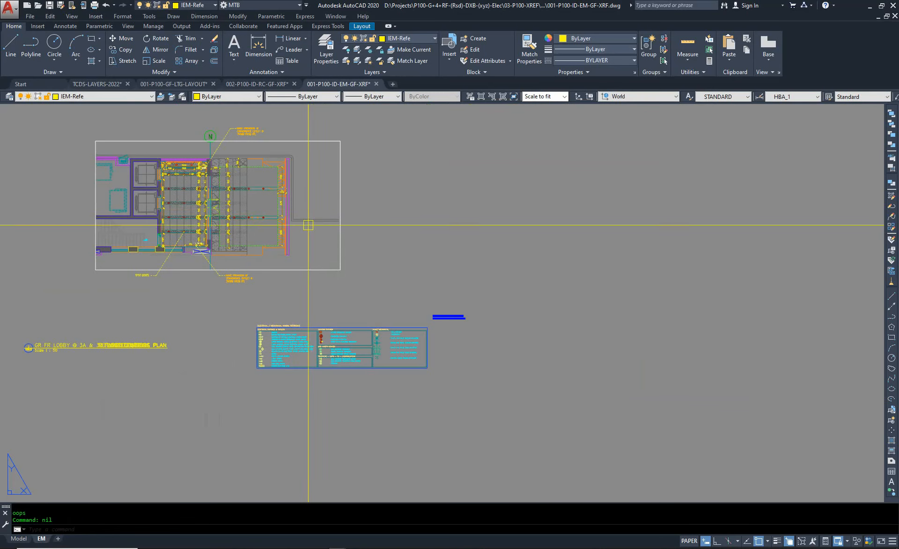
left_click(19, 539)
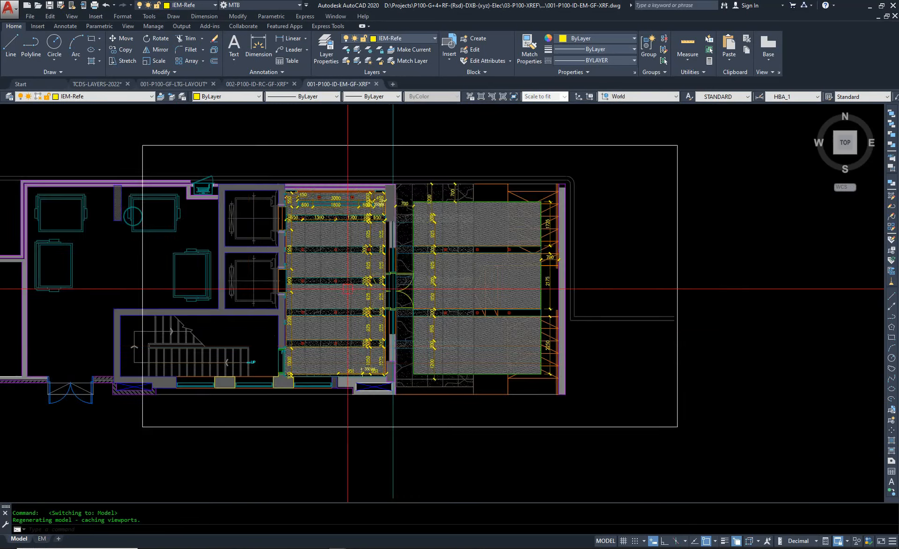
scroll(326, 292, "up", 6)
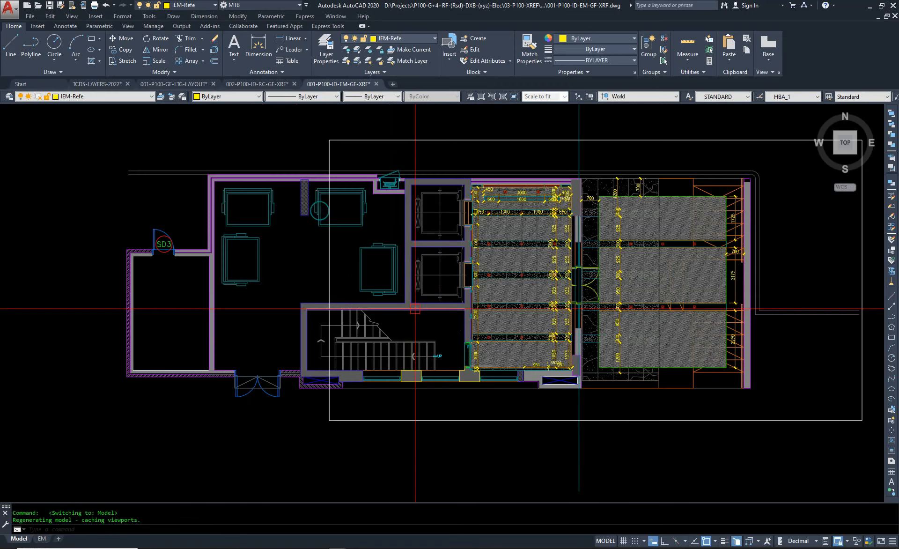
key("ctrl+shift+v")
scroll(407, 305, "up", 10)
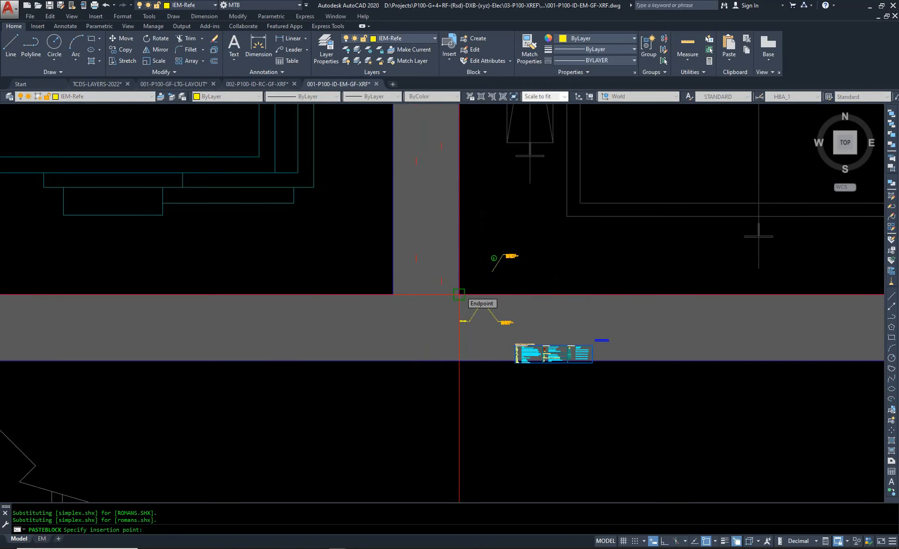
key("Escape")
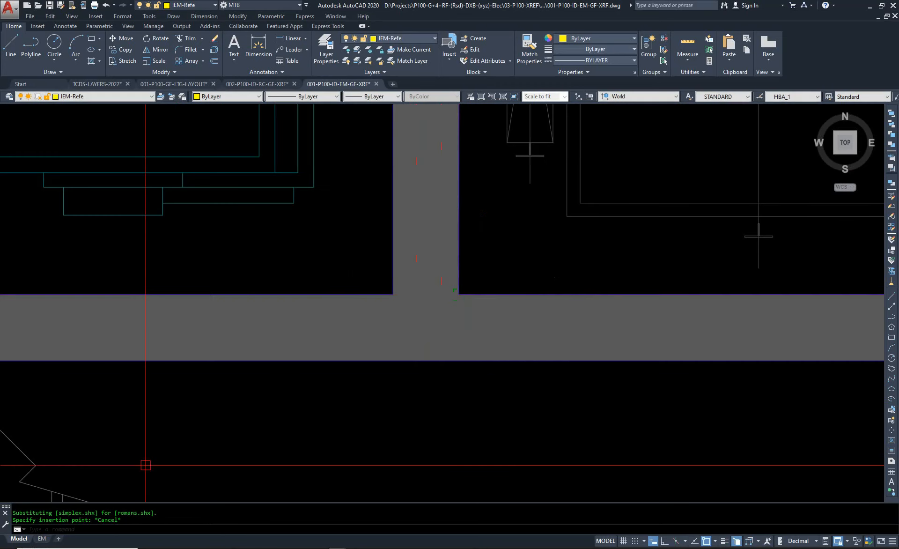
Step: Check the scale and other properties of the lobby plan viewport in the EM layout
left_click(43, 540)
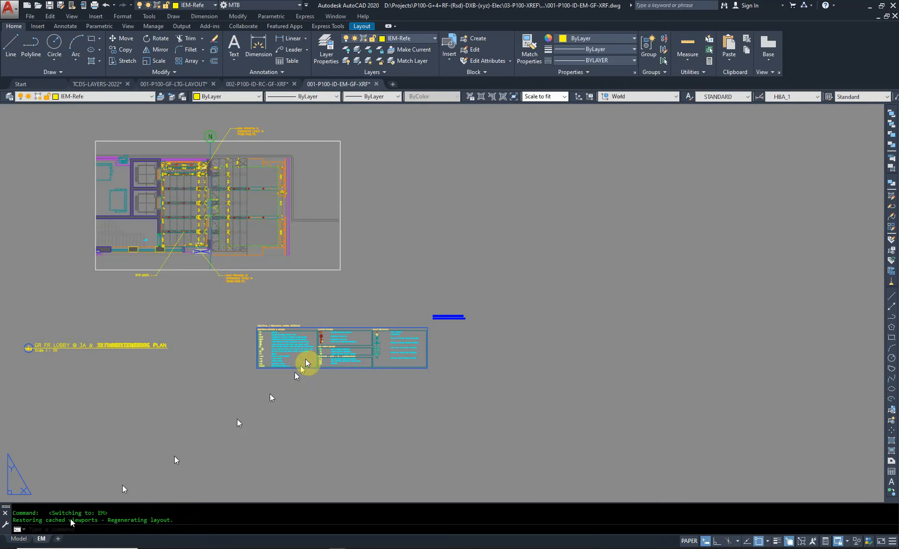
left_click(312, 268)
key("Escape")
left_click(313, 265)
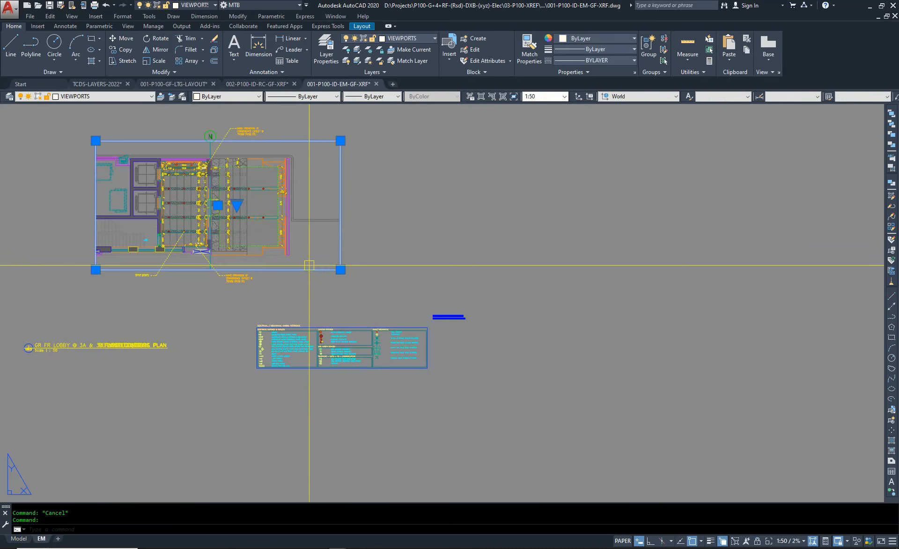
middle_click_drag(281, 274, 437, 340)
key("ctrl+1")
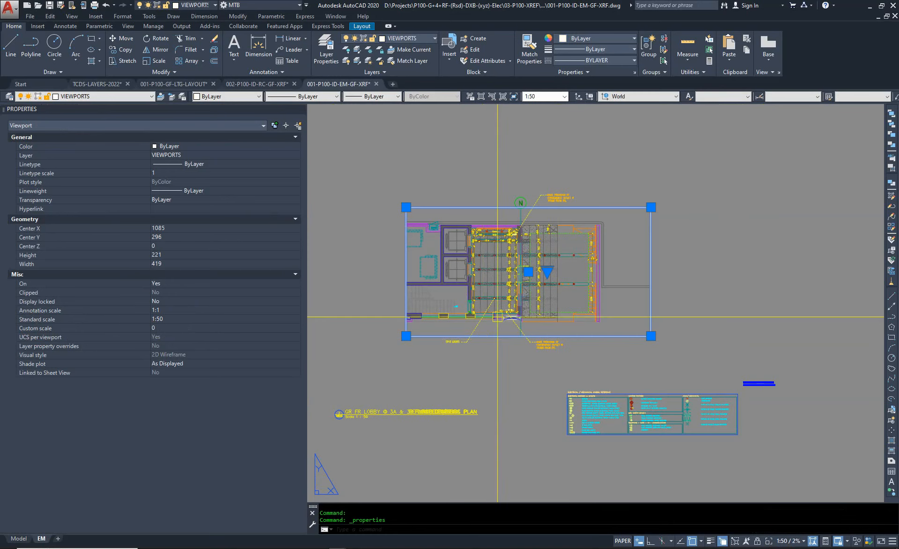
key("Escape")
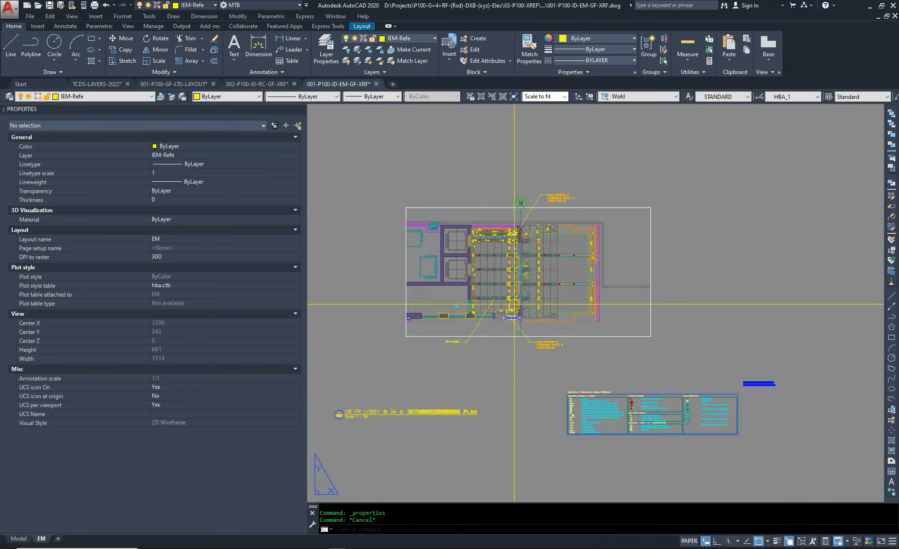
left_click(300, 109)
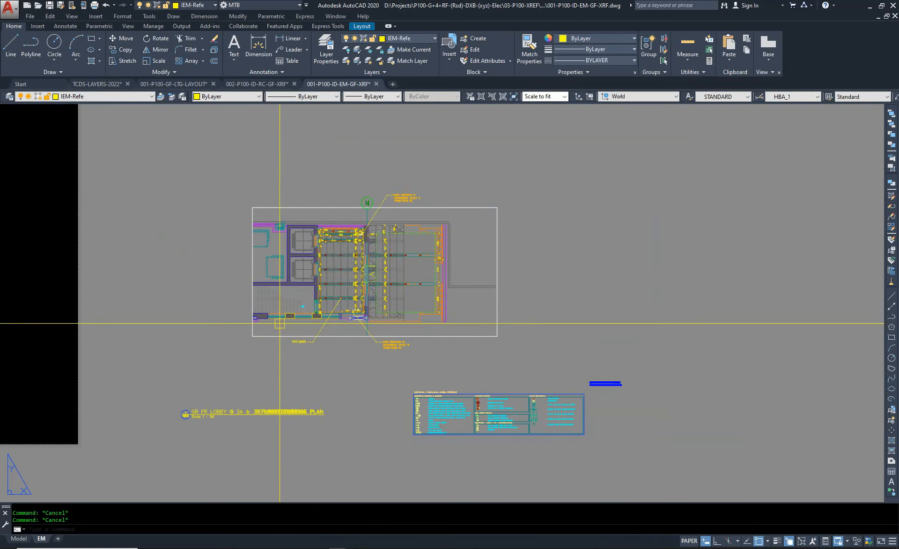
Step: Erase the north symbol, notes, symbol reference and plan title from the EM layout, and undo the erasures
type("E")
key("Return")
left_click(257, 159)
left_click(747, 458)
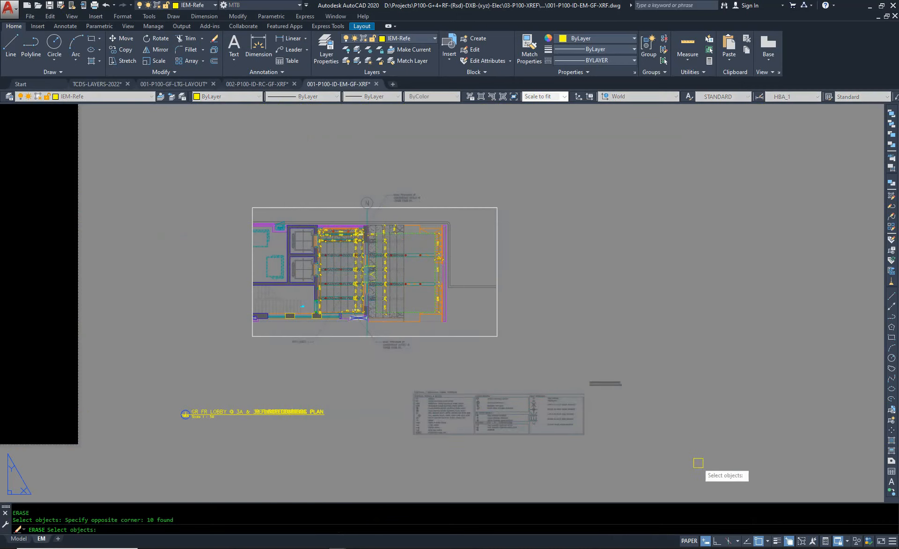
key("Escape")
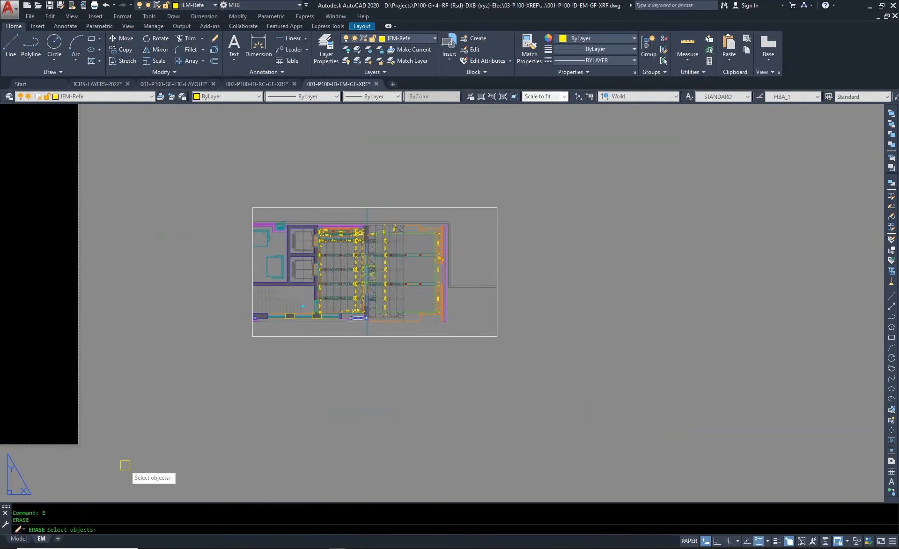
key("Escape")
key("Escape")
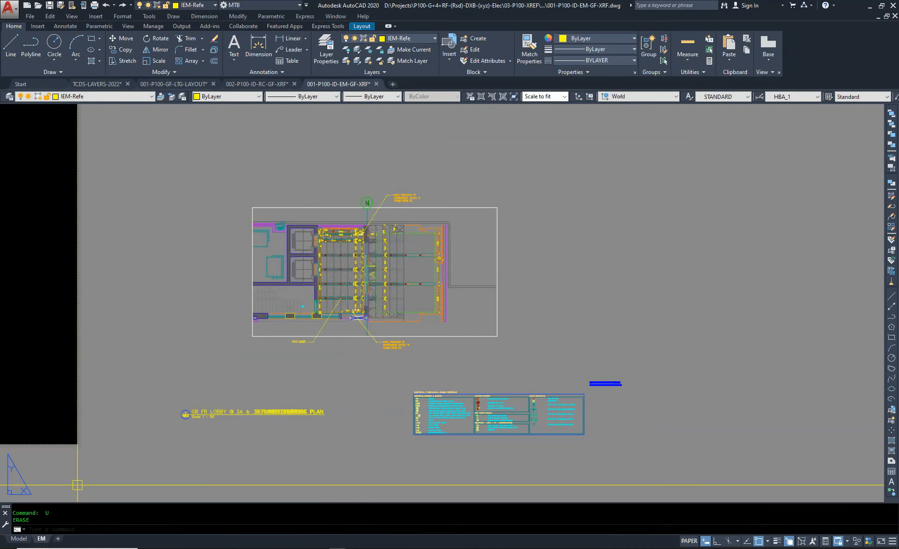
Step: Paste the copied notes and symbols as a block at the lower lift shaft's wall corner in model space, and scale it by 50
left_click(19, 539)
scroll(436, 309, "down", 4)
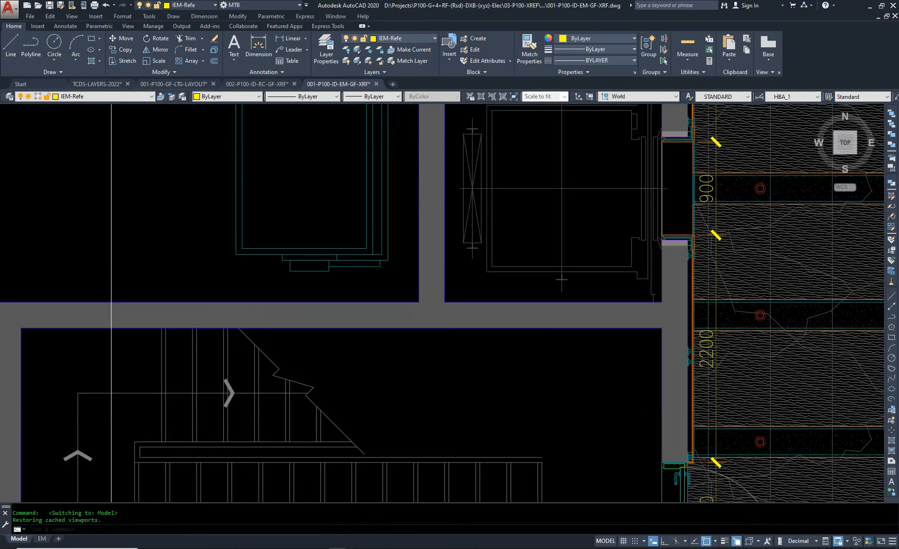
scroll(451, 314, "up", 5)
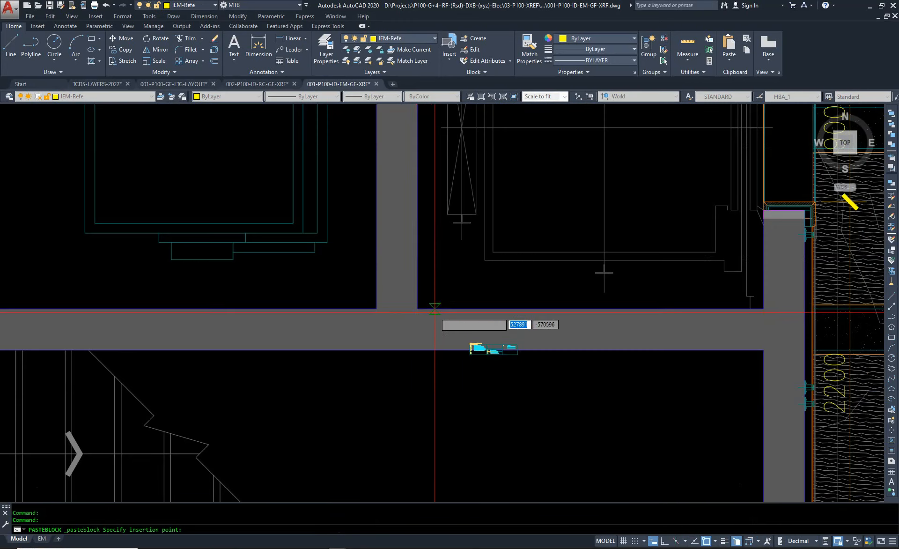
key("Return")
left_click(443, 289)
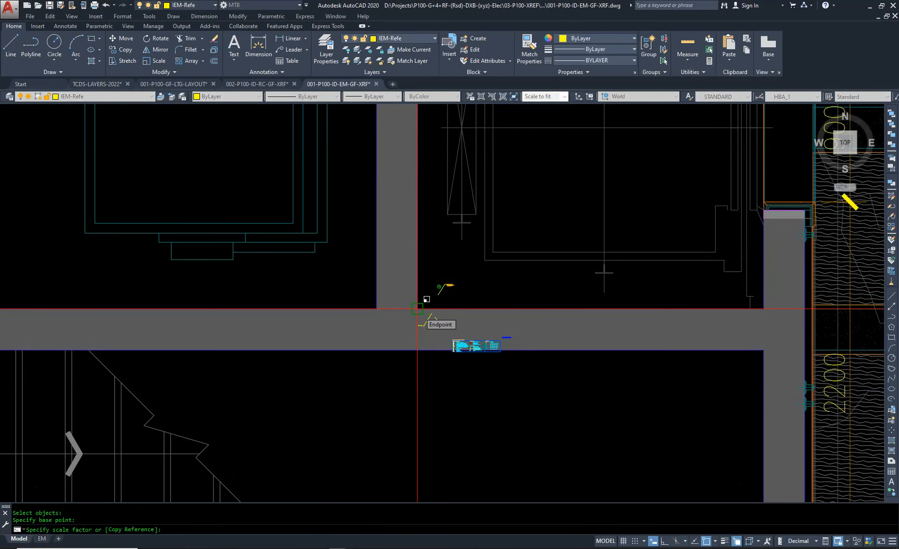
type("50")
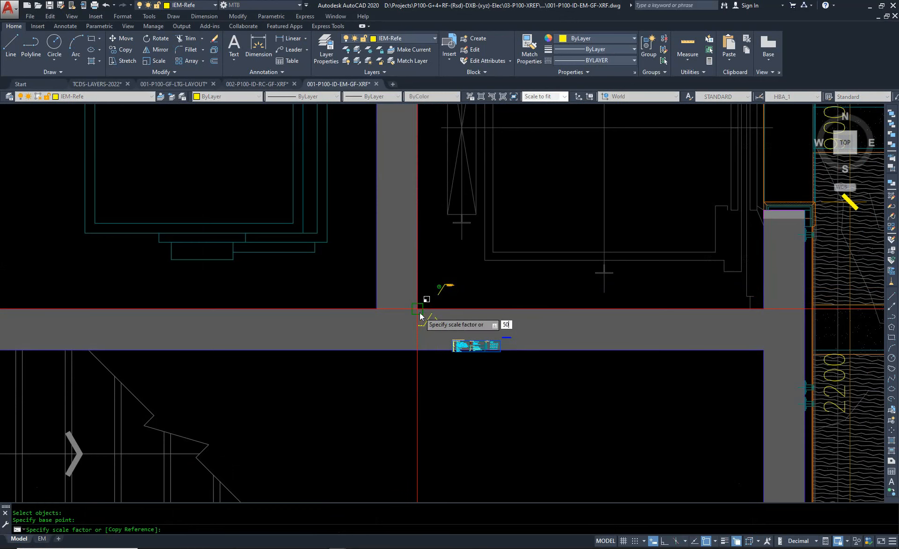
key("Return")
scroll(183, 258, "down", 5)
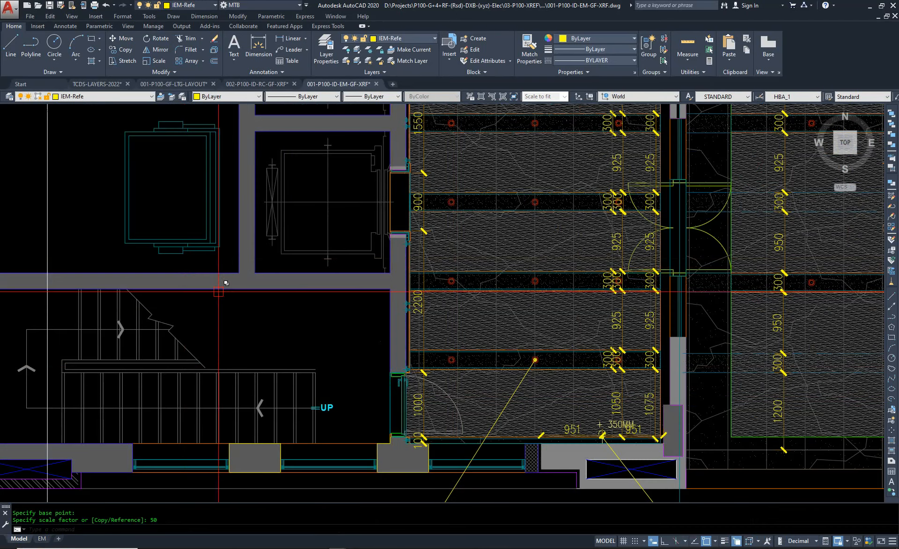
scroll(457, 397, "down", 4)
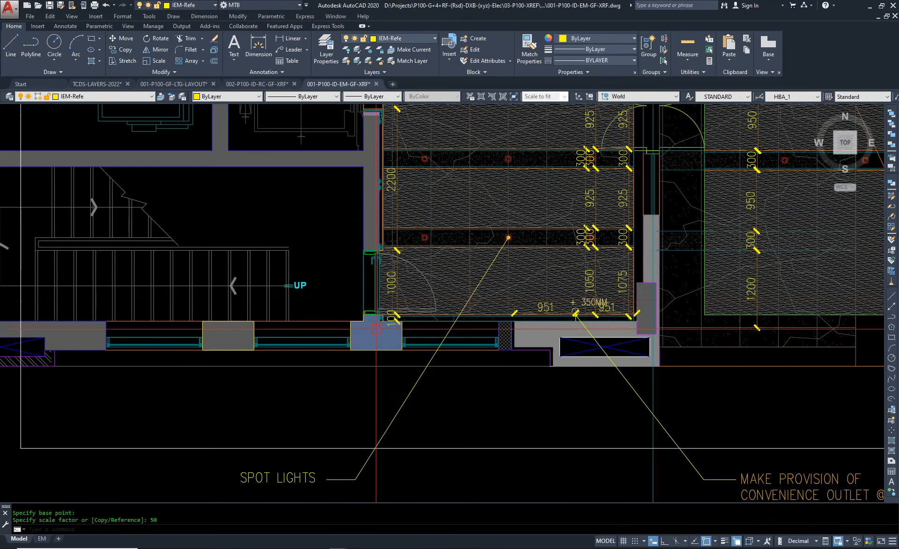
scroll(476, 354, "down", 3)
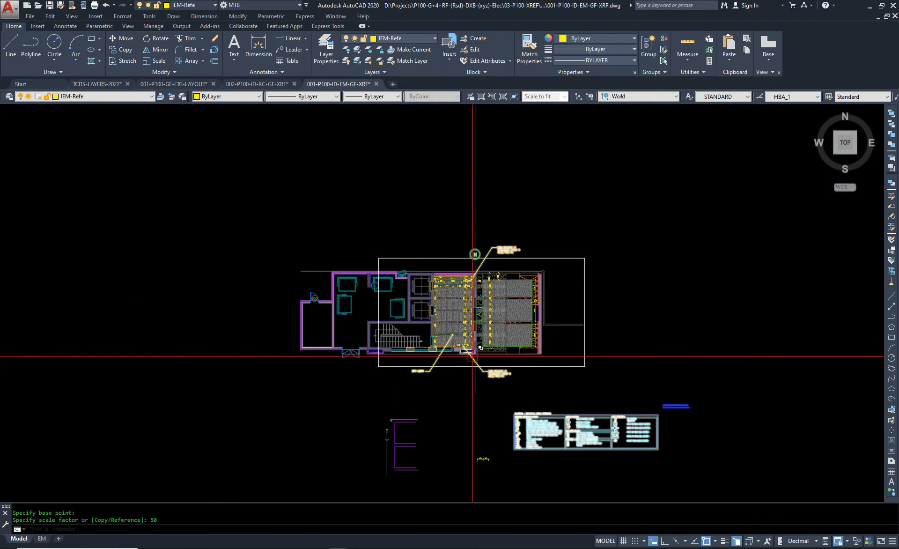
scroll(441, 311, "up", 3)
scroll(442, 311, "up", 2)
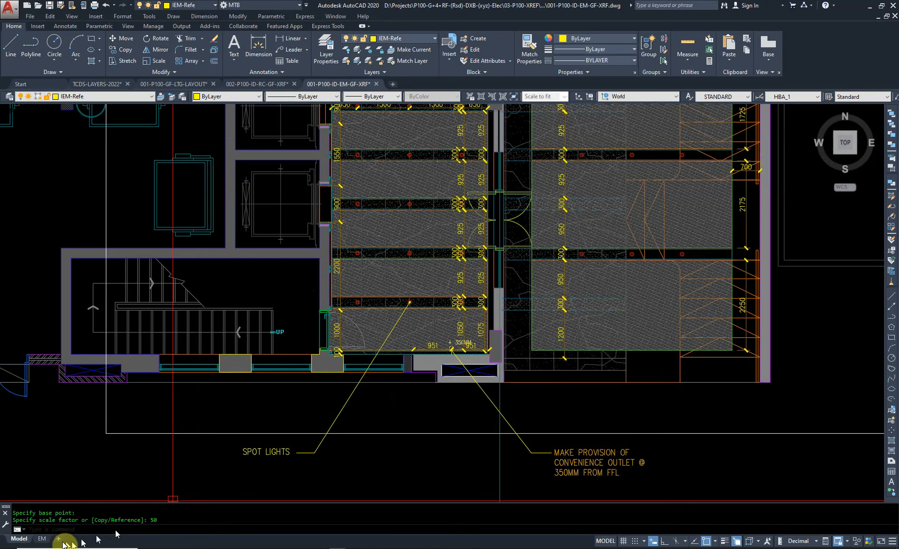
Step: Erase the spot lights leader from the EM layout, and restore it with OOPS
left_click(45, 539)
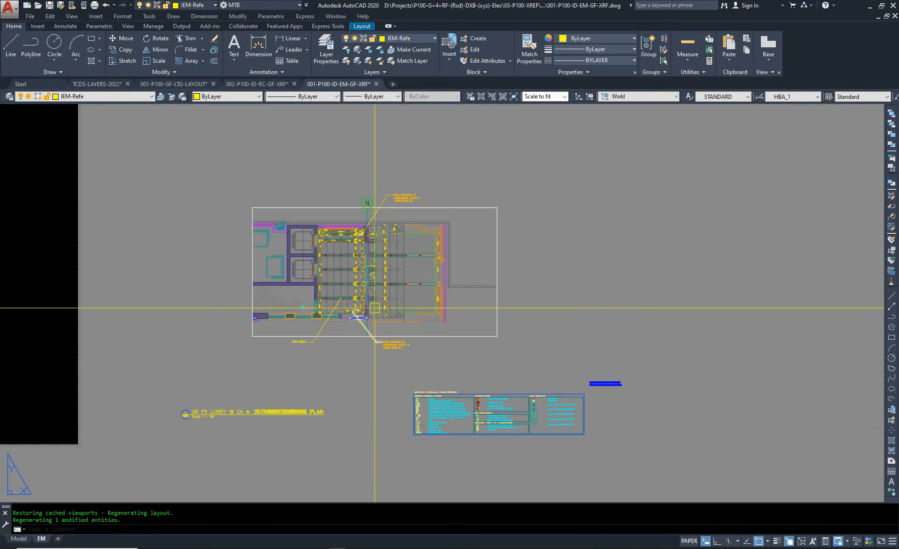
scroll(375, 308, "up", 6)
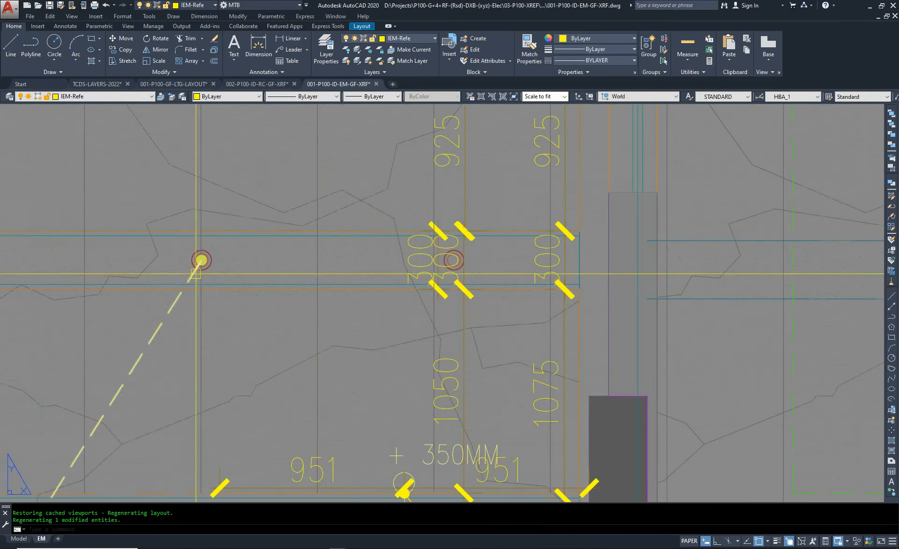
scroll(375, 191, "down", 2)
left_click(192, 409)
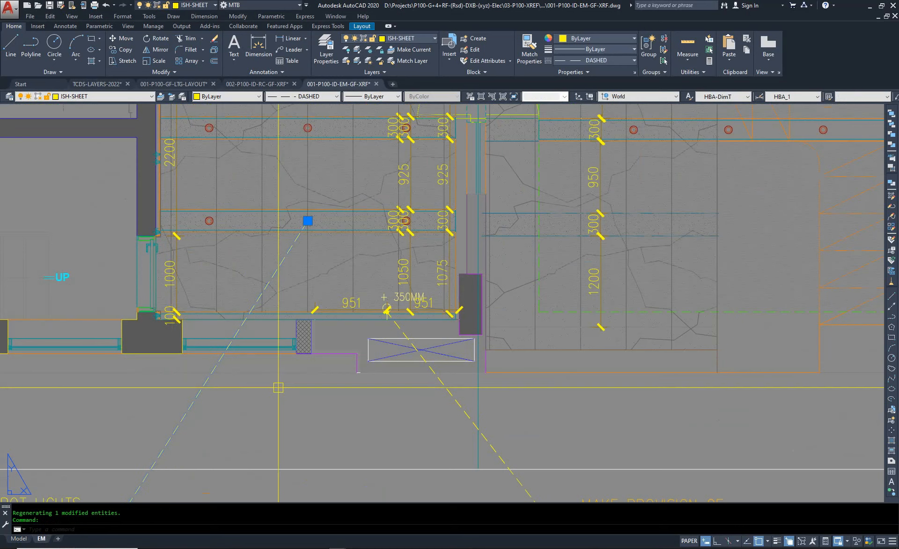
key("Delete")
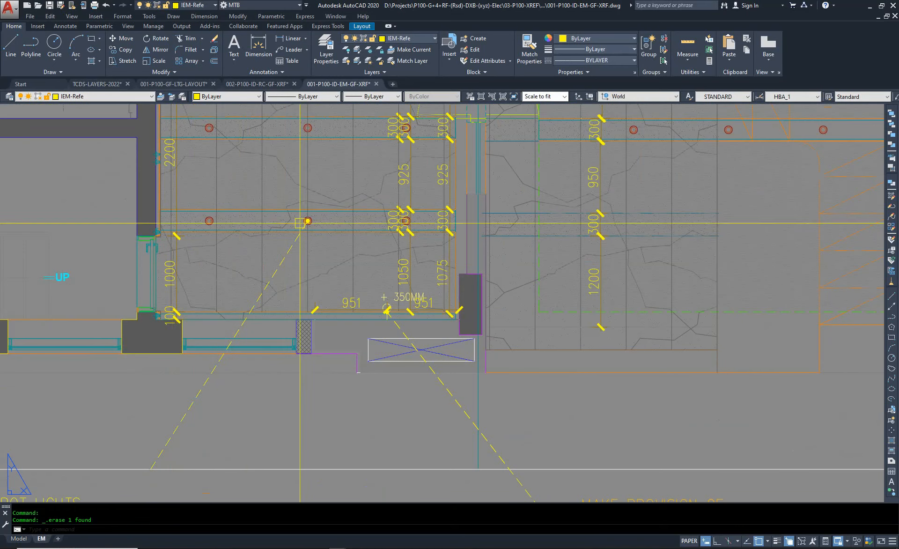
scroll(300, 223, "up", 4)
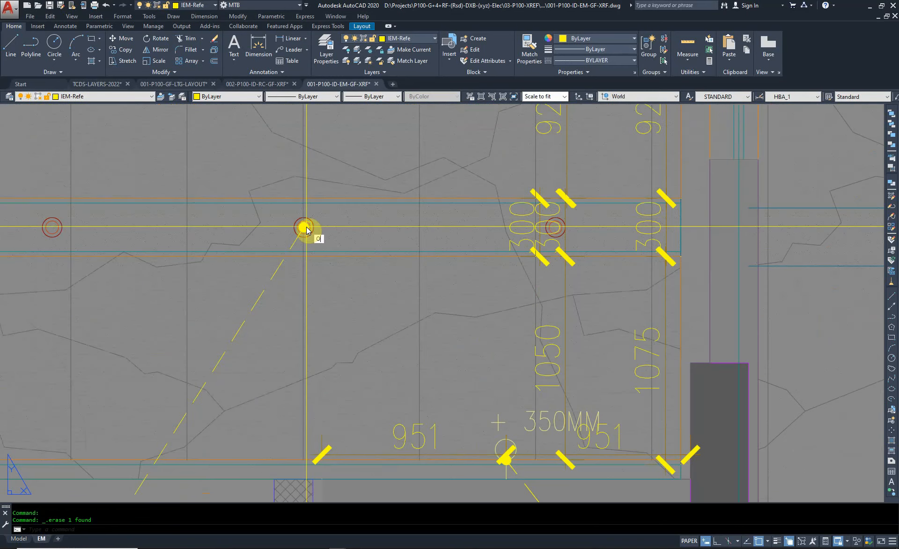
scroll(306, 227, "down", 5)
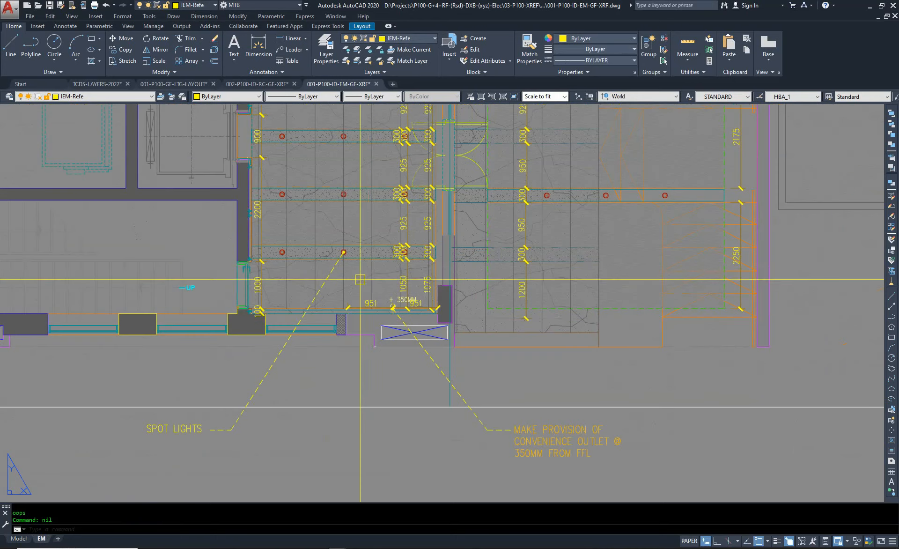
scroll(342, 319, "down", 4)
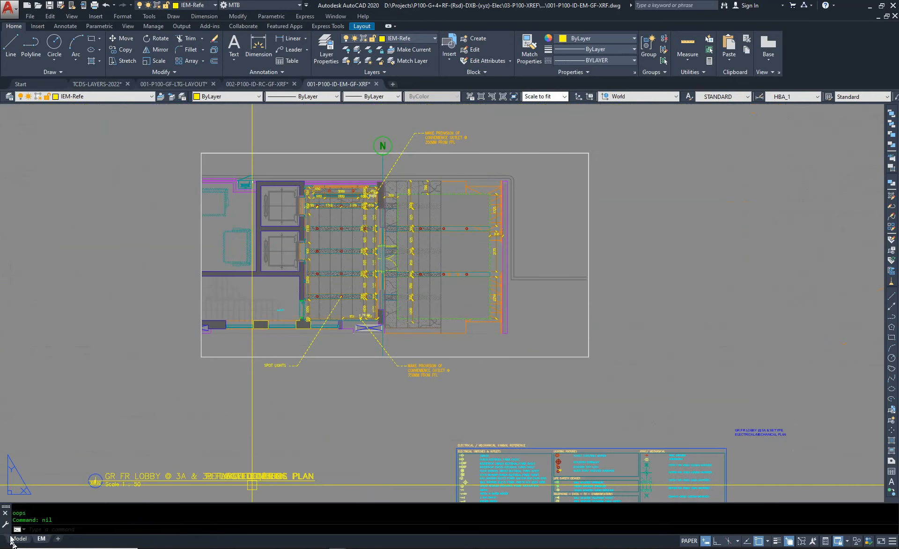
Step: Return to model space and delete the EM layout
left_click(18, 540)
right_click(18, 539)
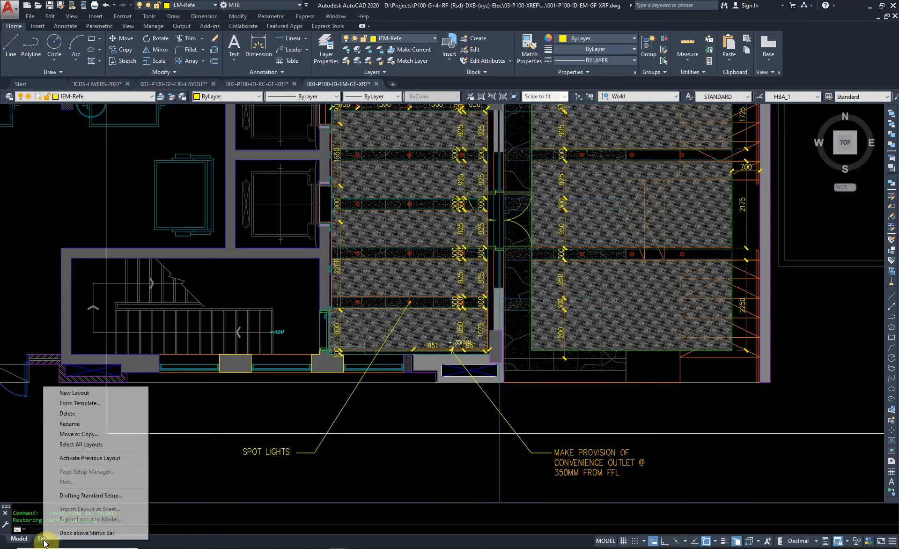
left_click(94, 413)
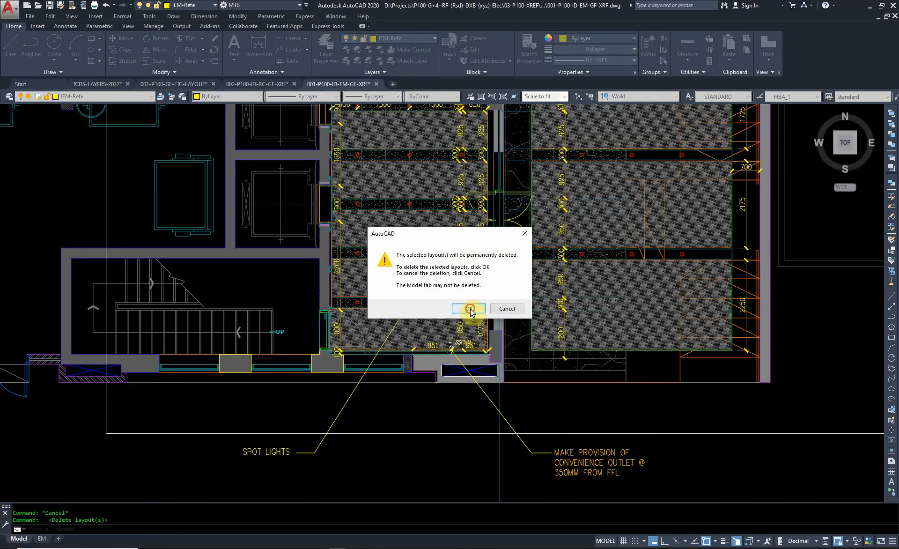
left_click(461, 307)
Step: Examine the spot lights and convenience outlet leaders against the fixtures at the lobby's lower end in model space
scroll(384, 315, "up", 4)
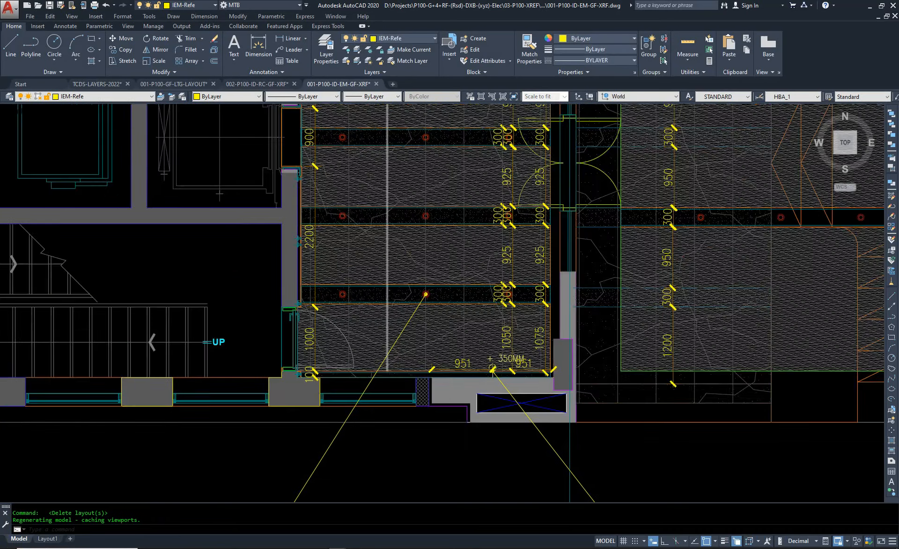
scroll(306, 276, "up", 4)
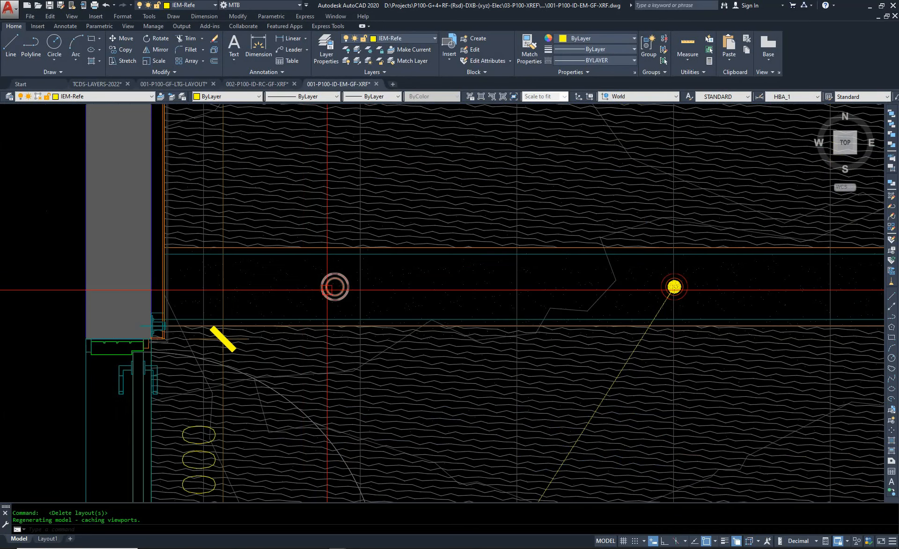
scroll(327, 293, "down", 4)
scroll(334, 292, "down", 4)
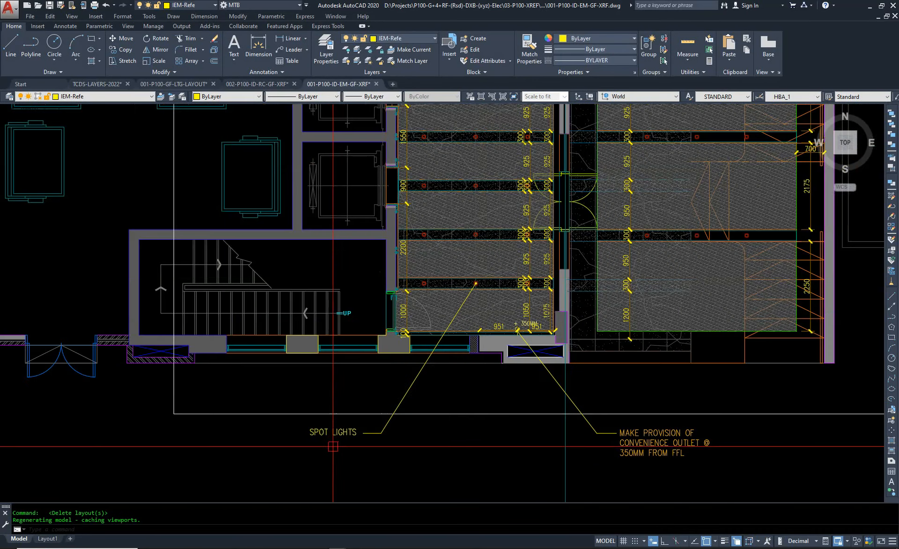
scroll(640, 445, "up", 2)
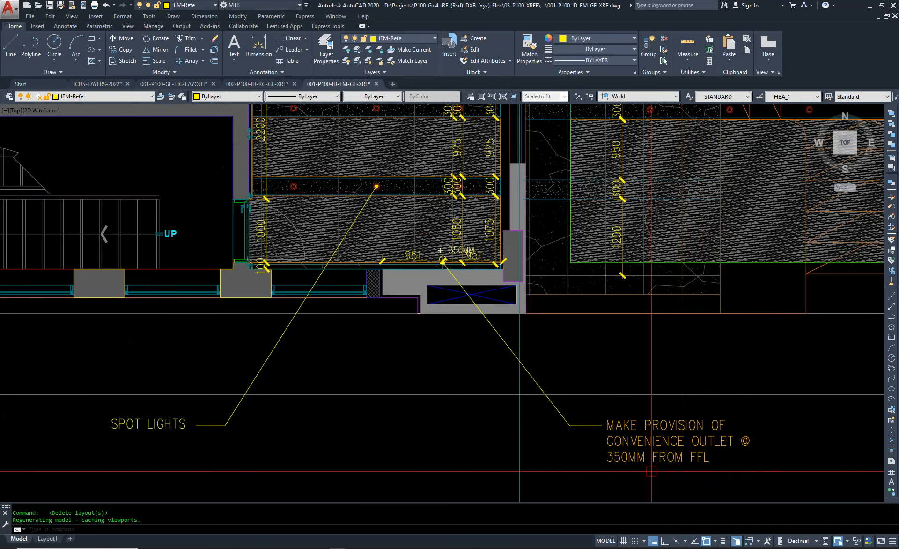
scroll(416, 253, "up", 8)
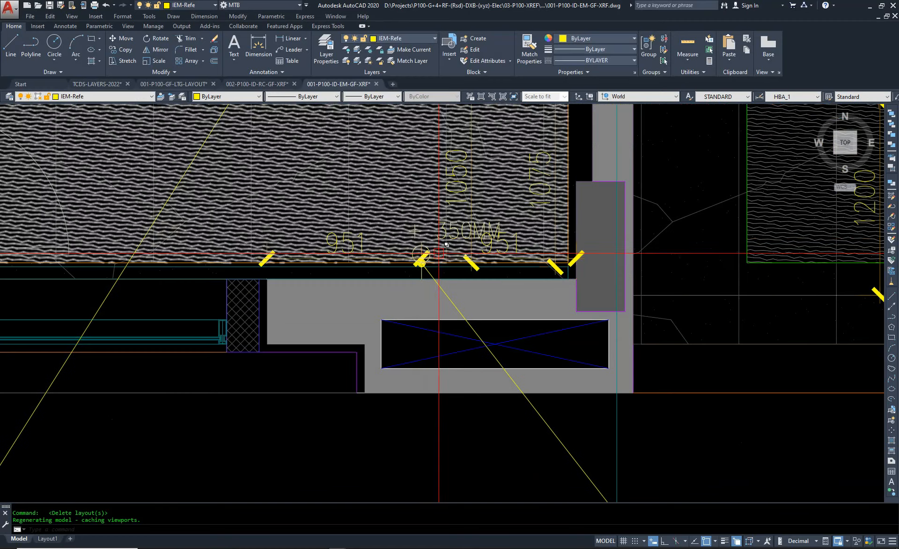
scroll(413, 246, "down", 5)
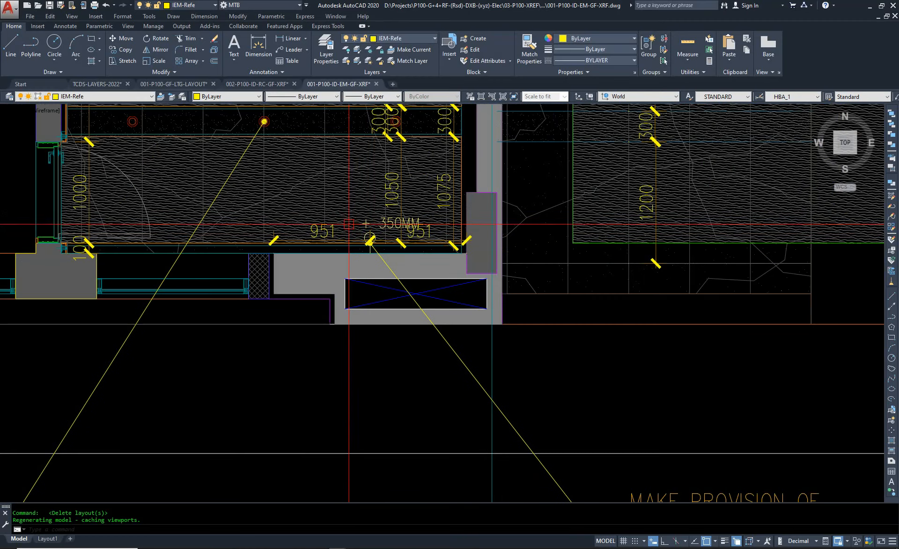
scroll(349, 224, "up", 6)
scroll(428, 192, "down", 3)
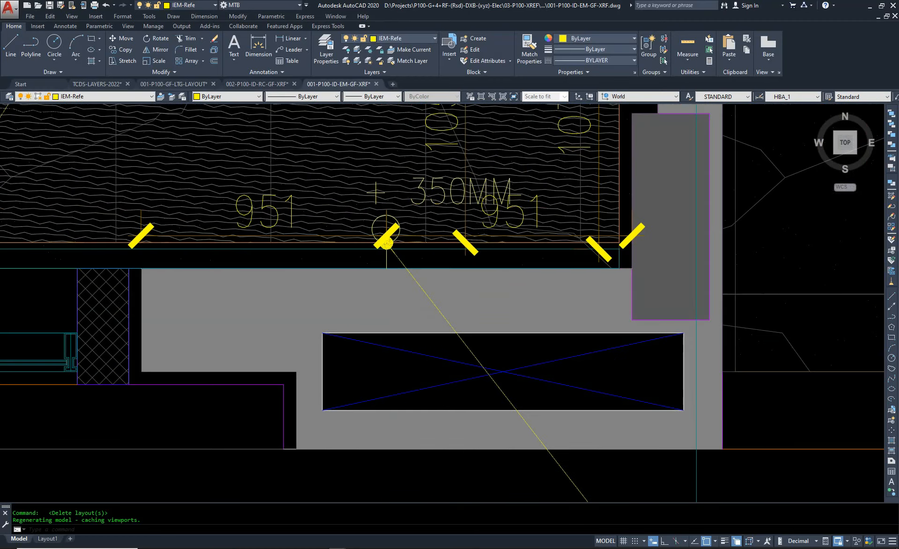
scroll(426, 206, "down", 4)
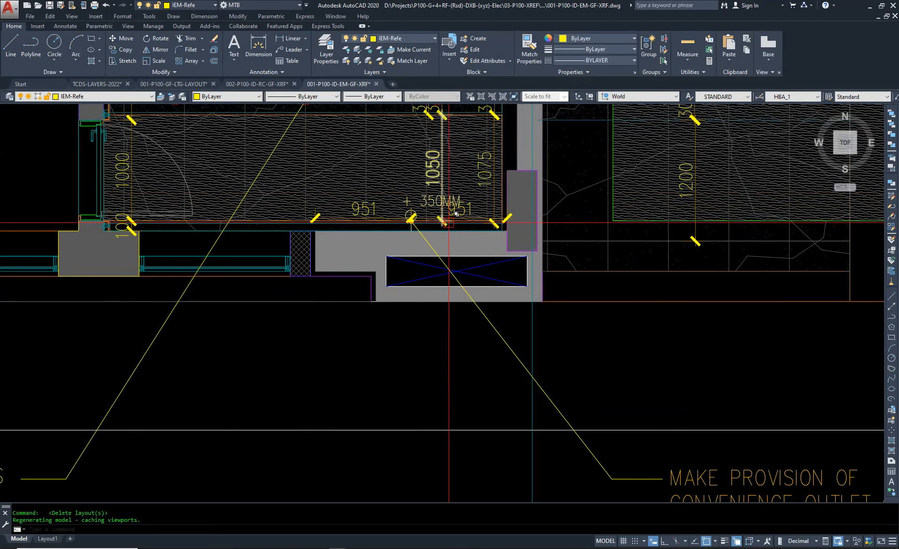
middle_click_drag(464, 231, 425, 365)
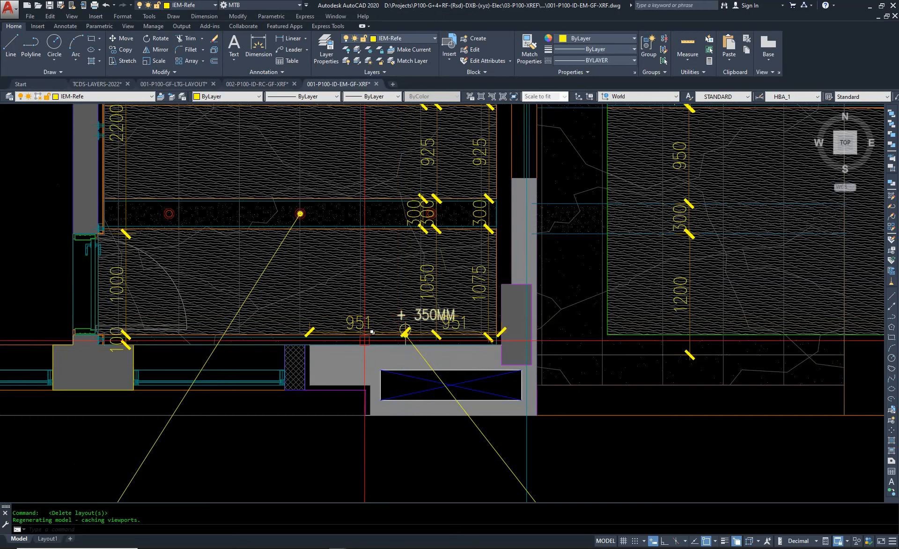
scroll(329, 388, "down", 4)
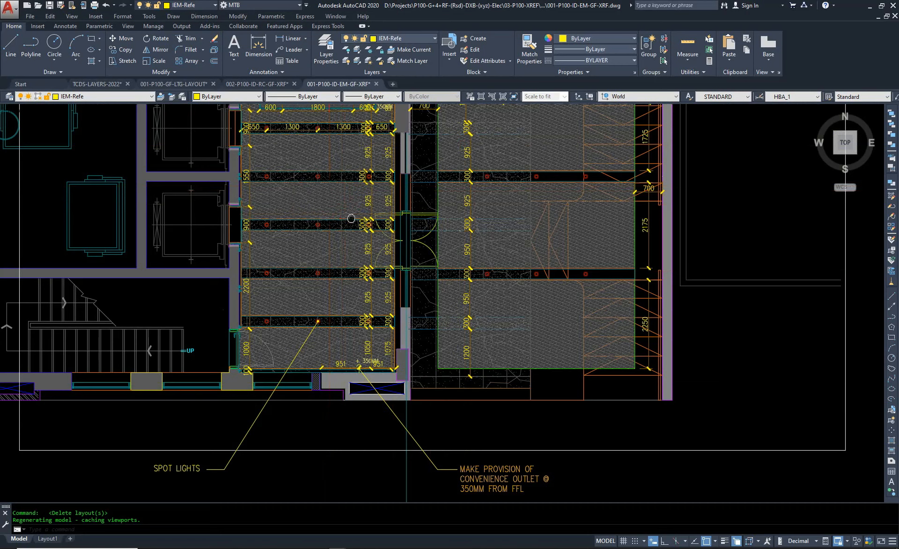
Step: Examine the dimensions and fixtures at the lobby's upper end, the overall ground floor plan and the symbol reference
middle_click_drag(330, 190, 424, 320)
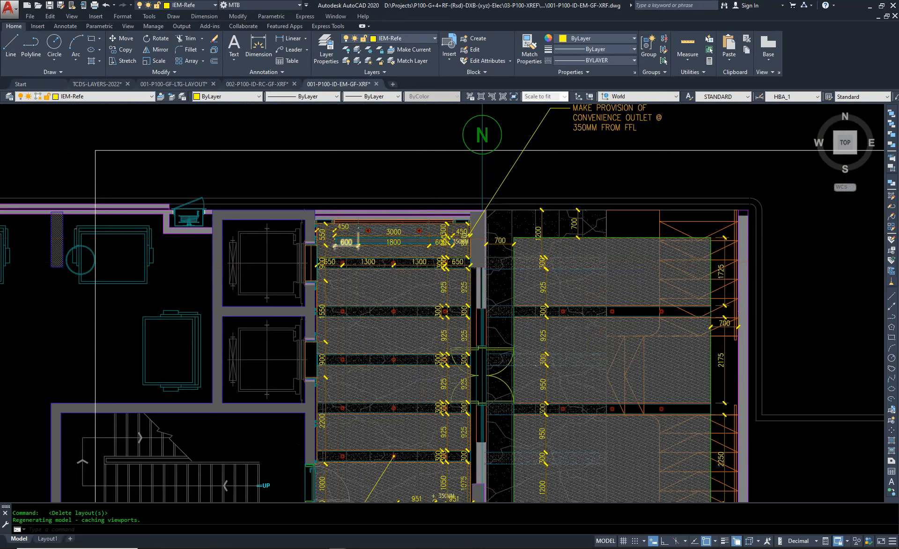
scroll(334, 236, "up", 4)
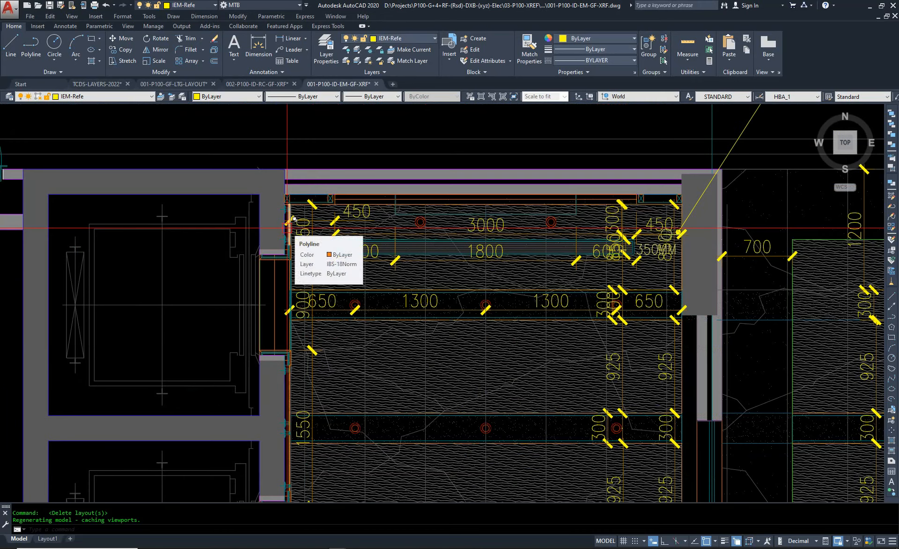
scroll(426, 245, "down", 1)
scroll(428, 240, "down", 4)
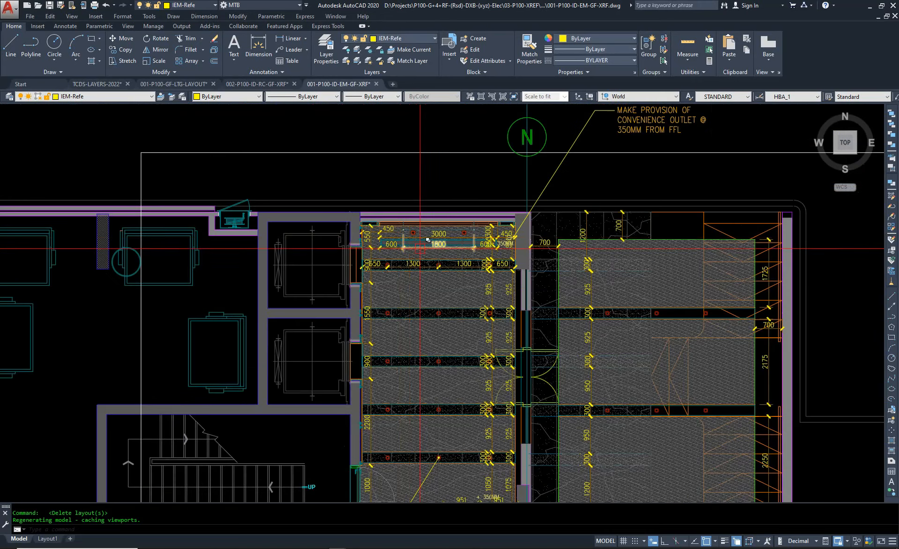
scroll(420, 237, "up", 10)
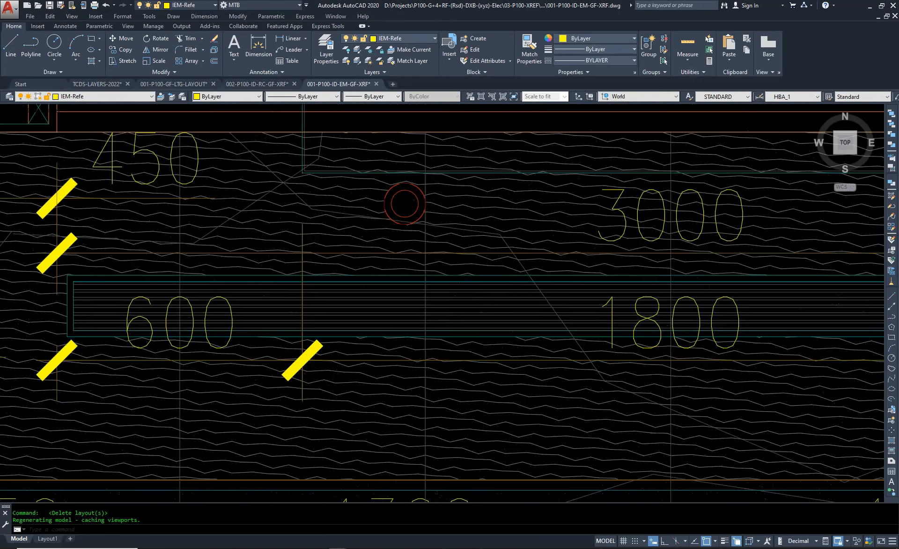
scroll(415, 217, "up", 2)
scroll(415, 217, "down", 10)
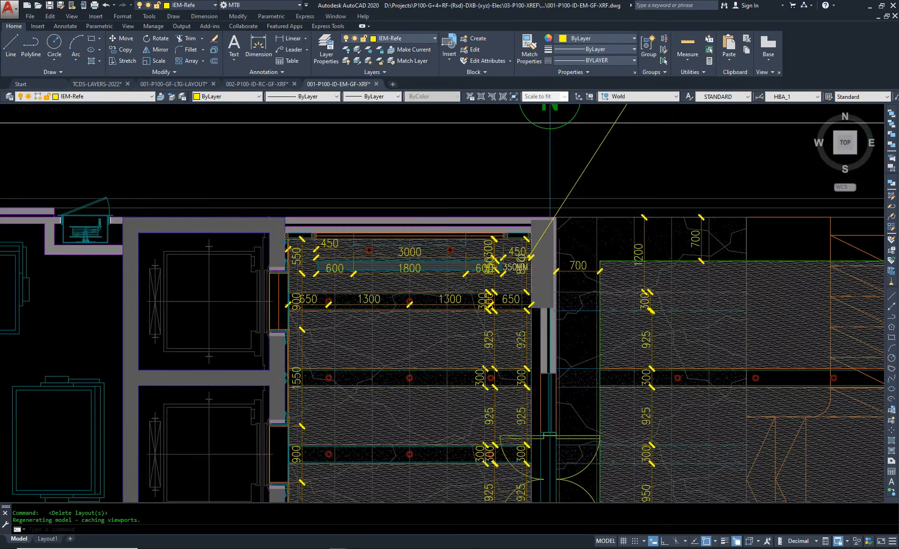
scroll(307, 261, "down", 7)
middle_click_drag(504, 276, 364, 335)
scroll(557, 314, "up", 5)
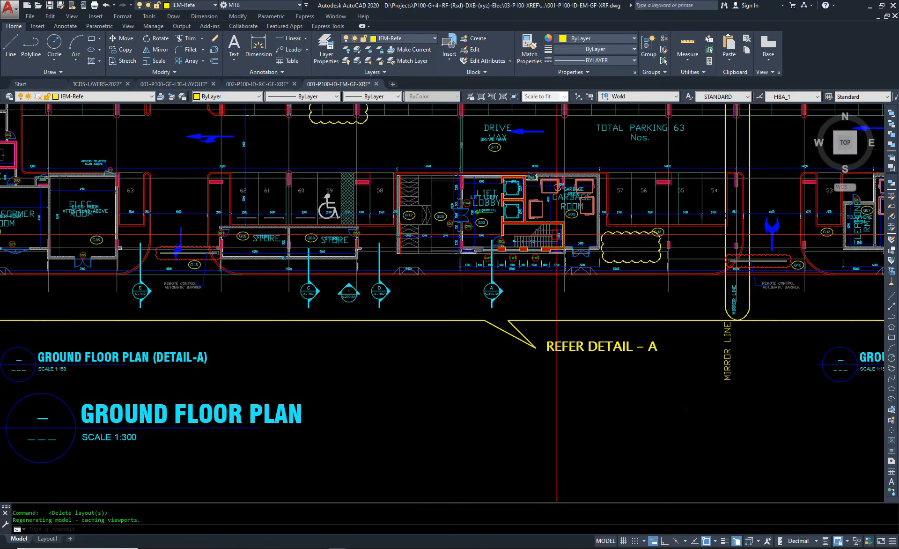
scroll(557, 314, "down", 8)
scroll(412, 234, "up", 5)
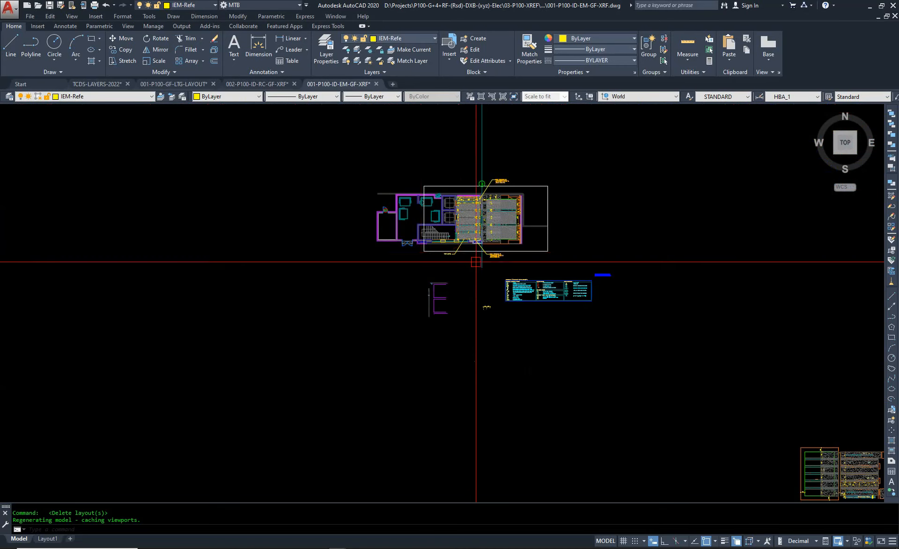
scroll(492, 276, "up", 4)
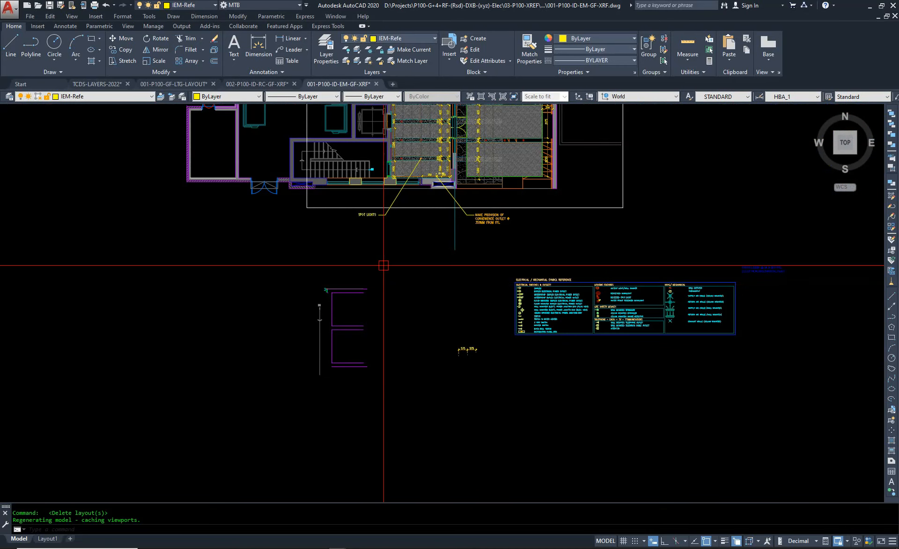
Step: Examine the EM lift lobby plan against the two mirrored lift lobbies in the overall ground floor plan
middle_click_drag(409, 305, 389, 420)
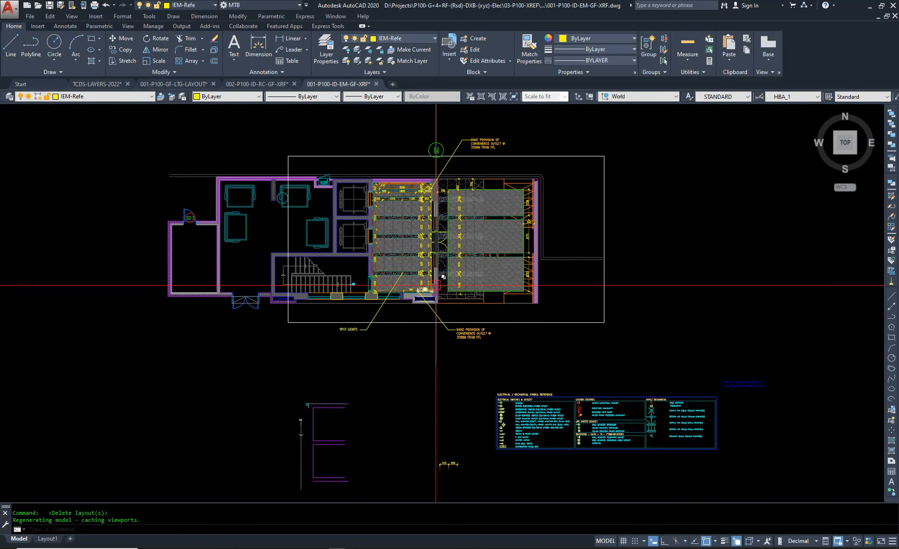
scroll(436, 285, "down", 6)
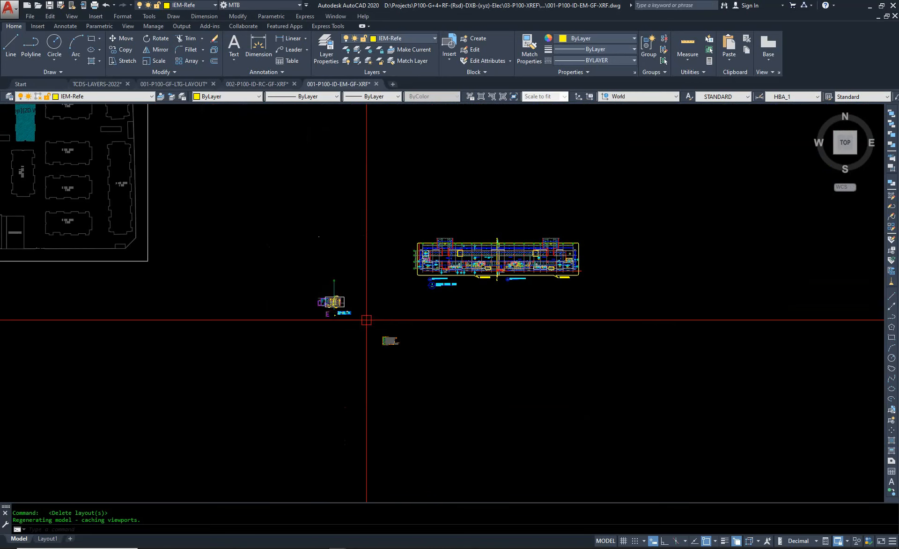
scroll(332, 302, "up", 7)
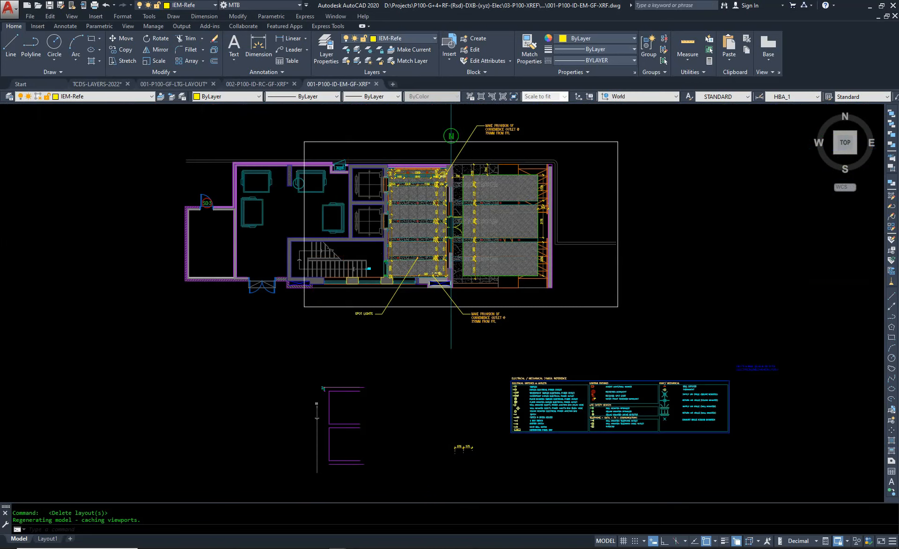
scroll(412, 291, "up", 6)
scroll(264, 283, "down", 10)
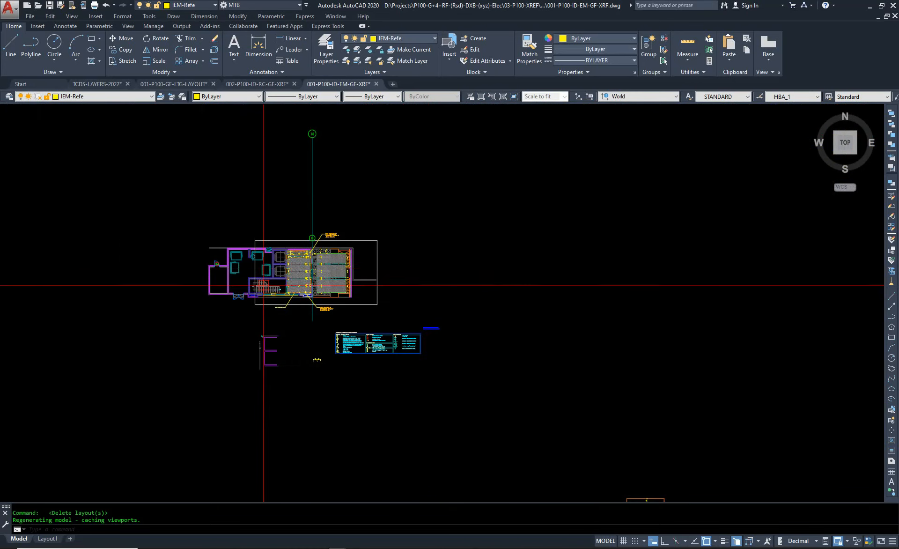
middle_click_drag(576, 356, 155, 428)
scroll(466, 372, "up", 8)
scroll(554, 214, "up", 3)
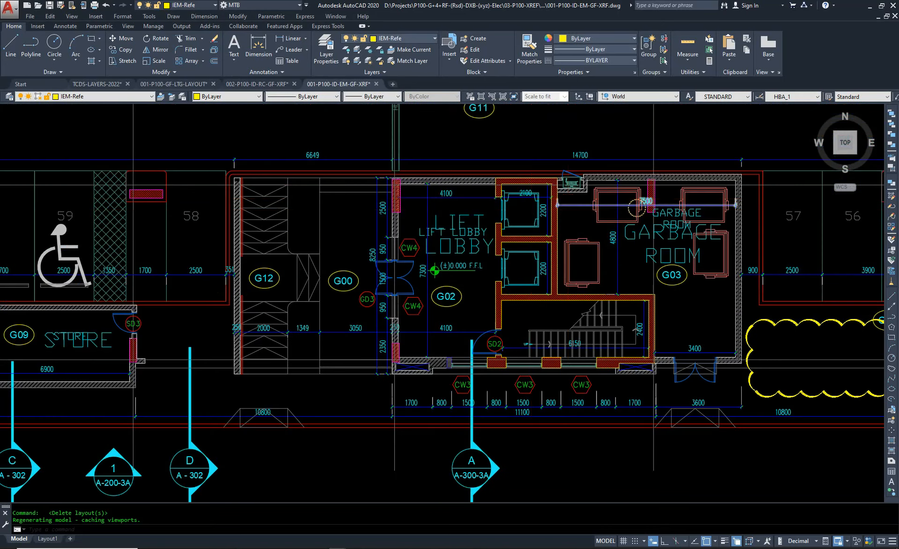
scroll(496, 206, "down", 5)
scroll(496, 205, "up", 5)
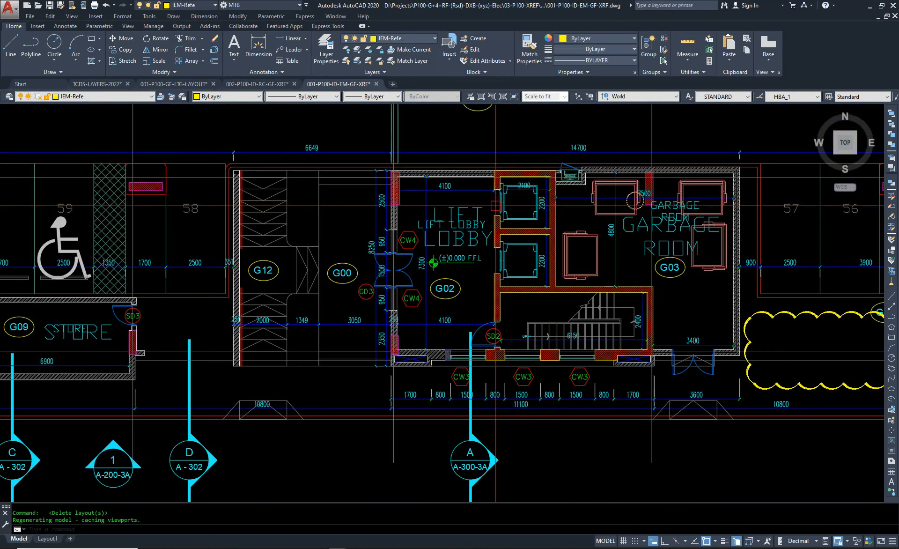
scroll(493, 208, "down", 5)
middle_click_drag(670, 222, 490, 249)
scroll(530, 249, "up", 6)
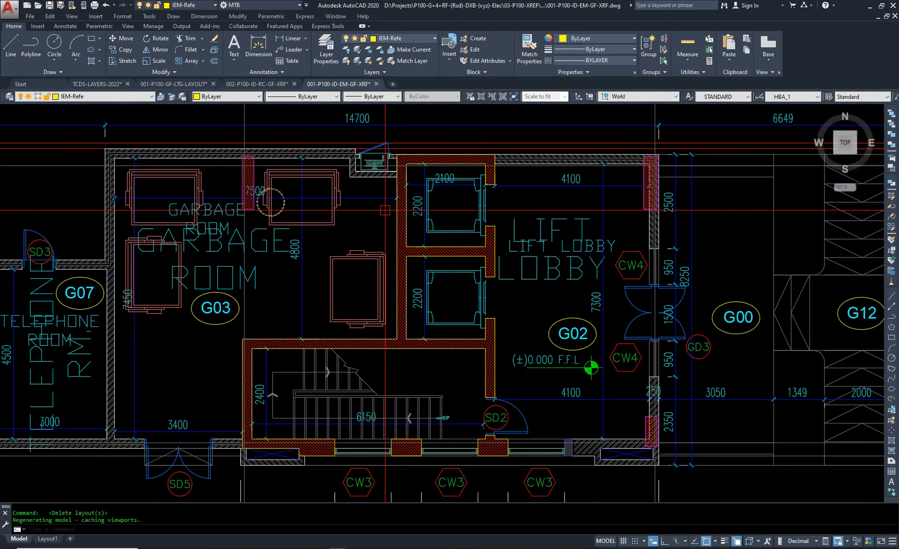
key("Escape")
key("Escape")
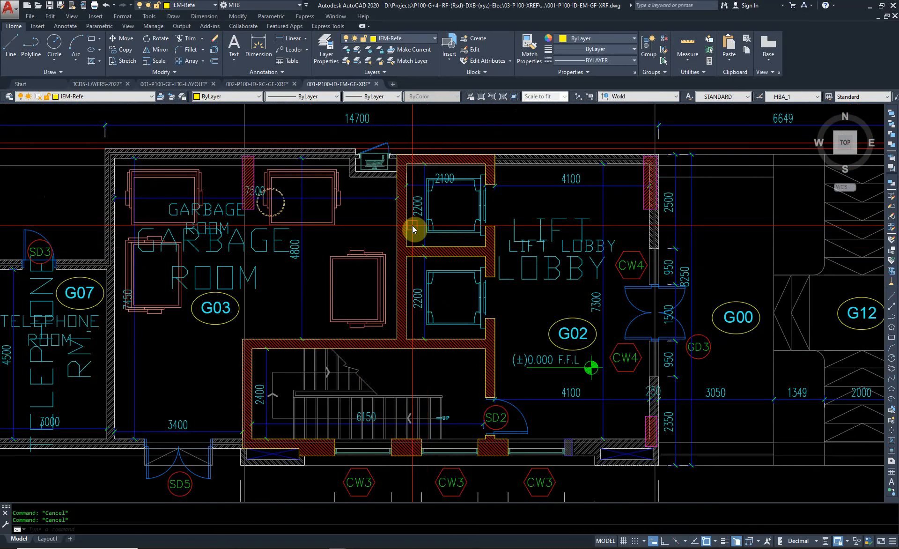
key("Return")
scroll(412, 235, "up", 3)
left_click(399, 274)
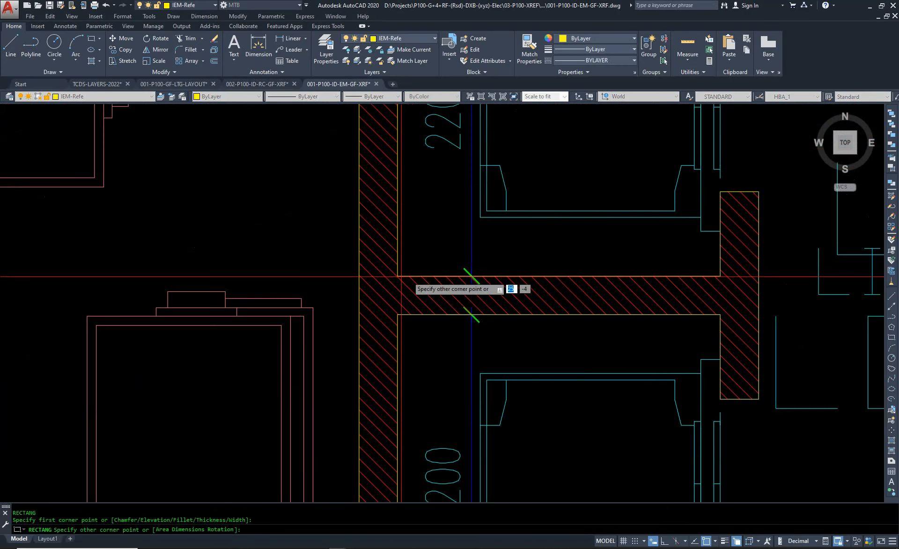
scroll(442, 325, "down", 3)
key("Escape")
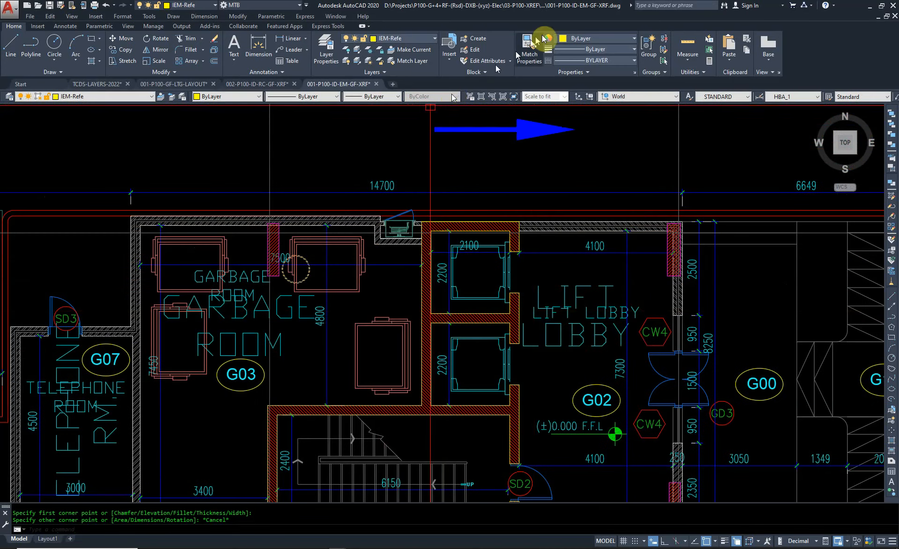
Step: Set the drawing colour to Green and draw a rectangle over the inner faces of the upper lift shaft in the Detail-B lift lobby
left_click(583, 40)
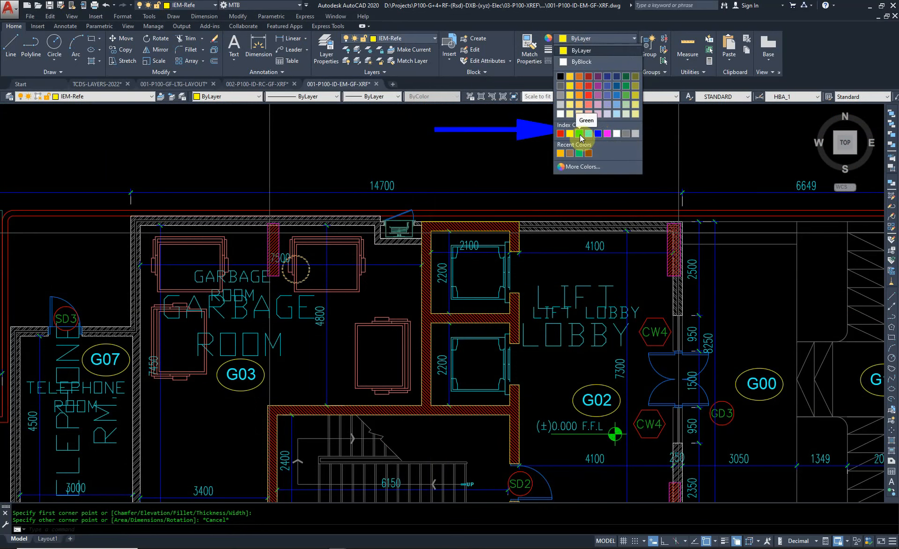
left_click(580, 134)
scroll(627, 234, "up", 10)
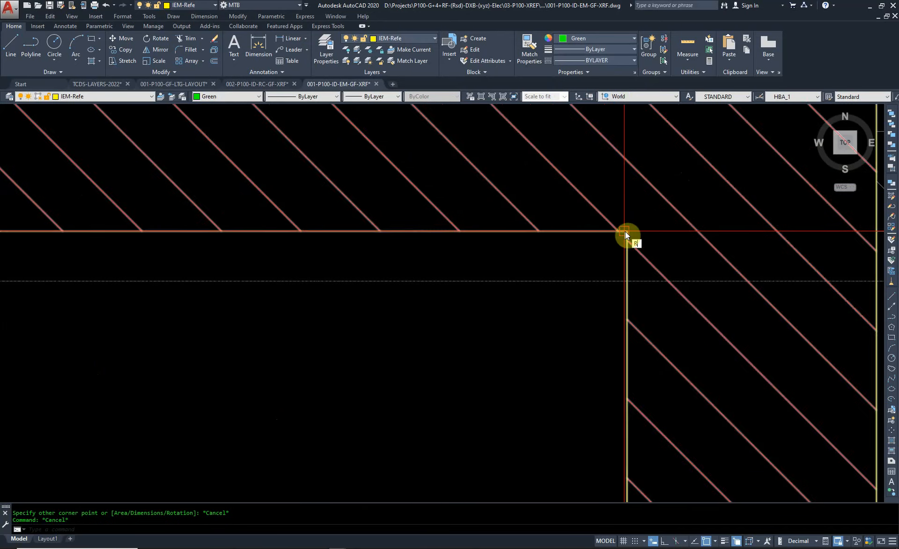
type("rec")
key("Return")
scroll(626, 234, "down", 8)
left_click(617, 128)
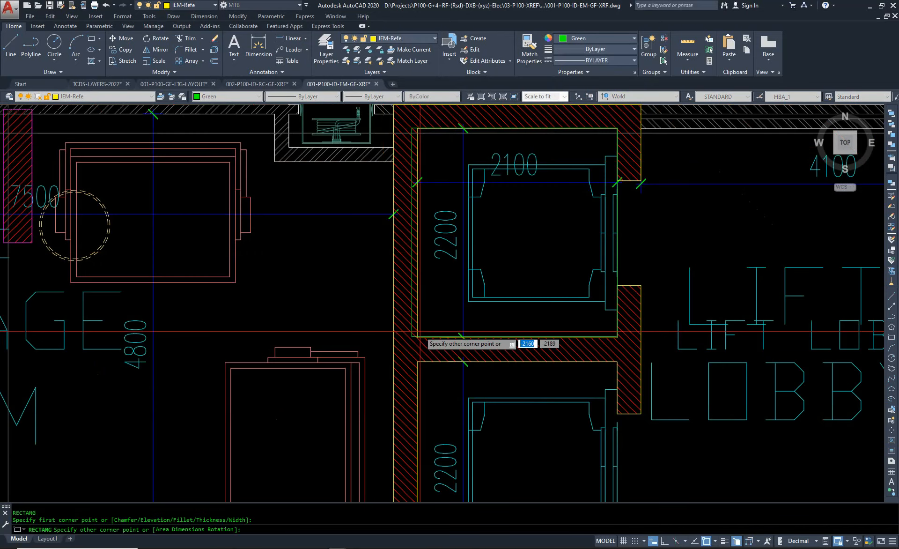
scroll(418, 332, "up", 10)
left_click(317, 451)
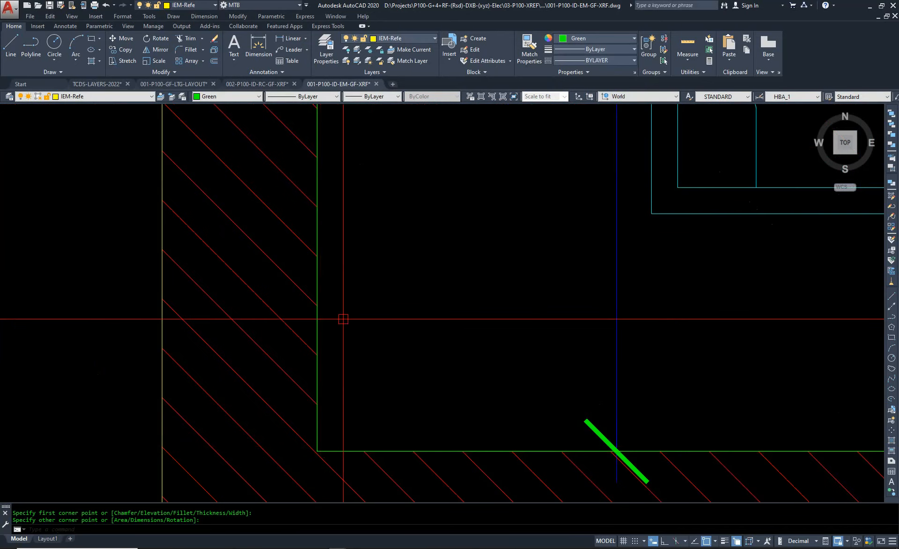
scroll(343, 319, "down", 8)
scroll(373, 307, "up", 10)
key("Return")
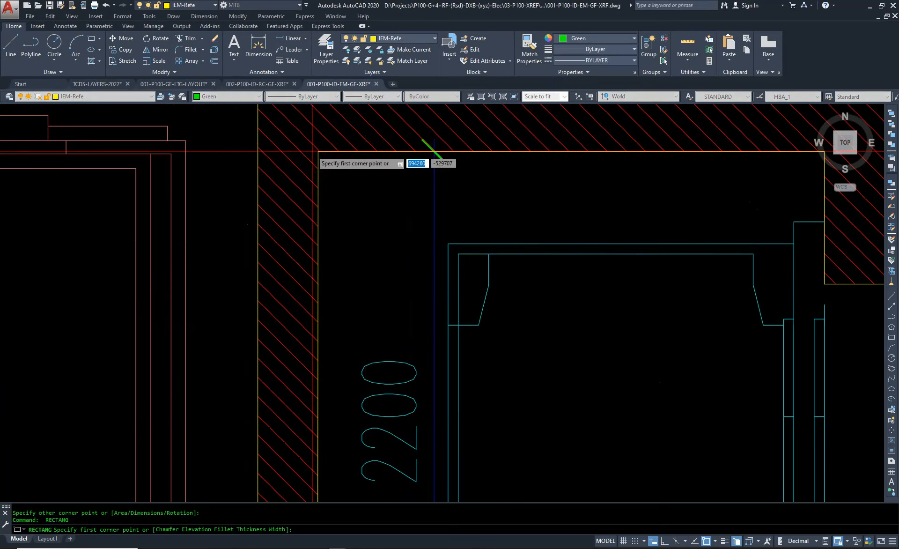
left_click(318, 152)
scroll(320, 153, "up", 4)
key("Escape")
Step: Draw a 2100 by 2200 rectangle over the inner faces of the lower lift shaft in the Detail-B lift lobby
key("Return")
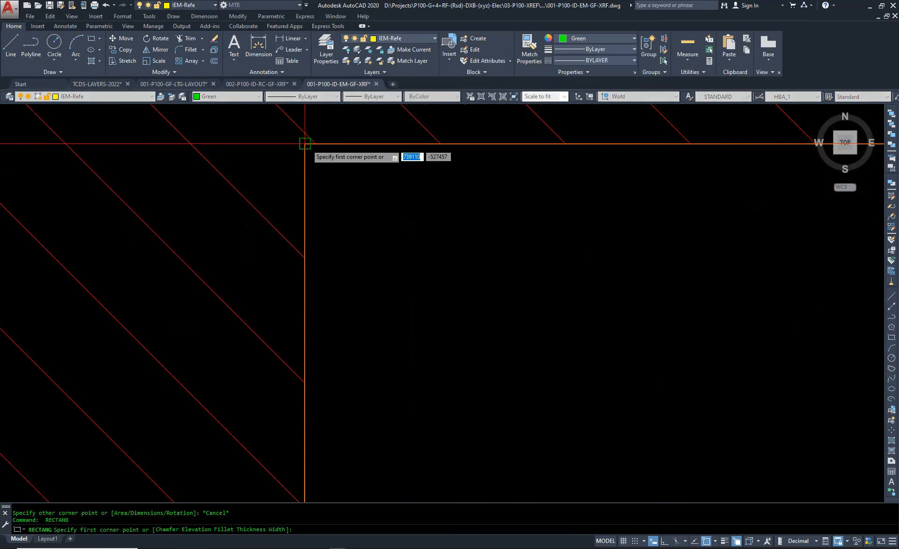
left_click(305, 142)
scroll(290, 143, "down", 5)
scroll(593, 478, "up", 2)
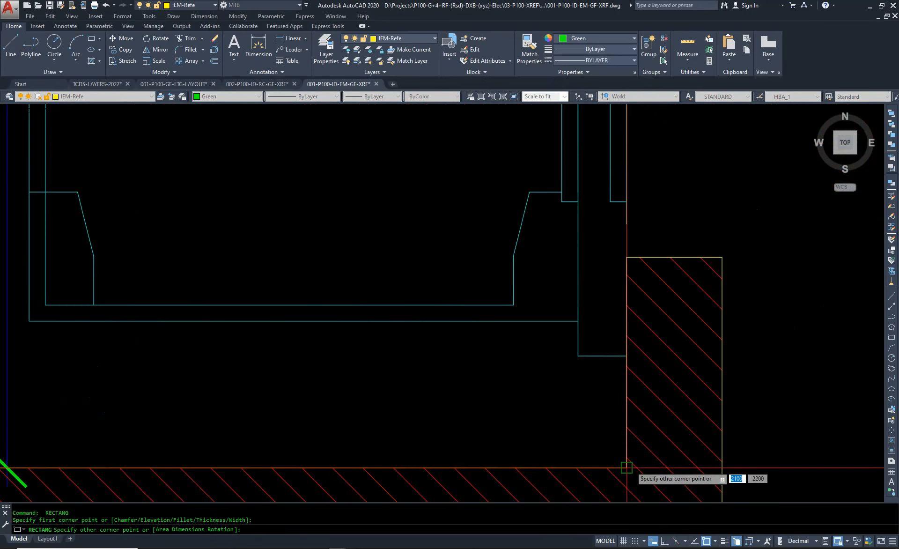
left_click(626, 466)
Step: Draw a rectangle along the inner faces of the lower lift shaft in the EM lift lobby plan
scroll(522, 336, "down", 2)
scroll(539, 337, "down", 4)
scroll(452, 265, "up", 2)
scroll(673, 237, "down", 7)
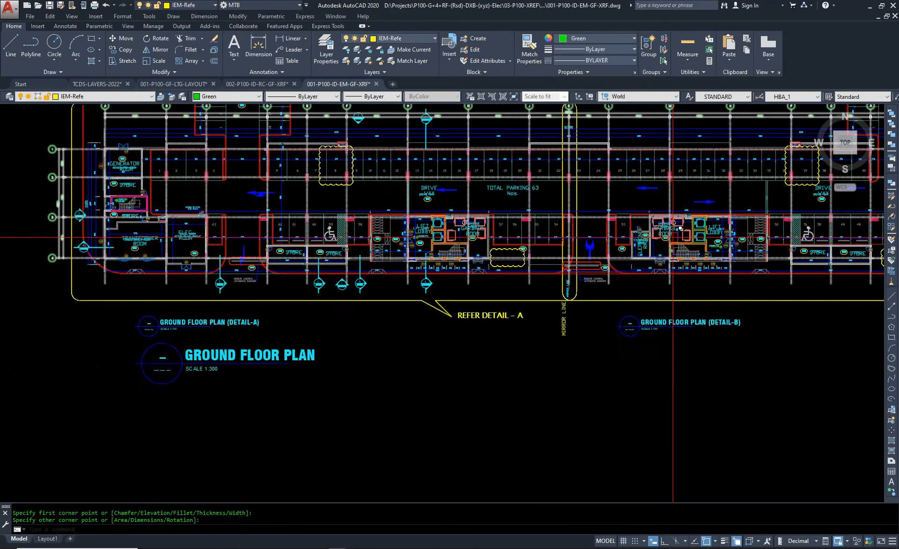
scroll(213, 335, "up", 10)
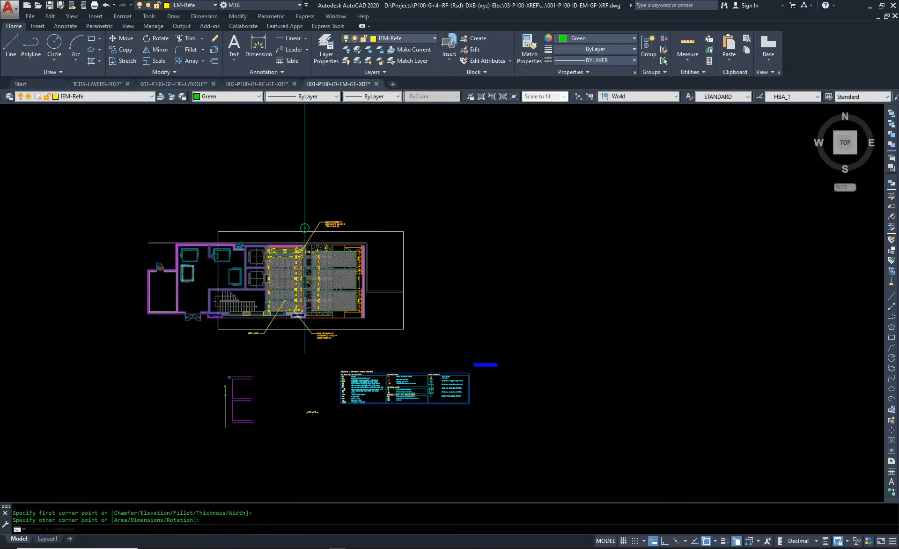
scroll(299, 273, "up", 6)
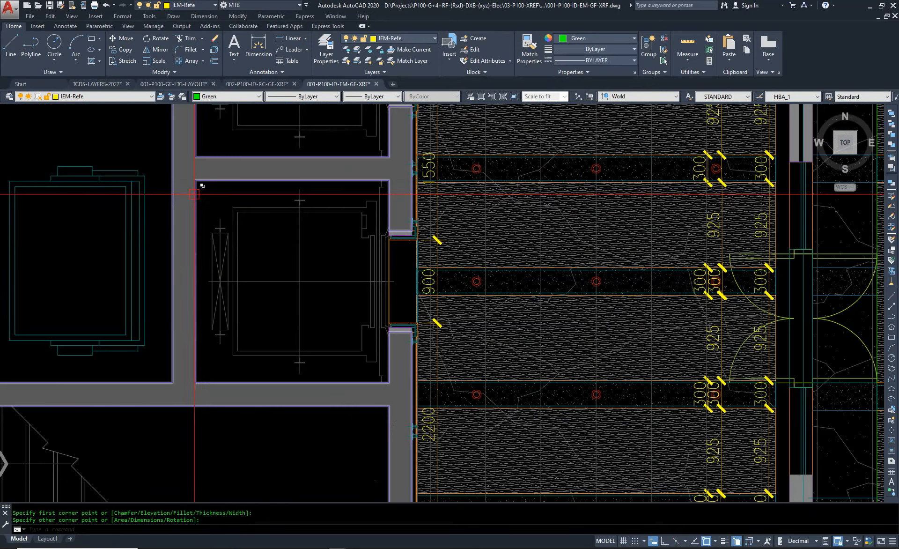
type("REC")
key("Return")
left_click(195, 179)
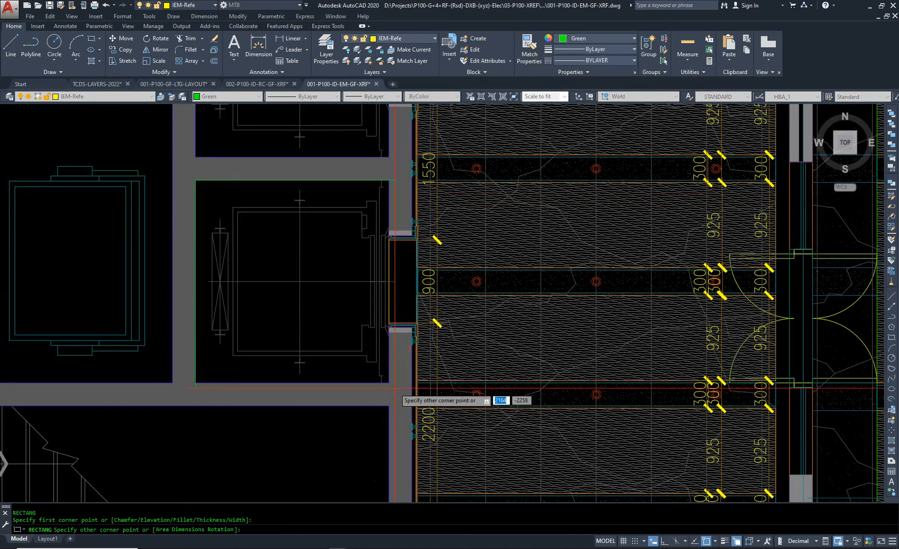
left_click(390, 383)
Step: Draw a rectangle along the inner faces of the upper lift shaft in the EM lift lobby plan
scroll(350, 416, "down", 2)
key("space")
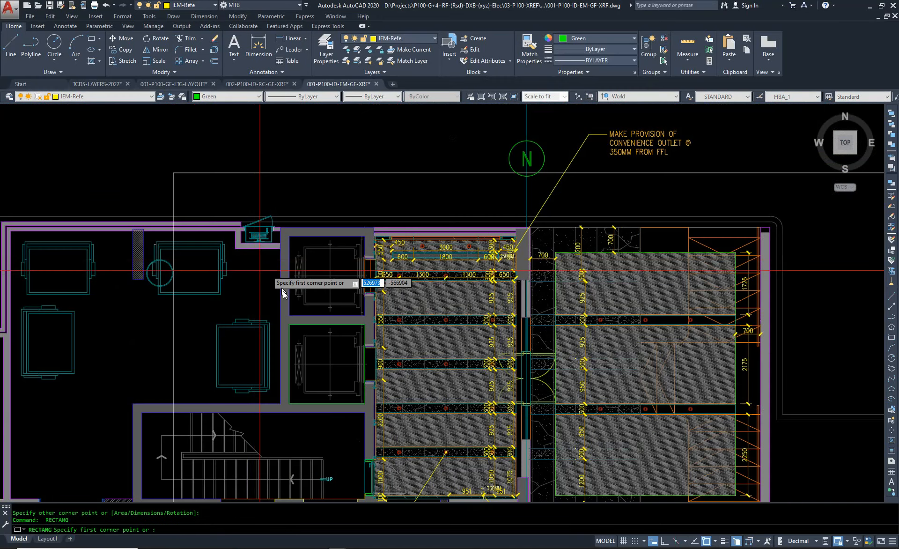
scroll(347, 262, "up", 6)
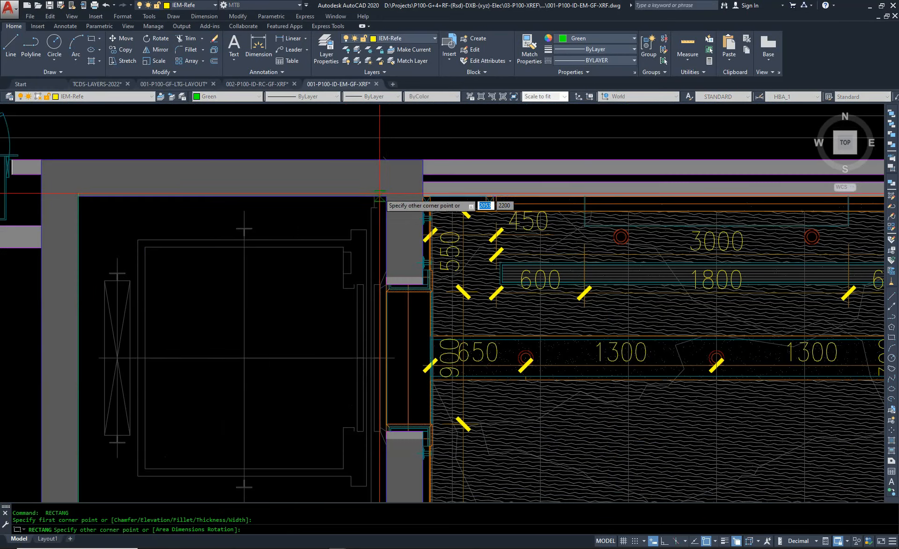
left_click(386, 196)
scroll(322, 215, "down", 4)
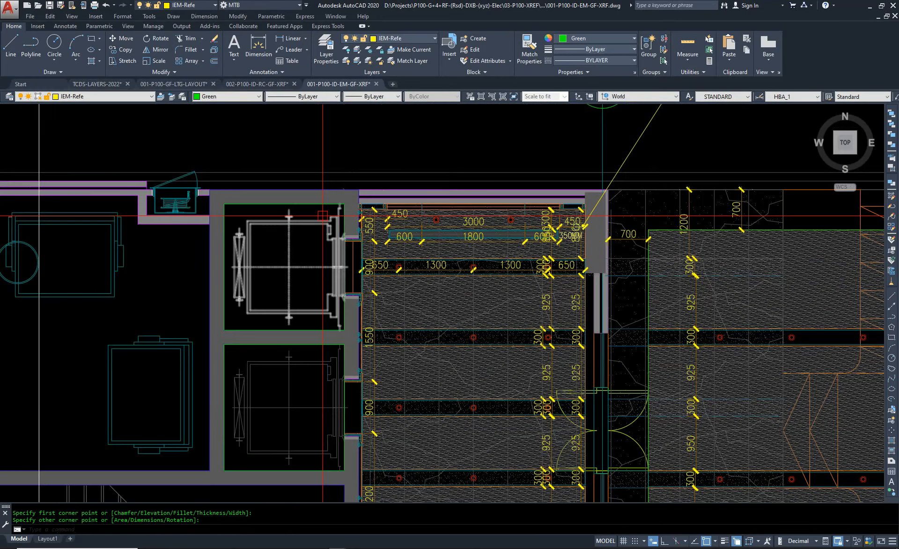
Step: Draw a rectangle along the inner faces of the upper lift shaft in the Detail-A lift lobby, on the other side of the mirror line
scroll(237, 311, "down", 10)
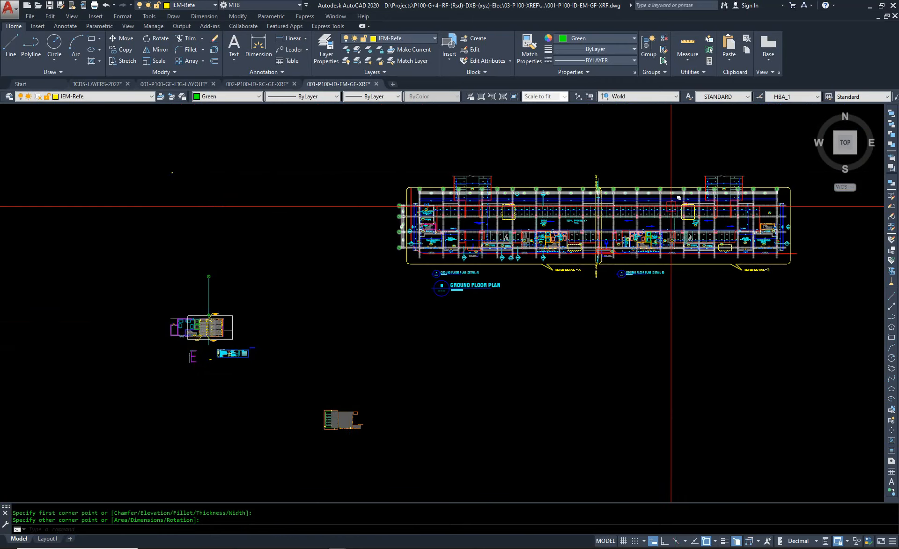
scroll(562, 288, "up", 8)
middle_click_drag(571, 299, 646, 292)
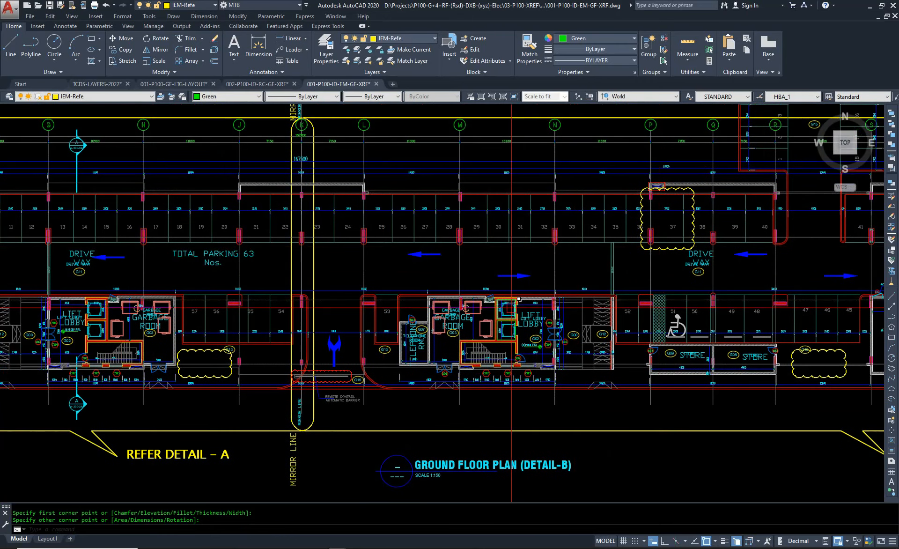
scroll(575, 266, "down", 2)
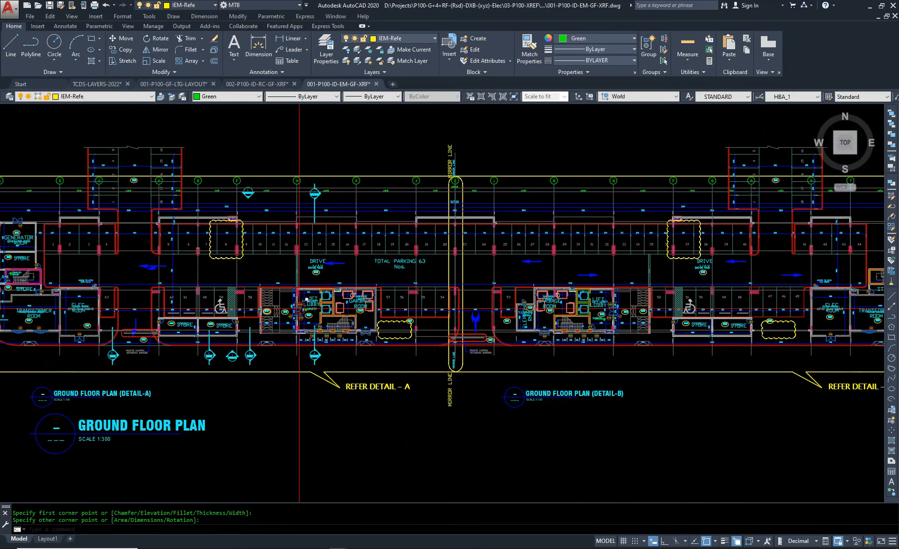
scroll(306, 304, "up", 6)
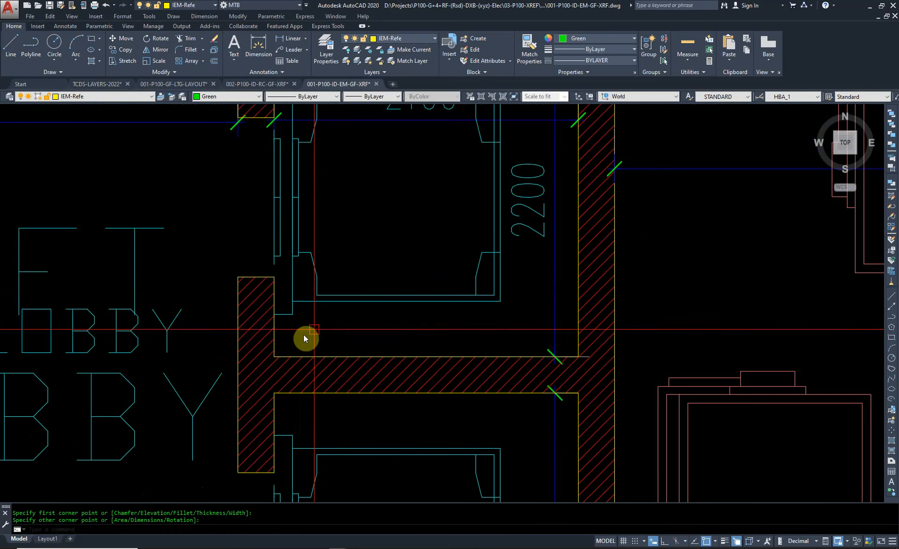
key("Return")
scroll(313, 330, "up", 6)
left_click(301, 356)
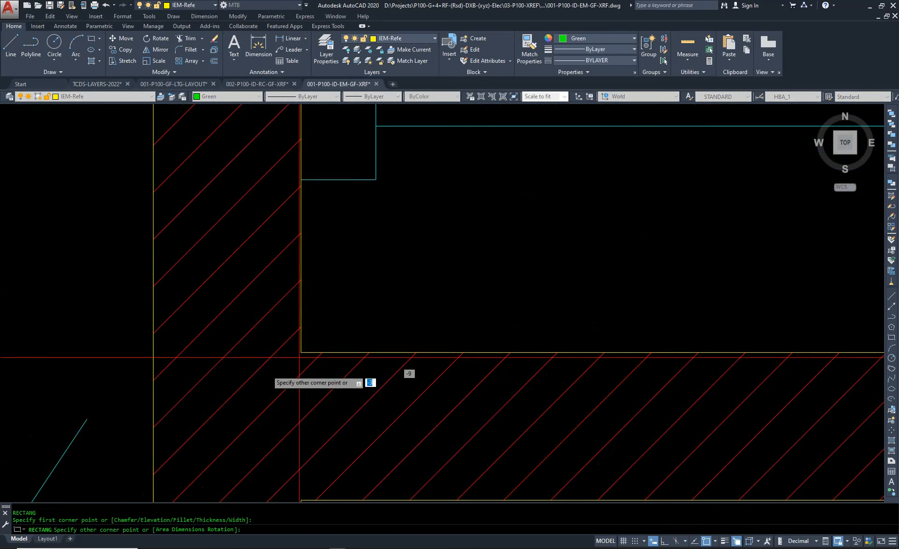
scroll(370, 271, "down", 6)
scroll(370, 270, "up", 6)
left_click(404, 286)
Step: Draw a rectangle along the inner faces of the lower lift shaft in the Detail-A lift lobby
key("Return")
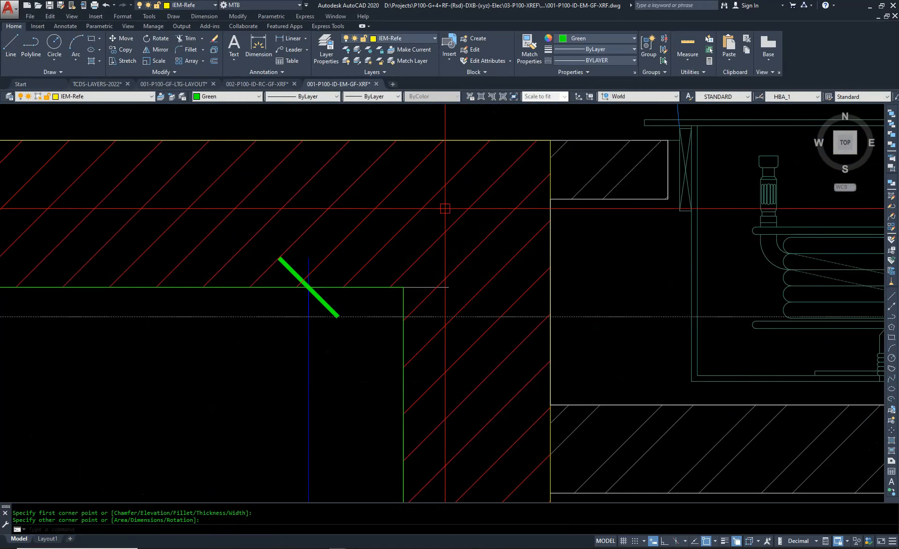
scroll(404, 287, "down", 6)
scroll(465, 274, "up", 6)
scroll(465, 274, "up", 5)
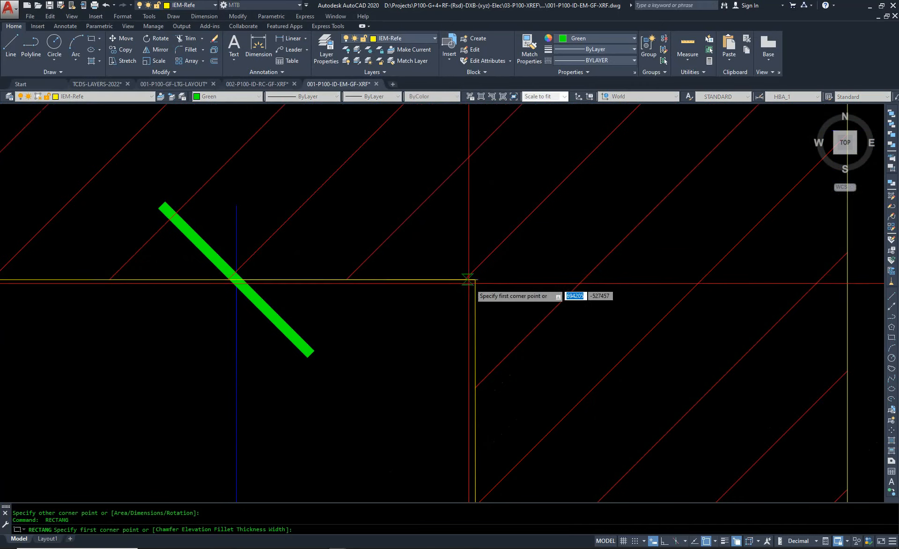
left_click(470, 281)
scroll(474, 282, "down", 6)
middle_click_drag(280, 424, 408, 228)
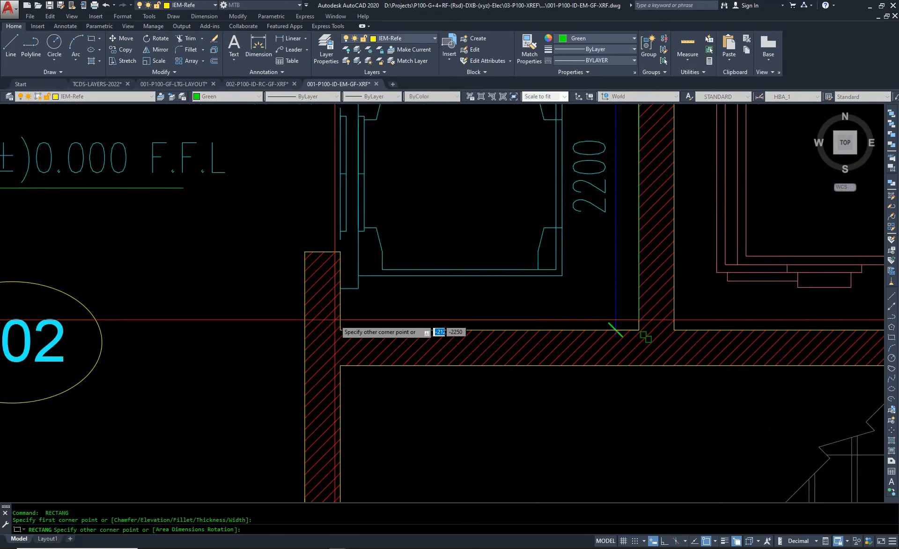
scroll(338, 322, "up", 6)
left_click(351, 353)
Step: Draw a vertical reference line with Ortho on, from the top end of the mirror line at grid K down past the floor plan
scroll(351, 354, "down", 8)
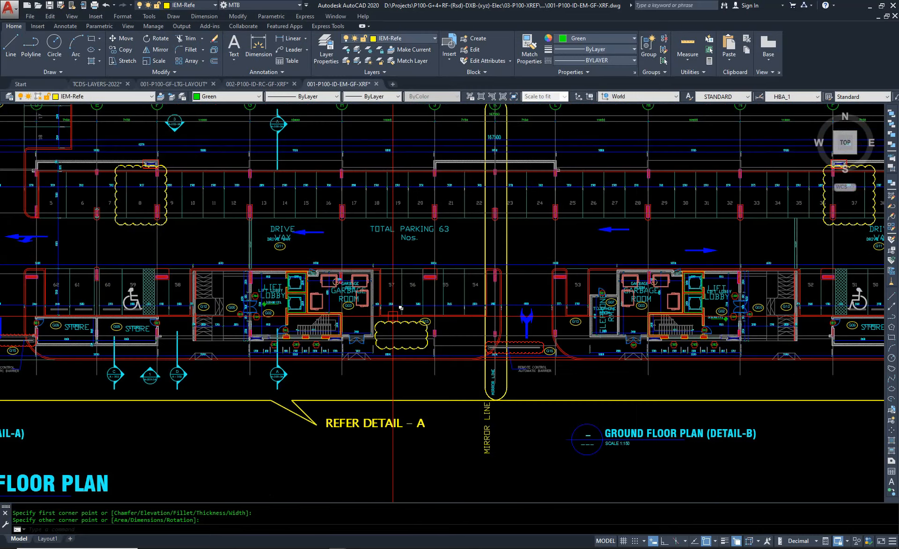
scroll(448, 187, "up", 5)
middle_click_drag(449, 186, 457, 247)
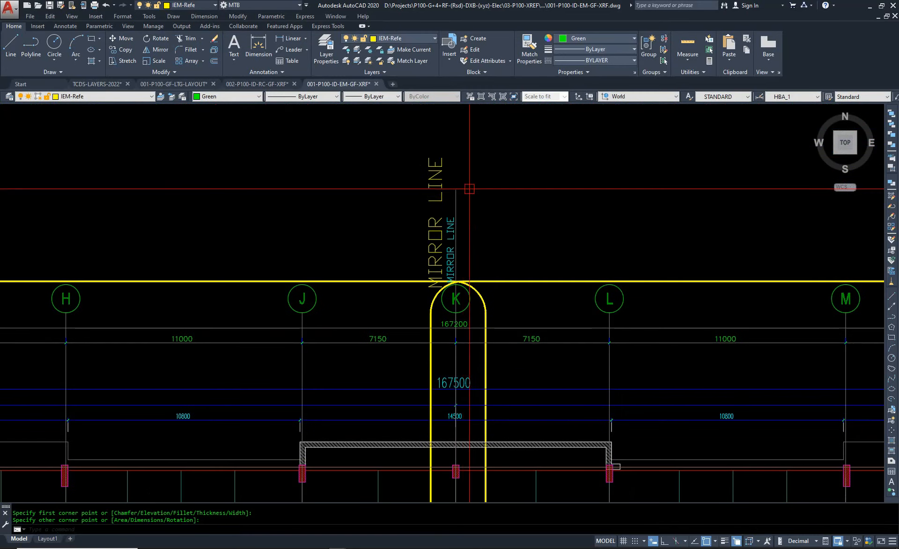
type("l")
key("Return")
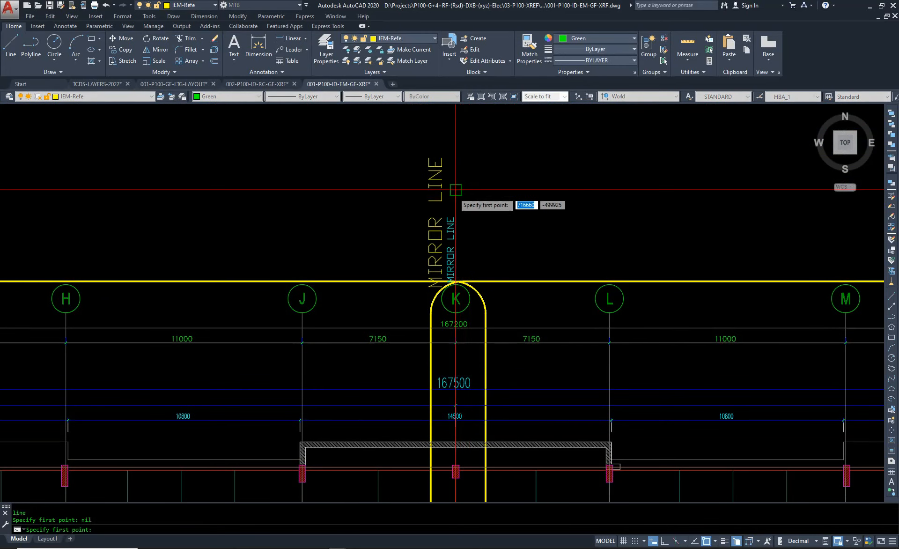
scroll(456, 190, "down", 8)
left_click(443, 172)
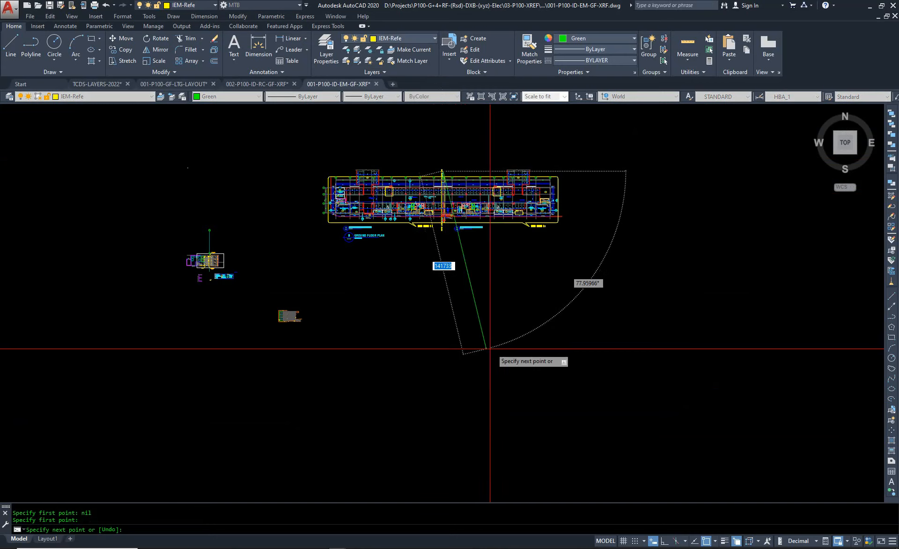
key("F8")
key("Escape")
Step: Draw a reference circle centred on the grid A and grid 4 intersection at the transformer room's corner column
scroll(349, 178, "up", 6)
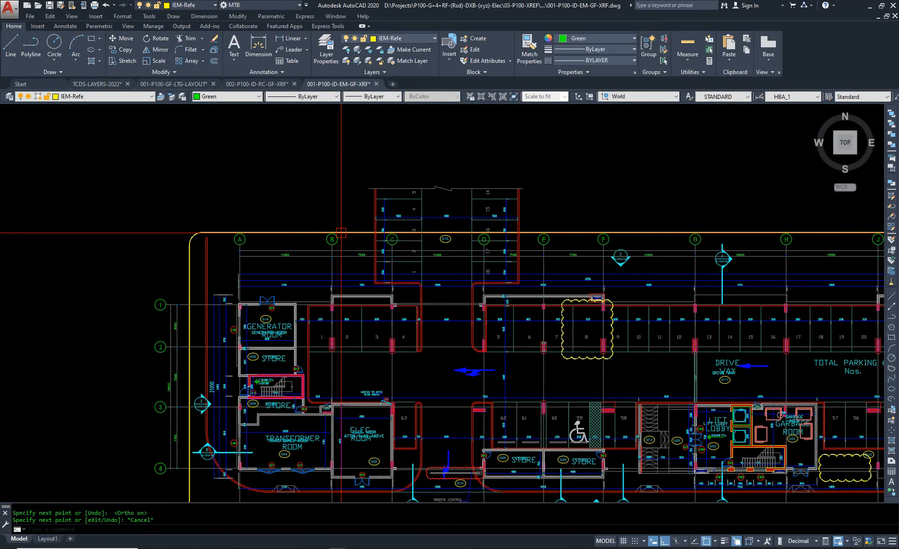
scroll(341, 233, "down", 5)
scroll(424, 218, "up", 10)
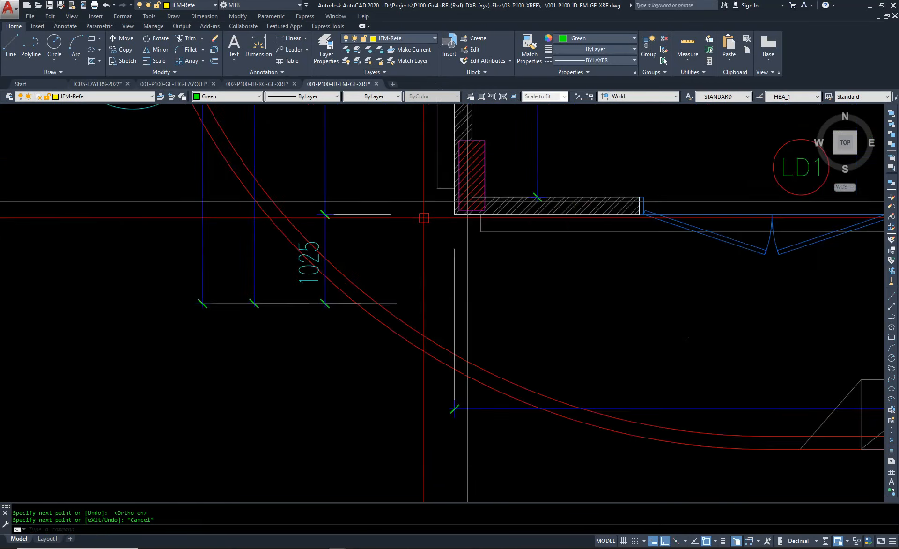
scroll(423, 218, "up", 10)
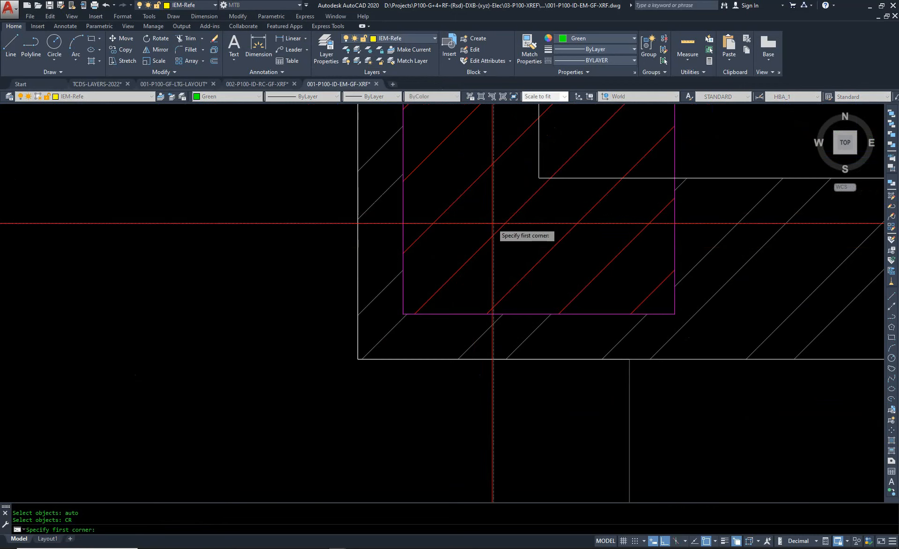
key("Escape")
type("c")
key("Return")
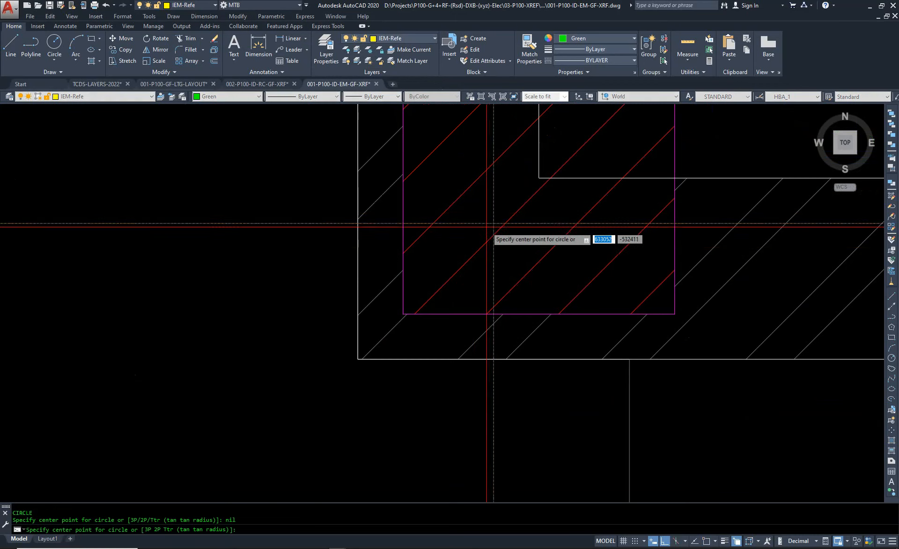
left_click(494, 224)
scroll(459, 250, "down", 3)
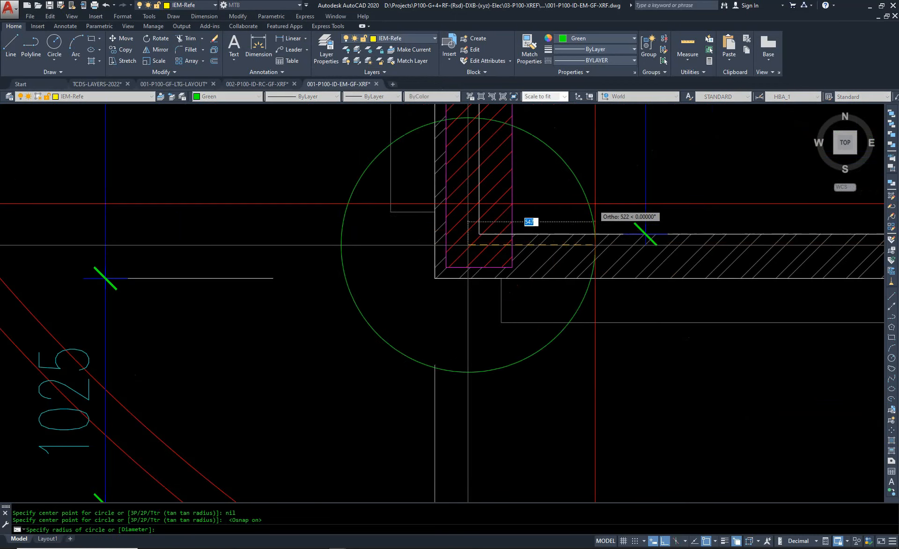
scroll(518, 229, "down", 3)
scroll(464, 244, "down", 10)
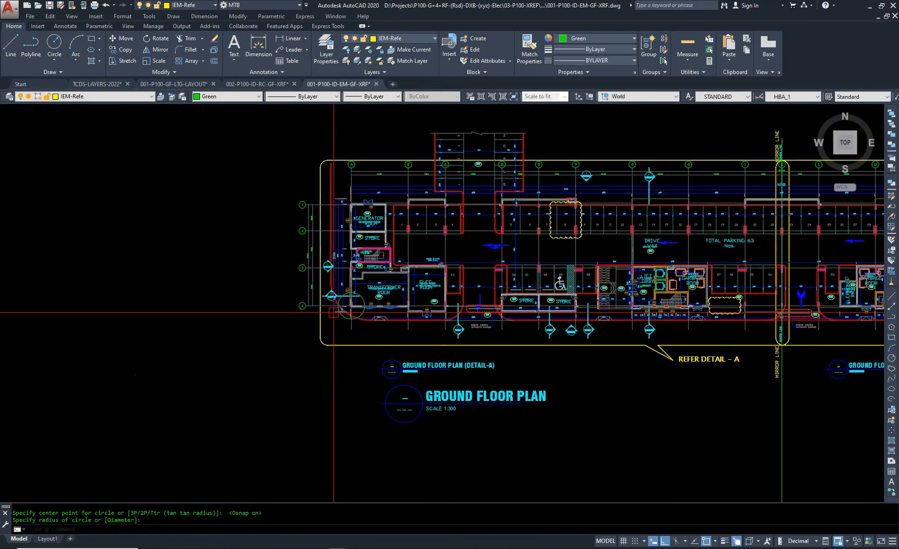
key("Escape")
left_click(467, 237)
key("Escape")
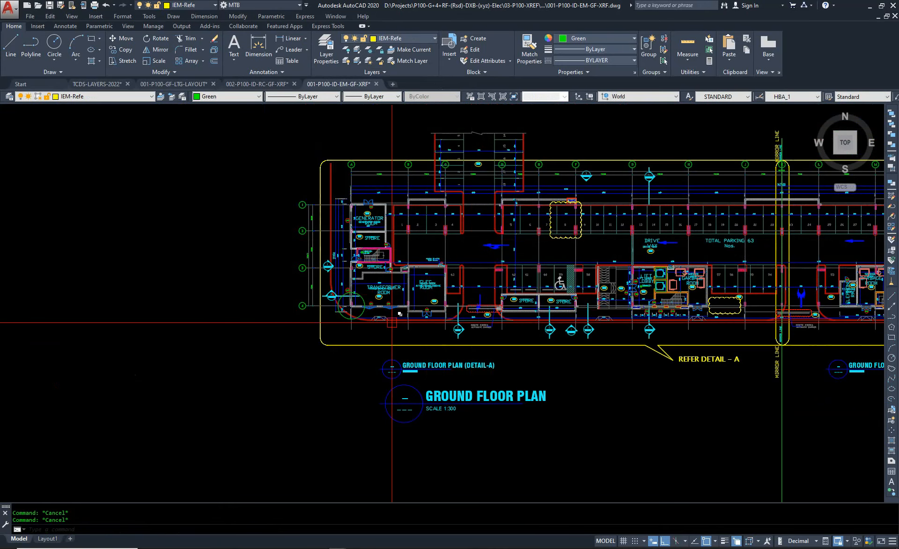
Step: Move the reference circle, the mirror reference line and the four lift-shaft rectangles straight down, clear of the ground floor plan
scroll(367, 317, "up", 1)
type("m")
key("Return")
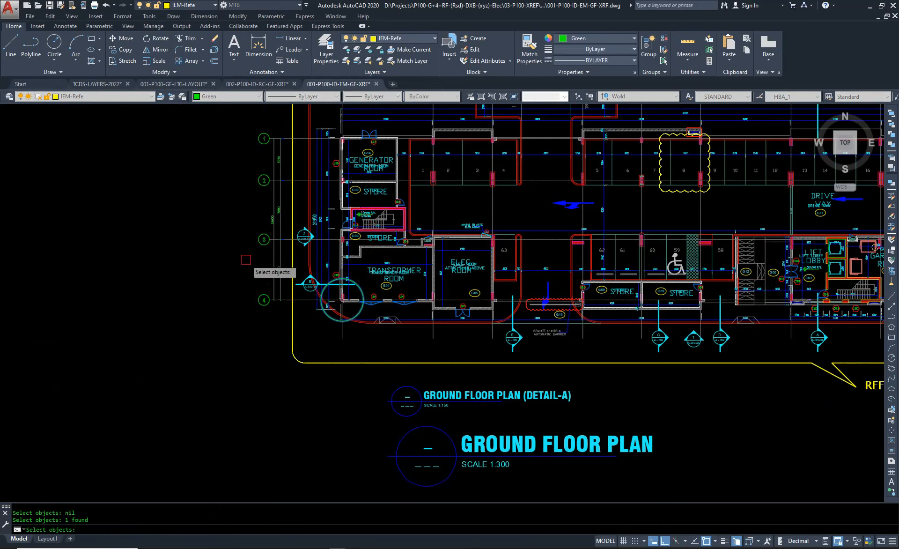
scroll(245, 259, "down", 10)
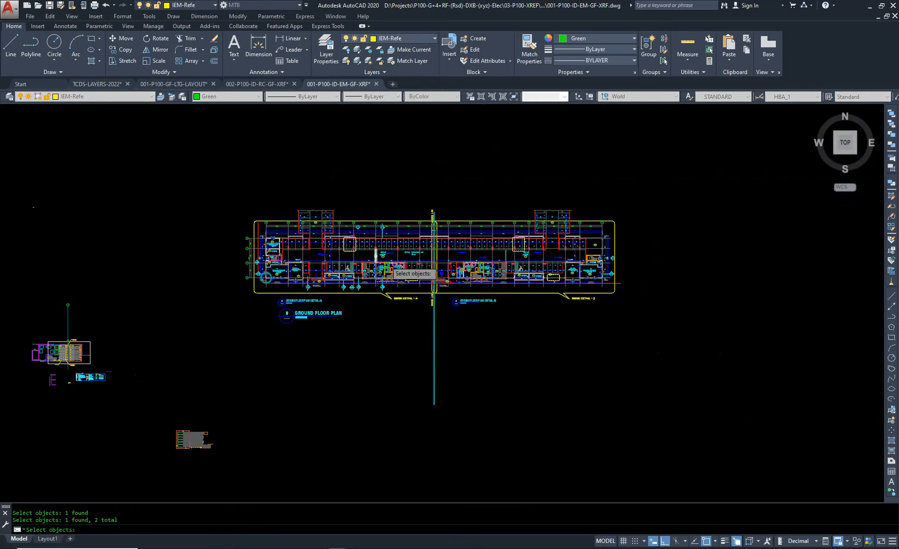
scroll(390, 269, "up", 10)
left_click(386, 296)
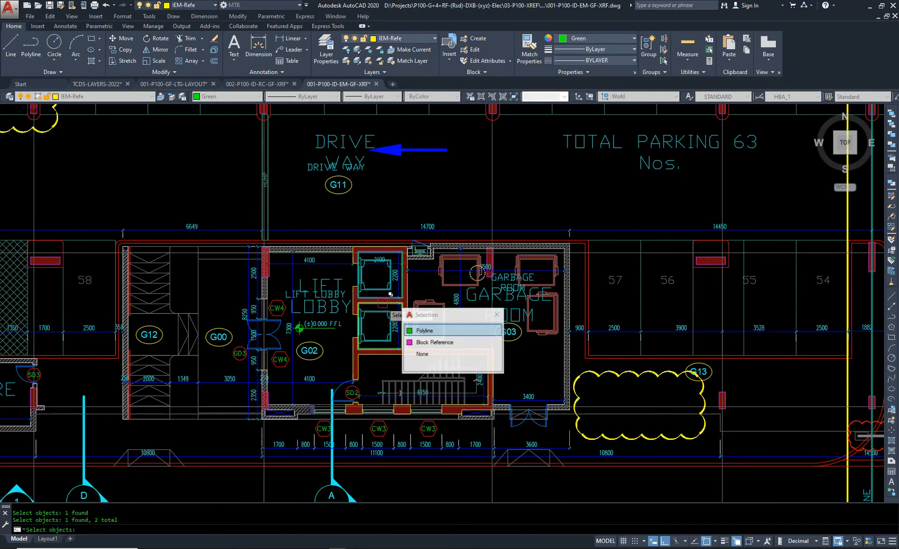
scroll(381, 303, "up", 2)
left_click(380, 306)
scroll(307, 289, "down", 5)
scroll(544, 300, "up", 8)
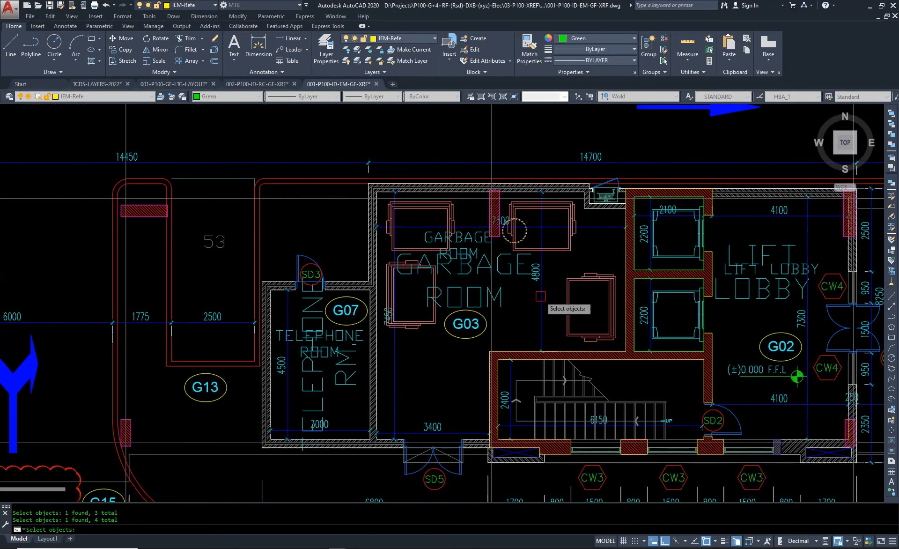
left_click(649, 304)
left_click(641, 313)
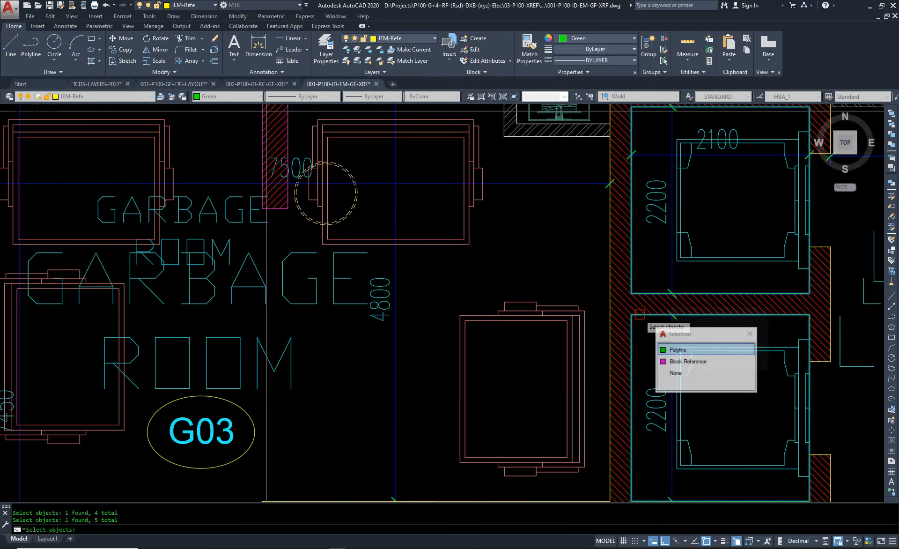
key("Return")
left_click(526, 259)
scroll(539, 213, "down", 10)
scroll(568, 284, "down", 6)
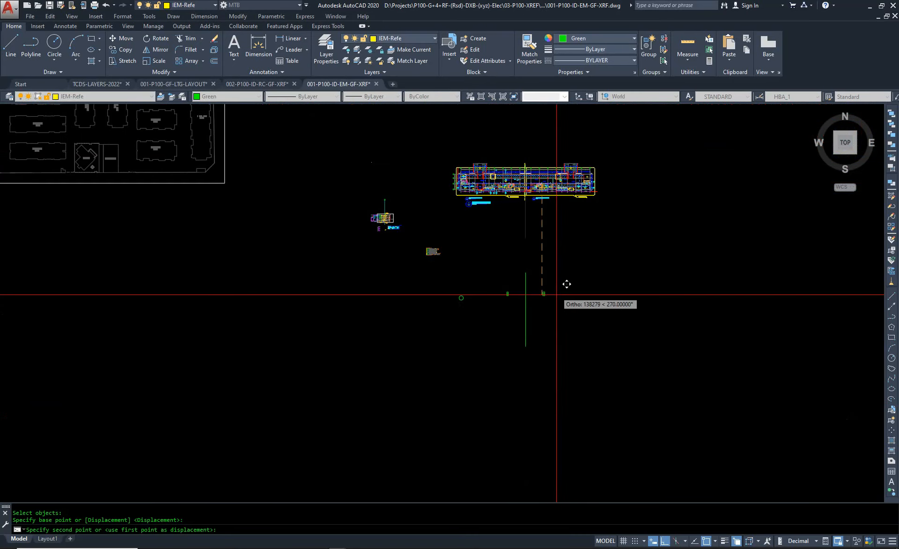
key("Escape")
Step: Examine the moved references, the hatched ceiling details and the floor hatch of the EM lift lobby plan
scroll(543, 197, "up", 3)
left_click(521, 141)
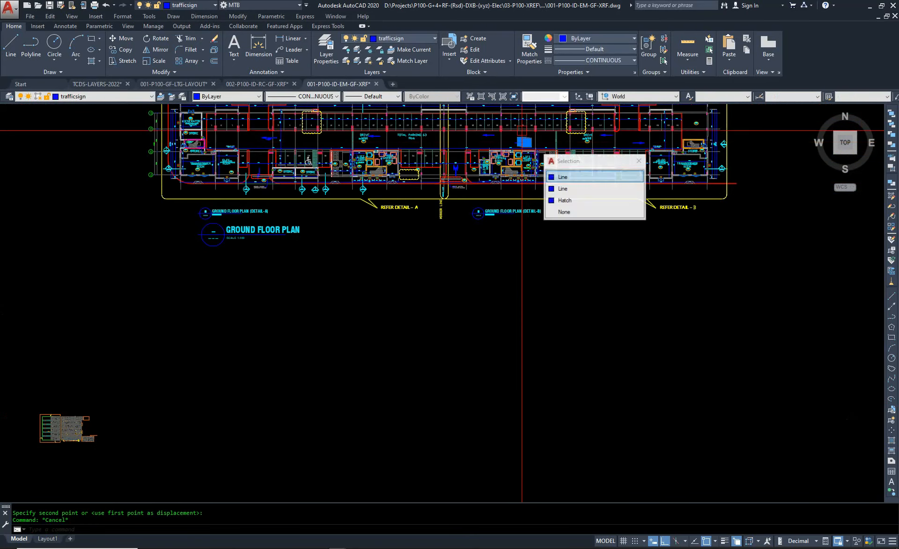
key("Escape")
scroll(517, 158, "down", 3)
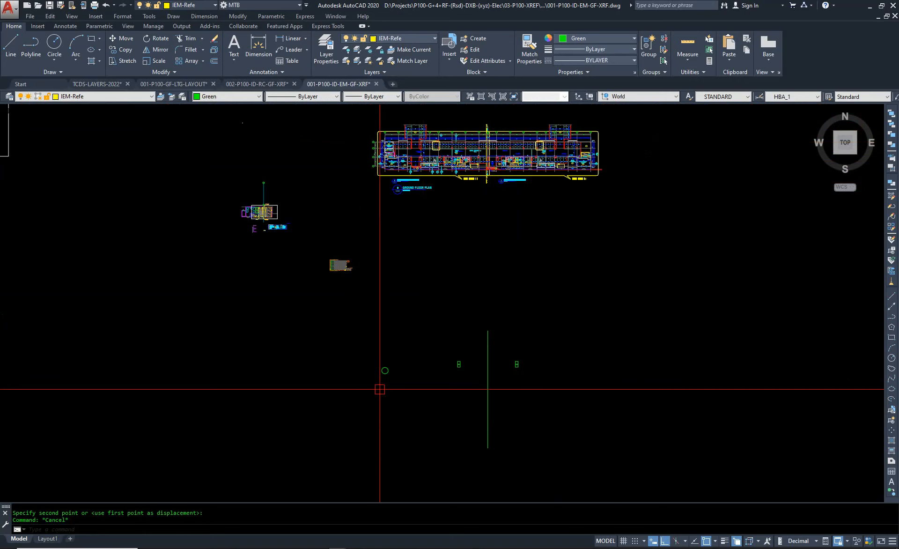
scroll(351, 229, "up", 6)
scroll(287, 440, "up", 4)
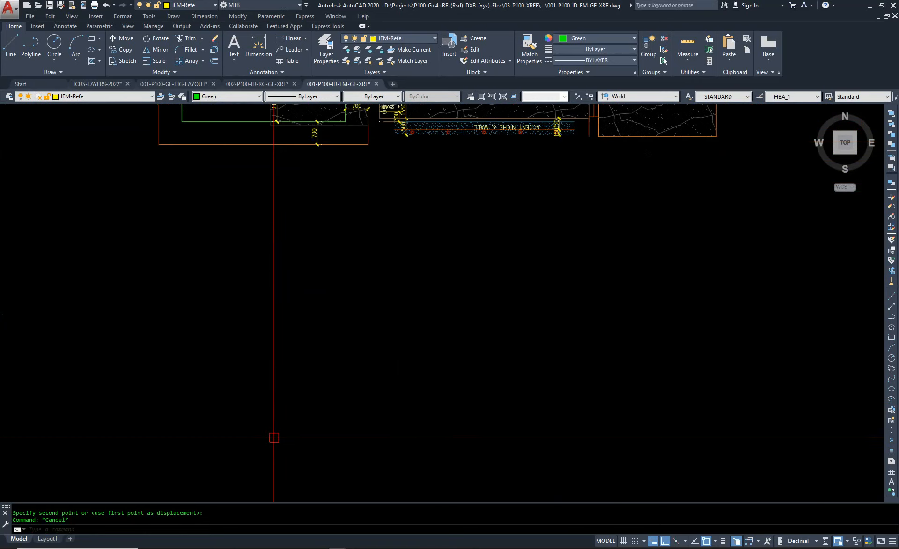
scroll(375, 406, "down", 4)
scroll(389, 307, "up", 4)
scroll(441, 303, "down", 2)
scroll(391, 412, "up", 3)
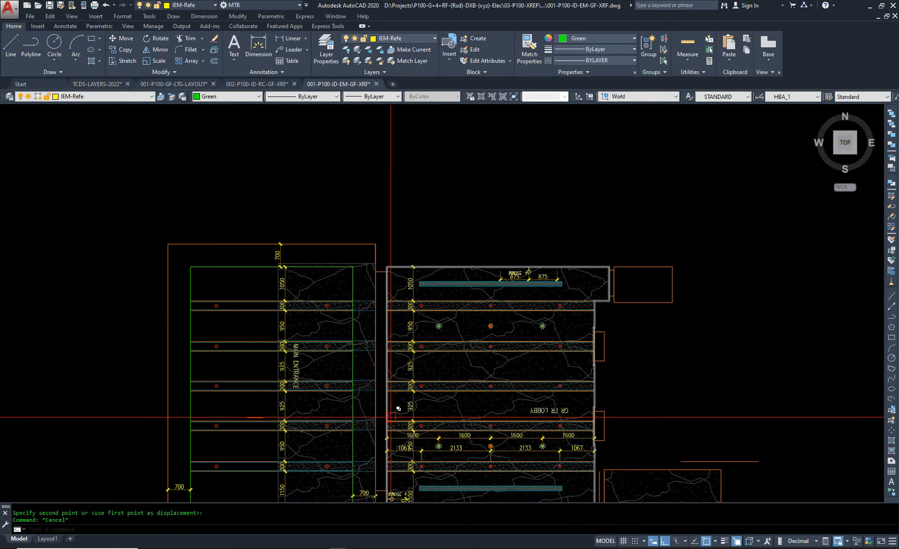
scroll(388, 412, "up", 2)
scroll(432, 364, "down", 5)
scroll(465, 305, "up", 4)
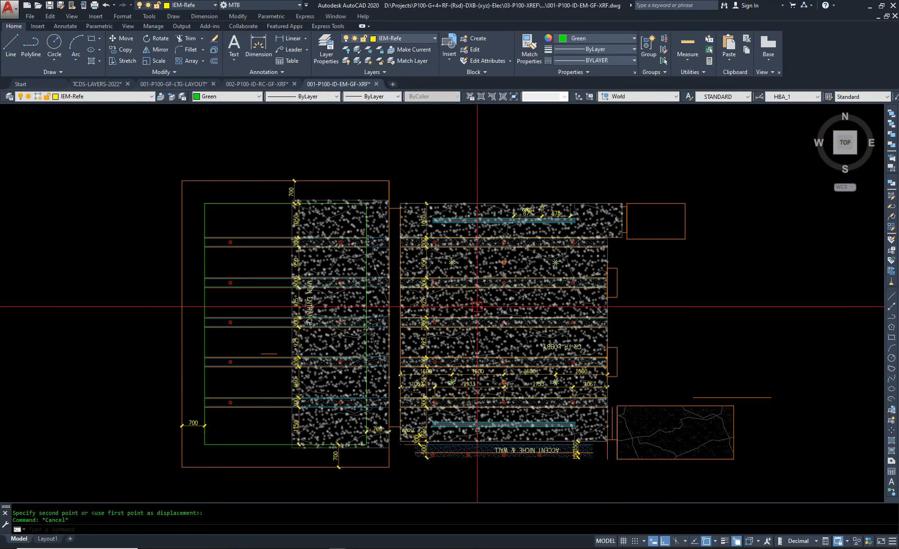
left_click(520, 345)
scroll(522, 346, "down", 5)
scroll(391, 257, "up", 4)
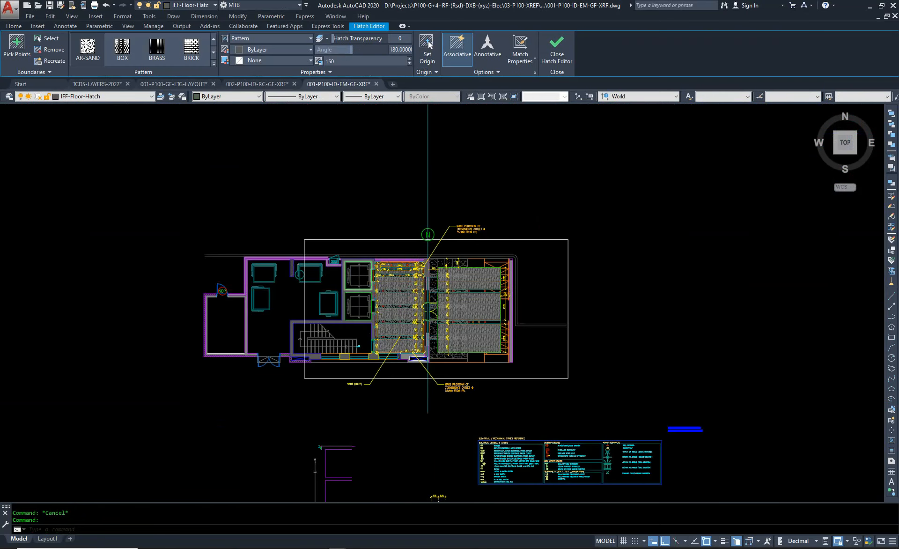
scroll(422, 309, "up", 4)
key("Escape")
Step: View the EM drawing's Layout1 to check its viewport, and return to model space
scroll(328, 375, "down", 5)
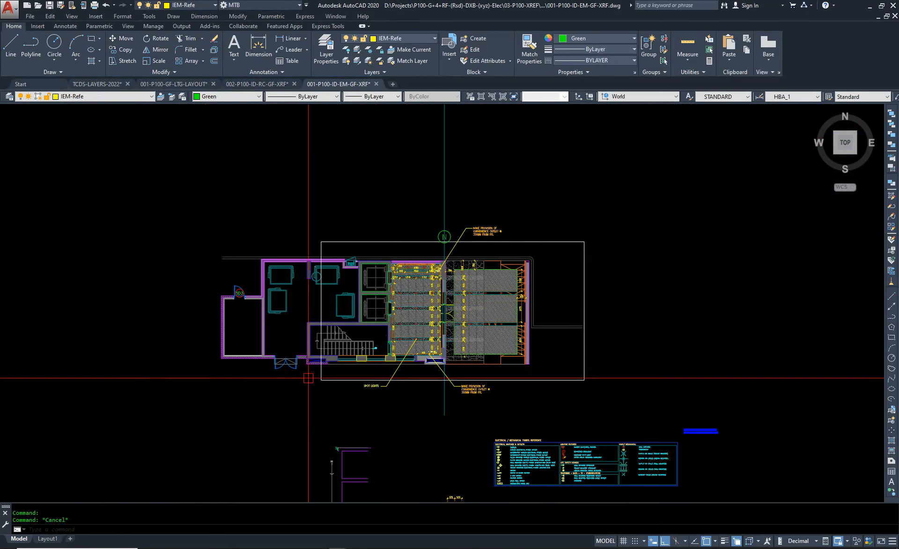
left_click(49, 539)
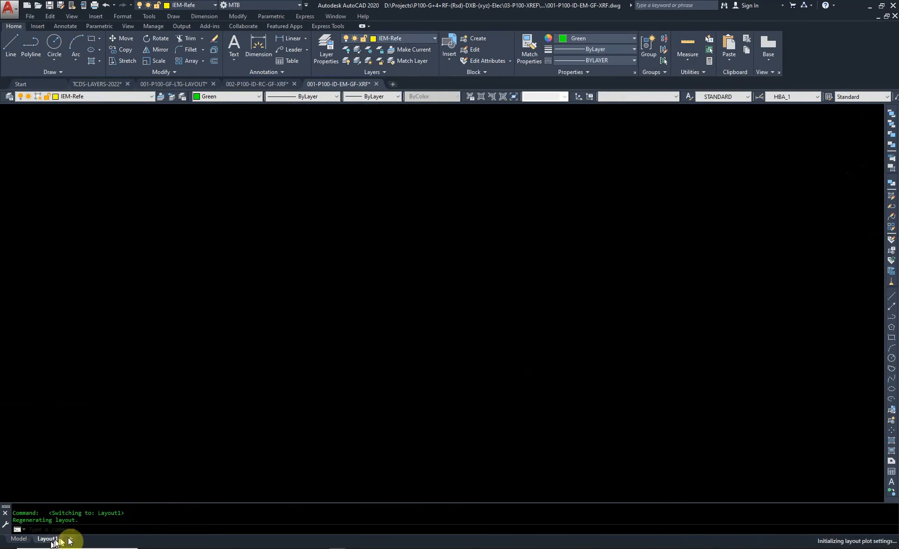
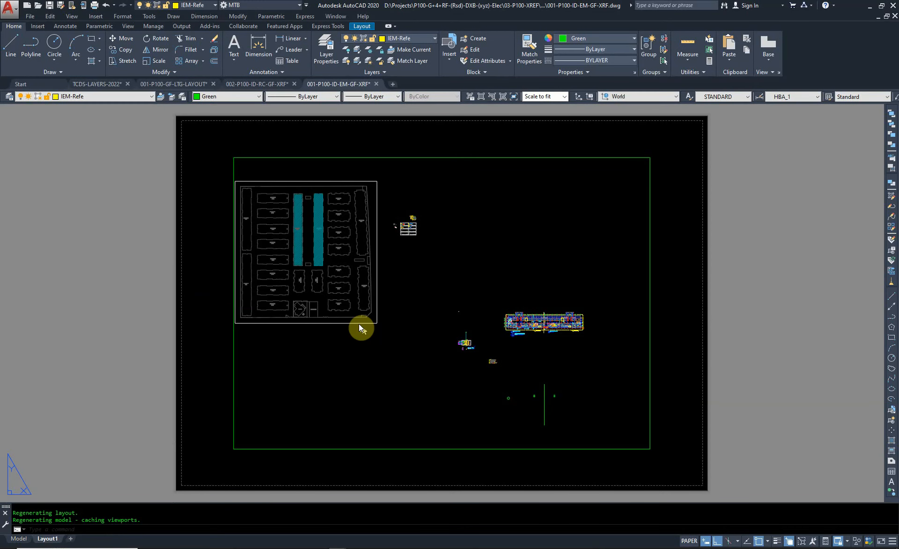
left_click(19, 539)
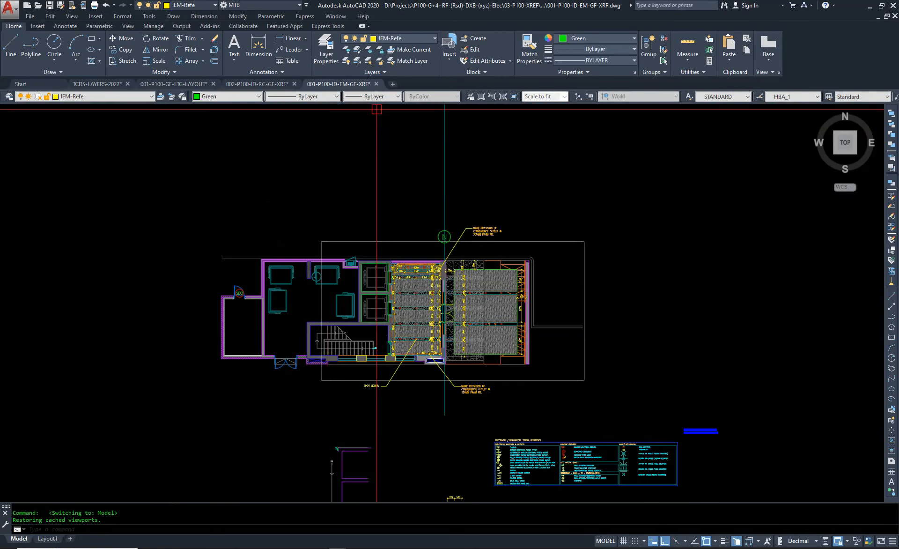
Step: In the RC drawing, draw a diagonal line across the lobby through the layout viewport and locate that plan in model space
left_click(249, 86)
double_click(494, 257)
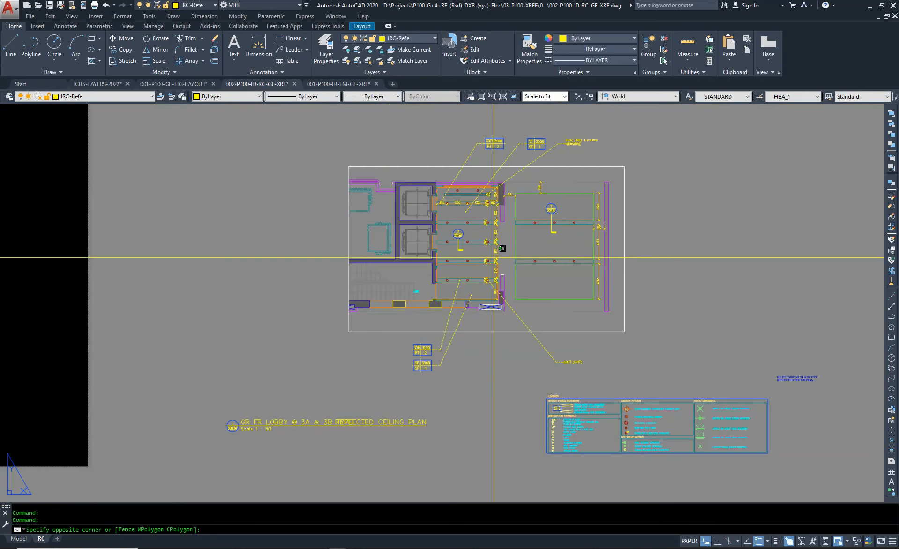
type("l")
key("space")
left_click(585, 298)
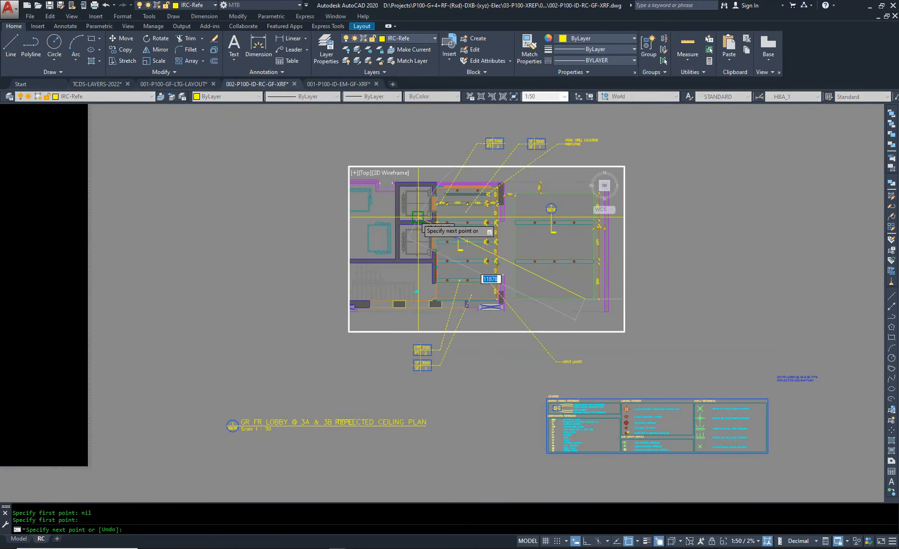
left_click(372, 202)
key("Escape")
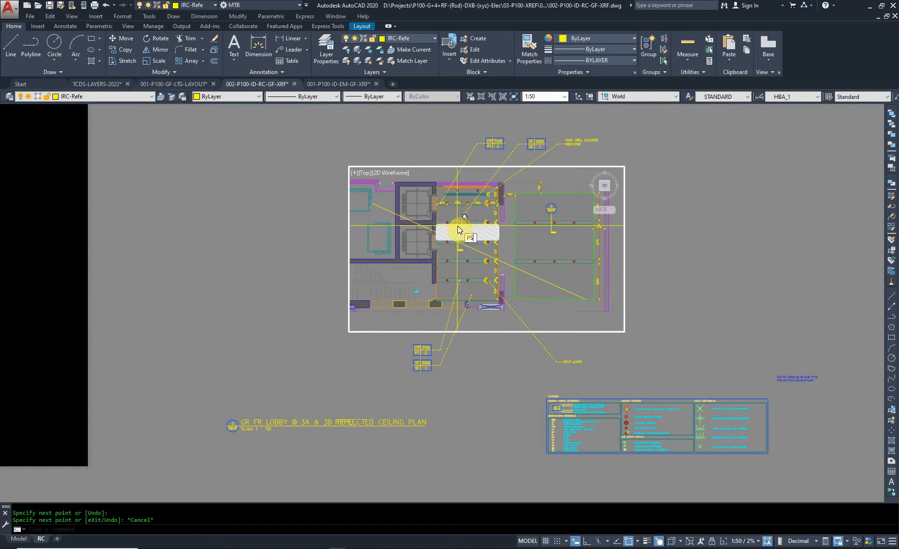
key("Return")
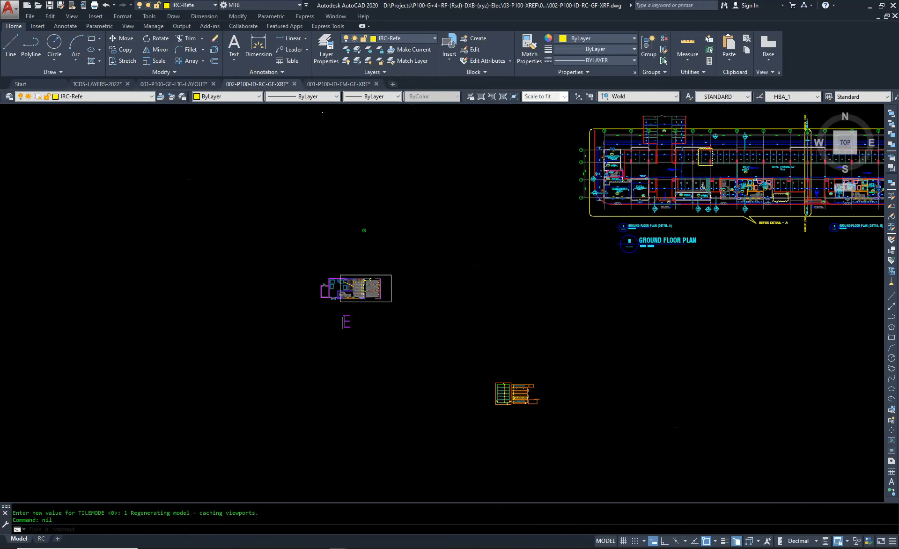
scroll(356, 287, "up", 5)
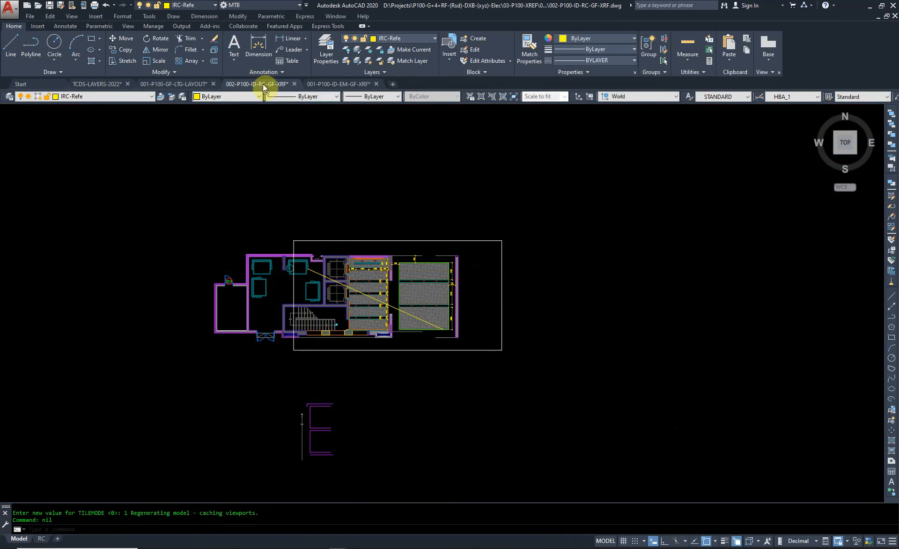
Step: Switch to the EM drawing and examine the lift lobby's spotlights, ceiling hatches and dimensions
left_click(323, 87)
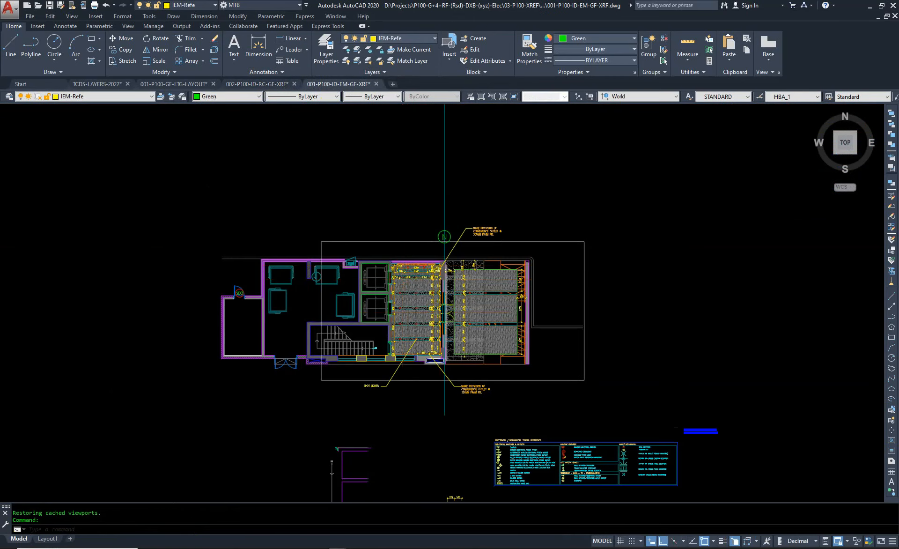
scroll(443, 316, "down", 4)
scroll(450, 308, "up", 8)
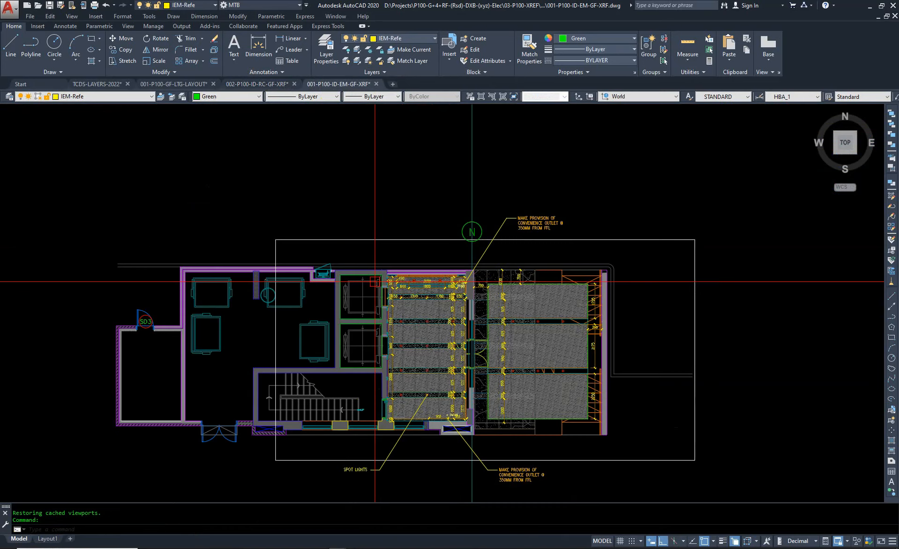
scroll(398, 294, "up", 8)
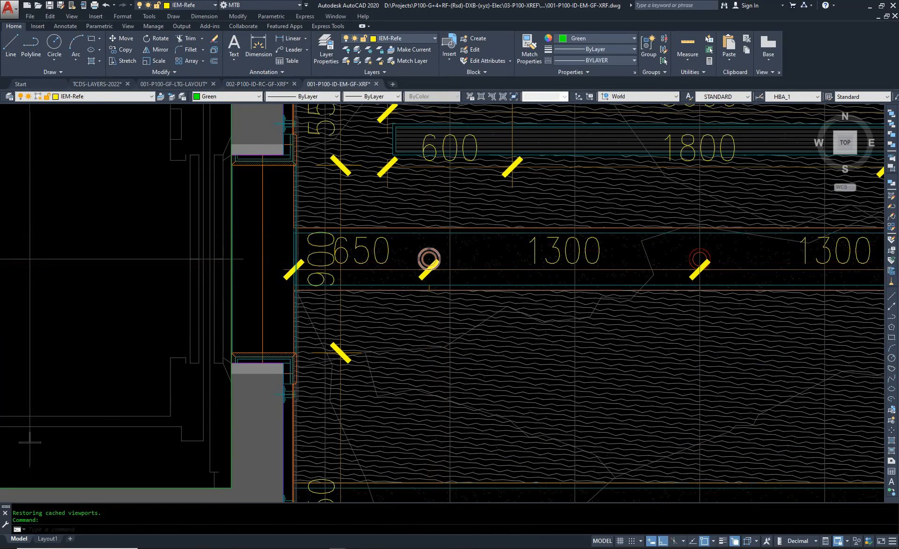
scroll(429, 258, "down", 4)
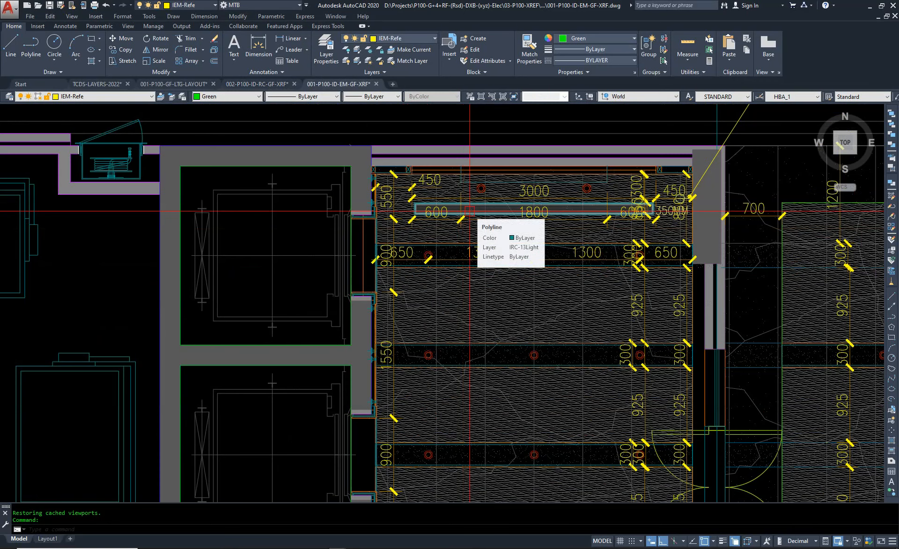
scroll(443, 244, "down", 4)
scroll(516, 249, "up", 4)
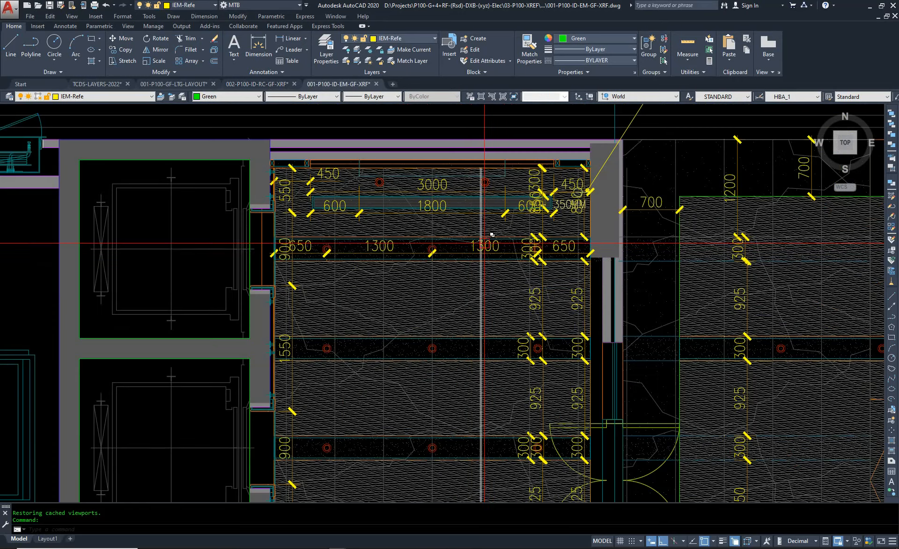
left_click(496, 250)
key("Escape")
key("Escape")
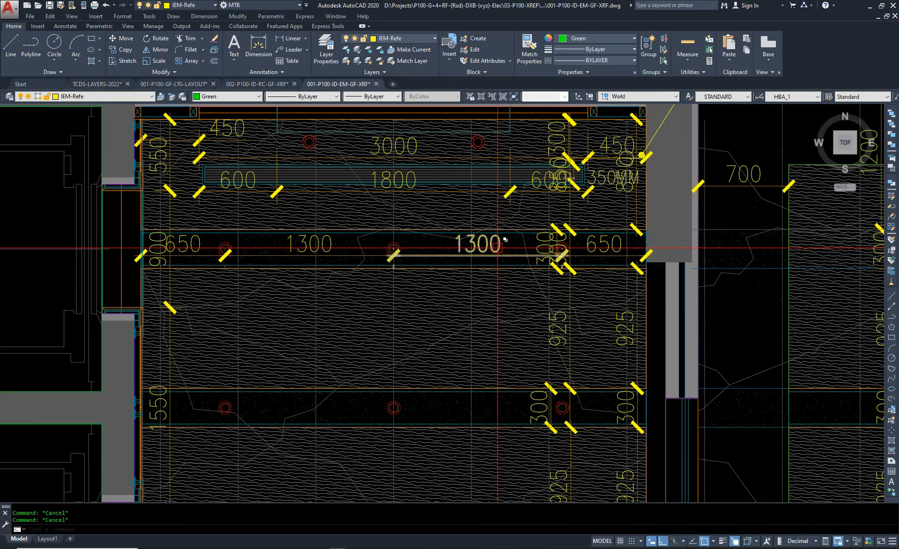
Step: Erase the 1300 spotlight-spacing dimension on layer IRC-DIM-50 together with all dimensions similar to it
left_click(498, 246)
scroll(503, 244, "up", 8)
right_click(458, 247)
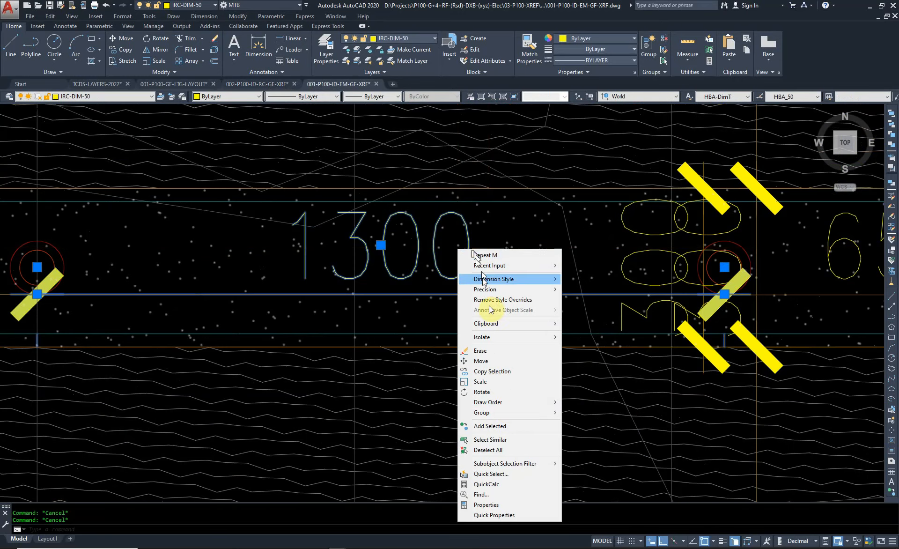
left_click(522, 438)
scroll(522, 438, "down", 8)
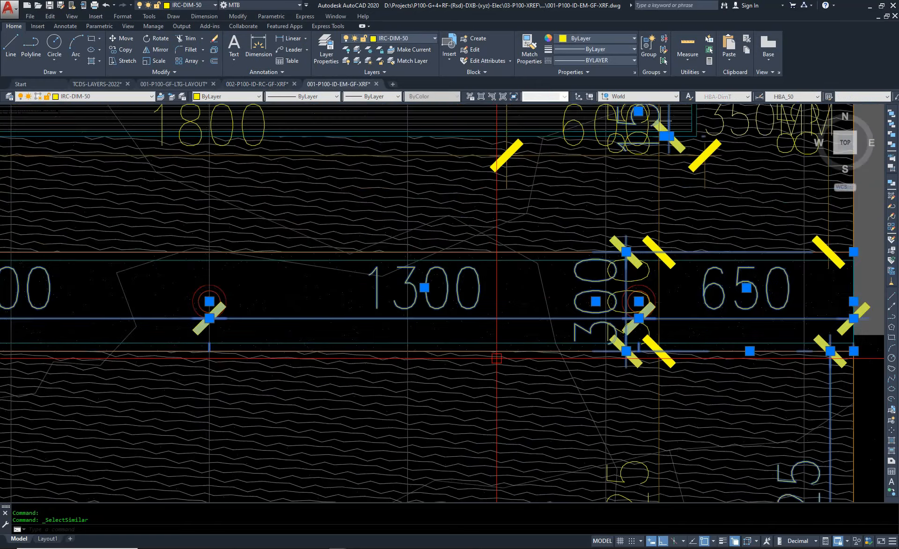
key("Delete")
Step: Erase the vertical 300 dimension over the spotlight on layer IFC-DIM-1 and all dimensions similar to it
scroll(506, 351, "up", 8)
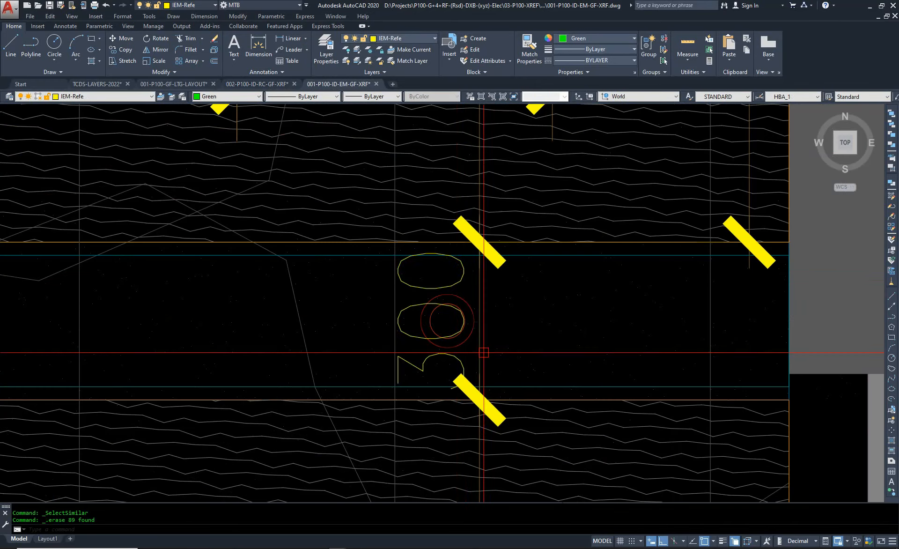
left_click(466, 281)
right_click(466, 280)
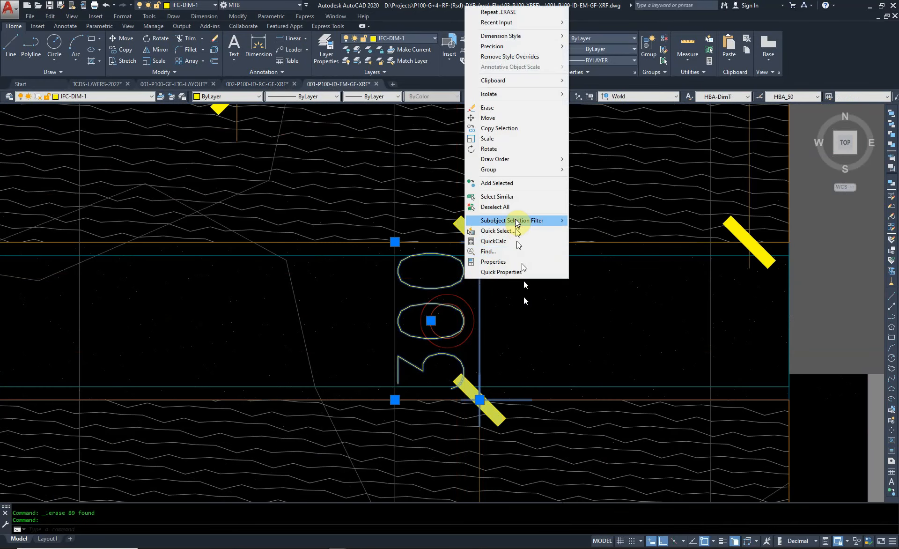
left_click(518, 197)
key("Delete")
Step: Erase the vertical dimension beside the lobby column on layer IRC-DIM-1 and everything similar to it
scroll(560, 297, "down", 6)
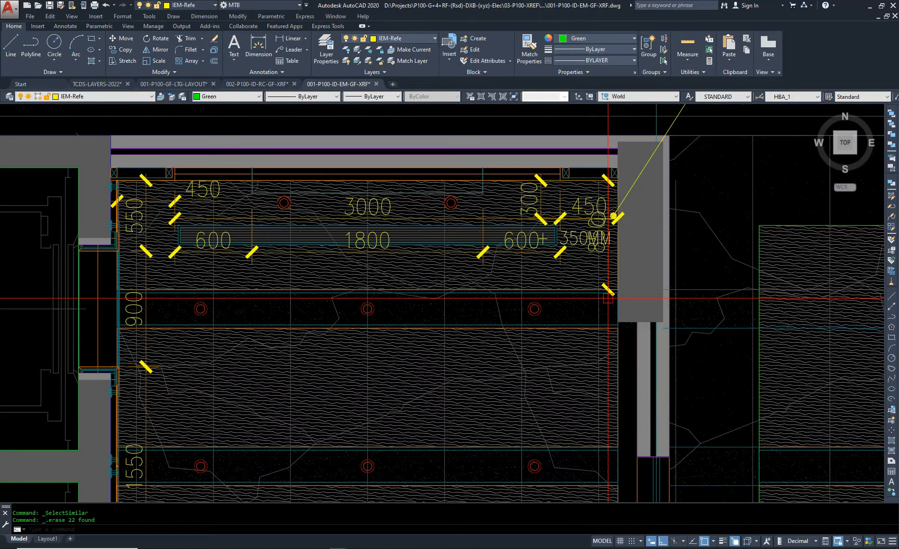
scroll(610, 168, "up", 2)
scroll(609, 285, "up", 5)
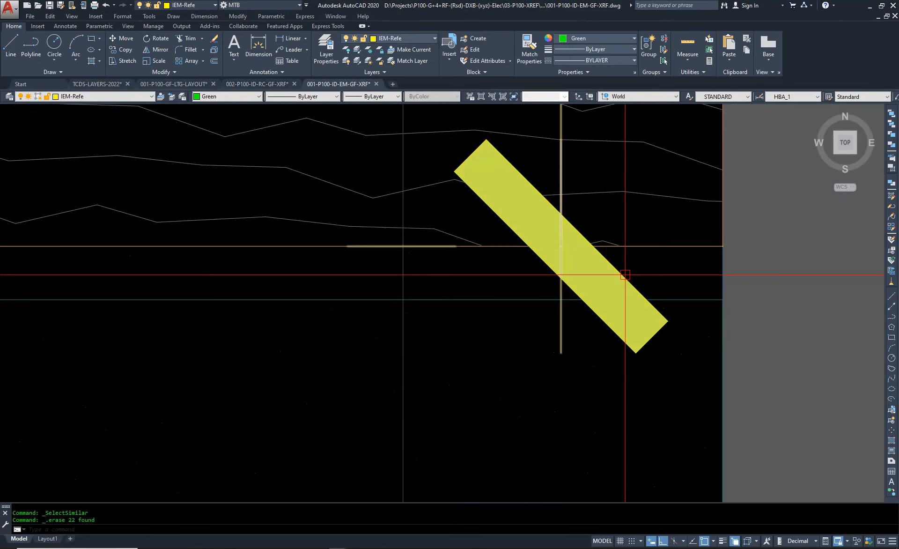
right_click(626, 276)
left_click(657, 195)
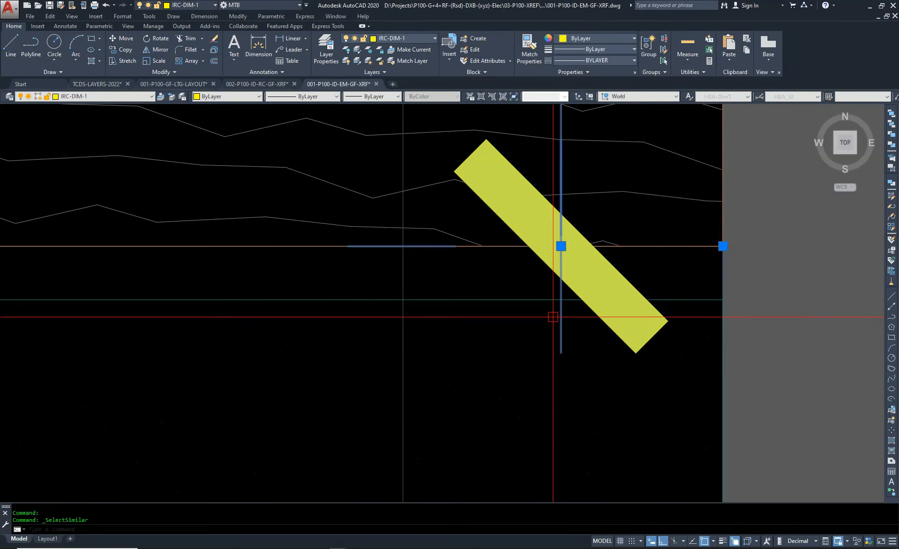
key("Delete")
Step: Erase the dimension at the lobby's upper corner by the lift shaft, with all similar dimensions on layer IAR-DIM-1
scroll(553, 314, "down", 6)
scroll(349, 266, "up", 4)
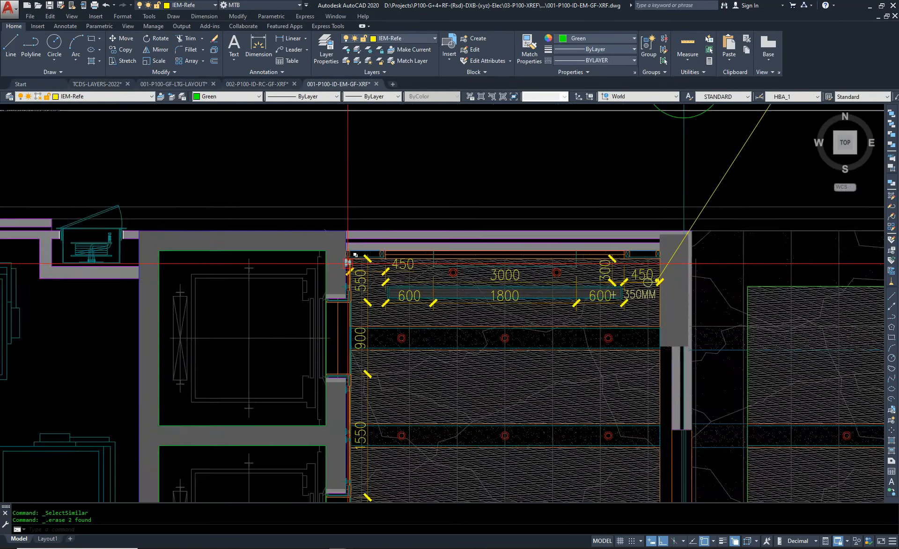
scroll(374, 256, "up", 8)
left_click(435, 182)
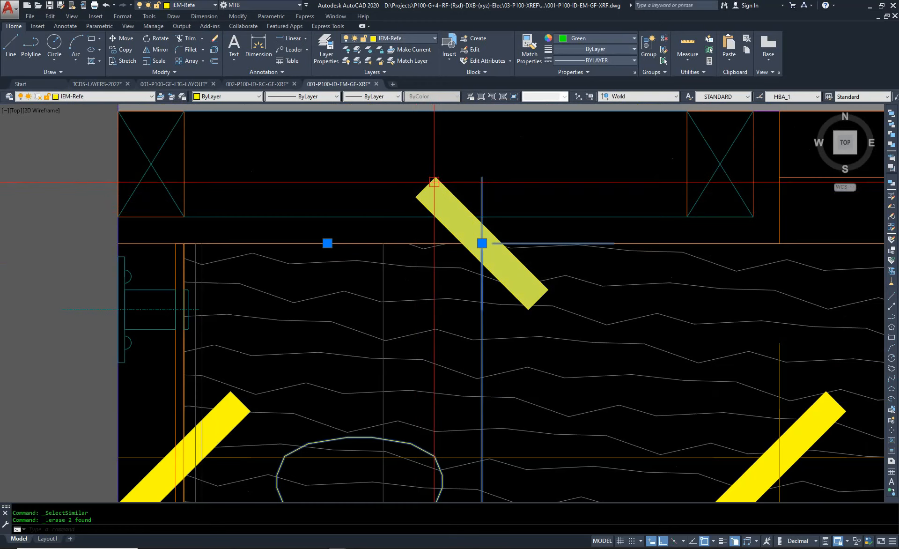
right_click(432, 182)
left_click(510, 374)
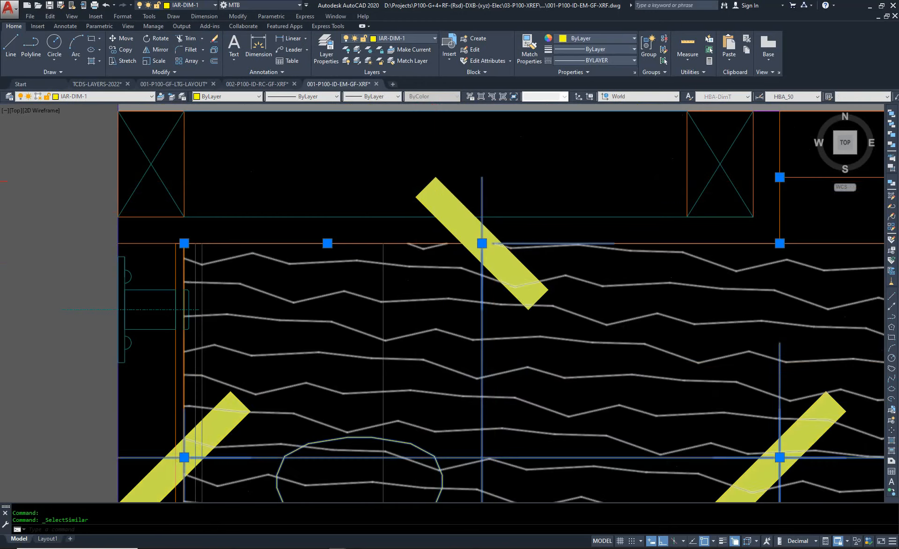
scroll(426, 282, "down", 6)
key("Delete")
Step: Erase the vertical 300 dimension above the end of the linear light and all dimensions similar to it
scroll(651, 343, "up", 6)
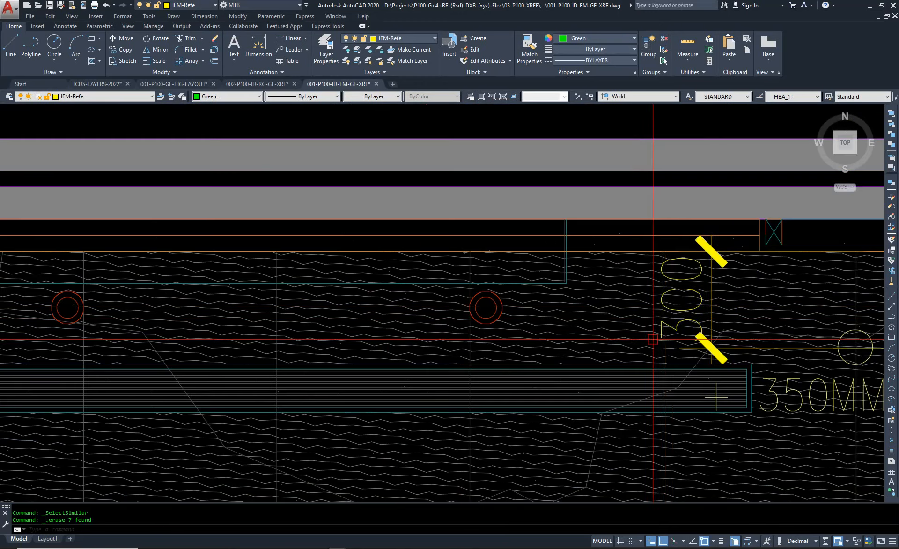
left_click(681, 297)
right_click(679, 299)
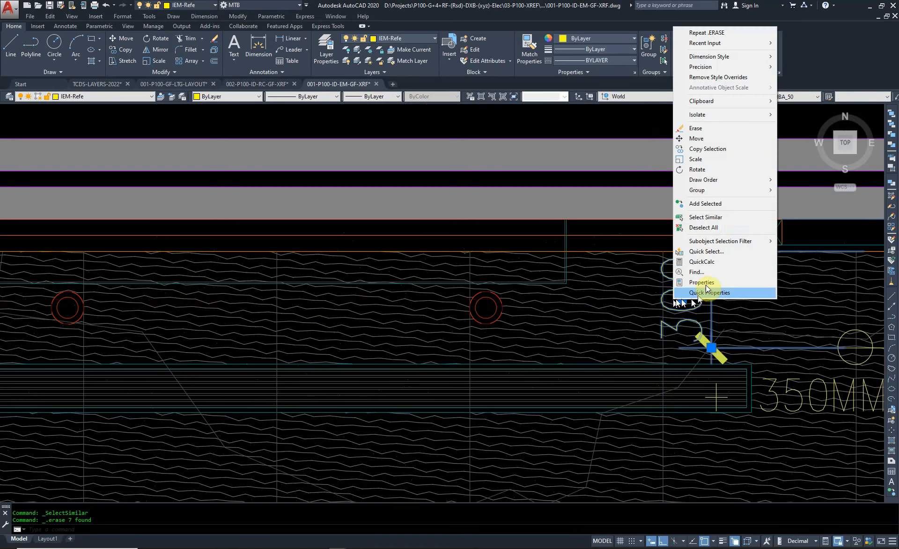
left_click(706, 217)
scroll(712, 225, "down", 1)
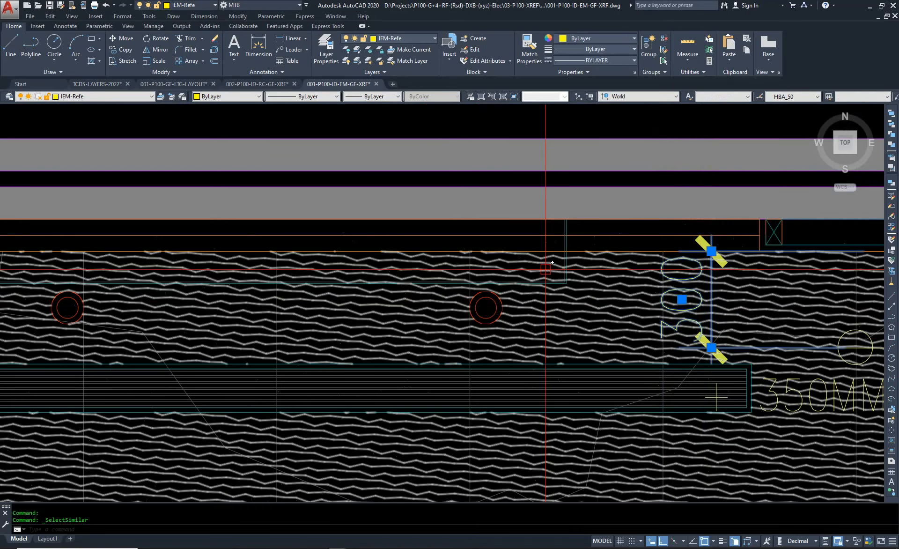
key("Delete")
Step: Erase the 900 lift-door dimension on layer IAR-DIM-50 and all dimensions similar to it
scroll(467, 264, "down", 5)
middle_click_drag(290, 347, 305, 271)
scroll(305, 271, "up", 5)
left_click(342, 257)
right_click(351, 263)
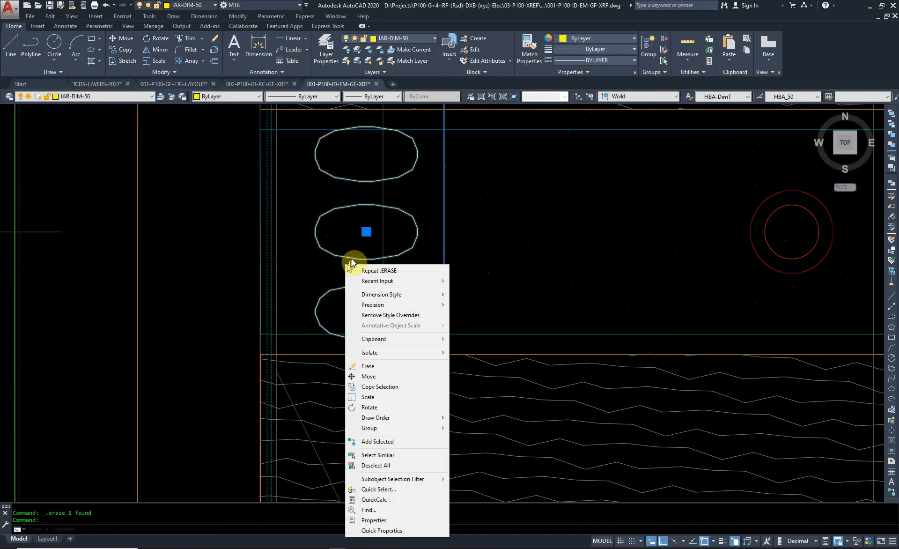
left_click(435, 455)
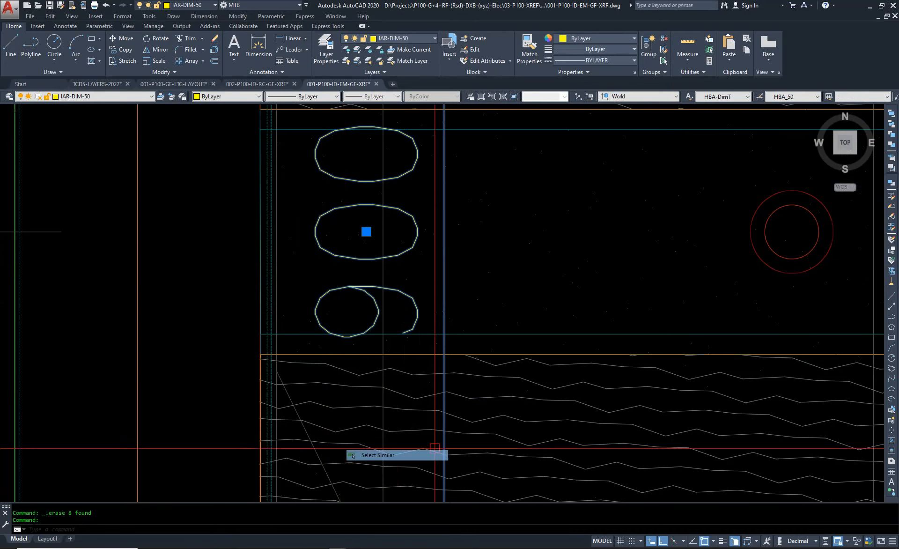
scroll(372, 253, "down", 5)
key("Delete")
Step: Check the whole EM lobby plan for leftover dimensions
scroll(358, 239, "down", 2)
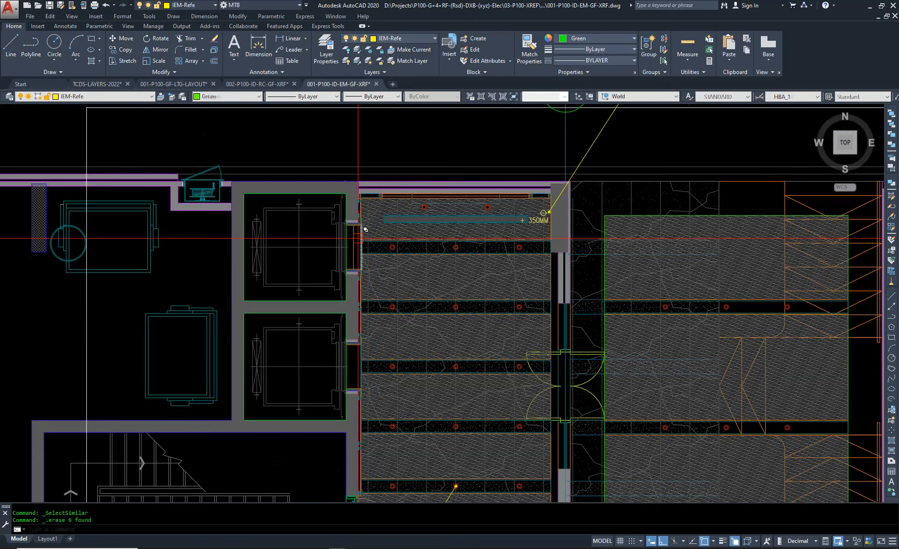
scroll(358, 239, "down", 1)
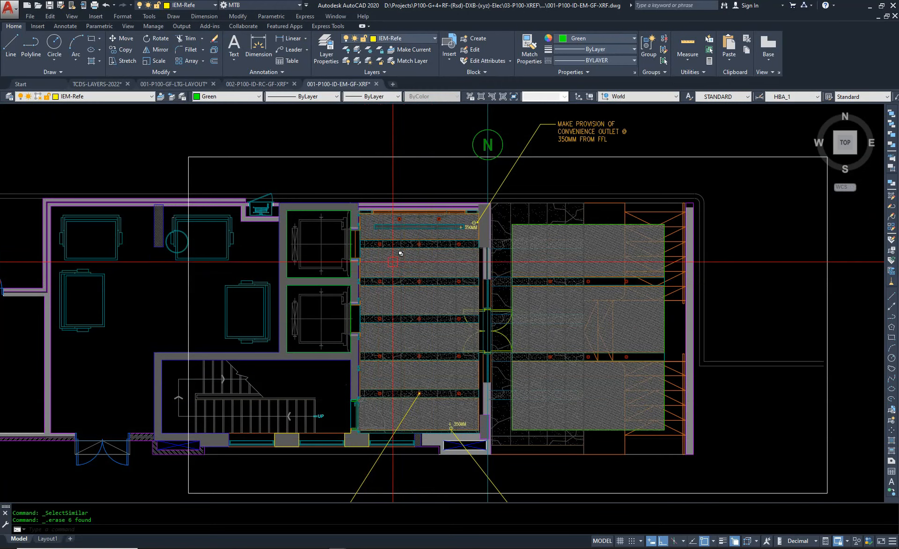
scroll(388, 254, "down", 3)
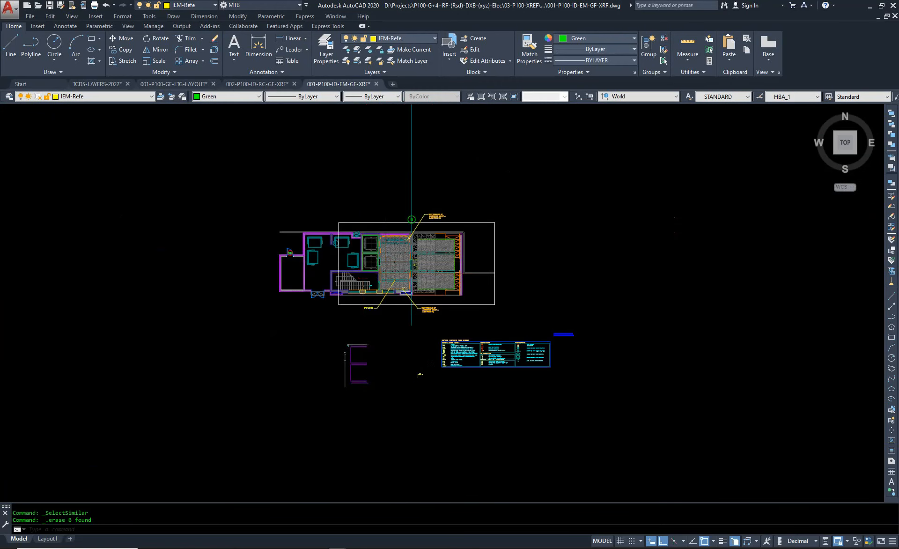
scroll(371, 185, "up", 3)
scroll(385, 301, "up", 4)
key("Escape")
key("Escape")
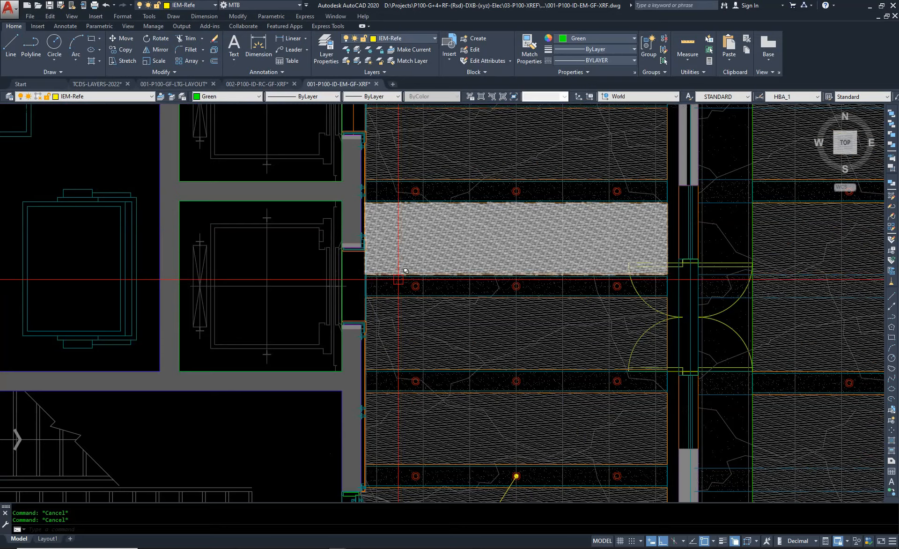
Step: Match the properties of a lobby spotlight onto the two lift-shaft rectangles
scroll(385, 301, "up", 4)
scroll(421, 287, "up", 2)
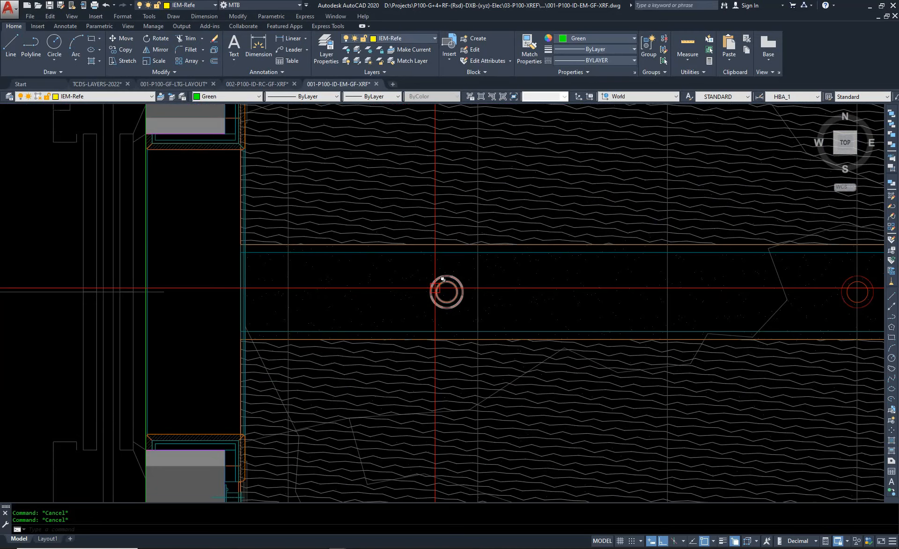
type("ma")
key("space")
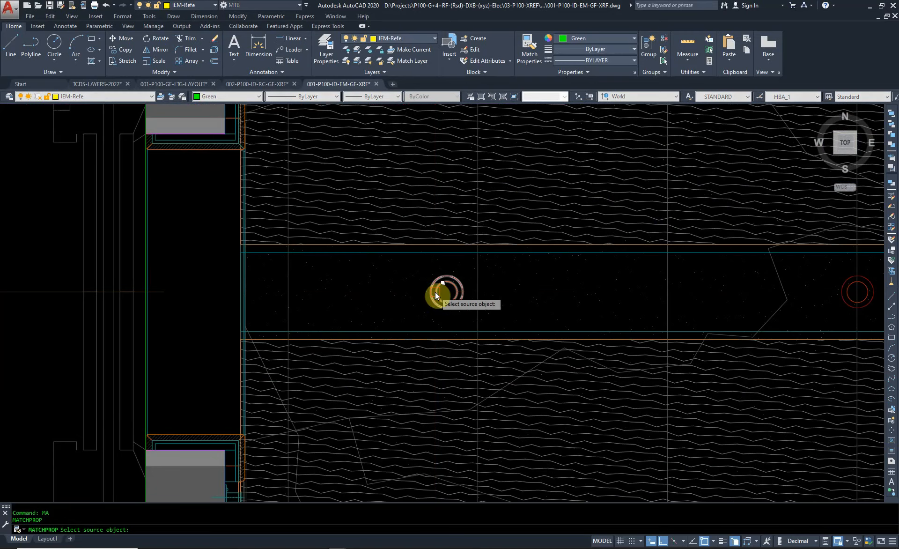
left_click(435, 292)
key("space")
scroll(439, 298, "down", 2)
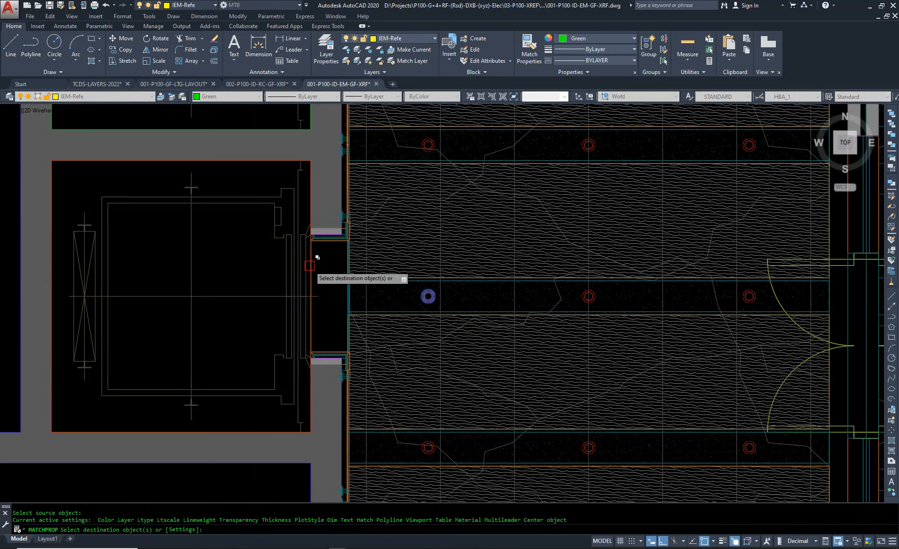
left_click(311, 268)
key("space")
scroll(315, 290, "down", 1)
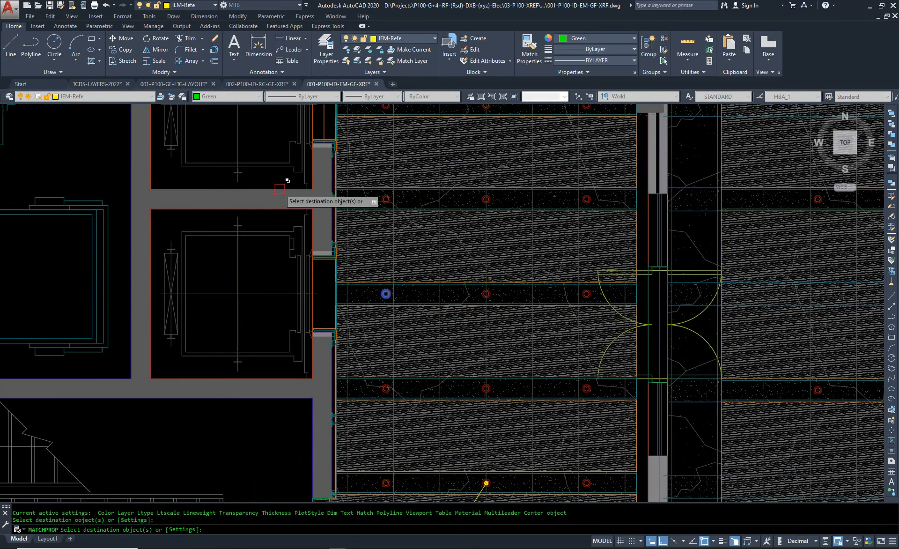
left_click(279, 189)
key("Escape")
key("Escape")
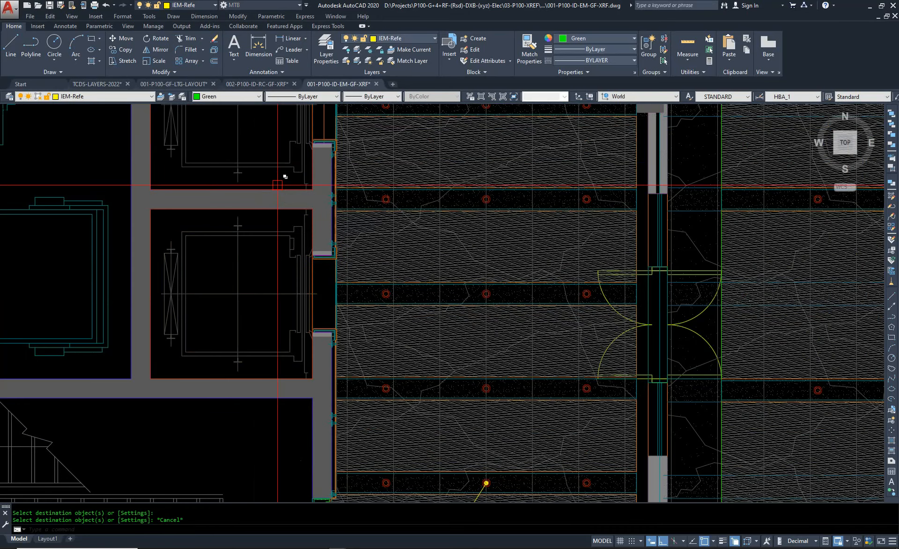
Step: Start isolating layers and pick a lift-shaft rectangle and a lobby spotlight as layers to keep
type("li")
key("space")
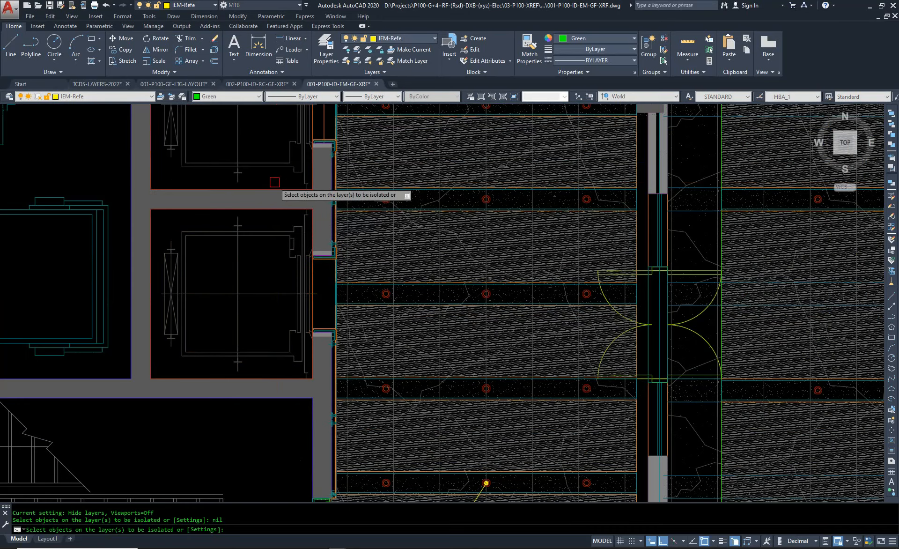
left_click(276, 189)
scroll(389, 189, "up", 5)
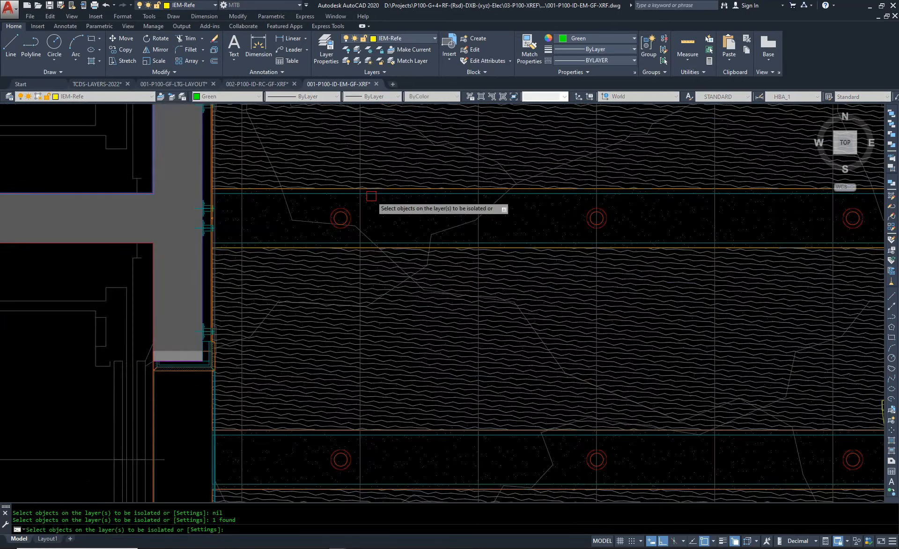
left_click(130, 364)
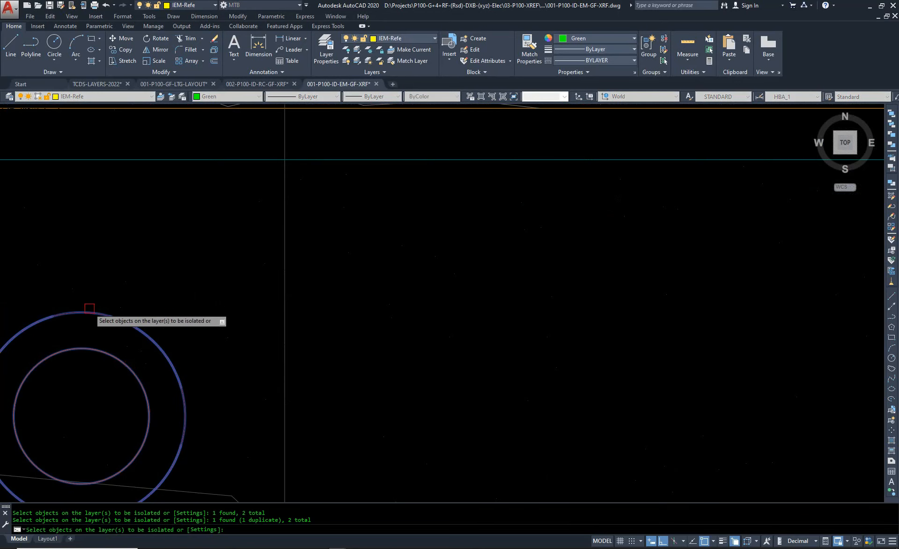
scroll(148, 330, "down", 5)
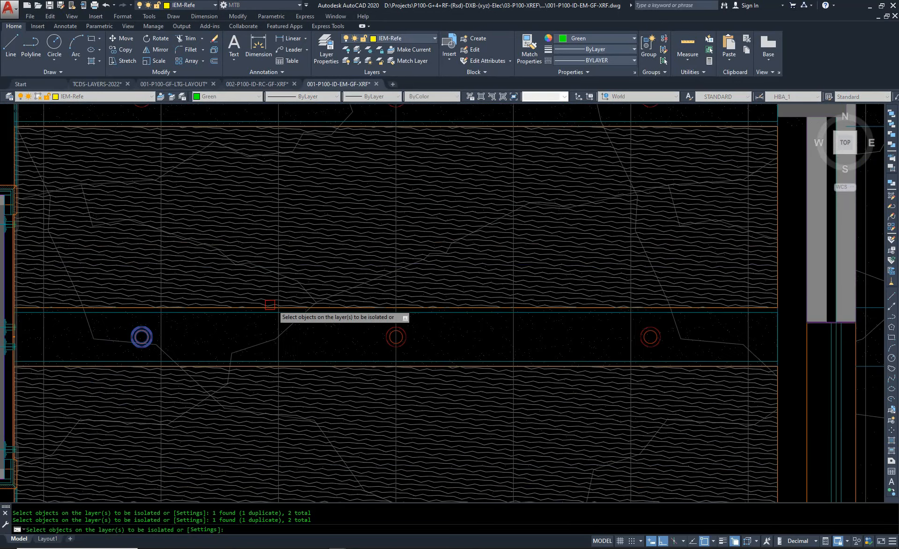
Step: Add the convenience outlet symbol, its 350MM text and its leader to the selection, and isolate the layers of all picked objects
scroll(269, 305, "down", 5)
scroll(486, 168, "up", 7)
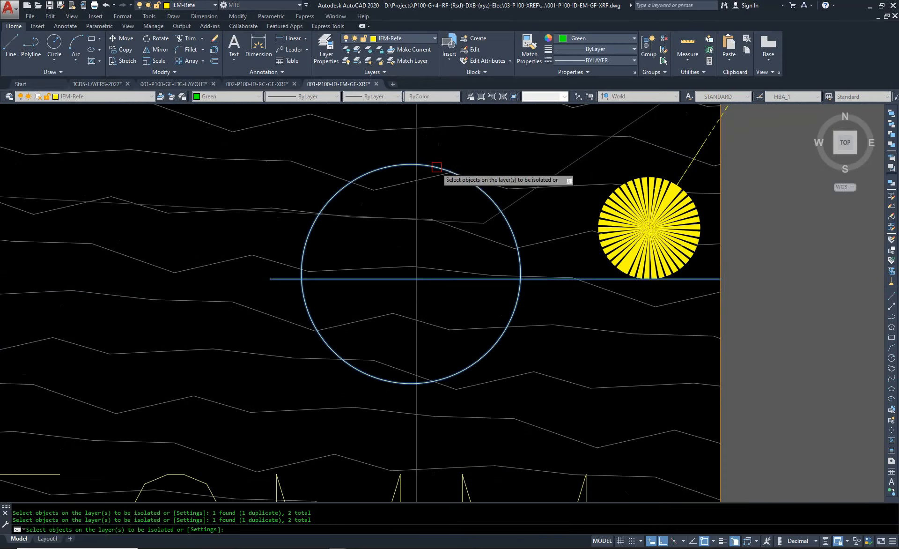
left_click(436, 166)
scroll(429, 188, "down", 2)
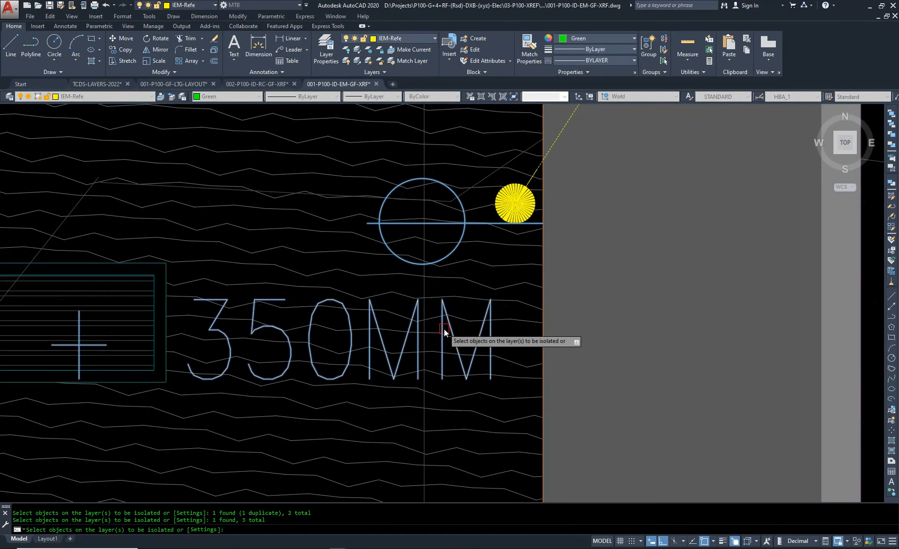
left_click(387, 329)
scroll(386, 329, "down", 6)
scroll(436, 243, "down", 3)
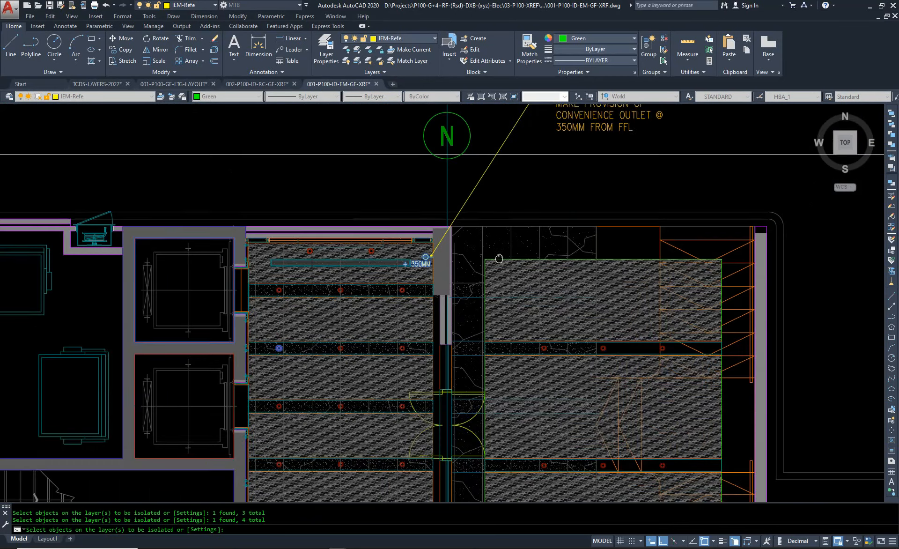
middle_click_drag(499, 257, 458, 361)
left_click(565, 178)
left_click(493, 274)
key("Return")
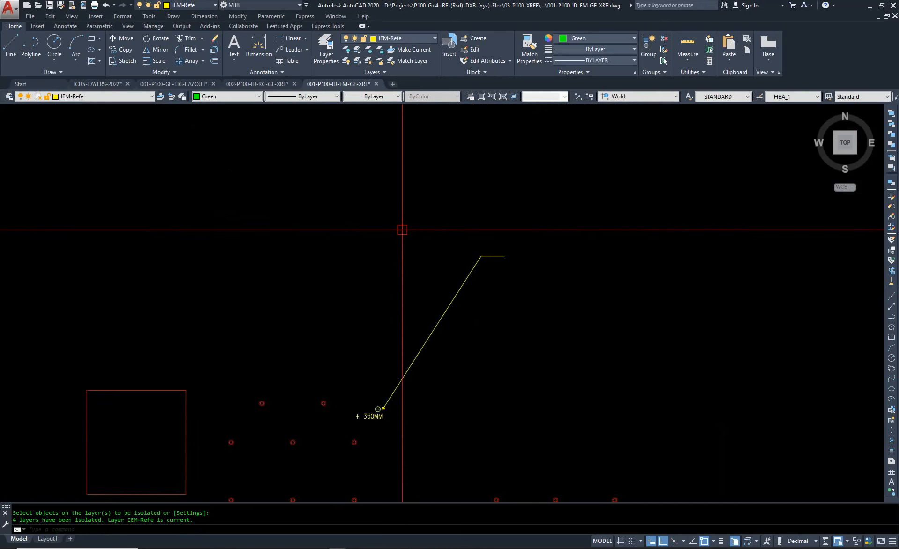
scroll(387, 361, "down", 2)
scroll(393, 265, "down", 2)
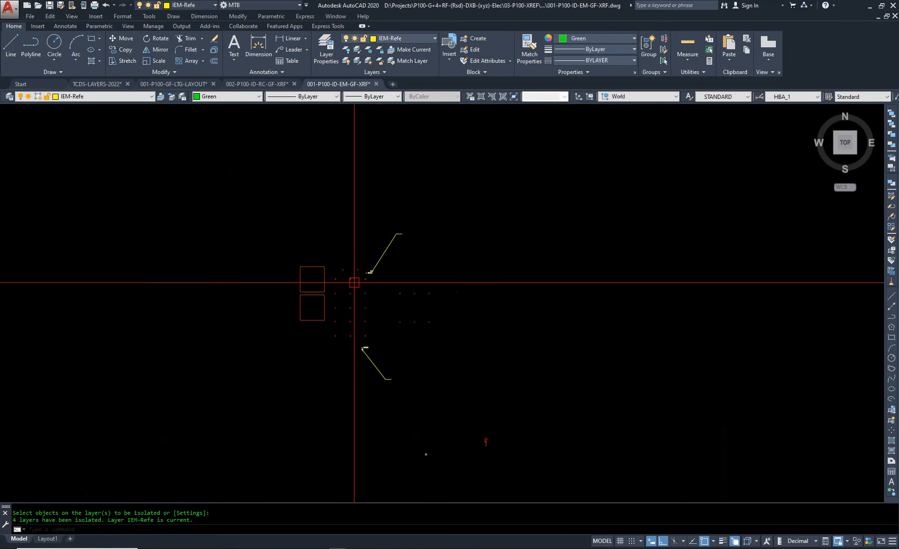
key("Escape")
scroll(331, 288, "down", 2)
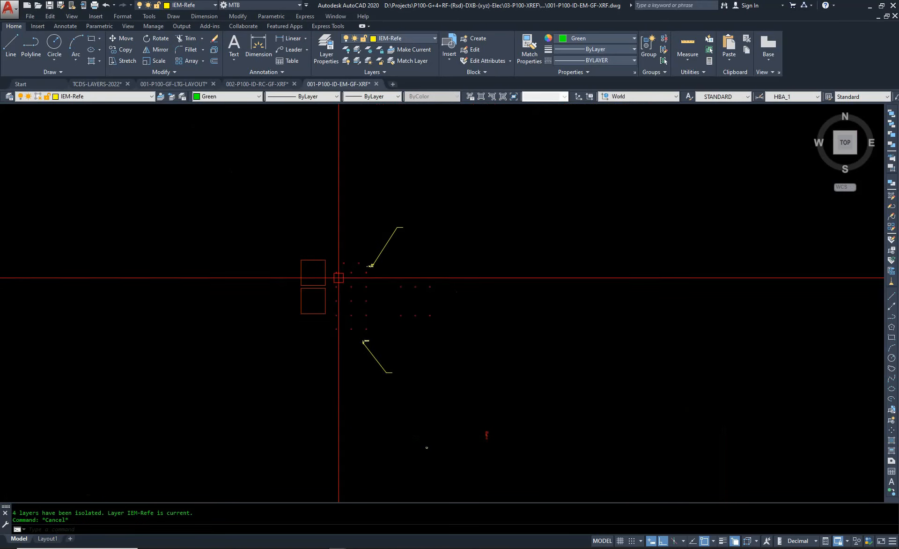
Step: Copy all the isolated lighting, outlet and lift-shaft objects about 69400 mm straight down from the original plan
key("Escape")
type("CO")
key("Return")
left_click(474, 365)
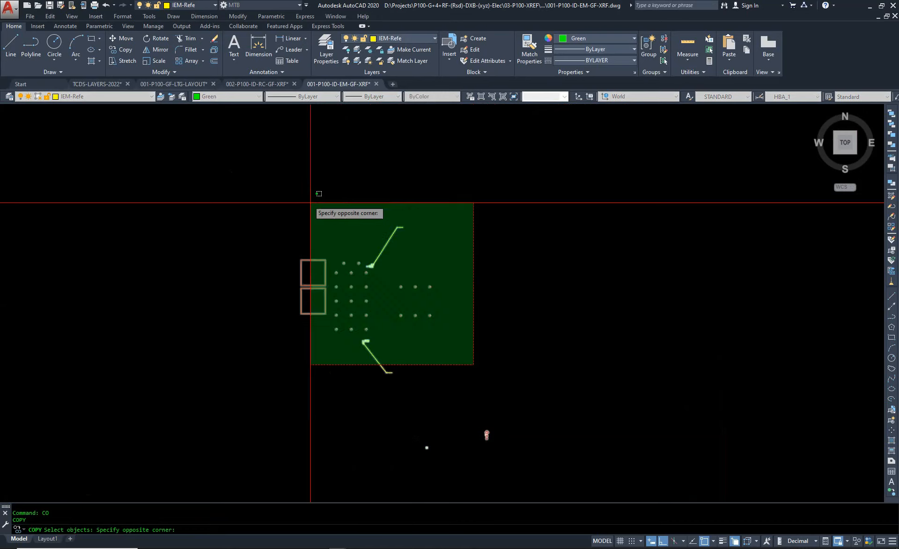
left_click(311, 201)
left_click(458, 187)
left_click(353, 342)
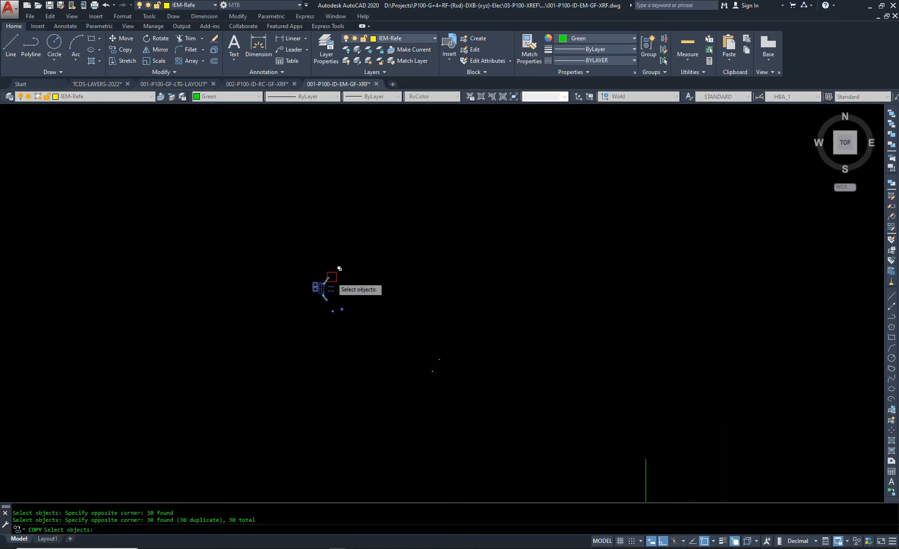
key("Return")
left_click(323, 287)
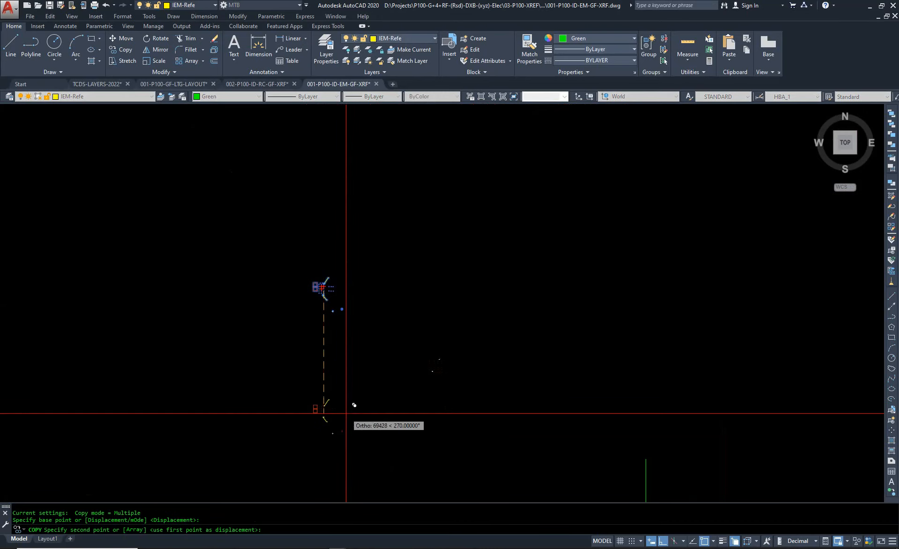
left_click(347, 413)
key("Escape")
Step: Begin entering a command beside the original set of isolated lighting objects
scroll(323, 293, "up", 2)
type("O")
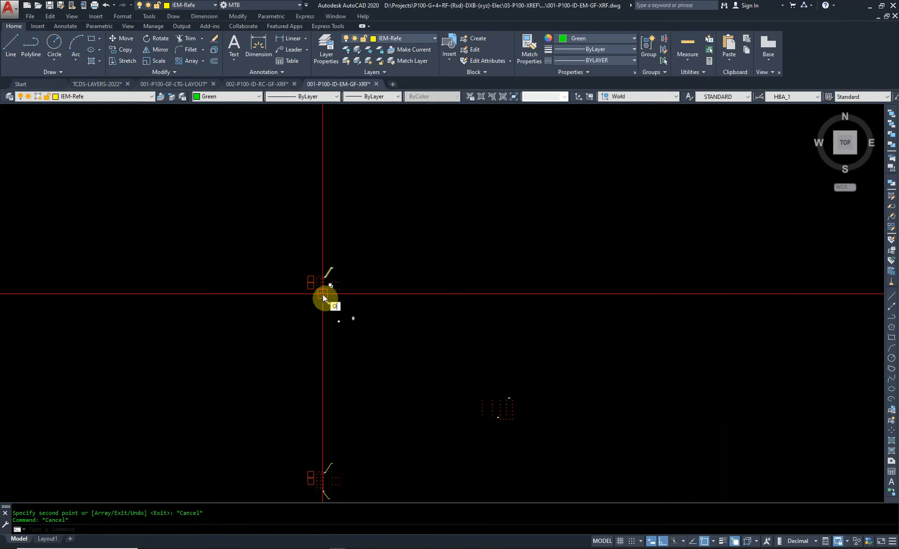
Step: Turn on all the layers in the 001-P100-ID-EM-GF-XRF drawing
type("N")
key("Return")
scroll(358, 291, "up", 2)
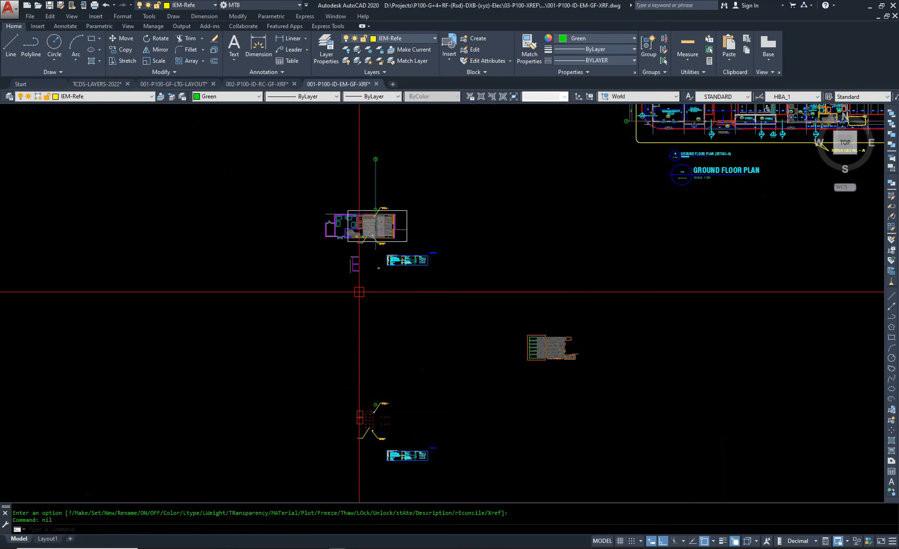
Step: Erase the duplicate spotlight, outlet and note objects from the upper floor plan, excluding the two lift rectangles from the selection
scroll(370, 435, "up", 4)
scroll(312, 384, "down", 5)
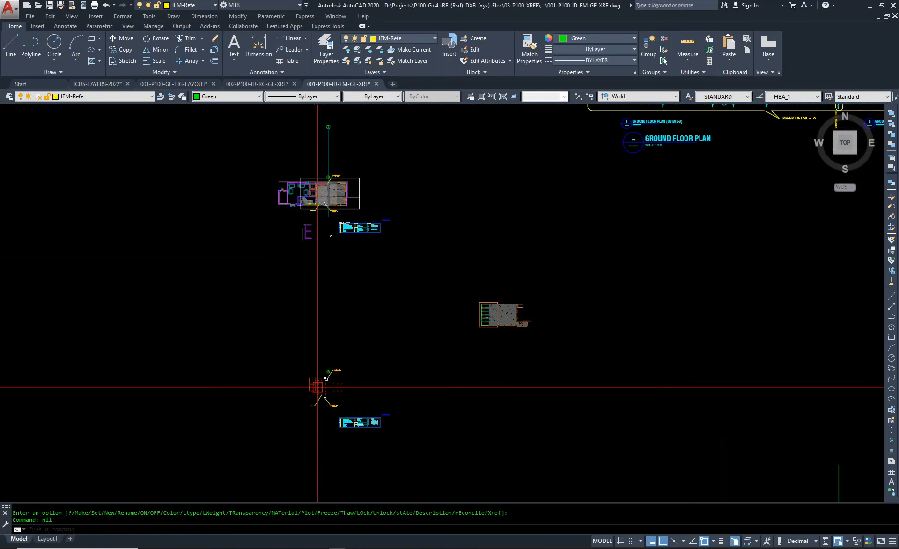
type("E")
key("Return")
scroll(328, 182, "up", 8)
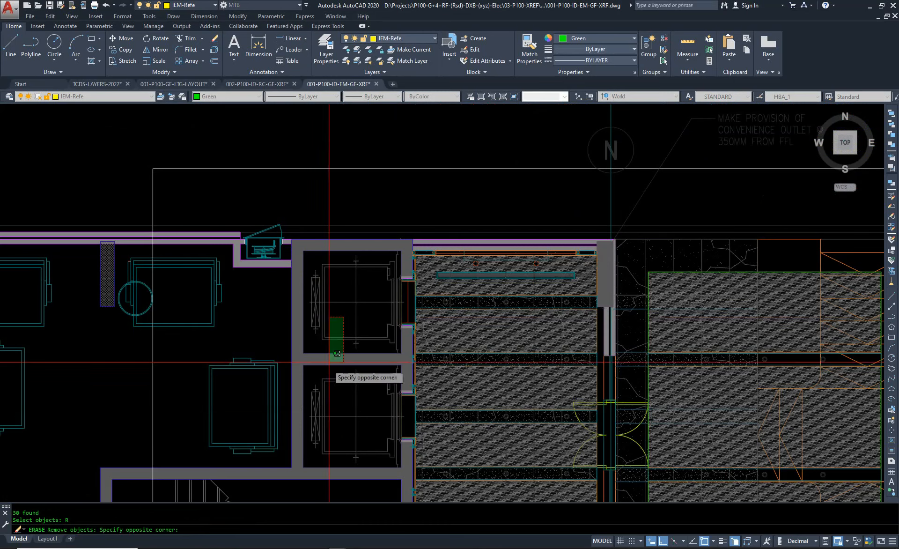
left_click(337, 354)
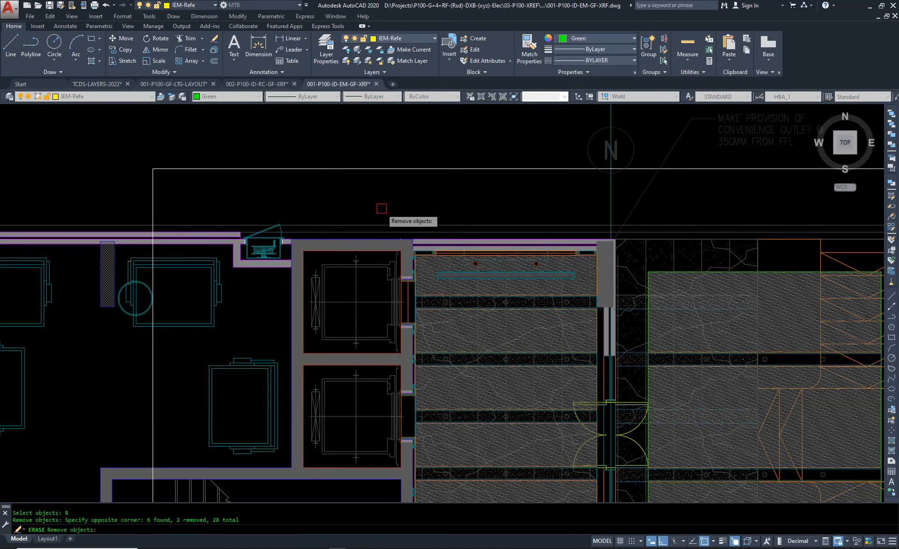
key("Return")
Step: Examine a remaining light symbol beside the lifts and check the surrounding upper floor plan
scroll(494, 261, "up", 6)
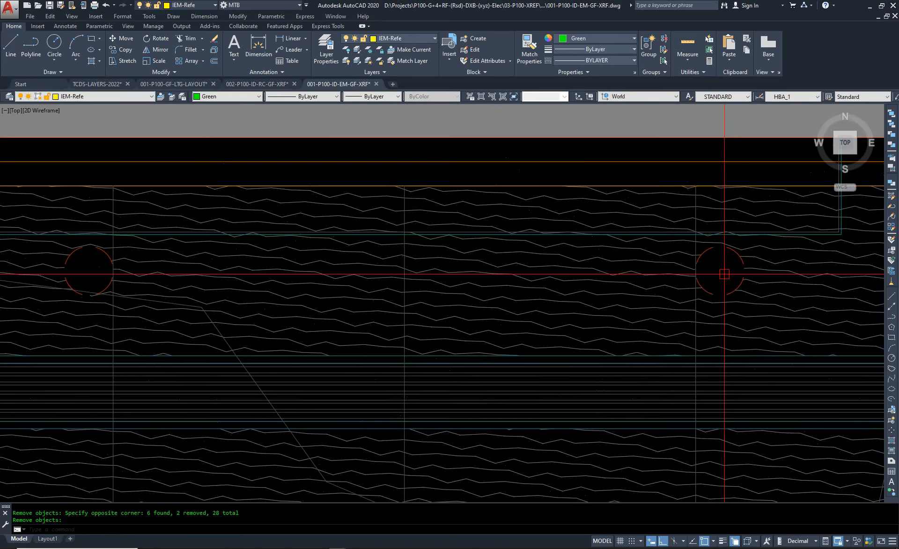
left_click(703, 253)
scroll(363, 205, "down", 4)
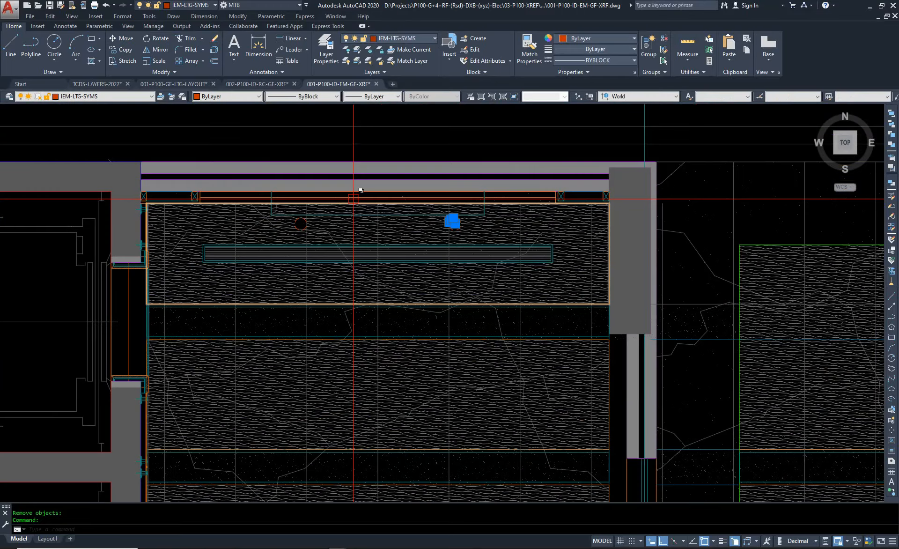
scroll(363, 205, "down", 2)
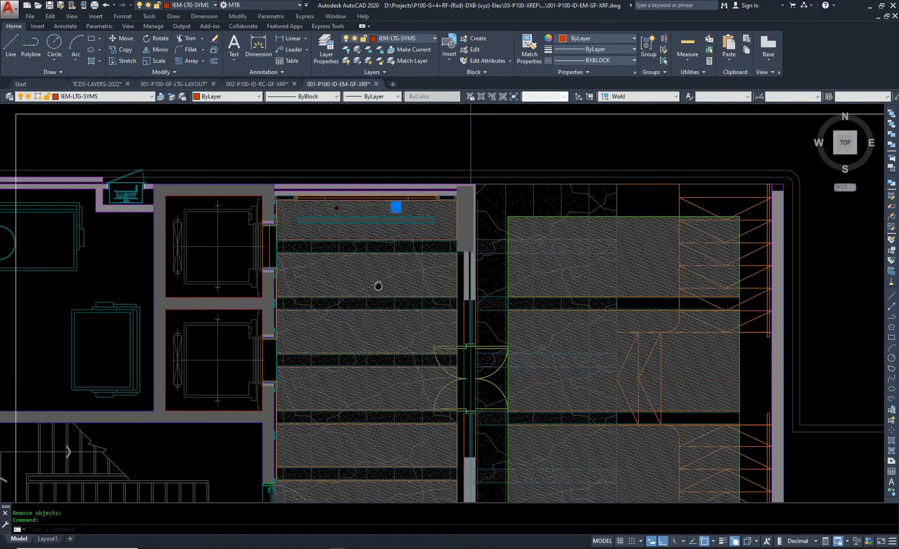
scroll(378, 283, "up", 3)
scroll(378, 286, "down", 8)
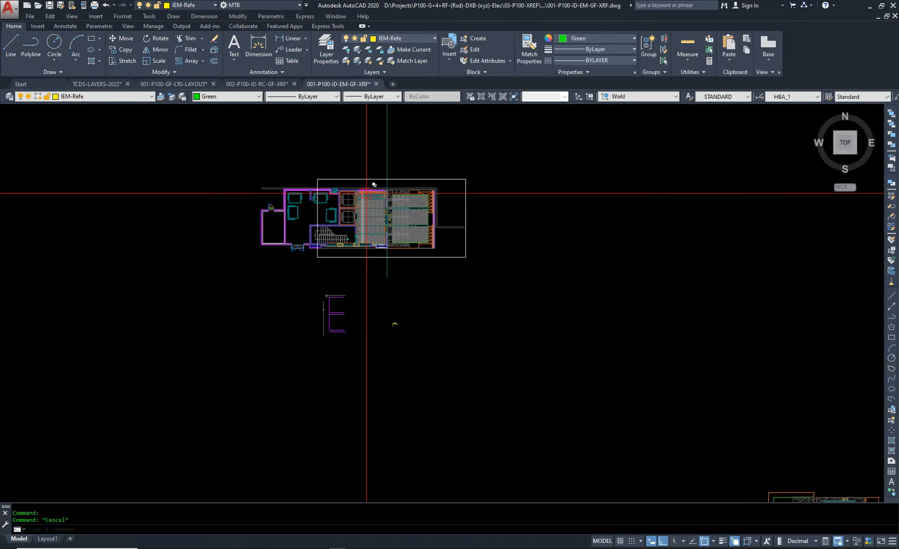
key("Escape")
scroll(400, 173, "up", 5)
scroll(400, 173, "down", 10)
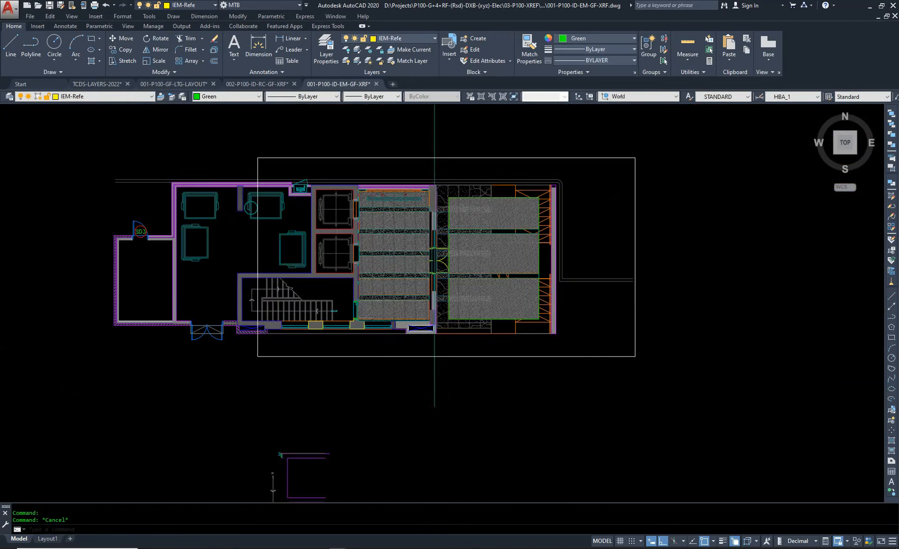
Step: Compare the separate spotlight and convenience outlet layout below with the upper floor plan
scroll(384, 362, "up", 6)
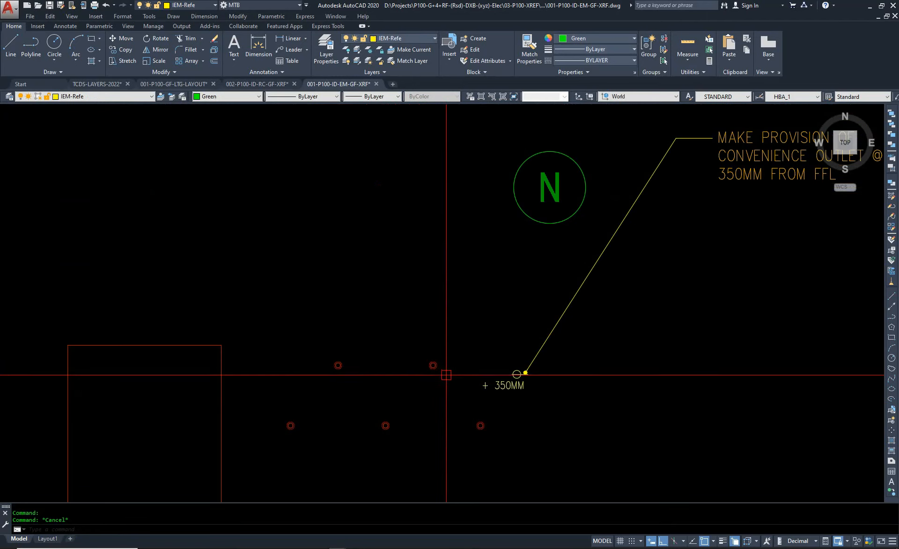
scroll(445, 373, "up", 4)
left_click(444, 365)
left_click(375, 308)
scroll(400, 316, "down", 7)
key("Escape")
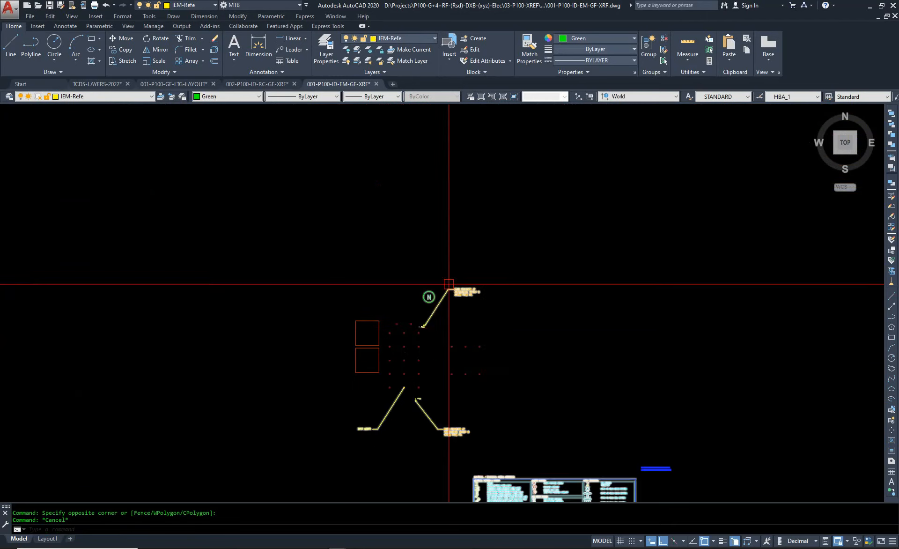
middle_click_drag(426, 301, 377, 426)
scroll(378, 417, "down", 2)
scroll(379, 131, "up", 3)
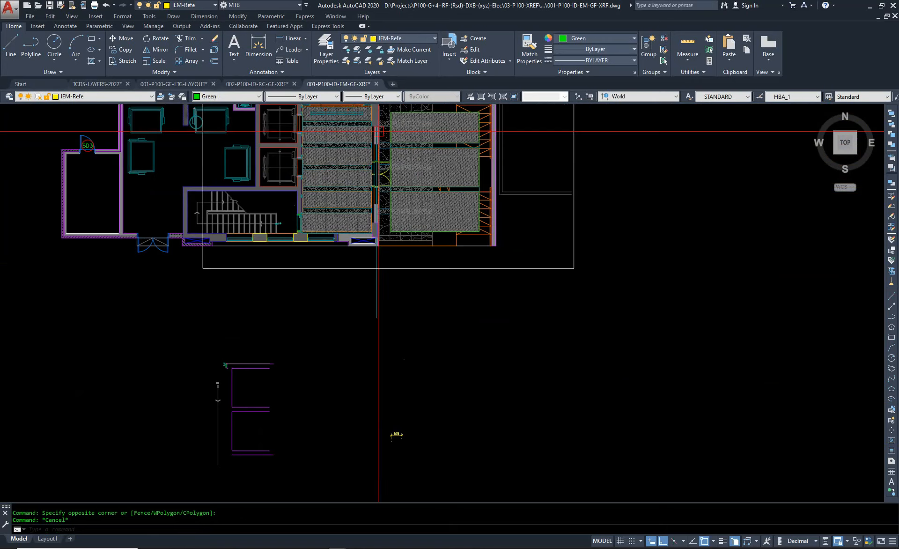
scroll(377, 141, "up", 2)
scroll(395, 326, "down", 2)
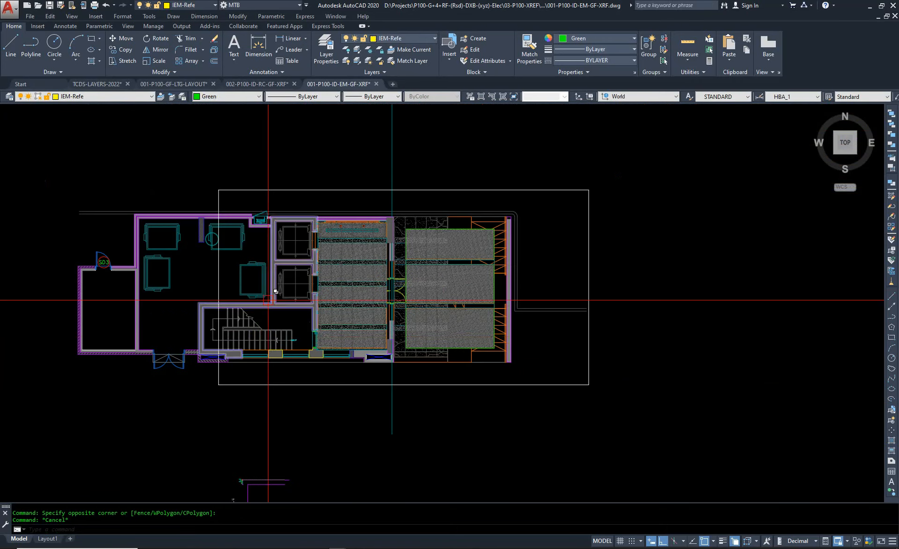
Step: Erase the entire upper floor plan together with the loose outlines and symbols just below it
scroll(488, 356, "down", 3)
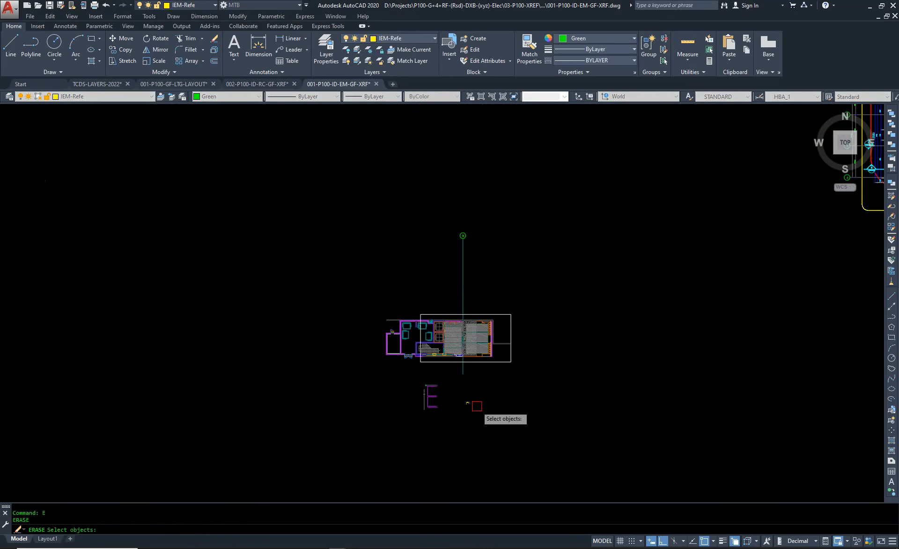
scroll(477, 405, "up", 5)
scroll(406, 349, "down", 5)
left_click_drag(505, 385, 308, 166)
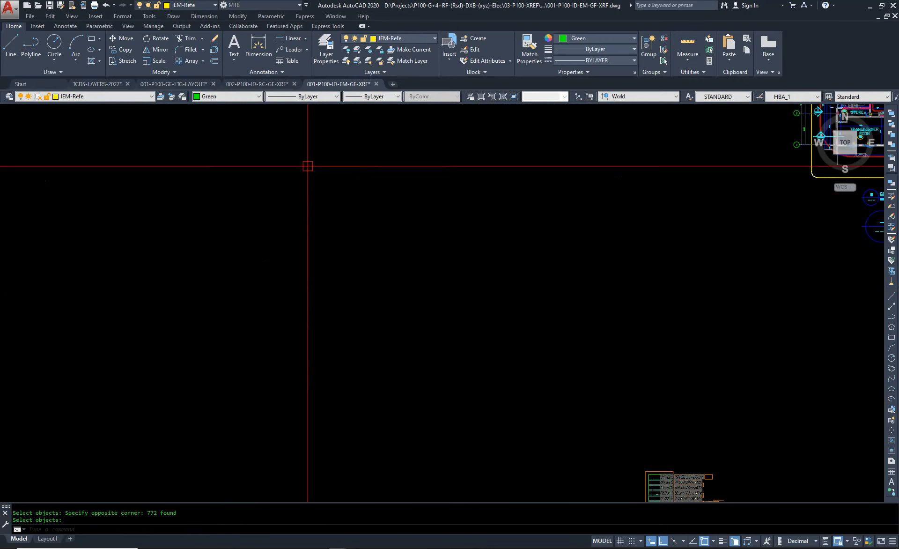
key("Escape")
Step: Try deleting one spotlight symbol from the remaining lighting layout and undo the change
scroll(368, 323, "down", 3)
scroll(387, 357, "up", 8)
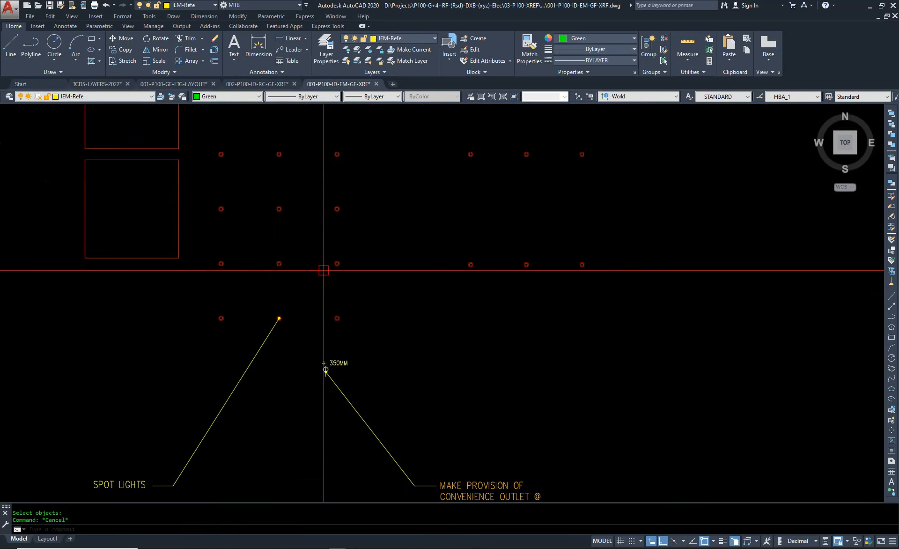
scroll(342, 257, "up", 6)
left_click(323, 247)
scroll(337, 244, "up", 4)
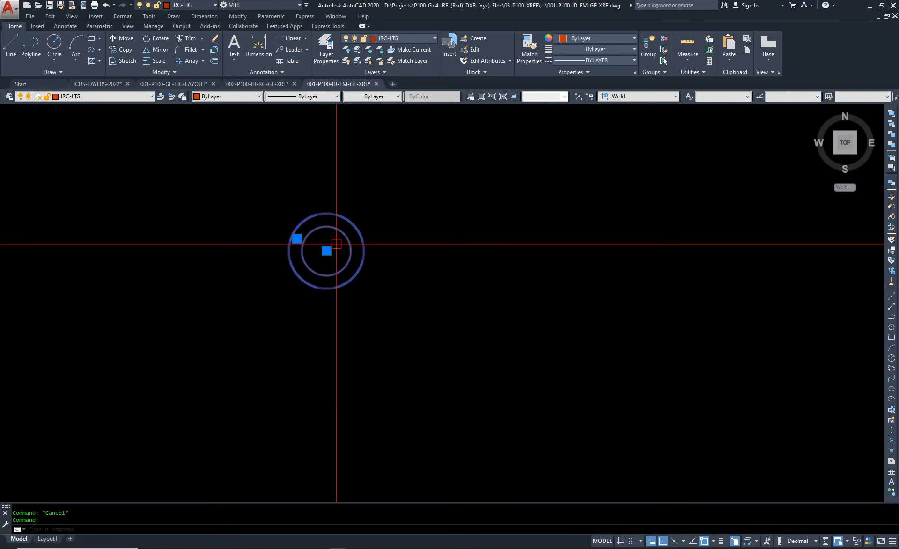
key("ctrl+z")
scroll(359, 279, "down", 5)
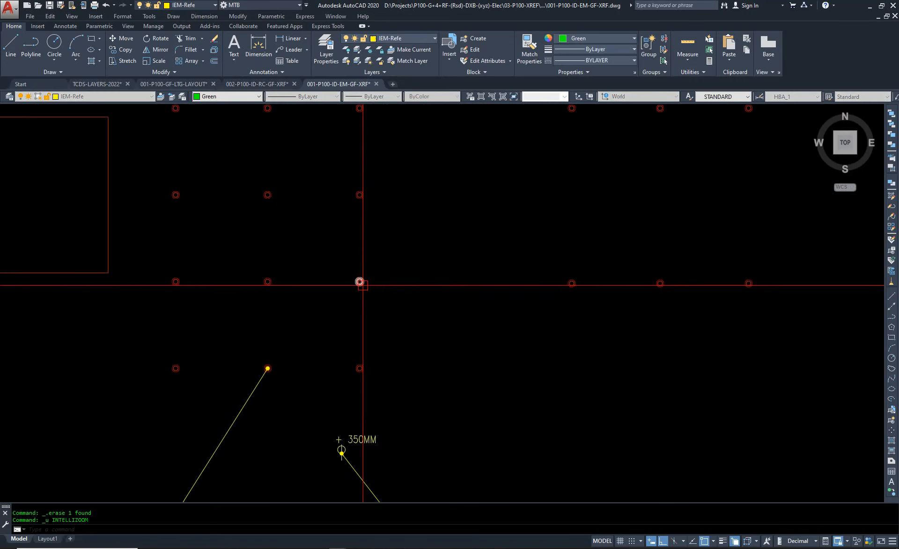
Step: Explode the block that combines the N grid bubble with the convenience outlet leader notes
scroll(379, 152, "up", 4)
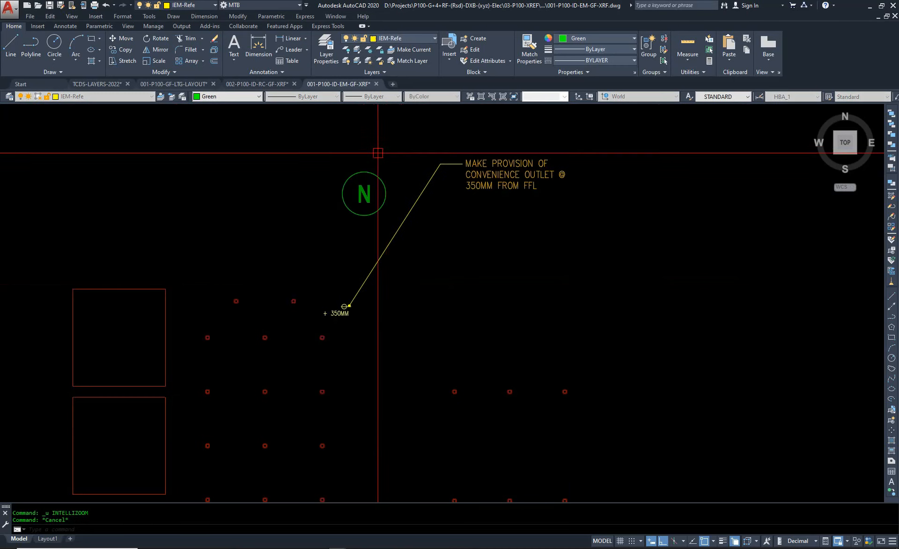
left_click(377, 150)
left_click(321, 206)
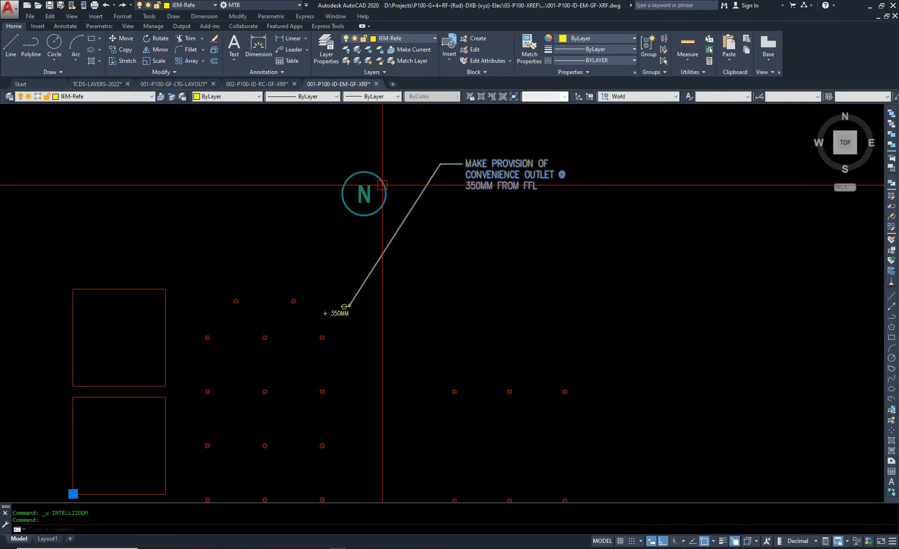
key("ctrl+z")
key("space")
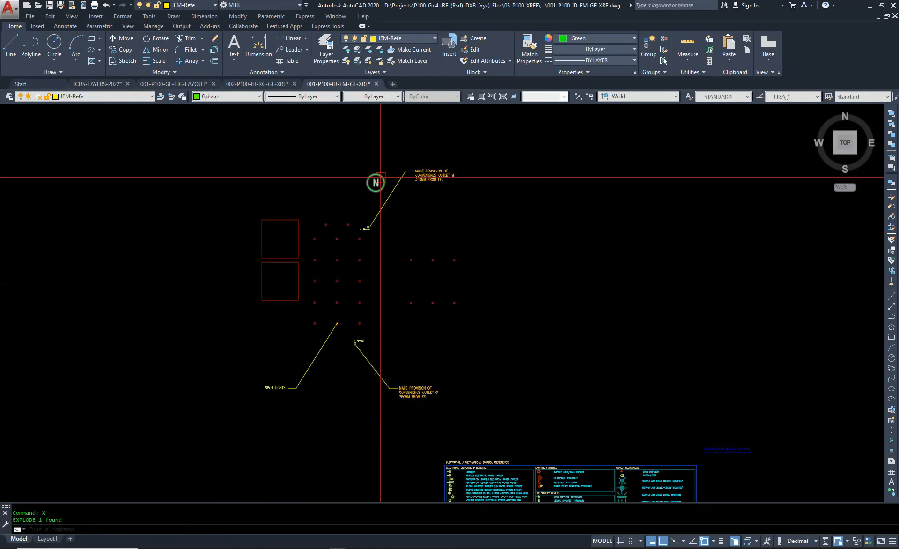
Step: Erase the N grid bubble beside the upper convenience outlet note
scroll(379, 175, "up", 4)
key("Escape")
key("Escape")
type("e")
key("space")
left_click(381, 165)
left_click(328, 212)
key("space")
scroll(374, 201, "down", 8)
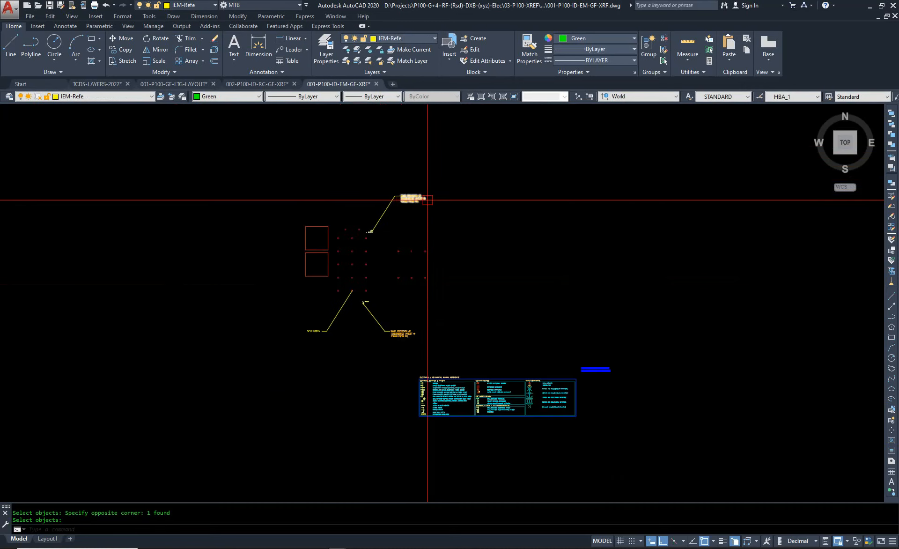
scroll(383, 262, "down", 4)
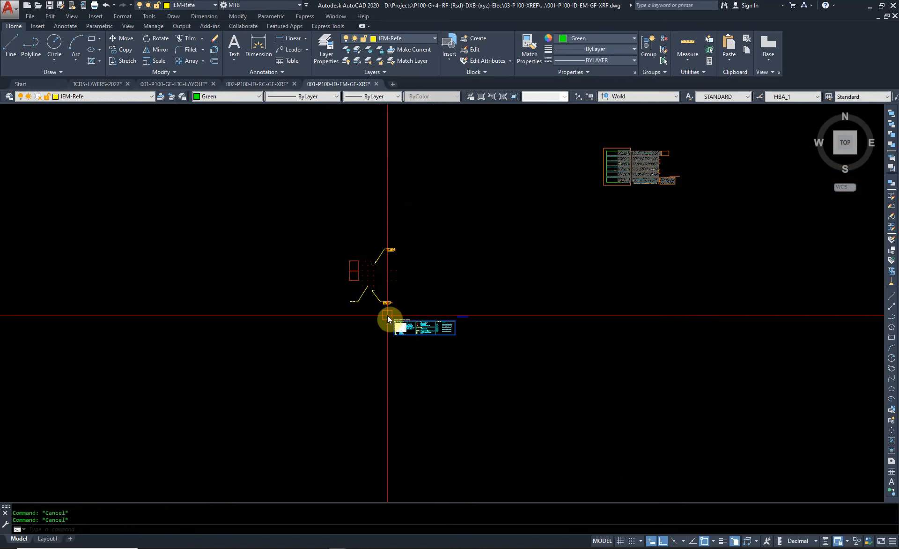
left_click(415, 236)
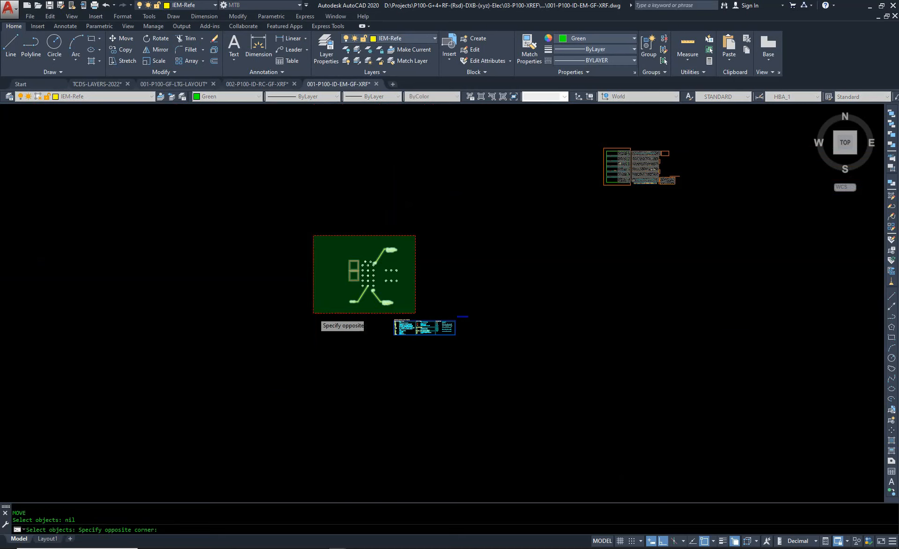
left_click(314, 321)
scroll(361, 263, "up", 7)
key("Escape")
scroll(295, 251, "down", 8)
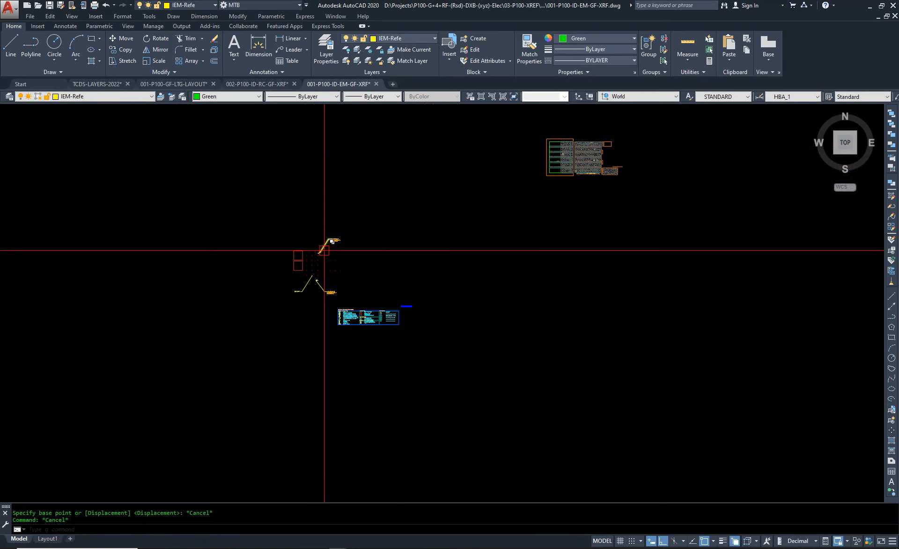
Step: Copy the lift rectangles, spotlights, outlets and leader notes onto the green lift rectangles east of the vertical green reference line
type("co")
key("Return")
left_click(377, 207)
left_click(249, 302)
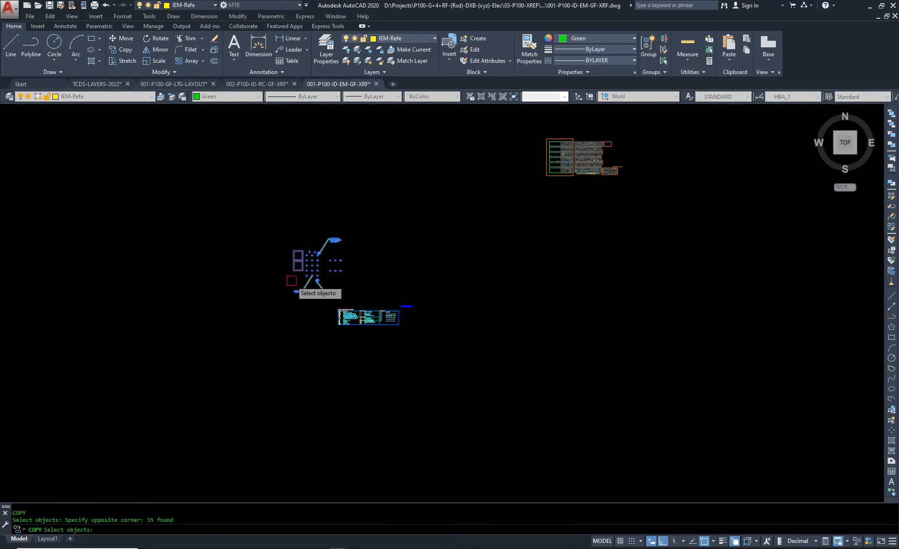
left_click(360, 219)
left_click(279, 294)
key("Return")
scroll(308, 239, "up", 4)
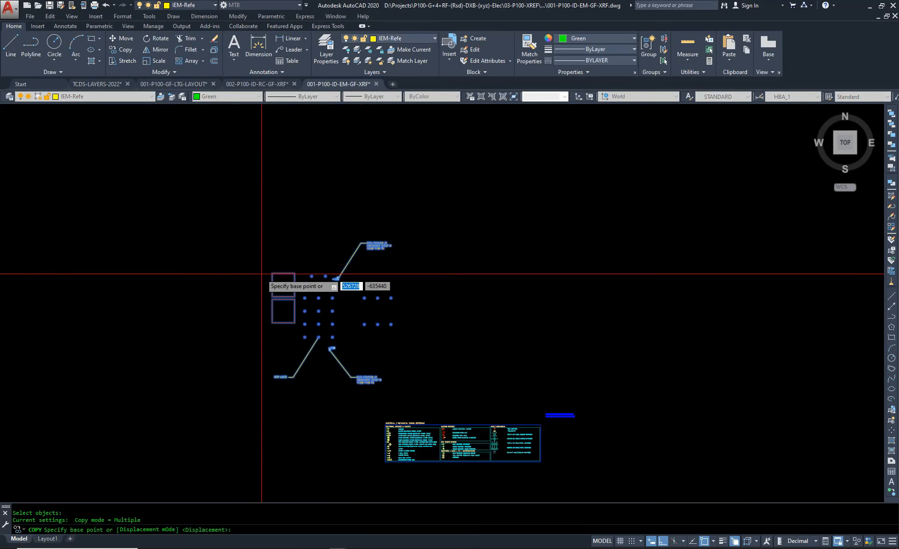
scroll(123, 253, "down", 5)
middle_click_drag(499, 250, 231, 362)
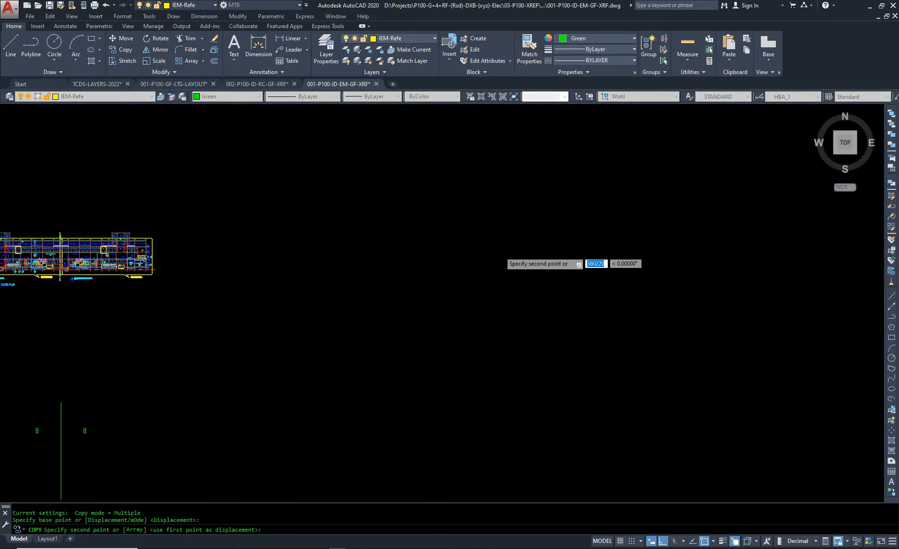
scroll(249, 341, "down", 2)
scroll(424, 328, "down", 1)
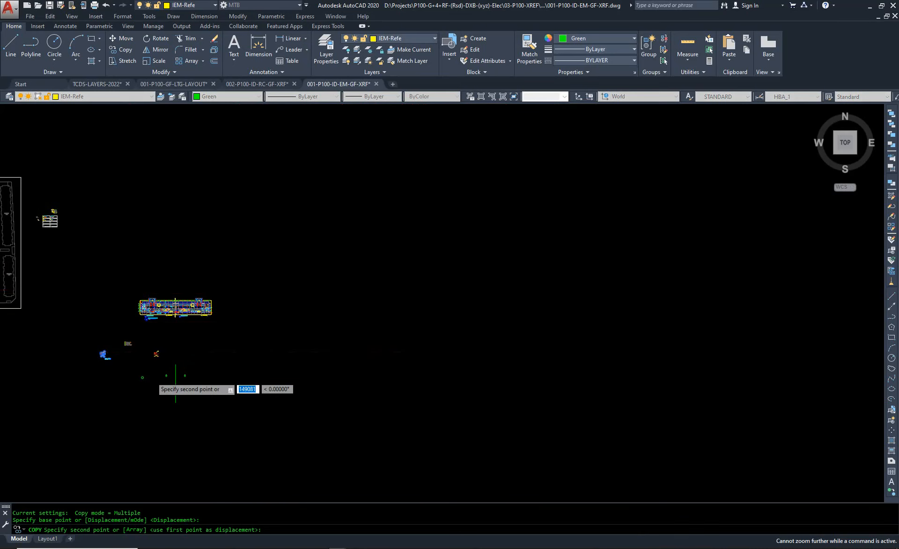
scroll(154, 370, "up", 10)
scroll(534, 328, "up", 7)
left_click(533, 324)
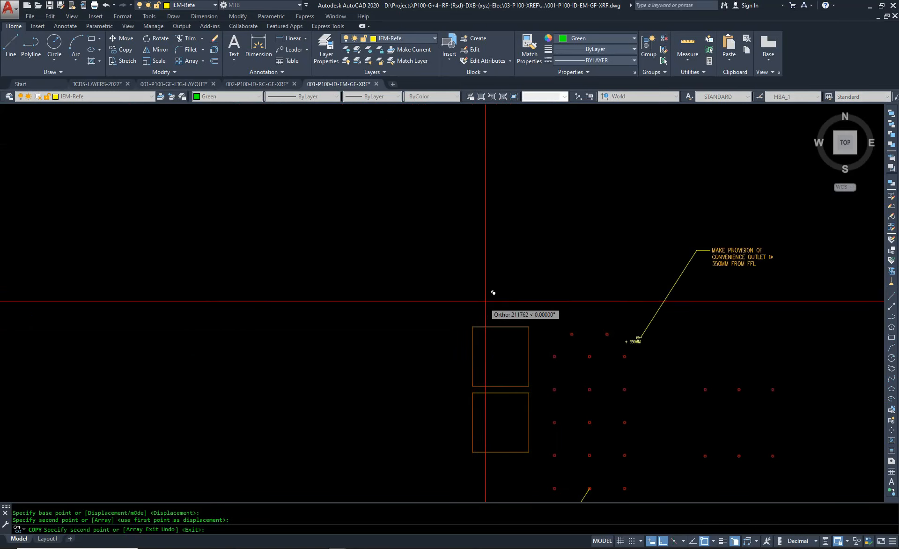
scroll(534, 288, "down", 4)
scroll(529, 295, "up", 3)
scroll(566, 355, "down", 5)
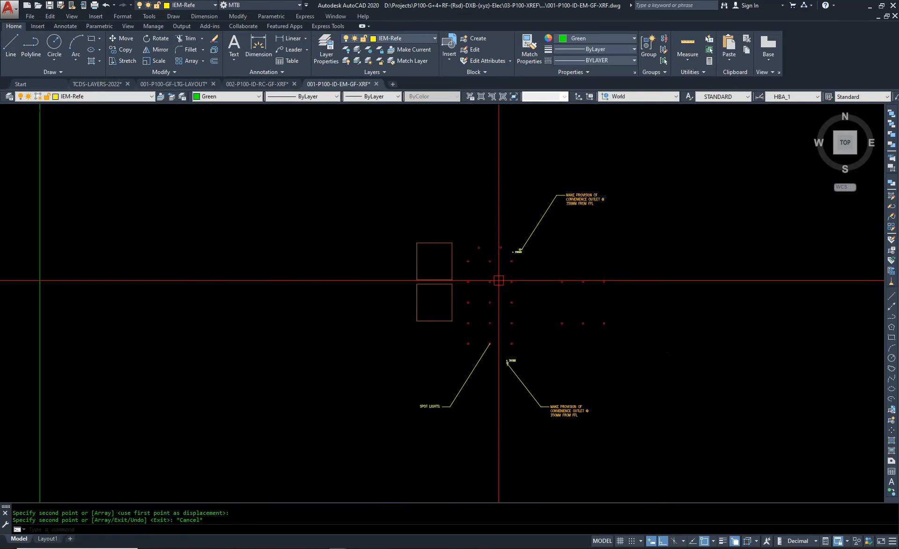
key("Escape")
key("Escape")
Step: Mirror the copied lighting and outlet layout across the vertical green reference line, keeping the source objects
type("mi")
key("Return")
left_click(426, 241)
left_click(661, 407)
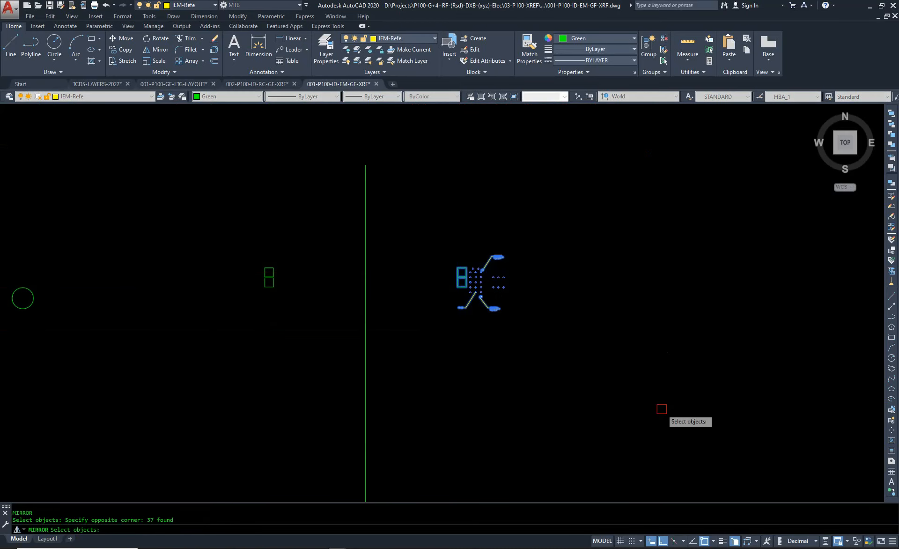
left_click(620, 391)
left_click(410, 219)
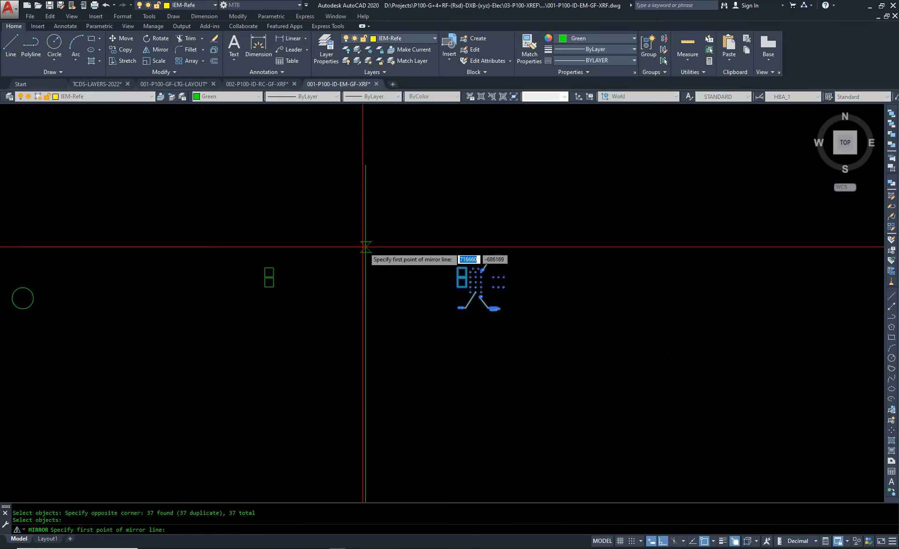
left_click(365, 244)
left_click(412, 393)
key("Return")
scroll(276, 272, "up", 8)
scroll(276, 273, "up", 5)
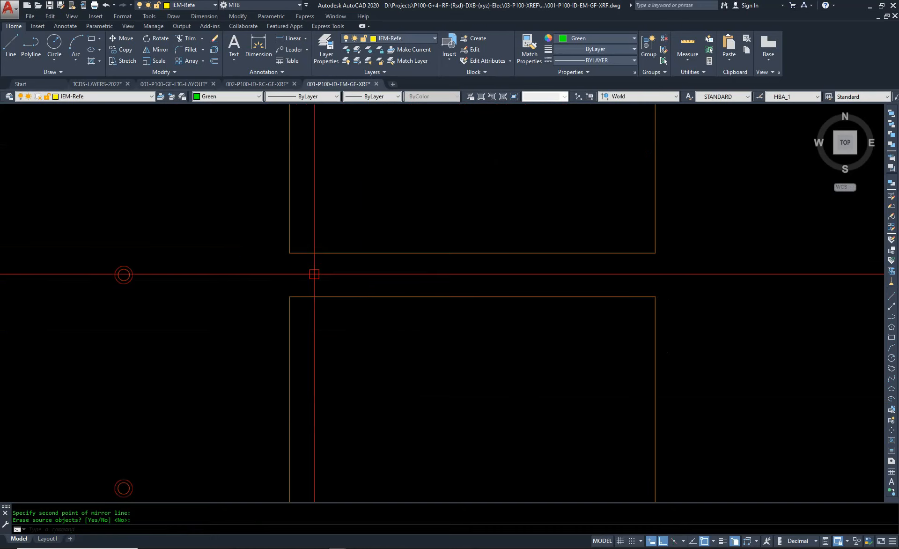
scroll(283, 299, "down", 10)
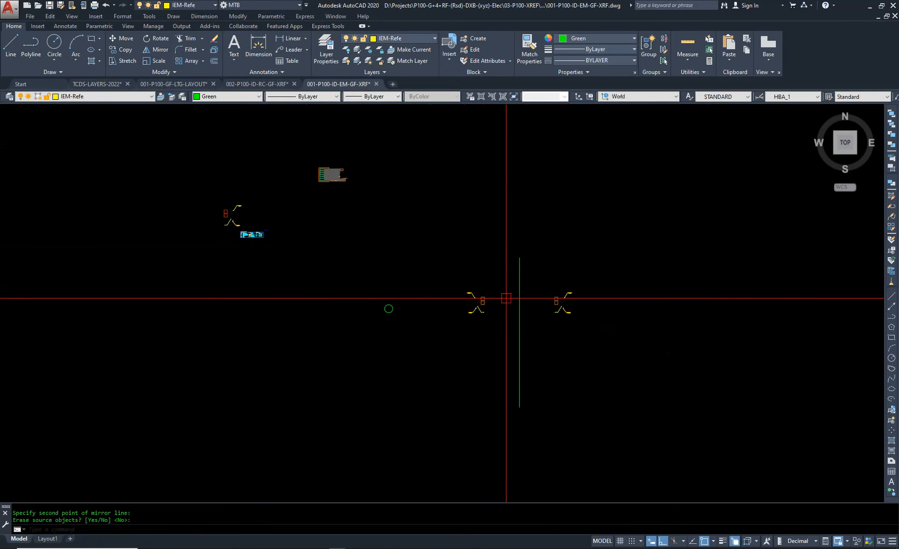
Step: Examine the copied lift rectangles, spotlights and outlet notes east of the vertical green reference line
scroll(521, 315, "up", 4)
scroll(549, 271, "up", 8)
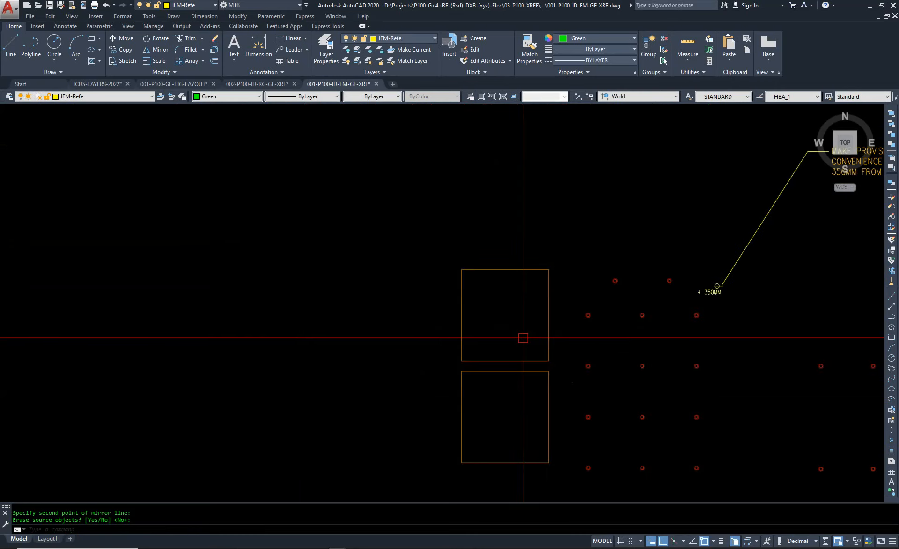
left_click(505, 360)
key("Escape")
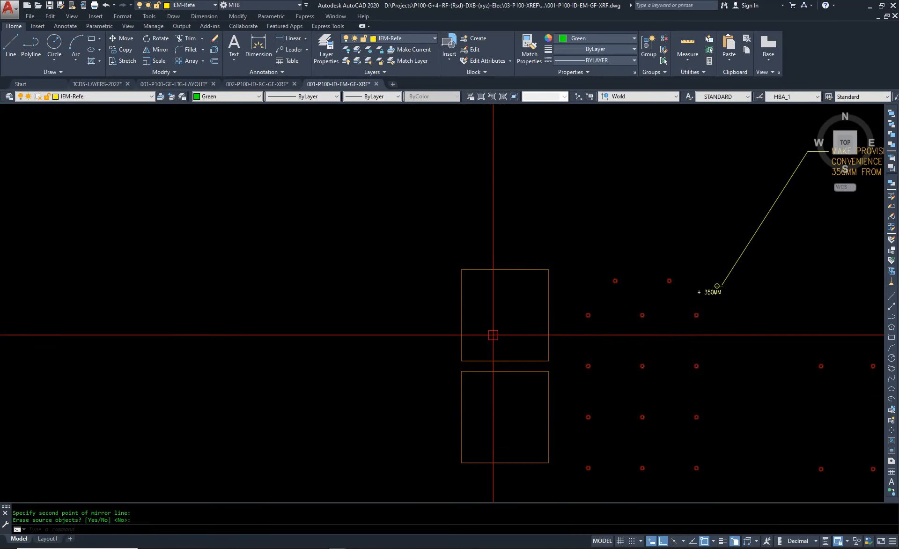
left_click(492, 334)
left_click(462, 416)
scroll(456, 327, "down", 6)
scroll(456, 326, "down", 8)
key("Escape")
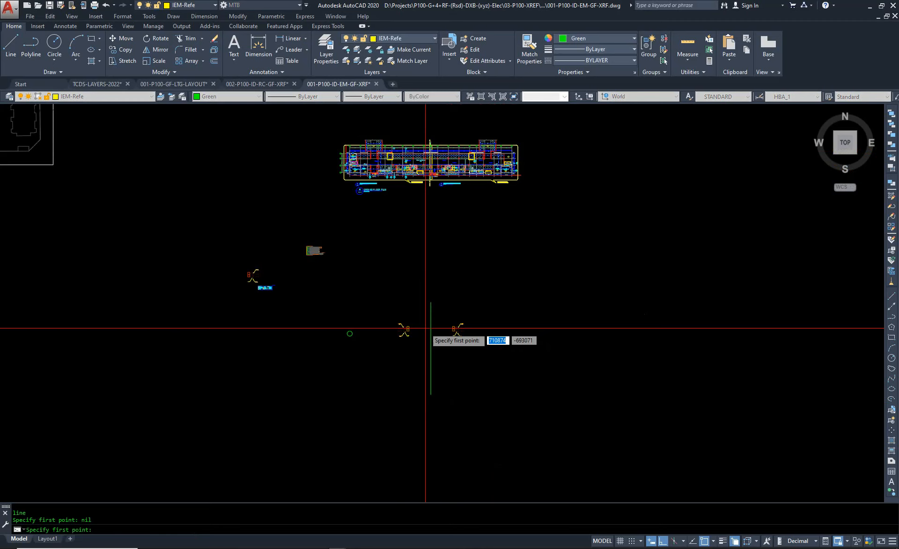
Step: Draw a horizontal line running west from the origin point 0,0,0
type(",0,0")
key("Return")
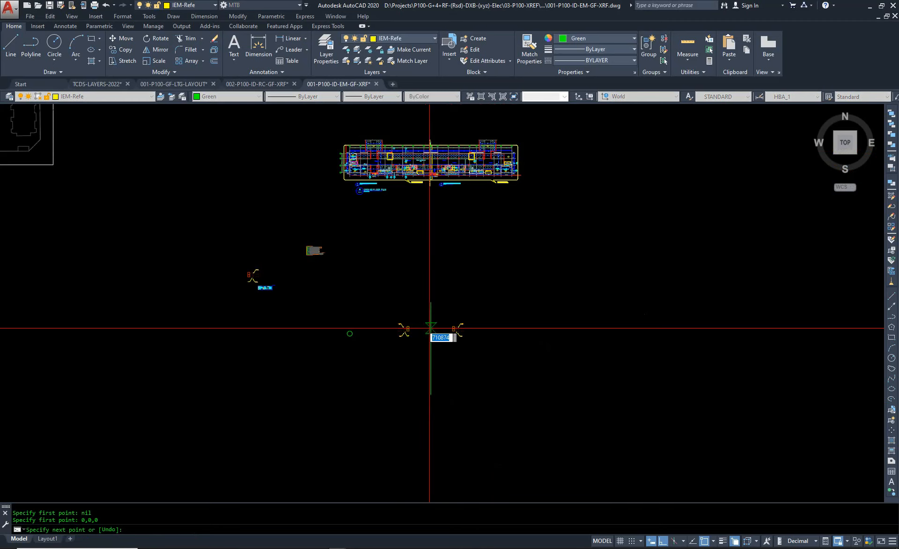
scroll(445, 356, "down", 6)
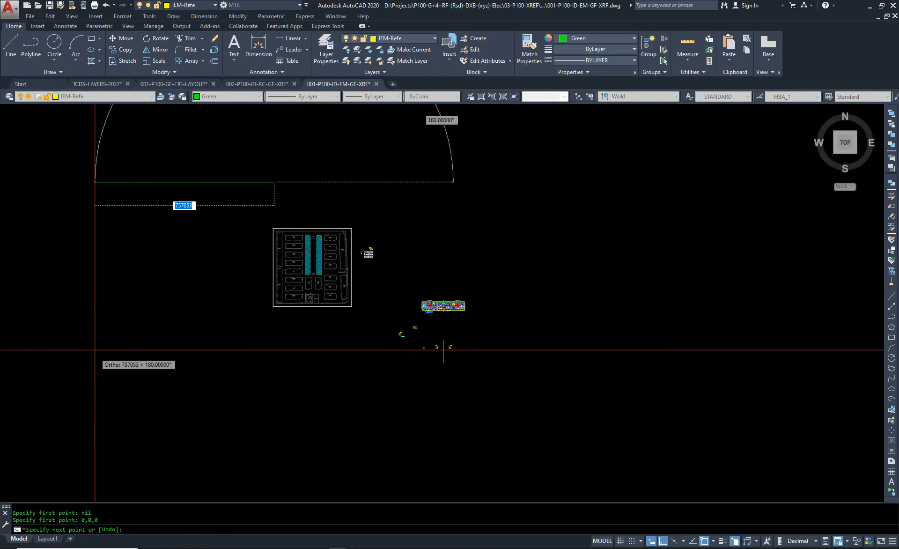
left_click(133, 217)
key("Escape")
key("Escape")
Step: Erase the large framed site plan, the small table beside it and the leftover pieces around them
type("e")
key("Return")
left_click(368, 209)
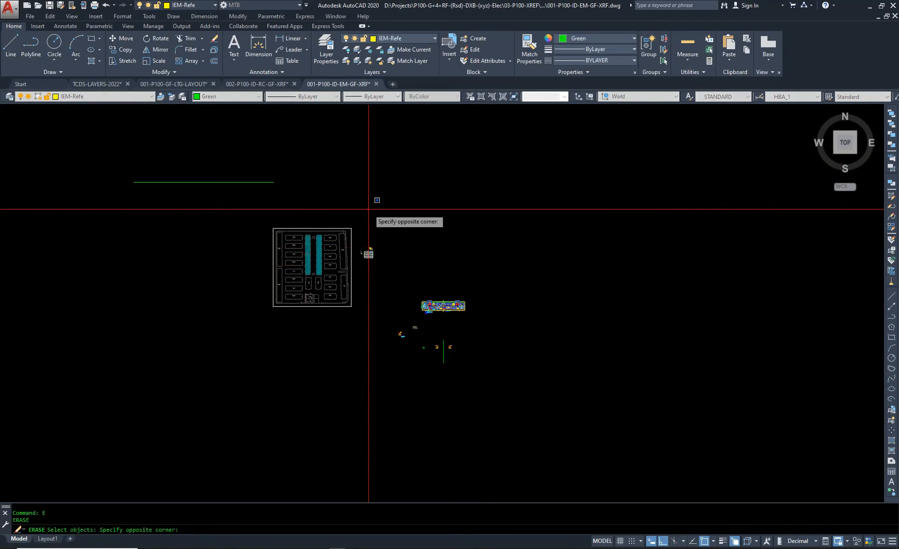
left_click(234, 295)
key("Return")
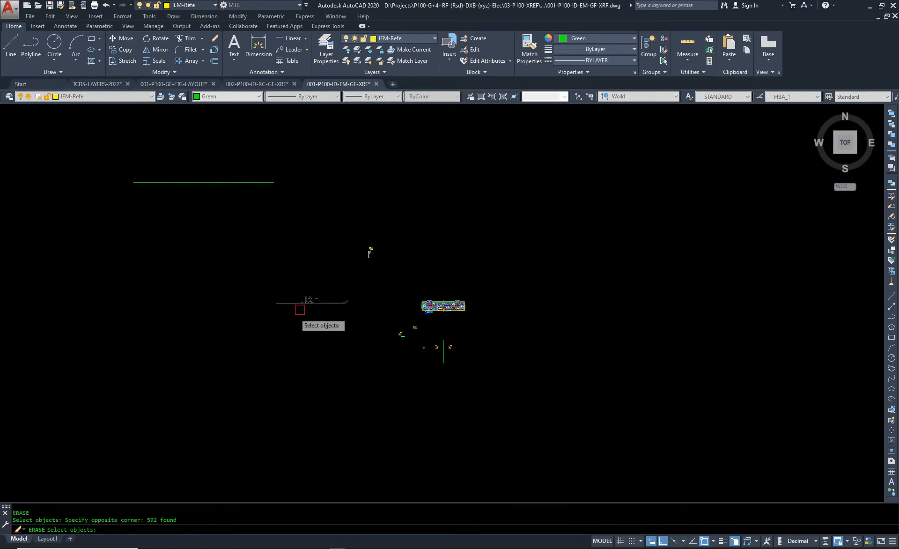
type("e")
key("Return")
left_click(363, 307)
left_click(79, 108)
key("Return")
scroll(409, 318, "up", 2)
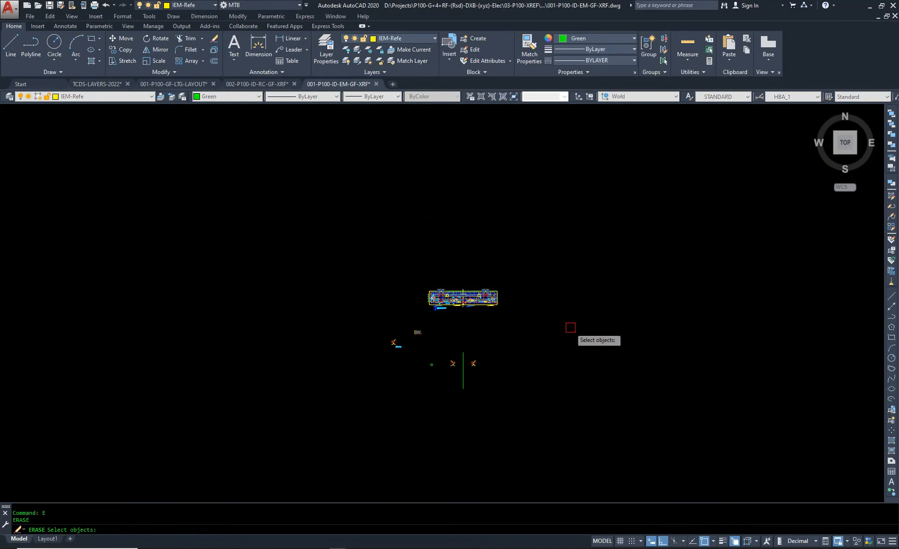
Step: Erase the full ground floor plan north of the green reference line
left_click(569, 328)
left_click(423, 231)
key("Return")
scroll(418, 361, "up", 3)
Step: Erase the small hatched detail drawing northwest of the green reference circle
key("Escape")
type("e")
key("Return")
left_click(456, 206)
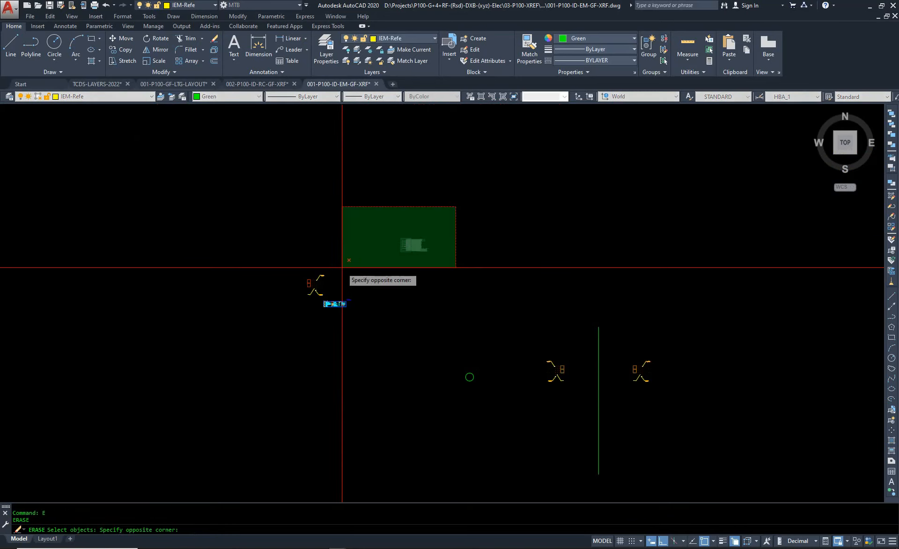
left_click(342, 267)
Step: Erase the original lift rectangles, spotlights, outlets and leader notes just above the legend table
scroll(328, 328, "up", 3)
scroll(445, 356, "down", 5)
scroll(422, 356, "up", 2)
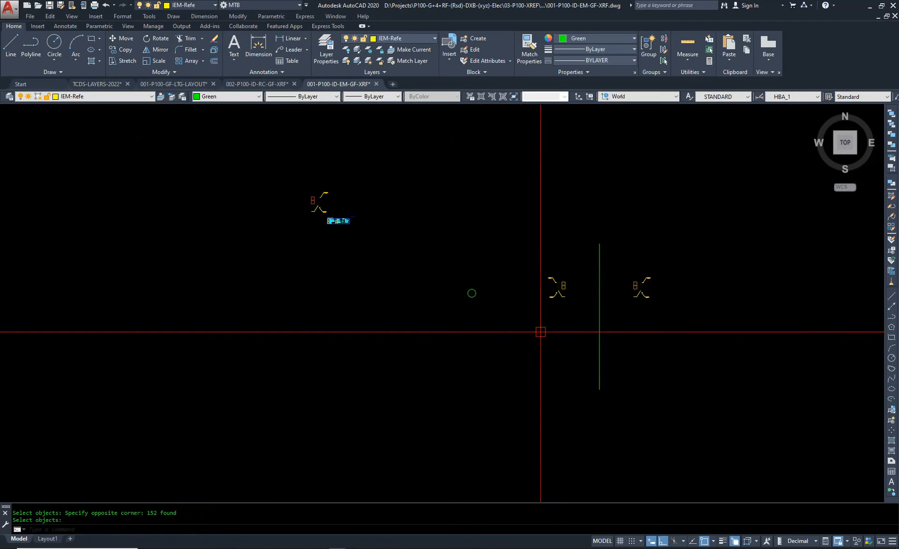
middle_click_drag(290, 188, 519, 283)
scroll(519, 284, "up", 4)
scroll(661, 355, "up", 2)
type("e")
key("Return")
left_click(633, 352)
left_click(385, 176)
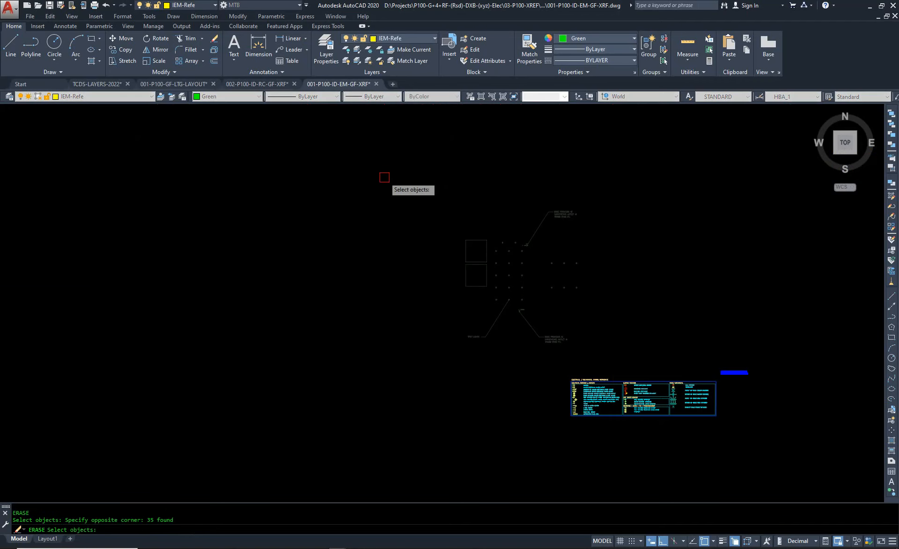
key("Return")
scroll(333, 201, "down", 3)
scroll(432, 256, "up", 3)
scroll(454, 235, "down", 6)
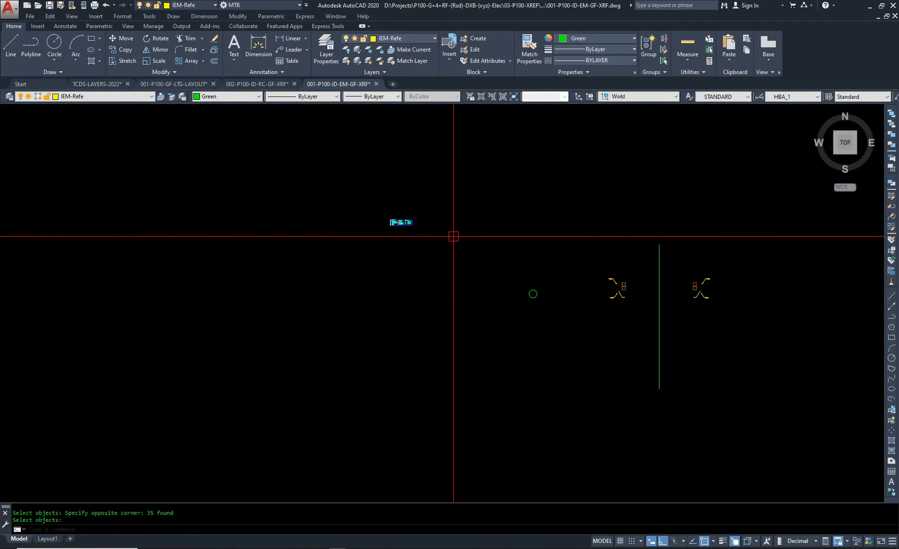
key("Escape")
key("Escape")
type("m")
key("Return")
left_click(699, 214)
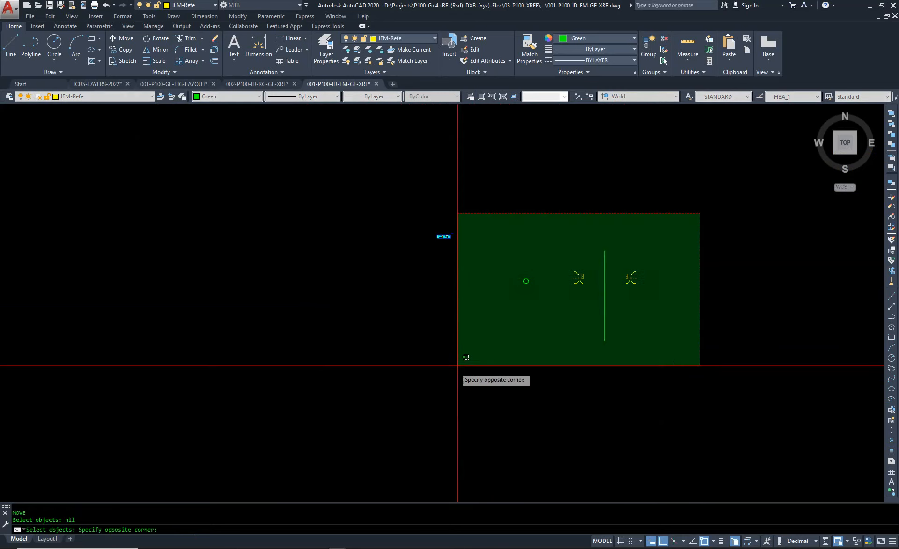
left_click(461, 366)
right_click(525, 300)
left_click(515, 303)
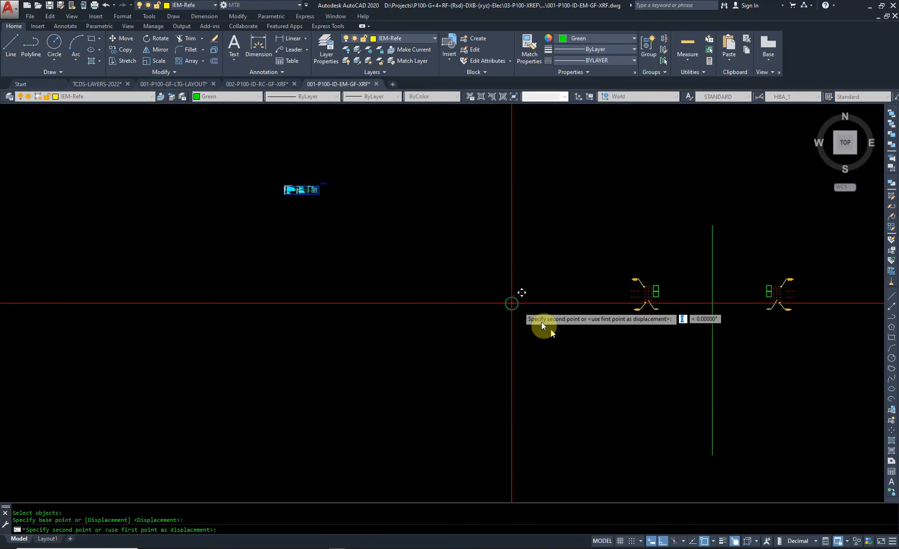
scroll(487, 314, "down", 6)
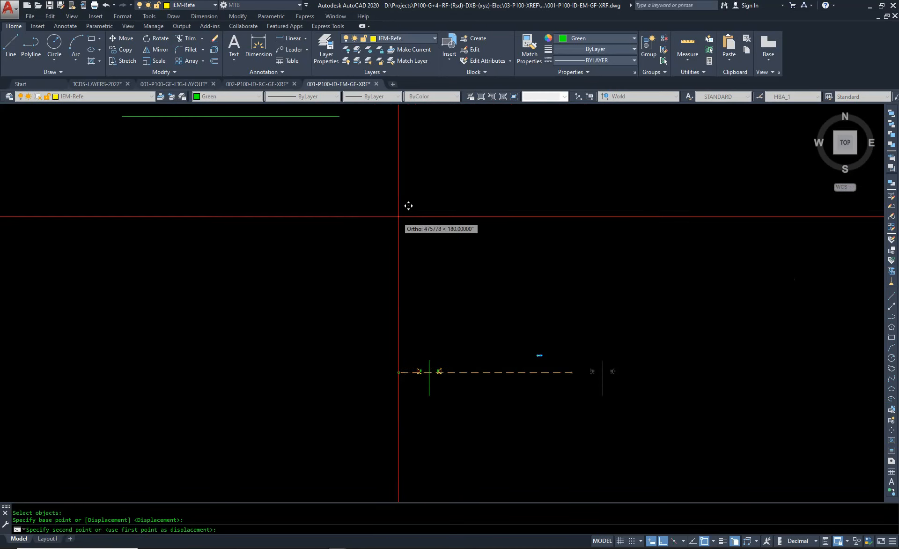
key("Escape")
key("Escape")
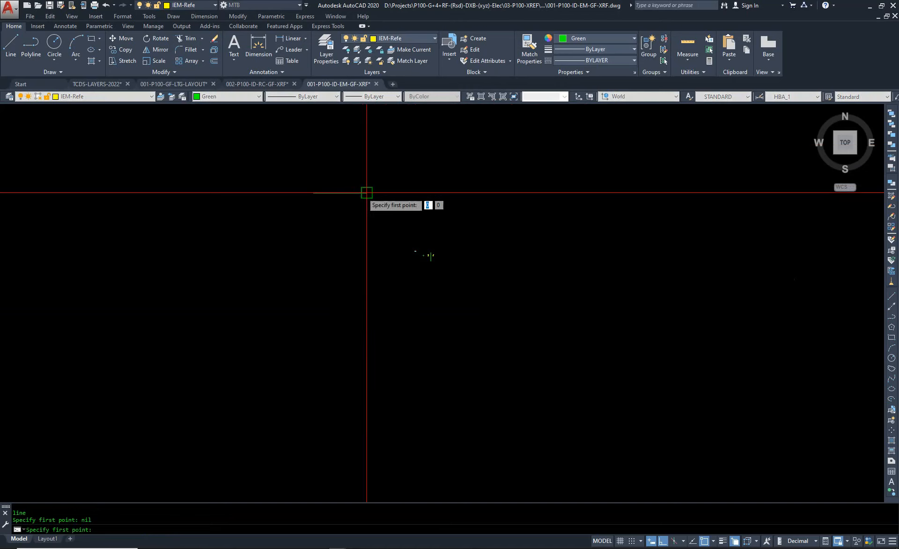
Step: Erase the horizontal green line that starts at the origin
key("Escape")
key("Escape")
left_click(348, 192)
type("e")
key("Return")
left_click(339, 191)
key("Return")
key("Escape")
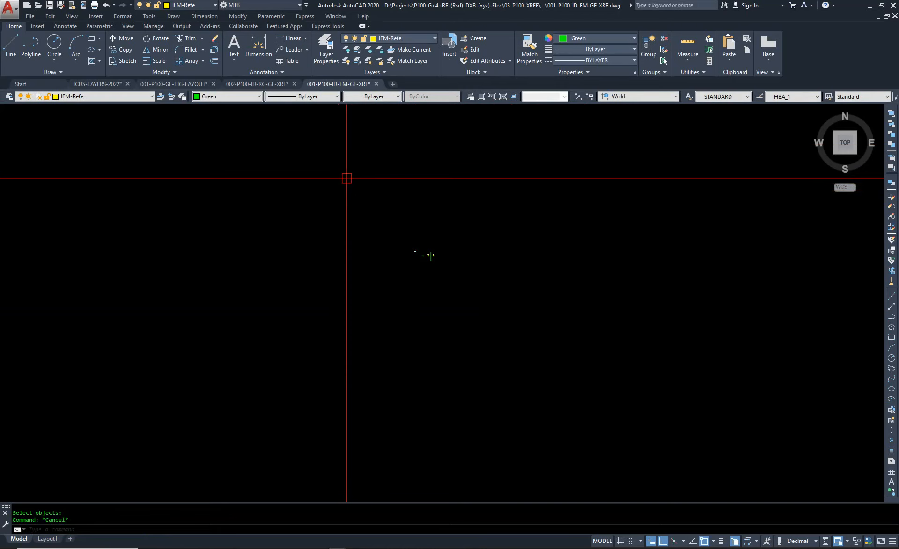
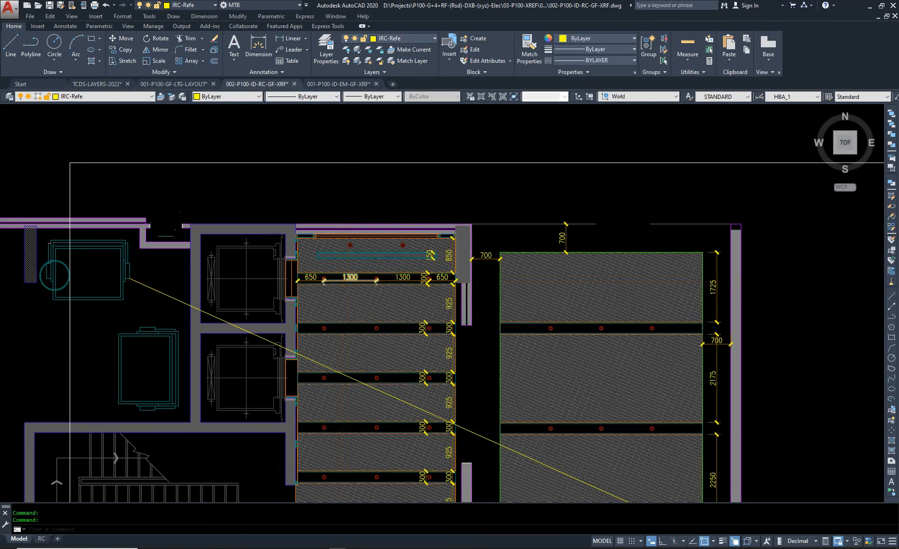
Step: Review the reflected ceiling plan in model space and in the RC layout, and check its viewport scale
scroll(350, 277, "up", 4)
scroll(358, 284, "down", 2)
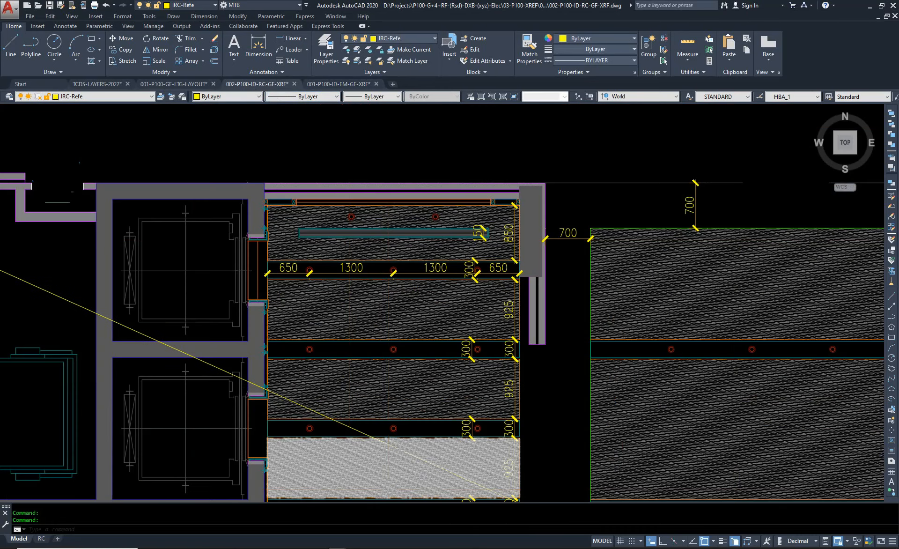
scroll(417, 357, "down", 10)
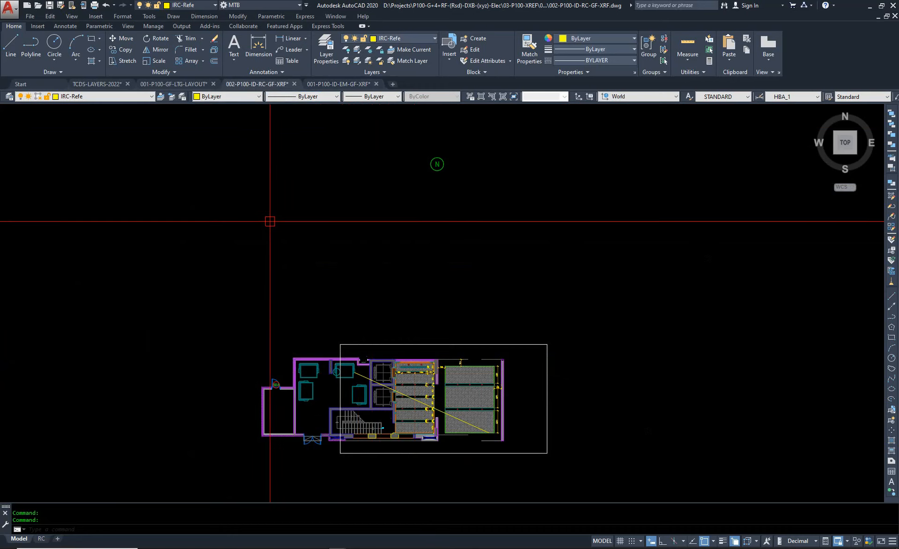
scroll(271, 221, "down", 4)
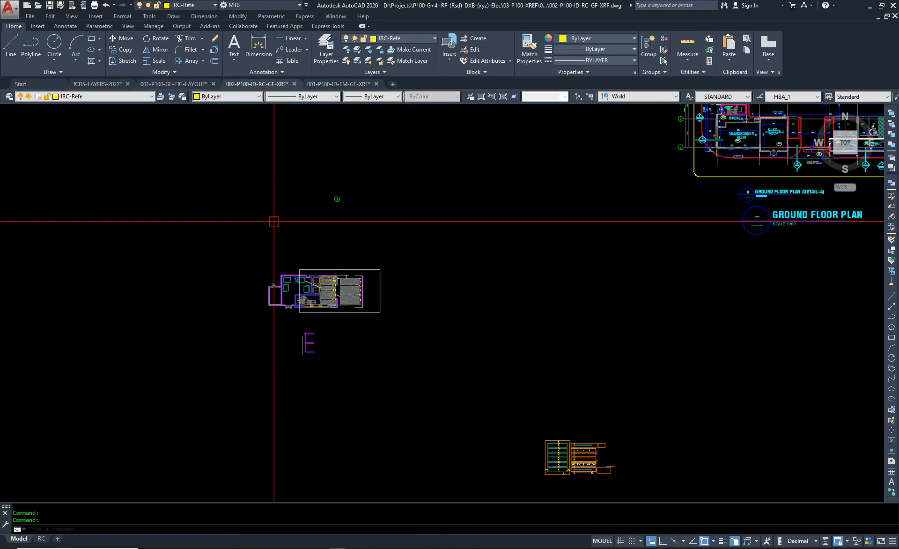
left_click(41, 539)
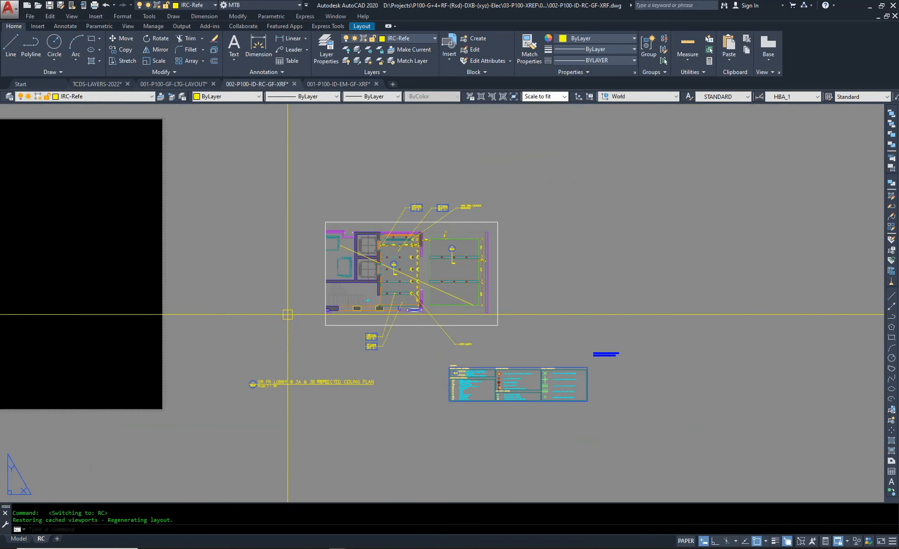
scroll(414, 276, "up", 4)
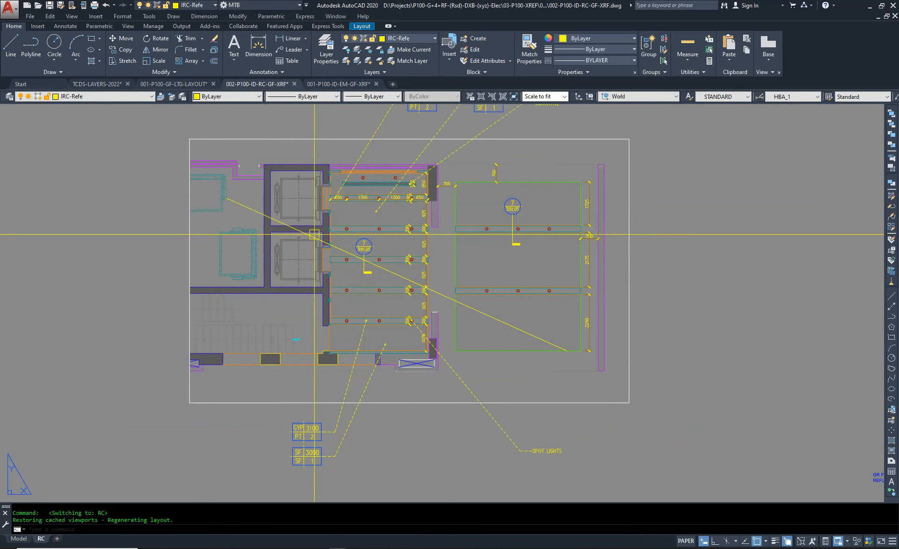
scroll(314, 234, "down", 2)
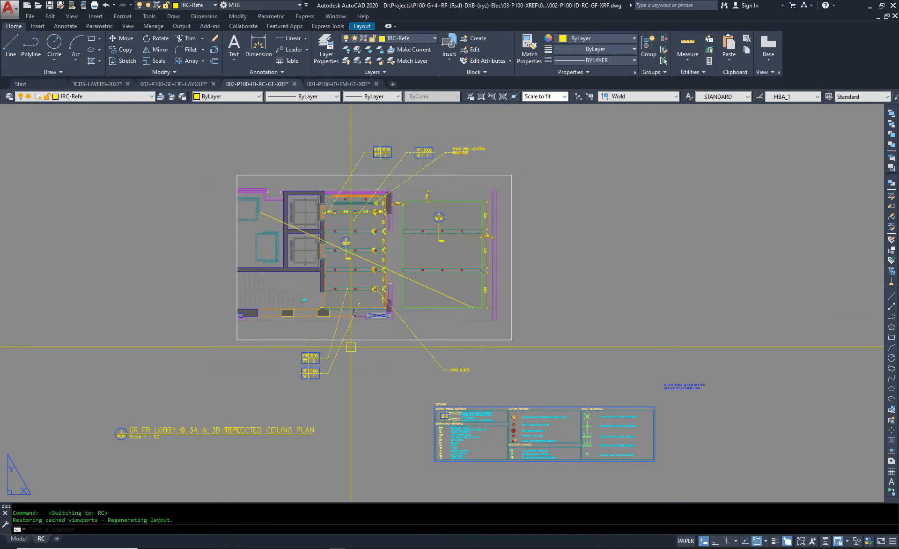
left_click(391, 339)
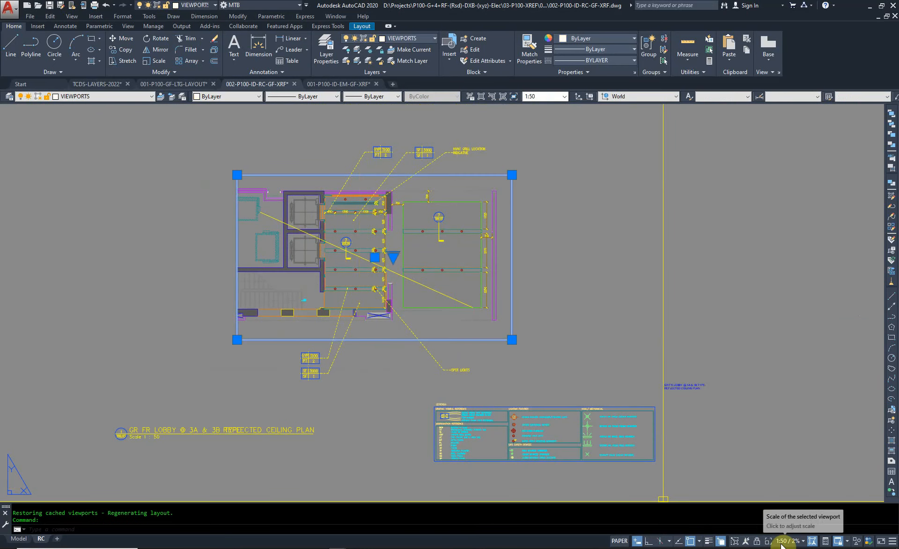
key("Escape")
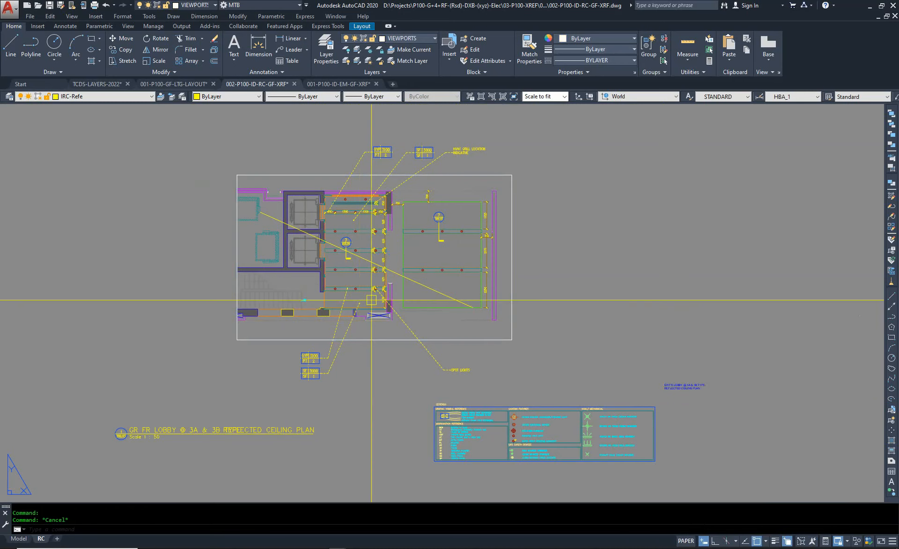
Step: Copy the ceiling tags, leader notes, section marks and legend from the RC layout with a base point, leaving out the plan title and viewport
key("ctrl+shift+c")
scroll(345, 296, "up", 6)
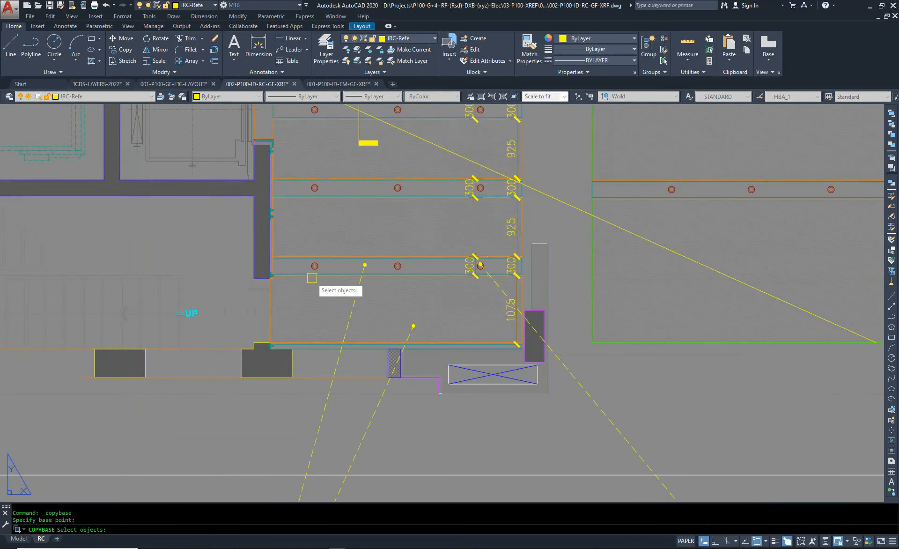
scroll(312, 277, "down", 8)
left_click(276, 216)
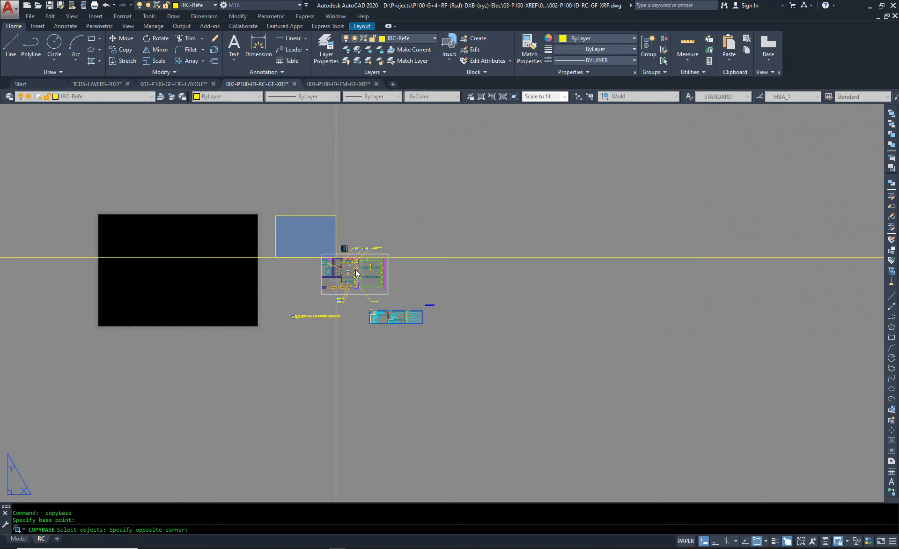
left_click(556, 374)
left_click(295, 231)
left_click(535, 380)
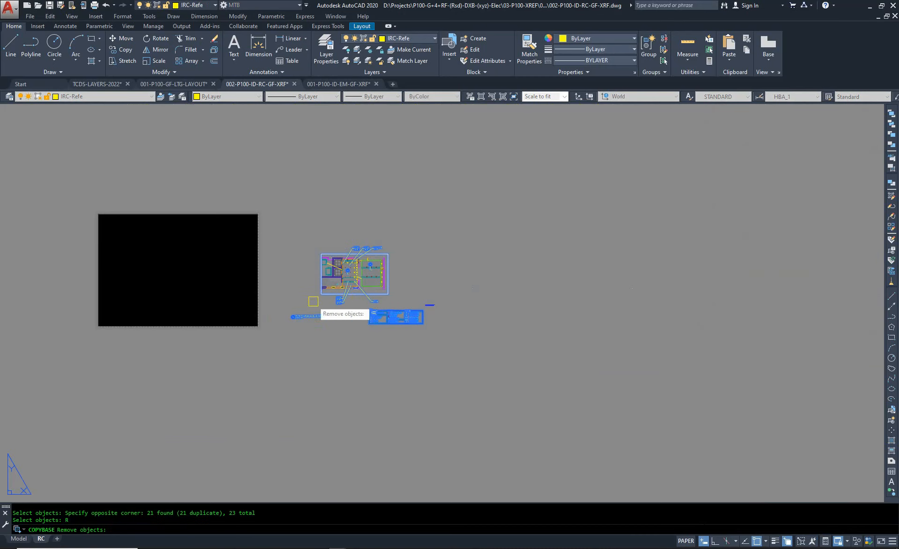
left_click(275, 346)
scroll(306, 289, "up", 4)
scroll(355, 302, "up", 4)
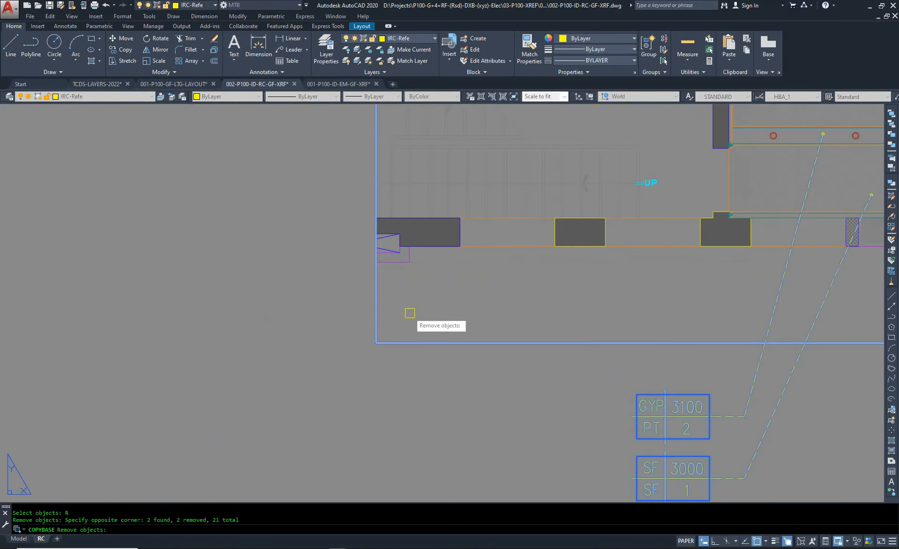
left_click(410, 314)
left_click(334, 376)
scroll(377, 343, "down", 10)
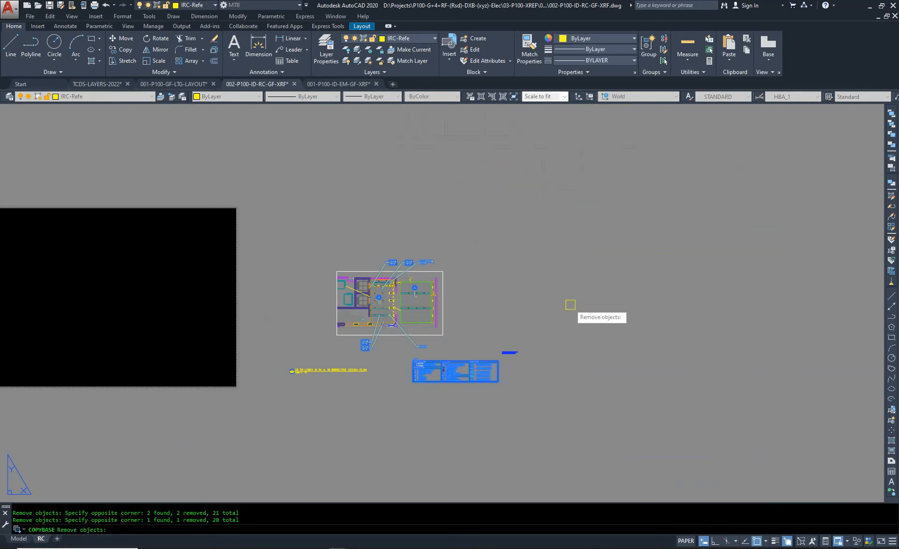
key("Return")
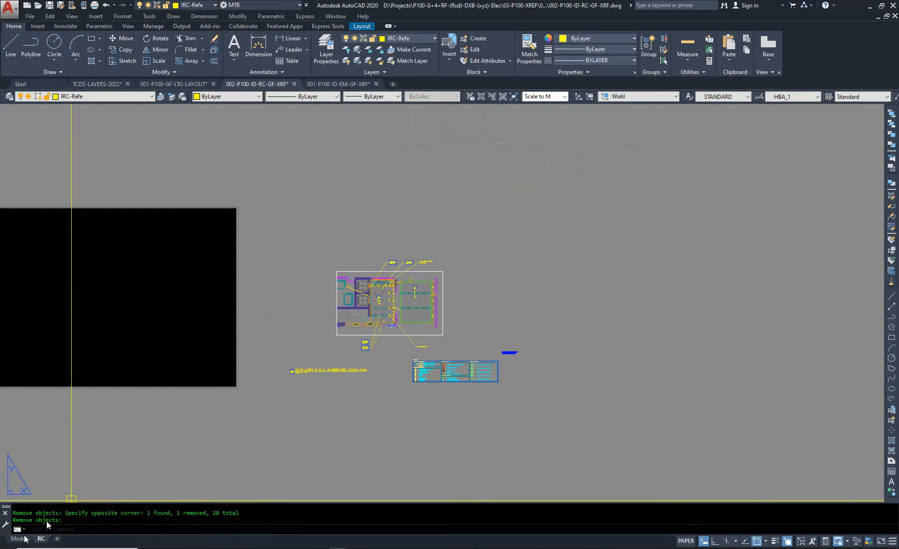
Step: Paste the copied annotations as a block in model space at the lower lift shaft's wall corner and scale them by 50 about that corner
left_click(19, 539)
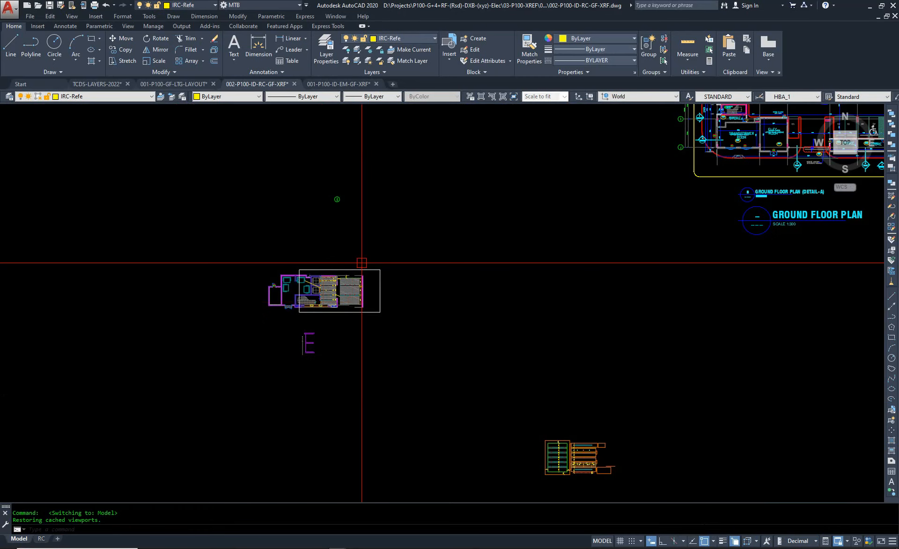
scroll(351, 300, "up", 8)
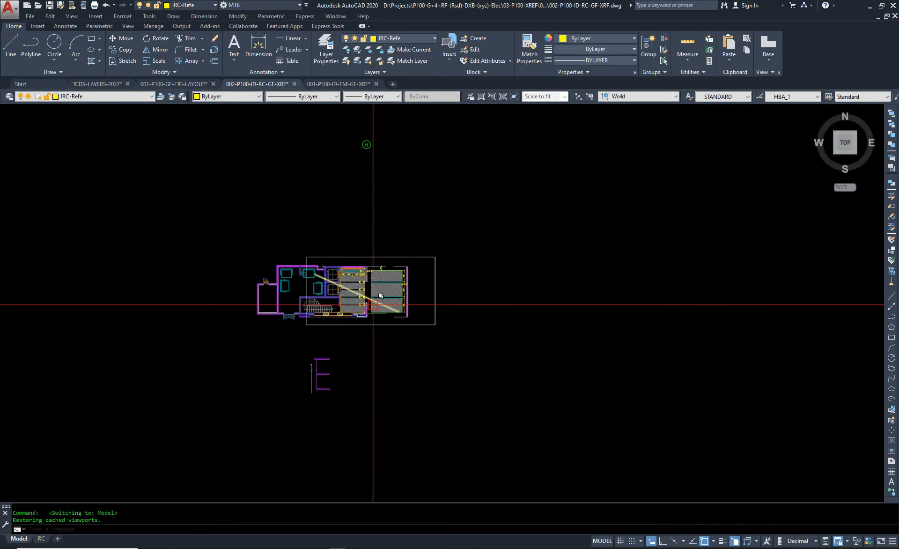
key("ctrl+shift+v")
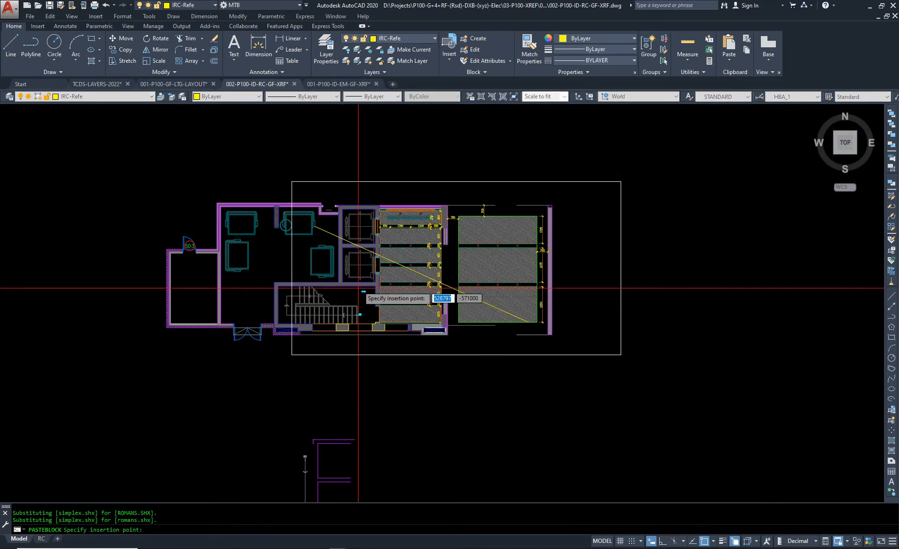
scroll(341, 293, "up", 6)
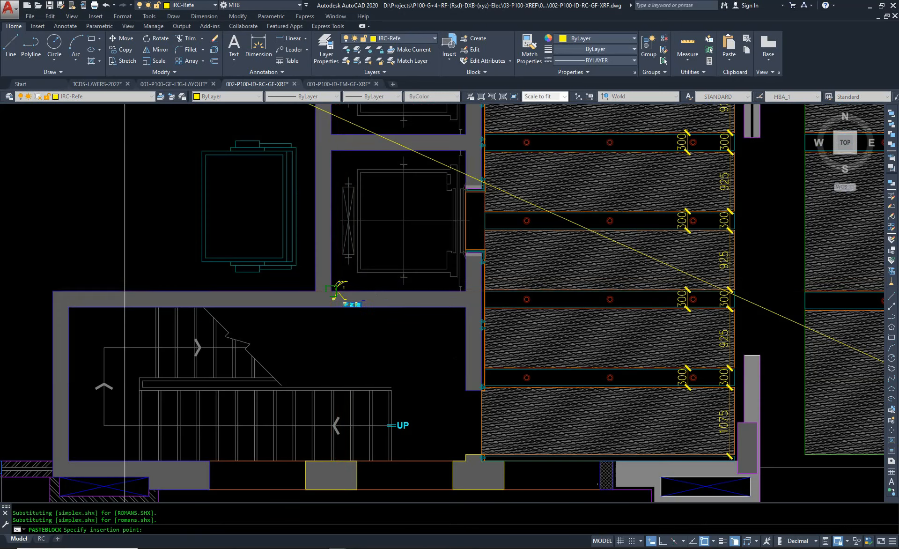
key("Escape")
scroll(340, 284, "up", 6)
left_click(340, 282)
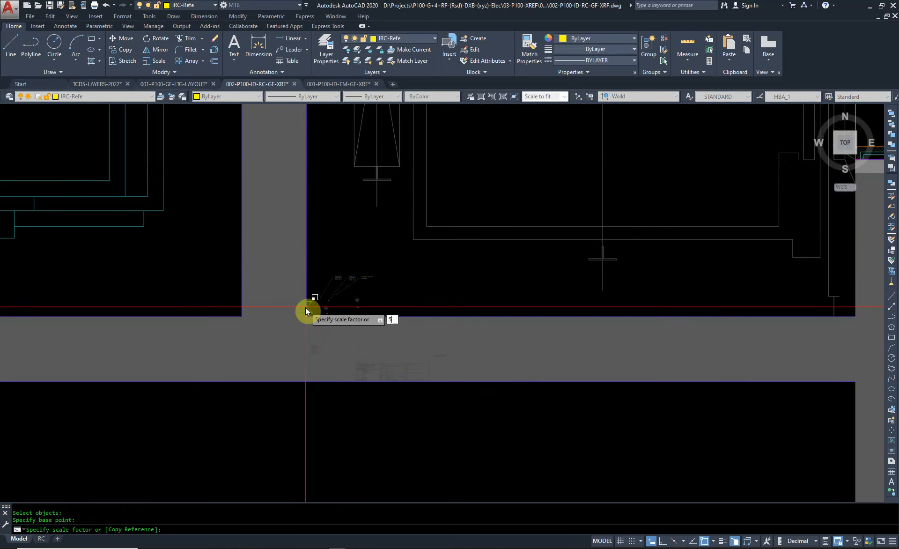
key("Return")
scroll(317, 303, "down", 10)
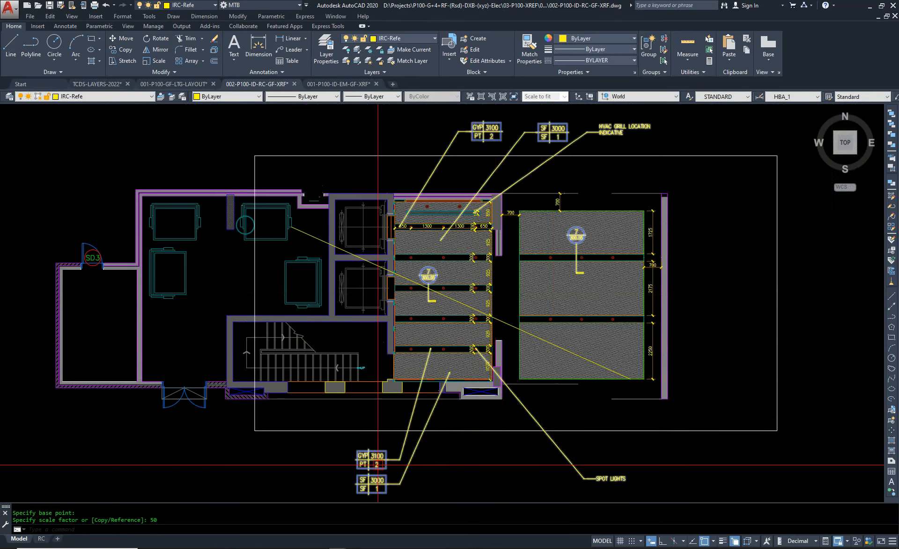
middle_click_drag(378, 464, 369, 431)
Step: Inspect the GYP 3100 tag's leader in the RC layout against the model space copy
left_click(39, 539)
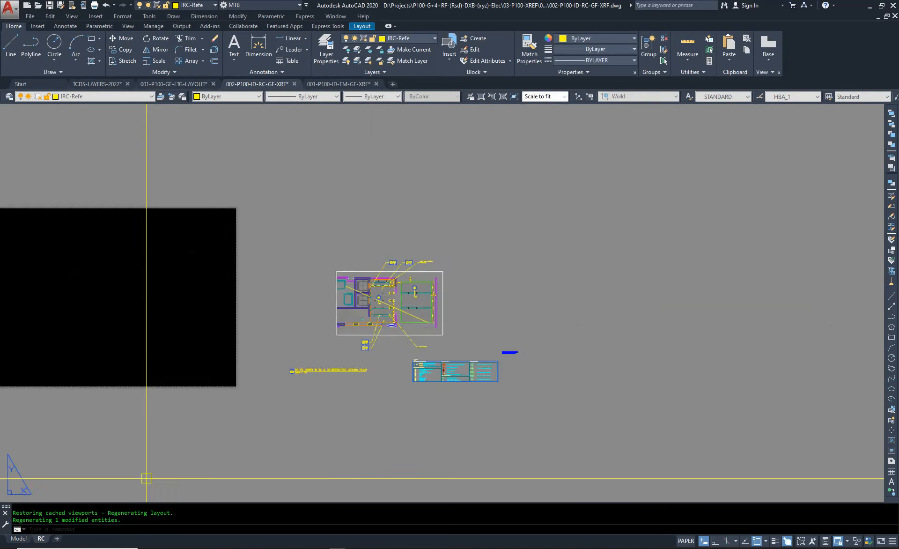
scroll(390, 308, "up", 5)
left_click(389, 308)
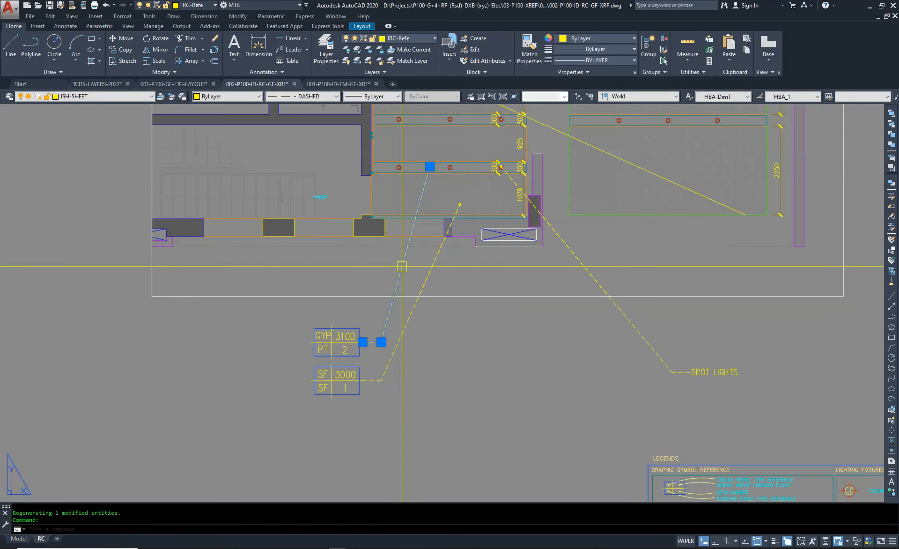
key("Delete")
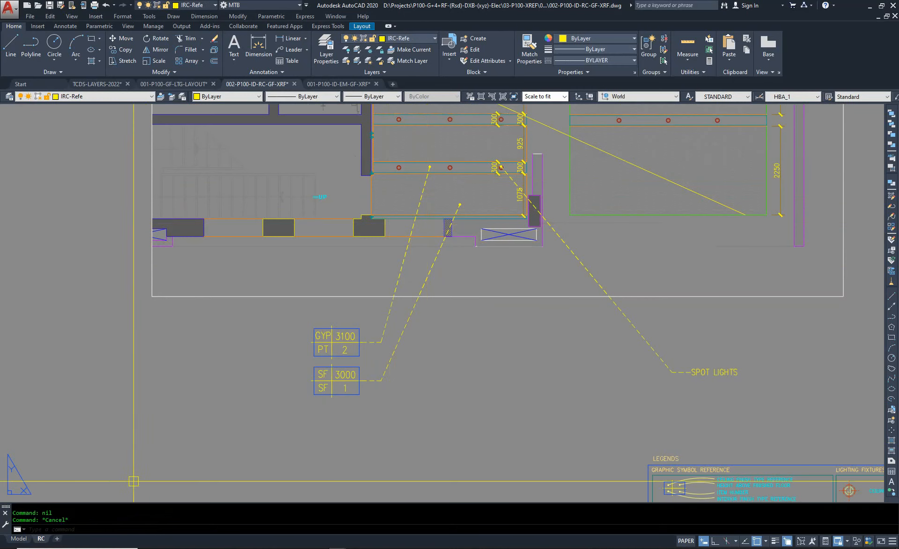
Step: Return to model space and permanently delete the RC layout
left_click(19, 539)
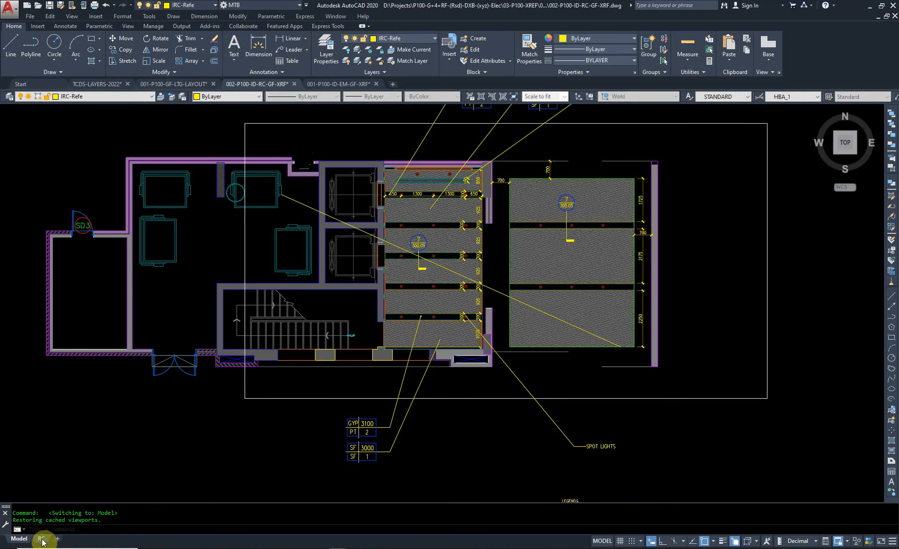
right_click(42, 539)
left_click(80, 414)
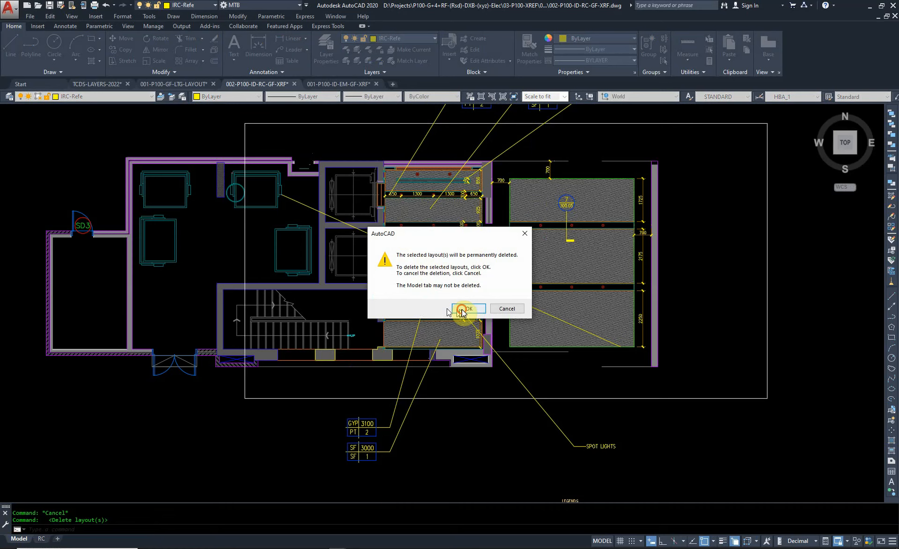
left_click(466, 308)
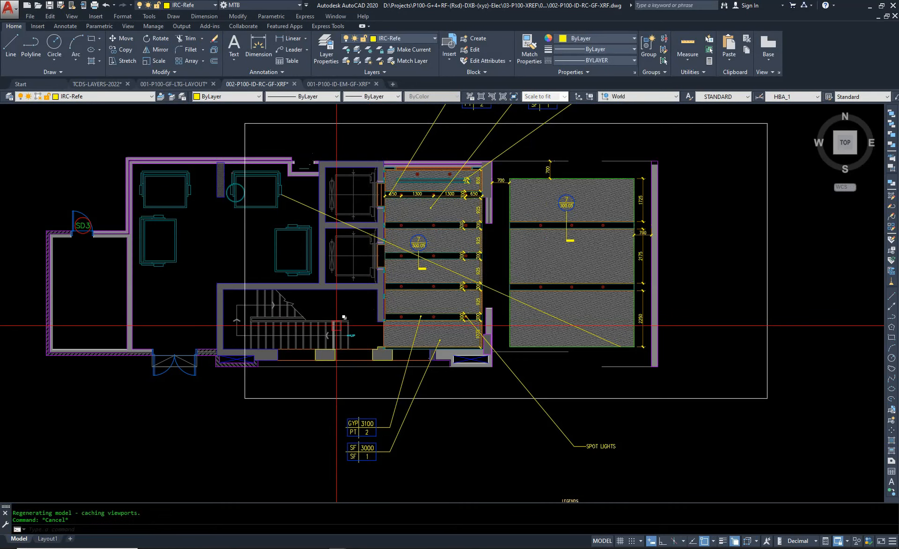
Step: Detach both unloaded external references from the reflected ceiling drawing
type("xr")
key("Return")
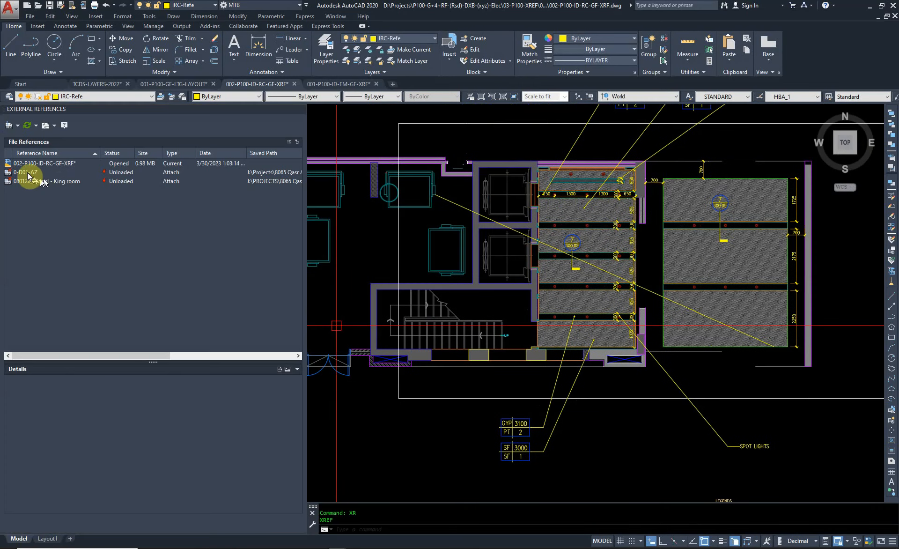
right_click(32, 182)
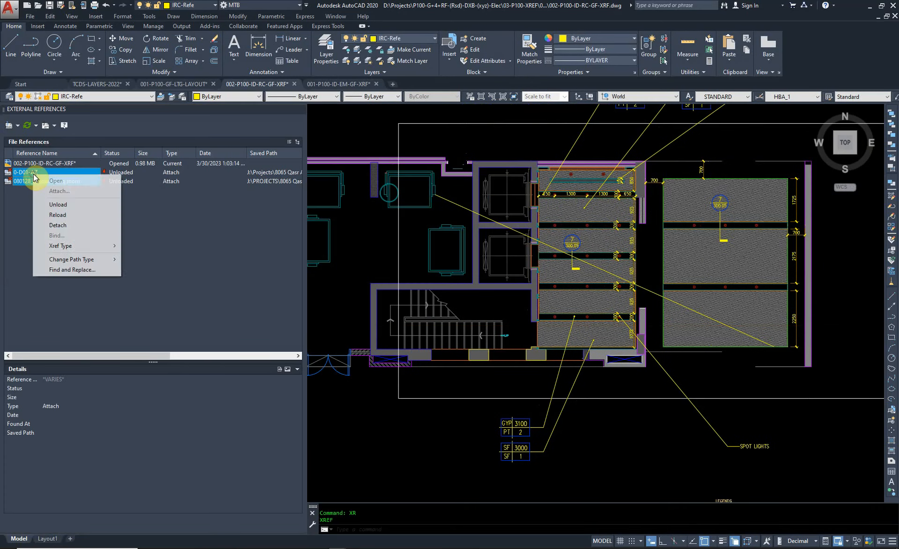
left_click(85, 226)
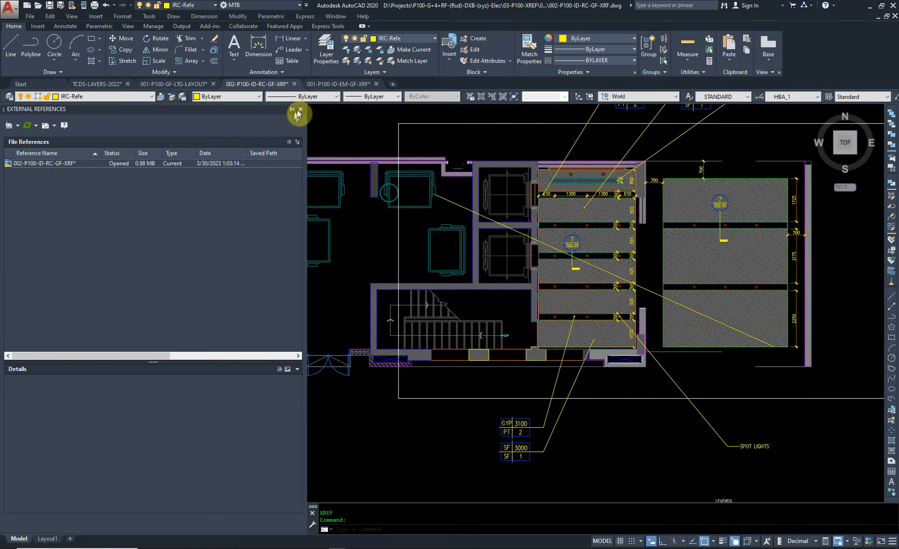
left_click(300, 110)
Step: Compare the GYP and SF ceiling tags below the plan with the legend's graphic symbol reference
scroll(131, 202, "down", 2)
scroll(348, 391, "up", 4)
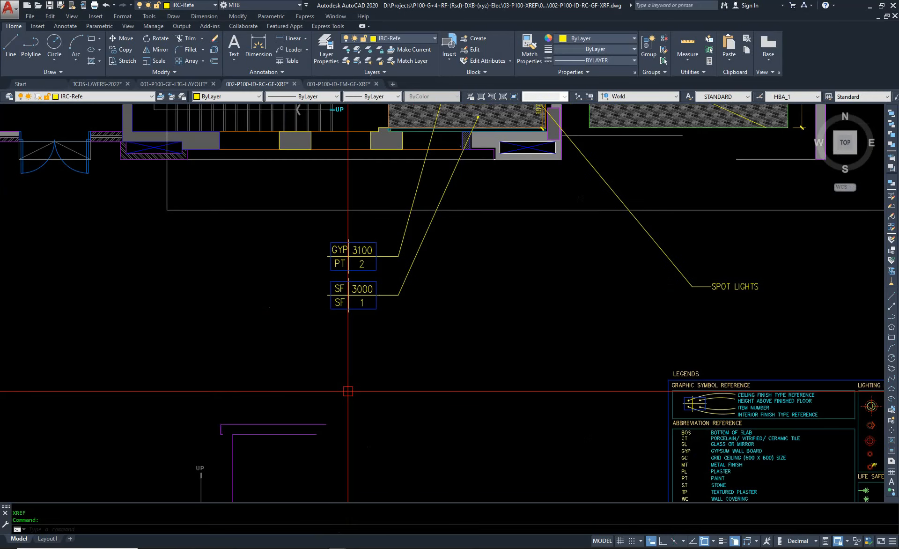
mouse_move(471, 278)
middle_mouse_down()
mouse_move(443, 351)
mouse_move(379, 436)
middle_mouse_up()
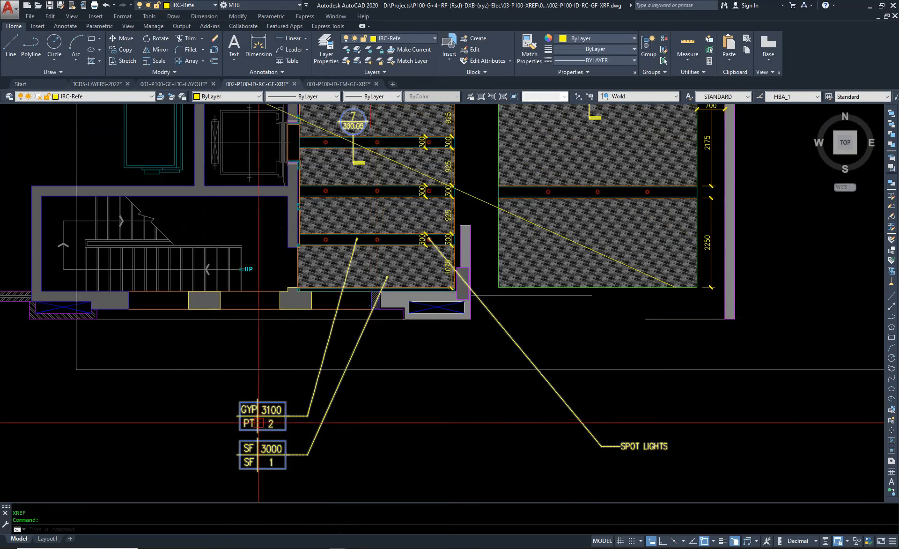
scroll(257, 422, "up", 2)
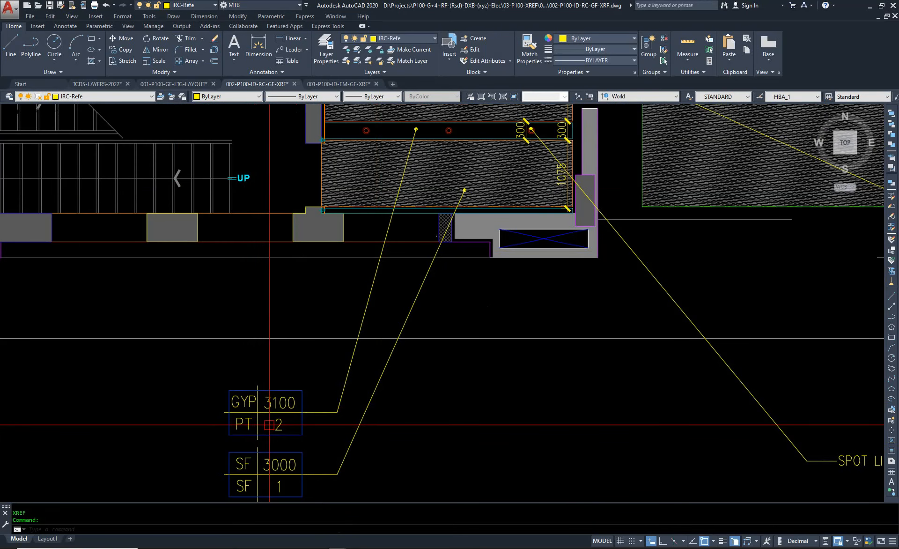
scroll(254, 420, "down", 5)
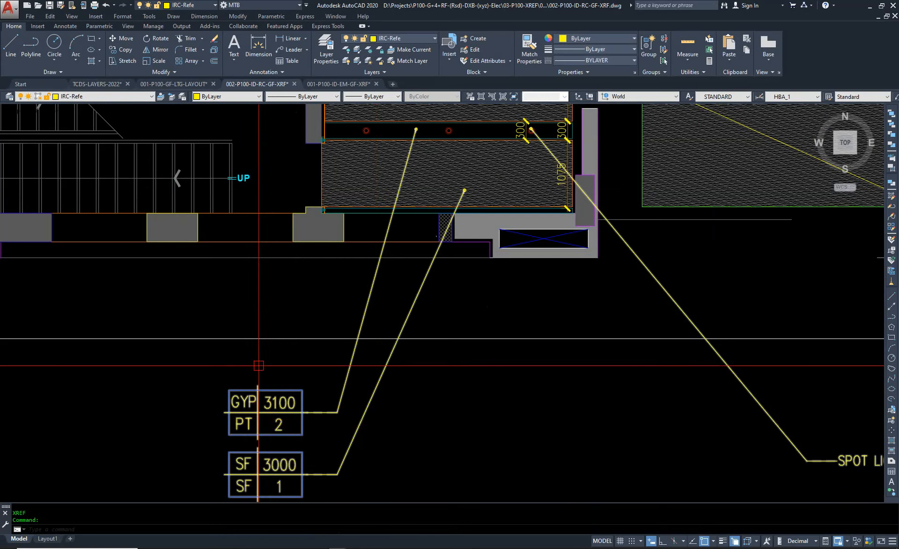
scroll(529, 445, "up", 8)
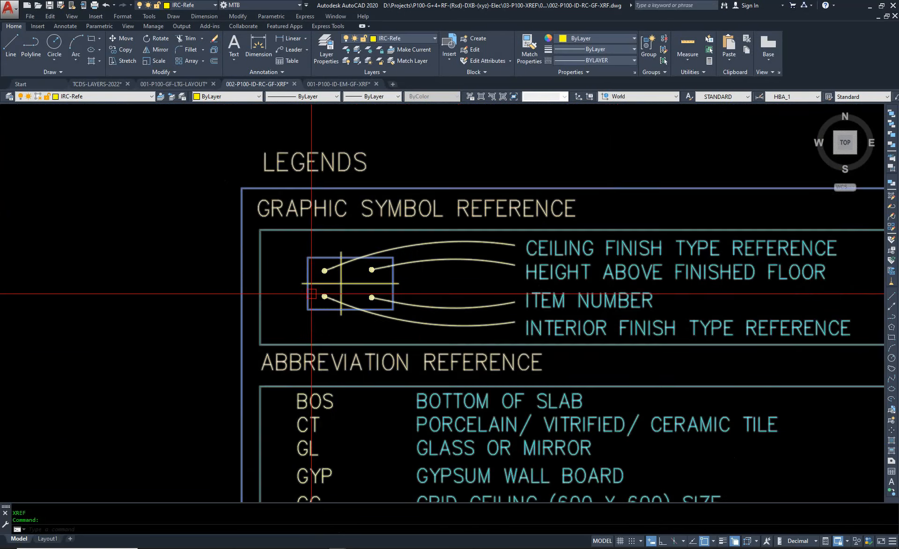
middle_click_drag(485, 274, 343, 317)
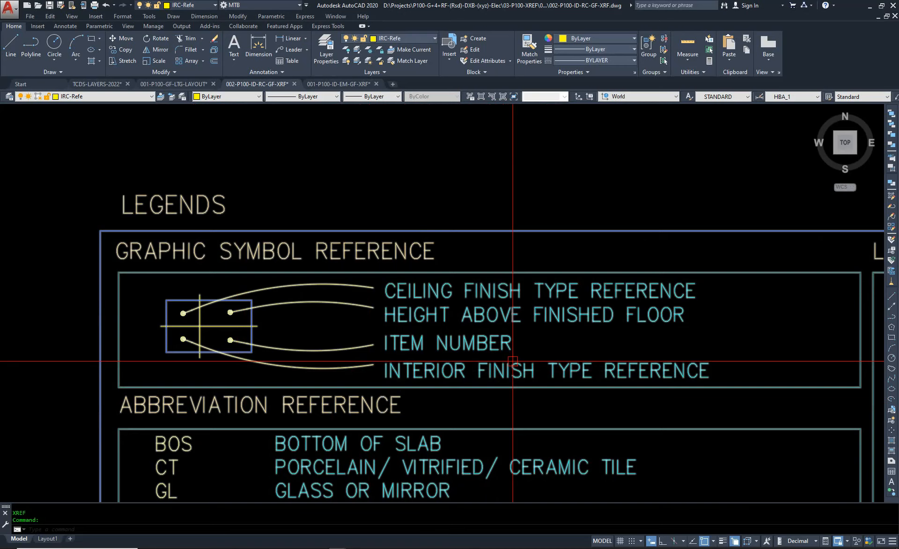
scroll(587, 375, "down", 6)
scroll(587, 375, "down", 1)
scroll(319, 302, "up", 4)
middle_click_drag(317, 243, 267, 410)
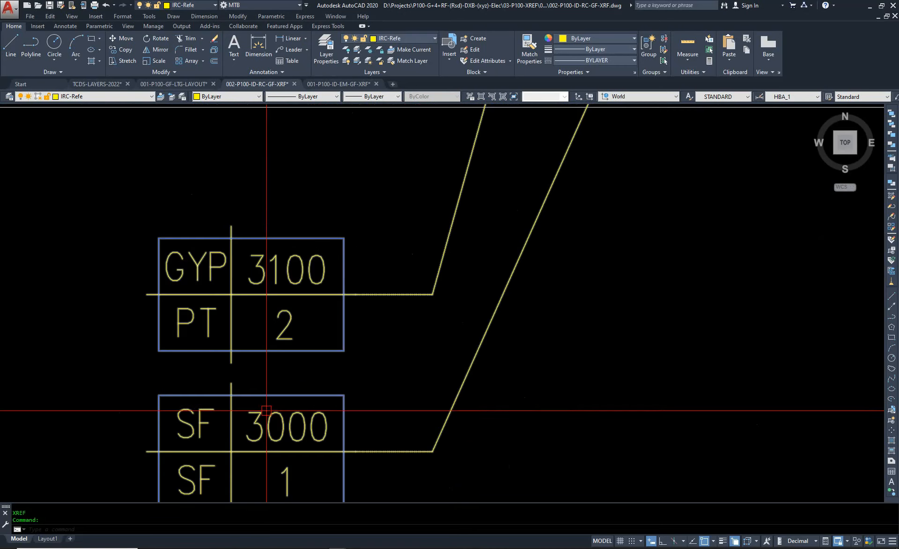
scroll(214, 332, "down", 3)
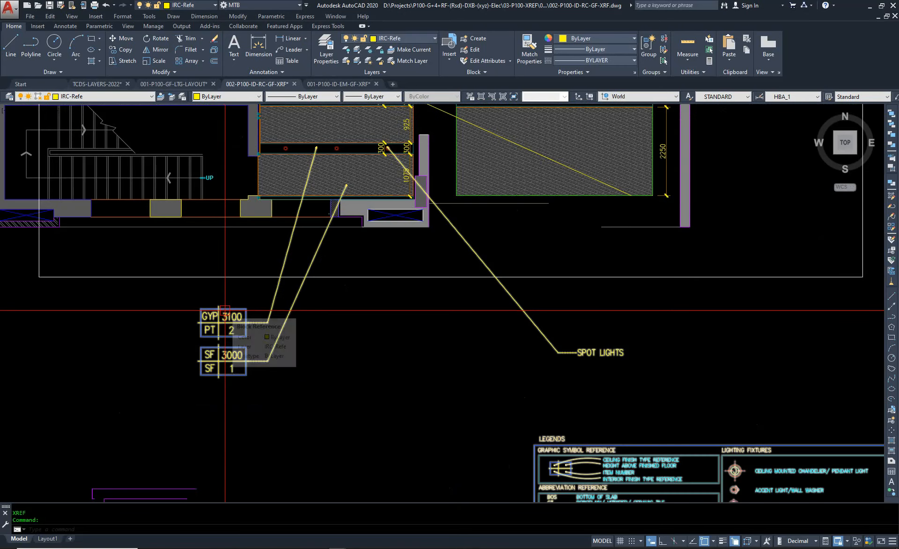
Step: Examine the spotlights, leader ends, ceiling hatches and dimensions across the lobby ceiling plan
scroll(344, 145, "up", 4)
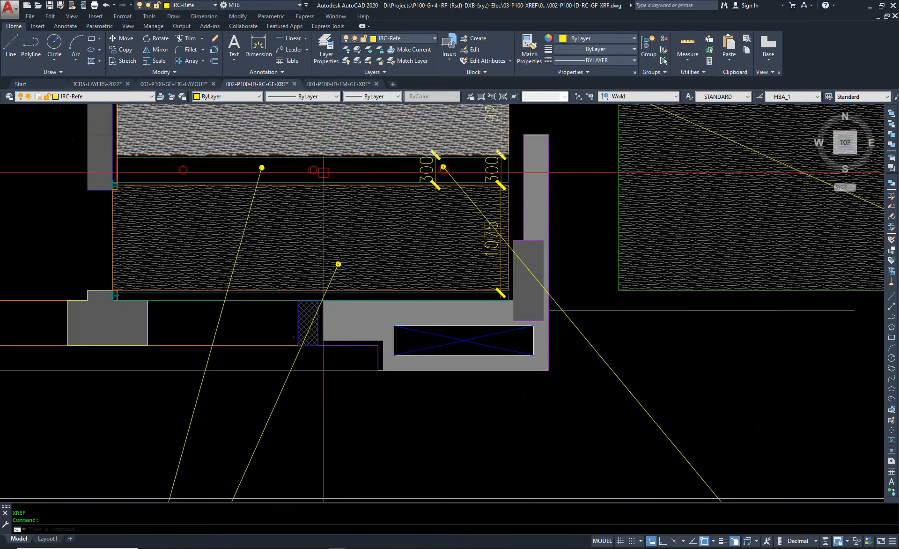
scroll(323, 173, "up", 4)
scroll(357, 163, "down", 6)
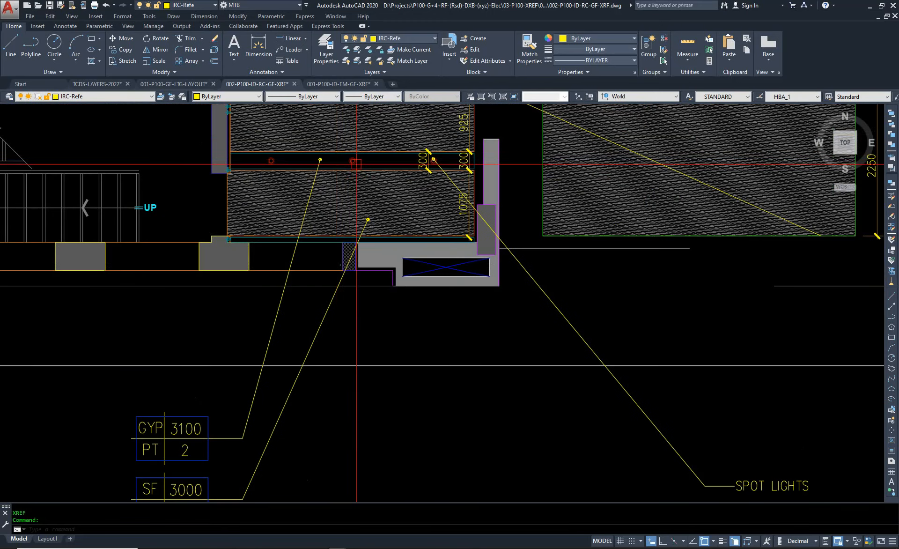
scroll(356, 164, "up", 4)
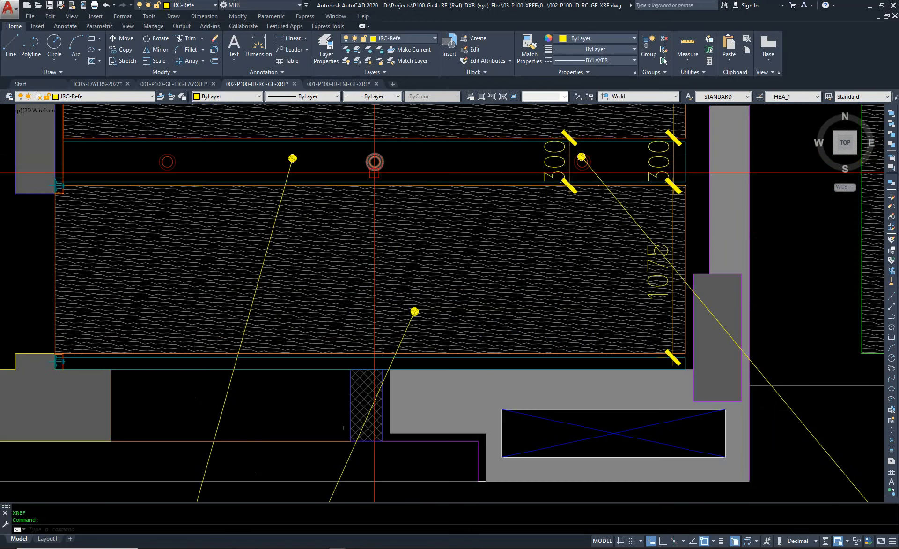
scroll(374, 173, "down", 4)
middle_click_drag(446, 217, 429, 469)
middle_click_drag(300, 140, 297, 302)
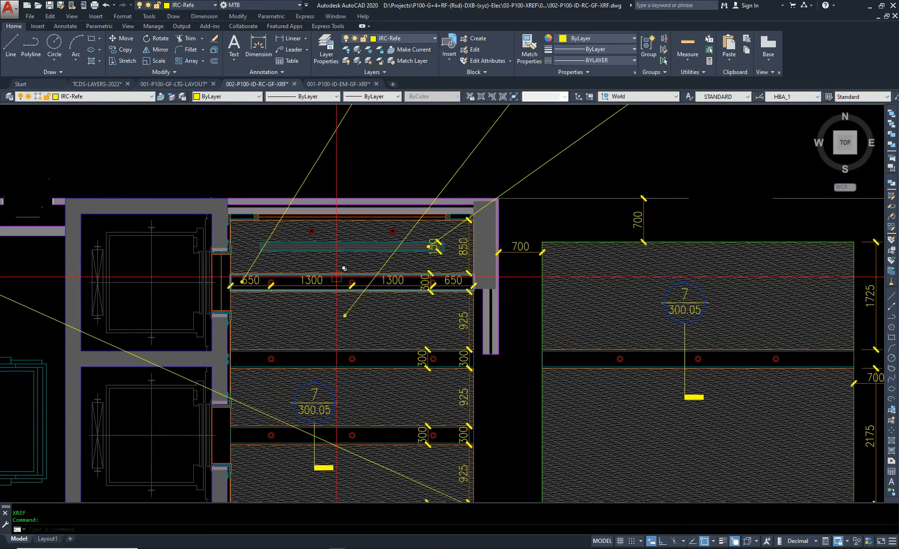
middle_click_drag(336, 275, 323, 171)
scroll(322, 171, "down", 1)
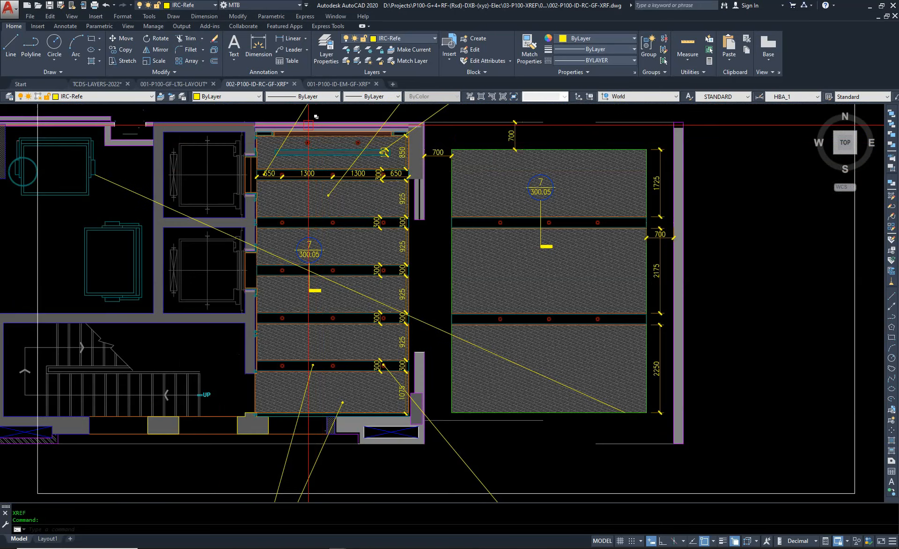
scroll(308, 123, "up", 2)
scroll(308, 124, "up", 2)
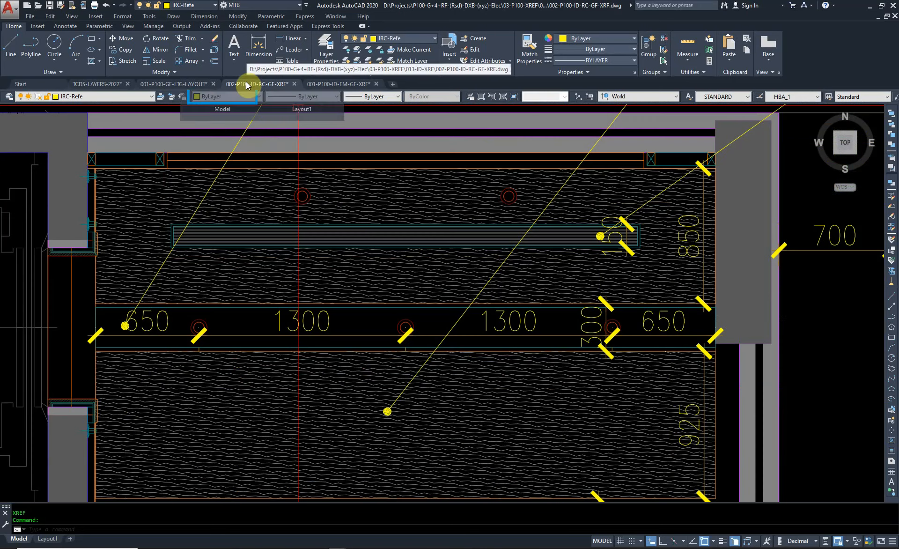
mouse_move(249, 88)
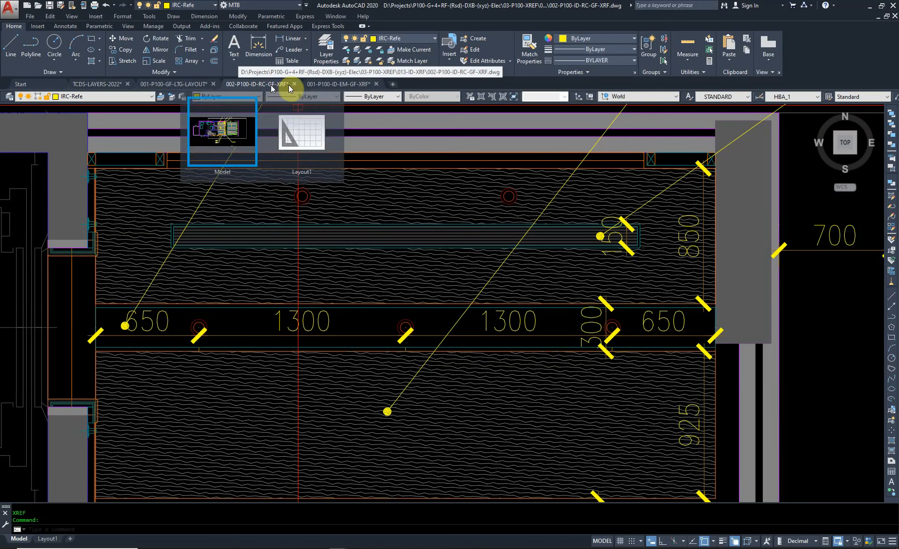
left_click(332, 85)
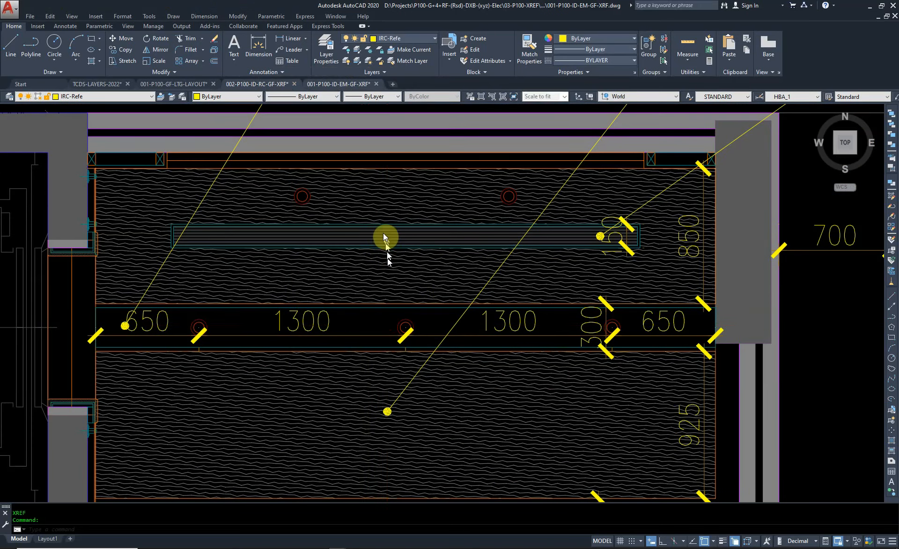
key("ctrl+Tab")
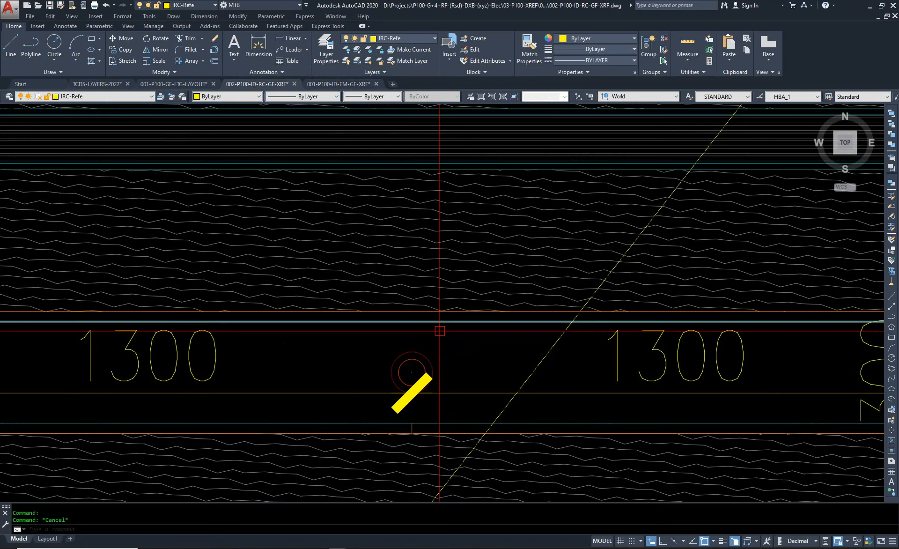
key("ctrl+shift+c")
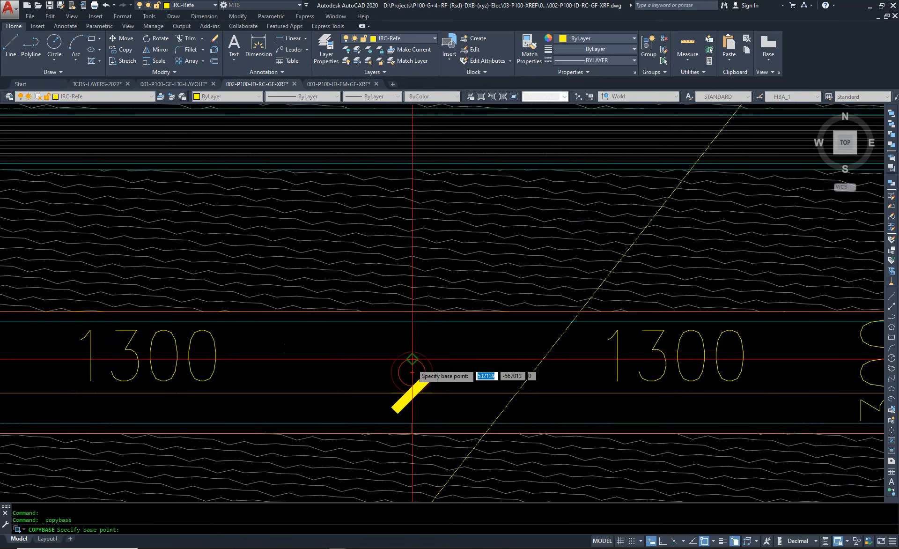
left_click(413, 372)
scroll(292, 280, "down", 5)
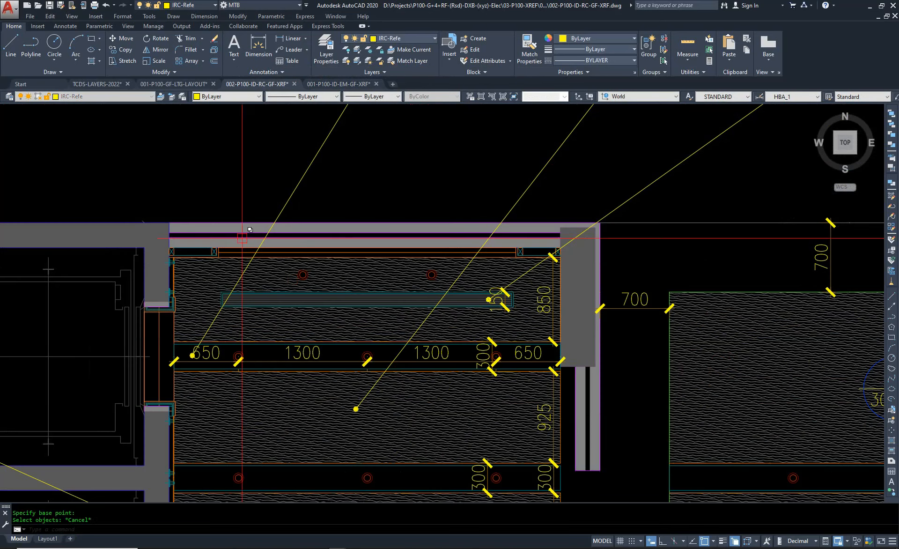
key("Escape")
Step: Check the reflected ceiling drawing's units, including the insertion scale and the lighting intensity units
type("un")
key("Return")
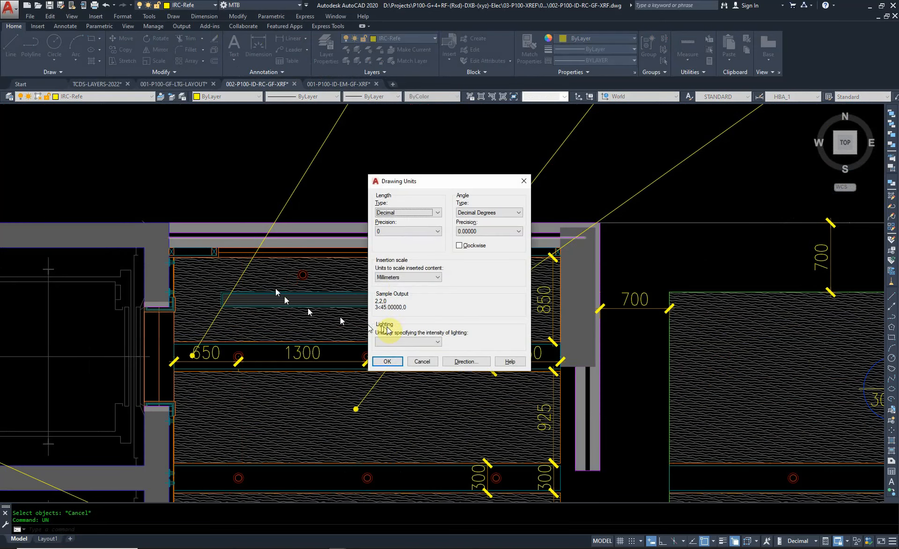
left_click(399, 277)
left_click(400, 278)
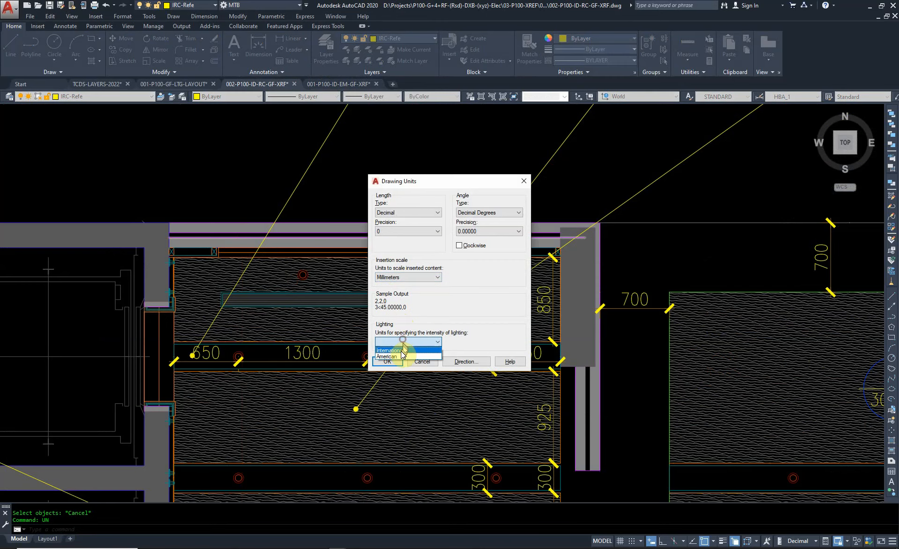
left_click(387, 362)
Step: Copy the linear HVAC grille and its 150 dimension, using the centre of the middle spotlight in the dimensioned row as base point
scroll(370, 359, "up", 8)
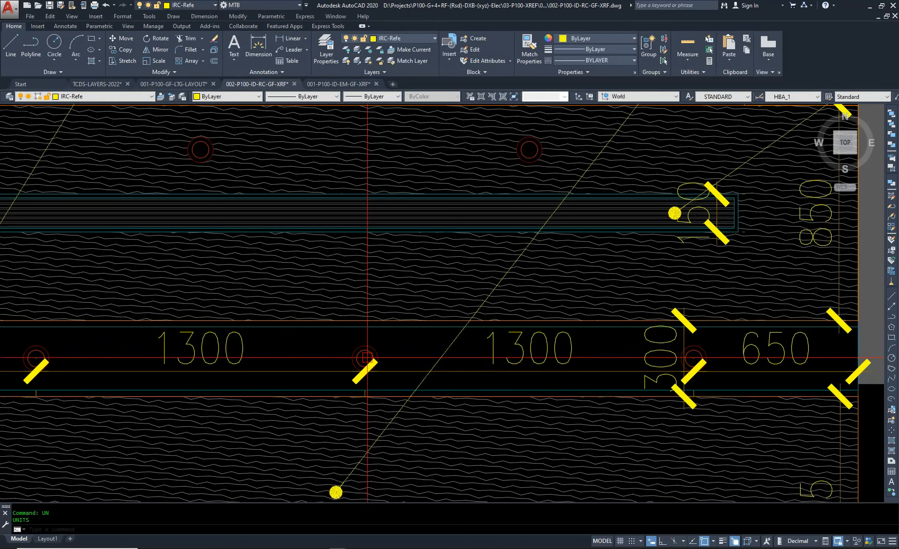
key("ctrl+shift+c")
type("CEN")
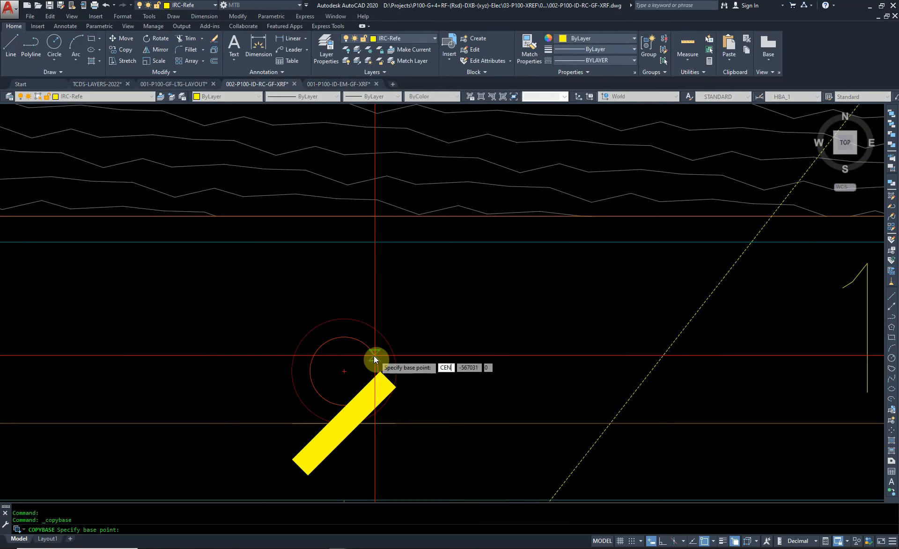
key("Return")
scroll(374, 356, "down", 5)
left_click(349, 370)
scroll(243, 255, "down", 3)
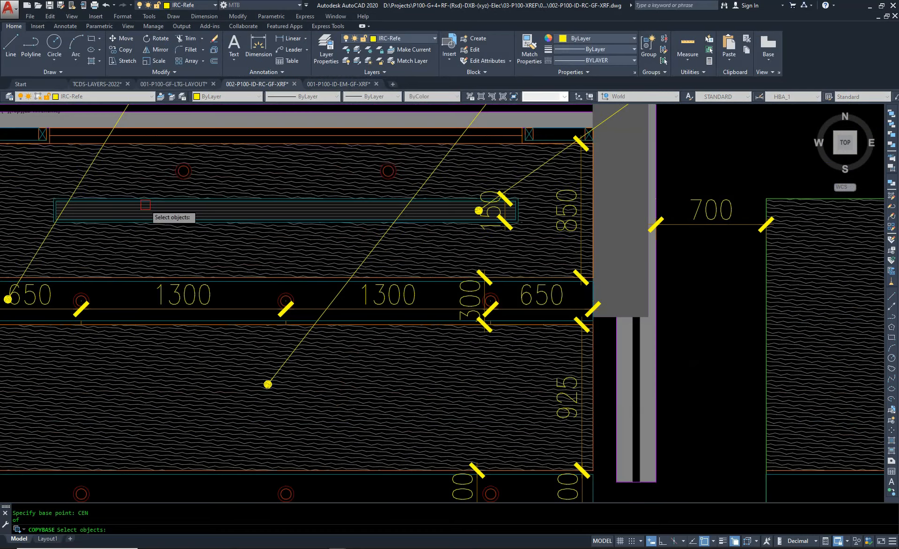
scroll(77, 212, "up", 8)
left_click(78, 213)
scroll(160, 234, "down", 2)
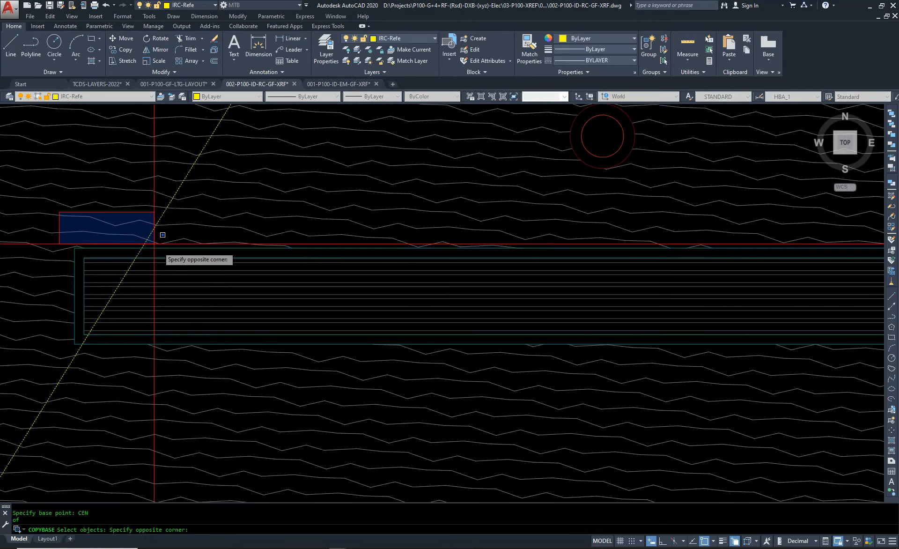
scroll(291, 301, "up", 6)
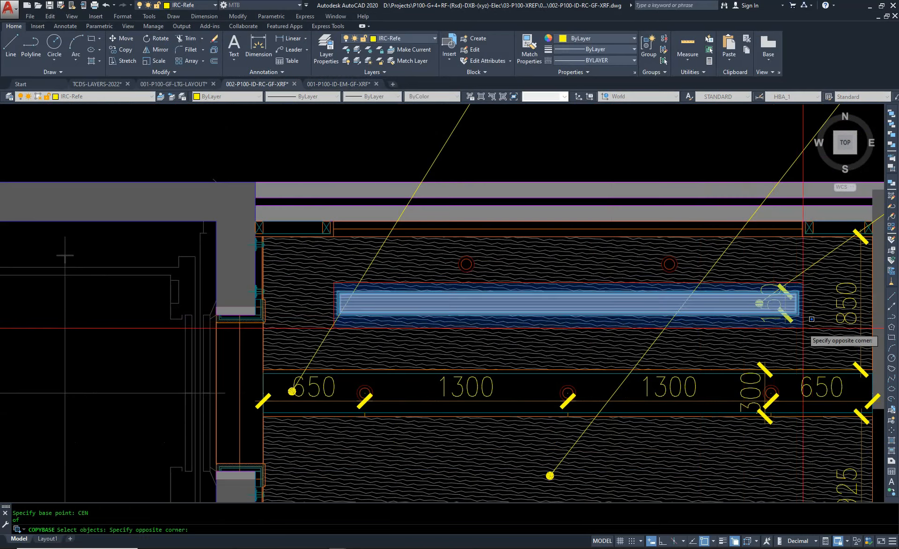
left_click(754, 306)
scroll(494, 155, "down", 3)
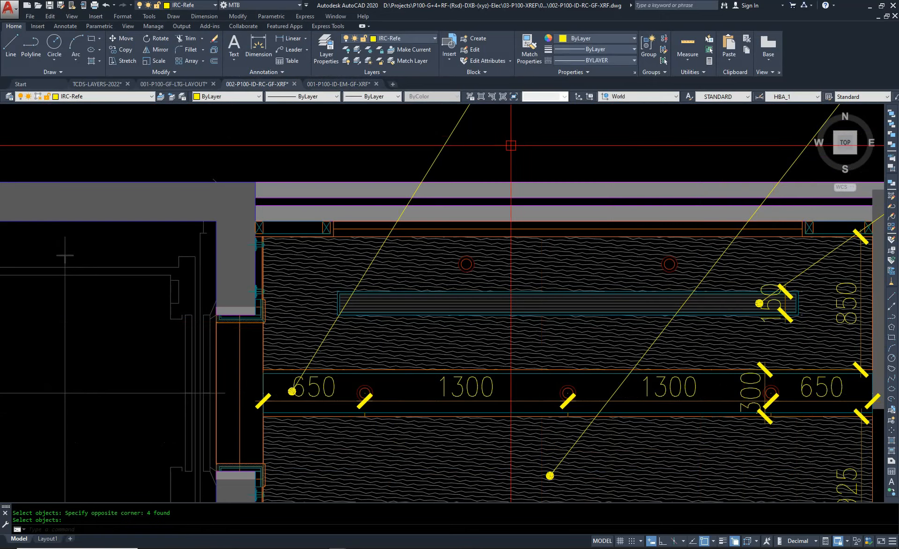
Step: Paste the grille into the 001-P100-ID-EM-GF-XRF drawing at the centre of the matching spotlight
left_click(331, 84)
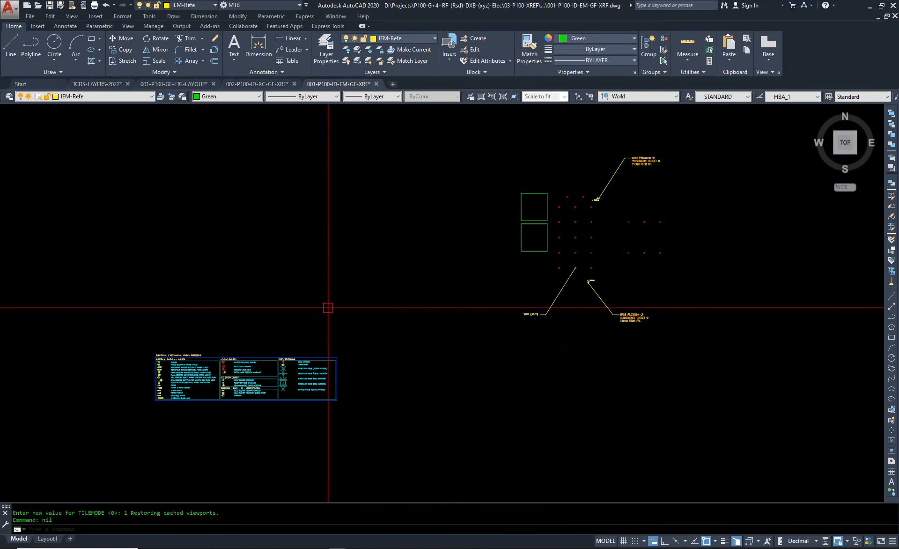
scroll(576, 201, "up", 5)
key("ctrl+v")
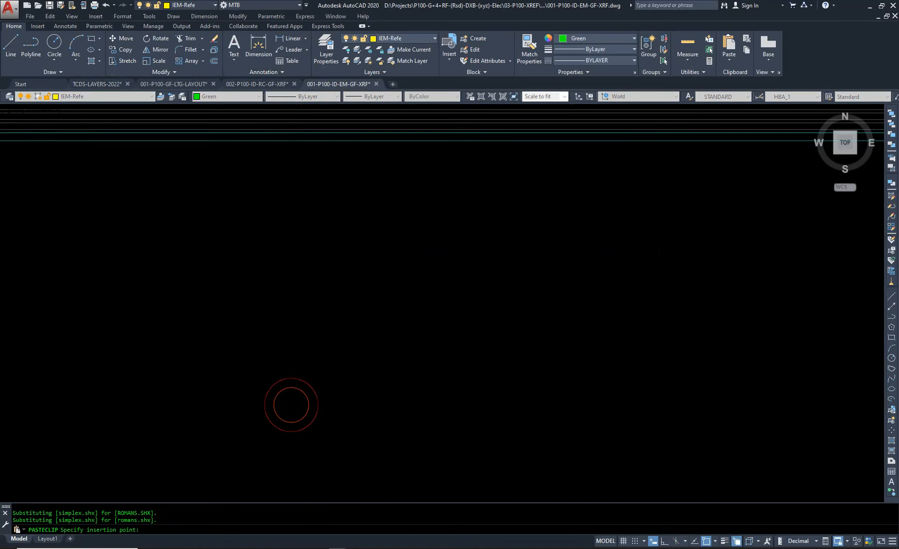
left_click(304, 290)
scroll(304, 291, "down", 10)
scroll(304, 253, "down", 3)
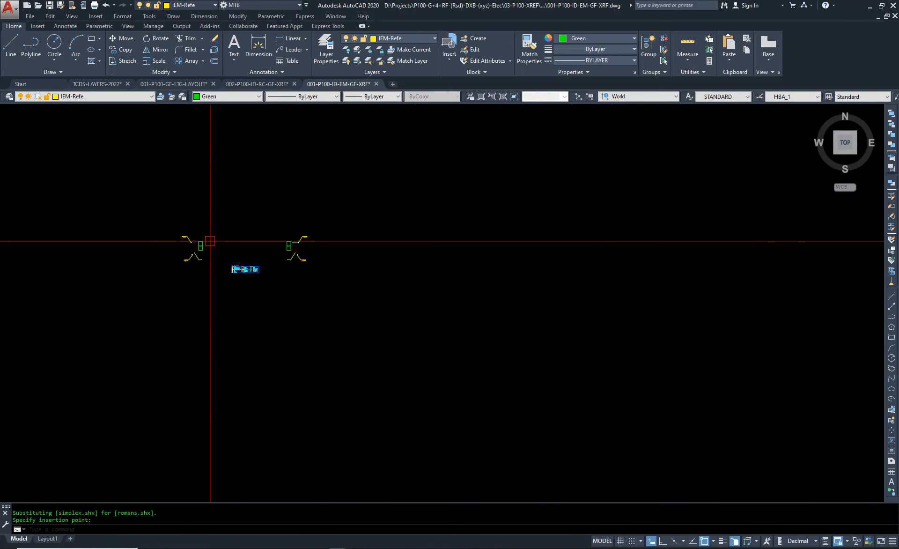
Step: Draw a helper line between the facing top corners of the upper green squares in the two mirrored plans
scroll(207, 263, "up", 7)
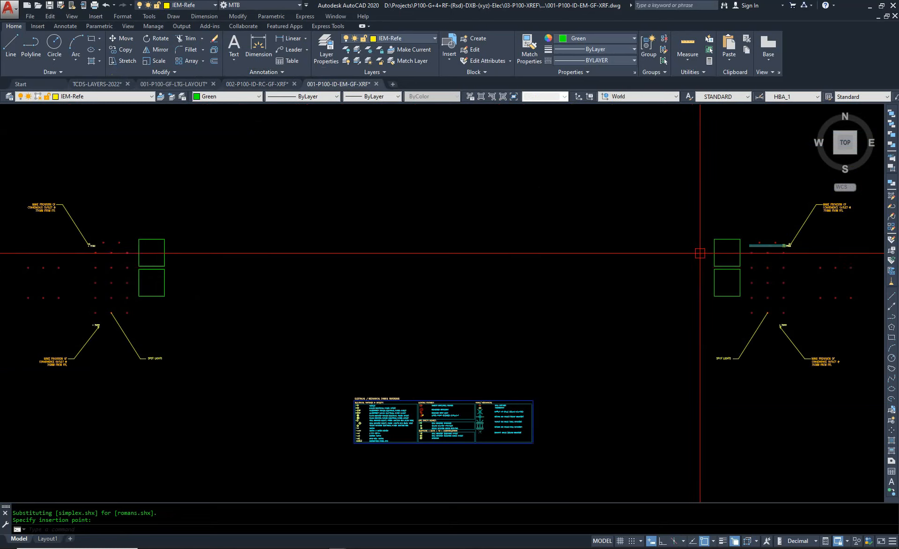
type("l")
key("space")
left_click(714, 239)
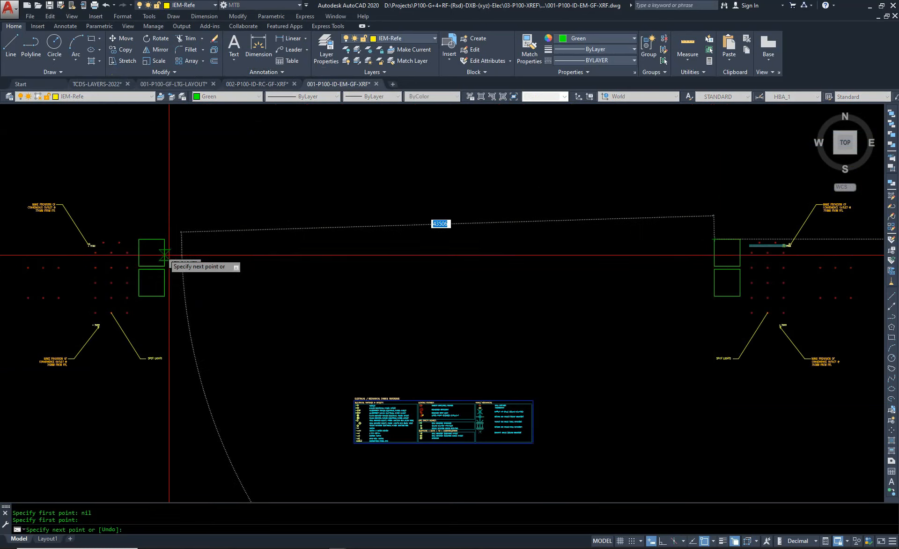
key("Escape")
key("Escape")
Step: Mirror the grille to the opposite plan about a vertical axis through the helper line's midpoint, keeping the source objects
scroll(711, 273, "up", 6)
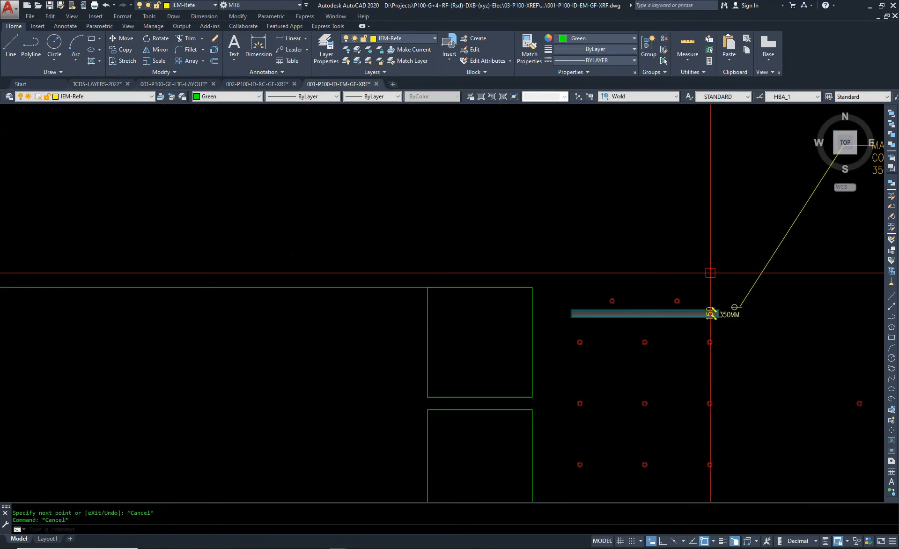
scroll(674, 302, "up", 6)
type("mi")
key("space")
left_click(586, 384)
left_click(565, 323)
scroll(573, 303, "down", 10)
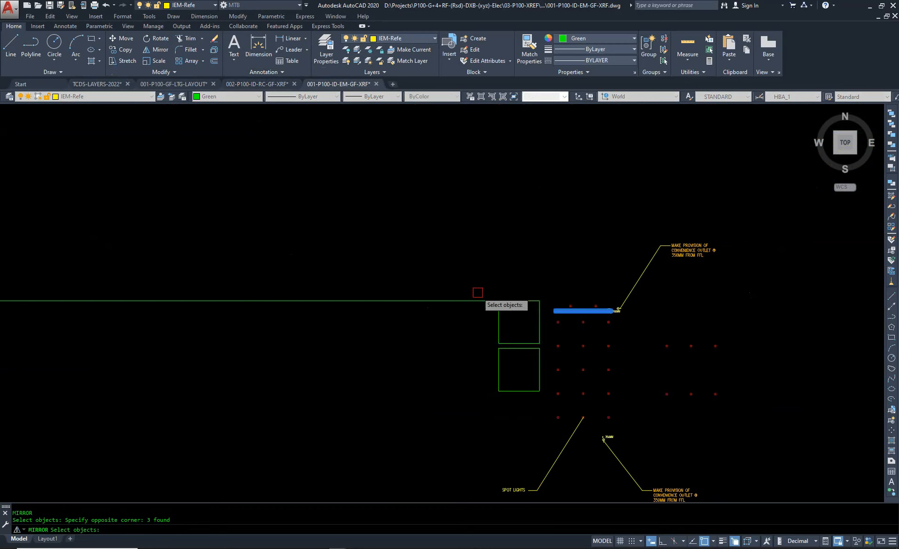
scroll(426, 292, "down", 8)
key("space")
left_click(393, 293)
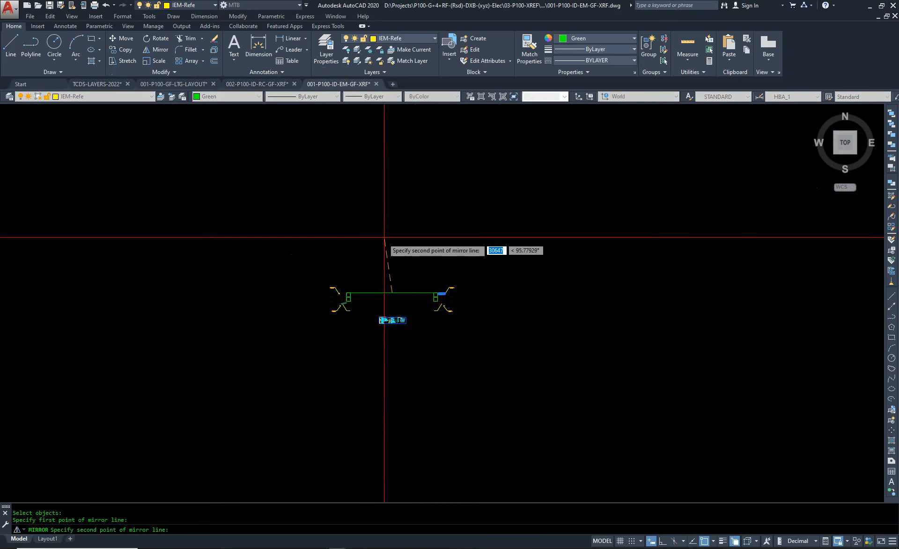
key("F8")
left_click(396, 243)
key("space")
scroll(398, 297, "up", 10)
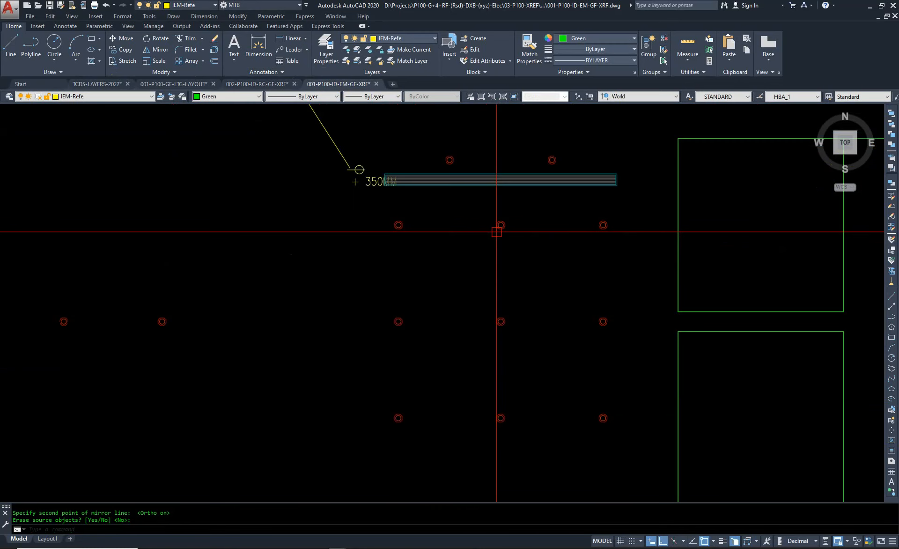
Step: Erase the helper line between the two plans and save the 001-P100-ID-EM-GF-XRF drawing
scroll(389, 213, "down", 10)
type("e")
key("space")
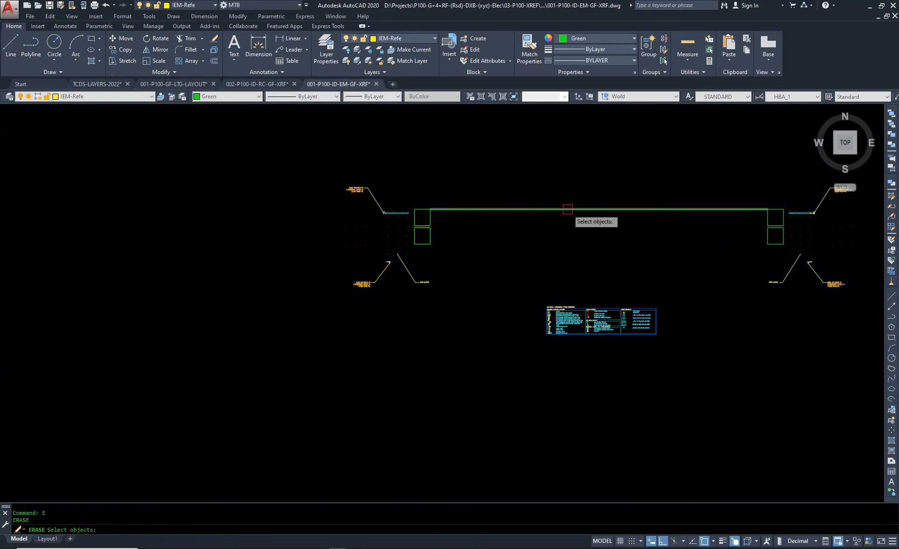
left_click(568, 209)
key("space")
scroll(438, 228, "up", 4)
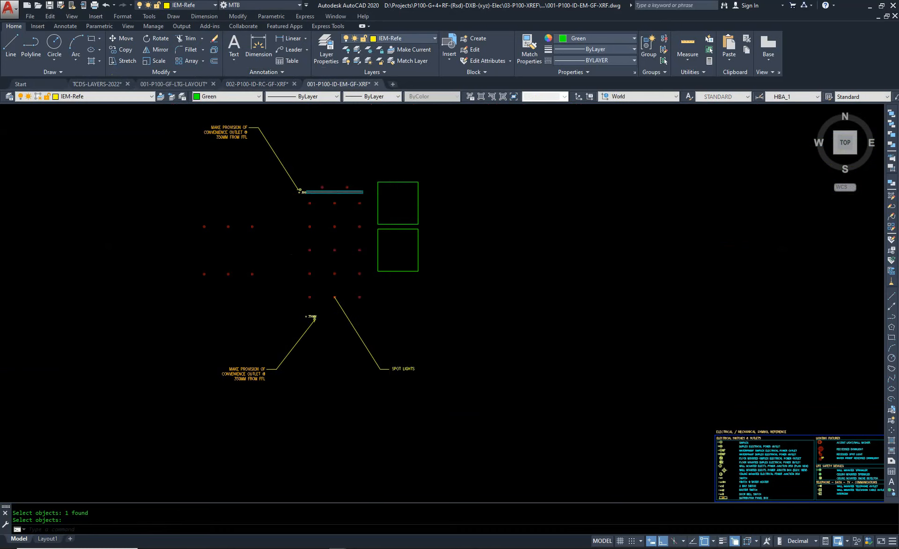
key("ctrl+s")
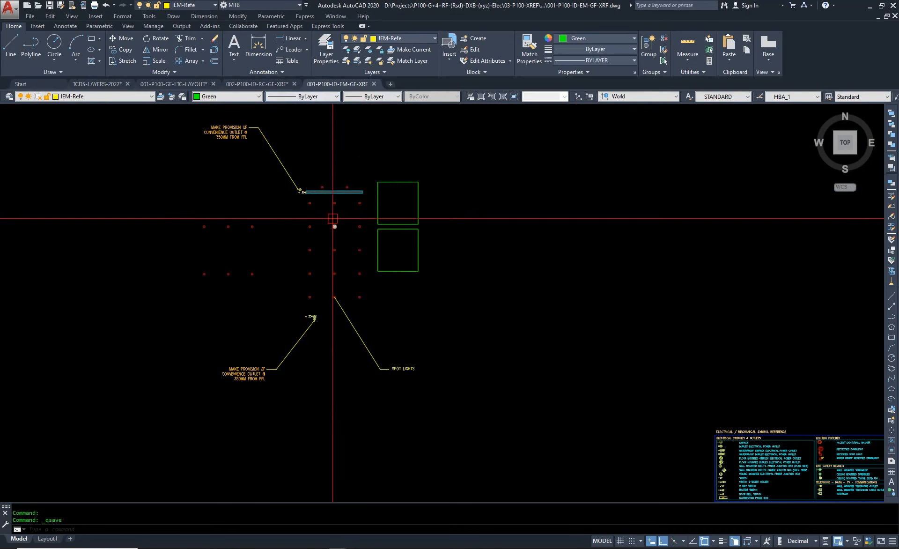
Step: In the 002-P100-ID-RC-GF-XRF drawing, select all spotlights similar to one ceiling spotlight and erase them
left_click(266, 87)
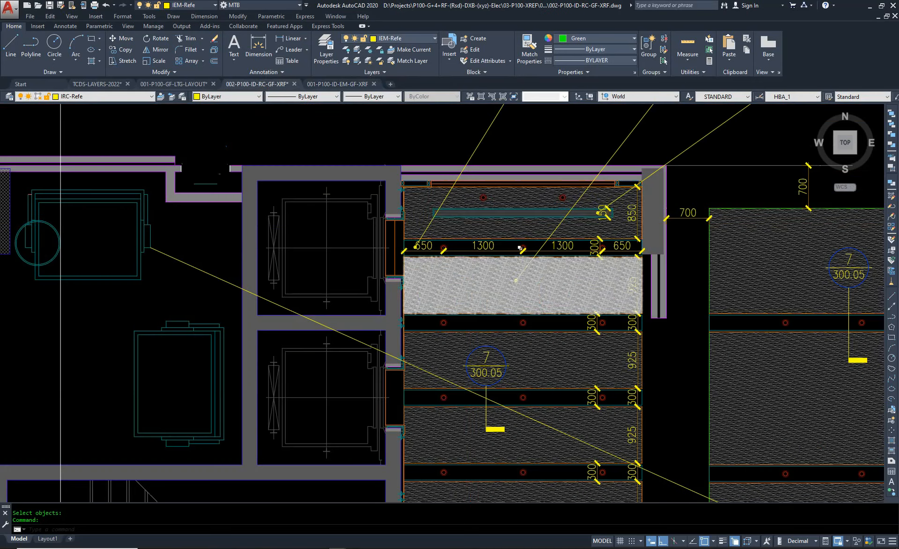
key("Escape")
scroll(302, 271, "down", 3)
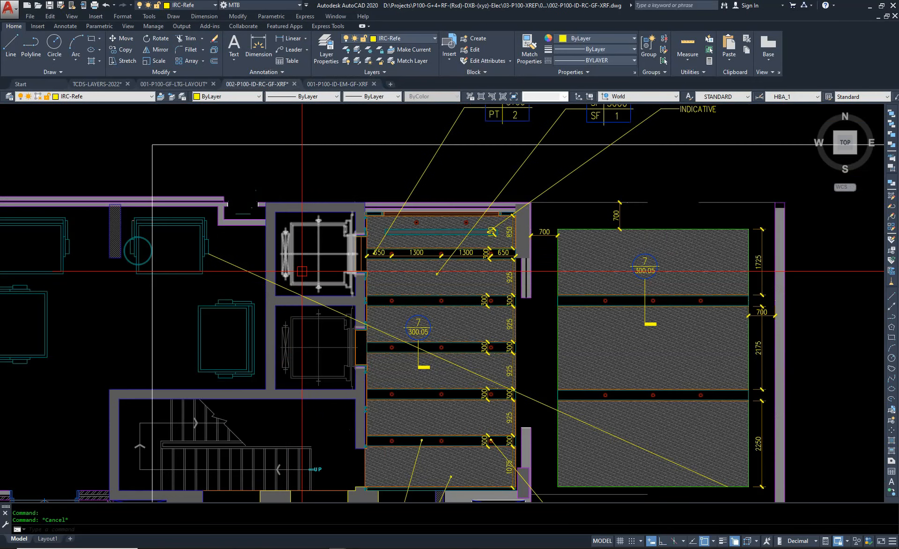
scroll(437, 302, "up", 8)
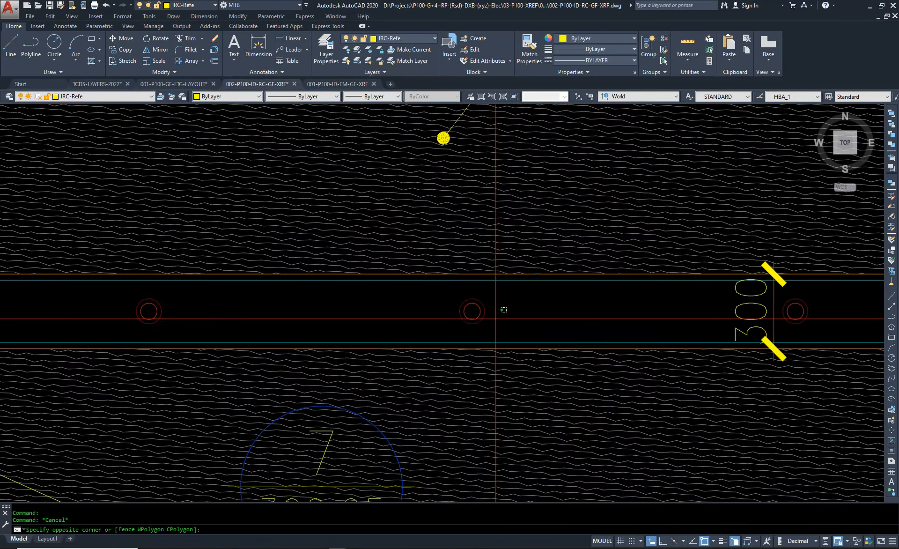
left_click(482, 313)
right_click(482, 312)
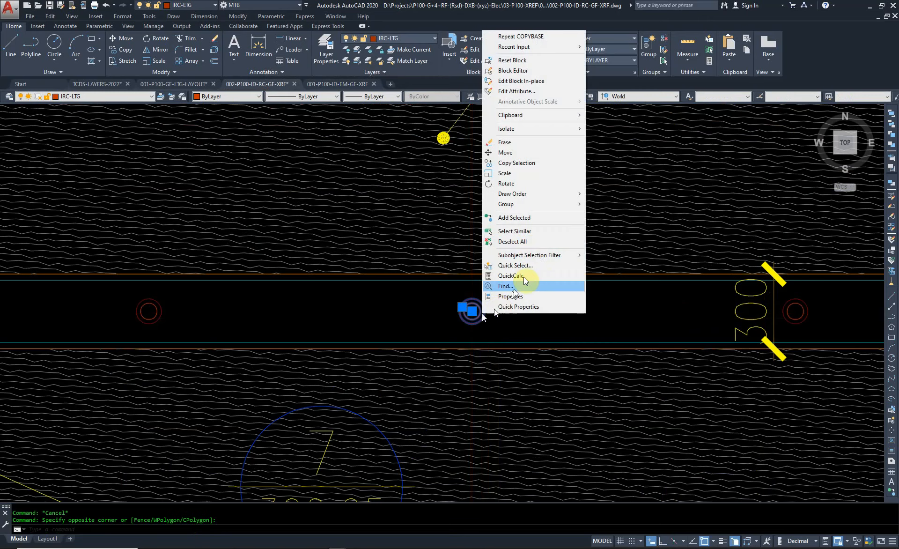
left_click(527, 232)
scroll(503, 297, "down", 3)
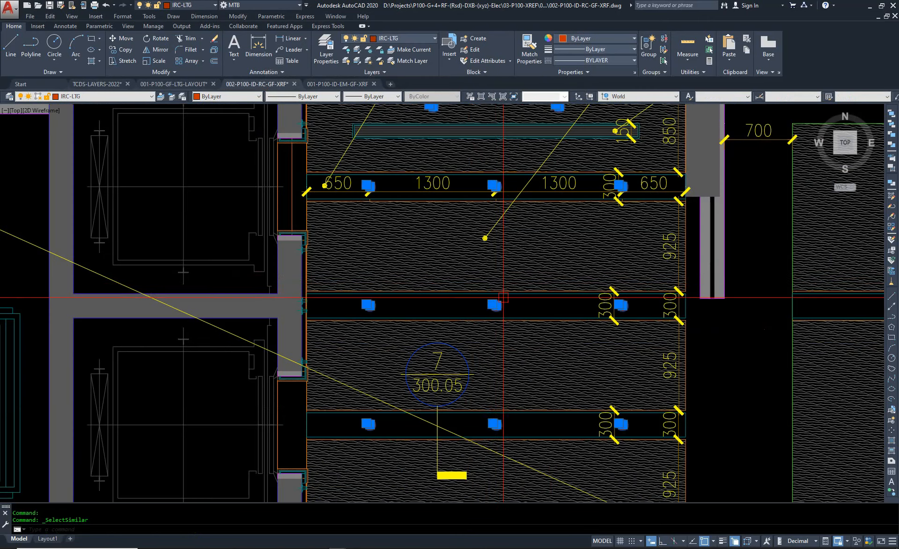
key("Delete")
Step: Erase the linear HVAC grille's outlines and hatch from the uppermost lobby ceiling panel
scroll(448, 114, "up", 4)
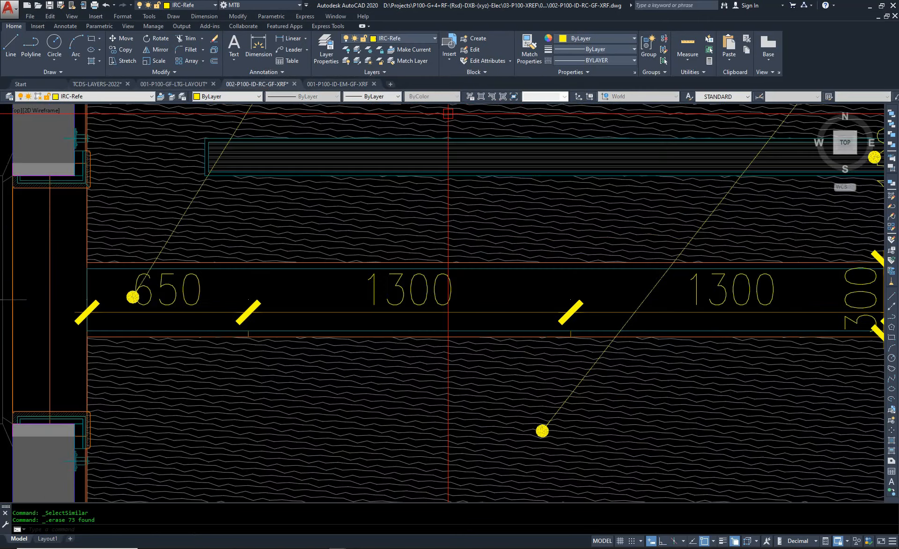
scroll(449, 114, "up", 5)
left_click(411, 218)
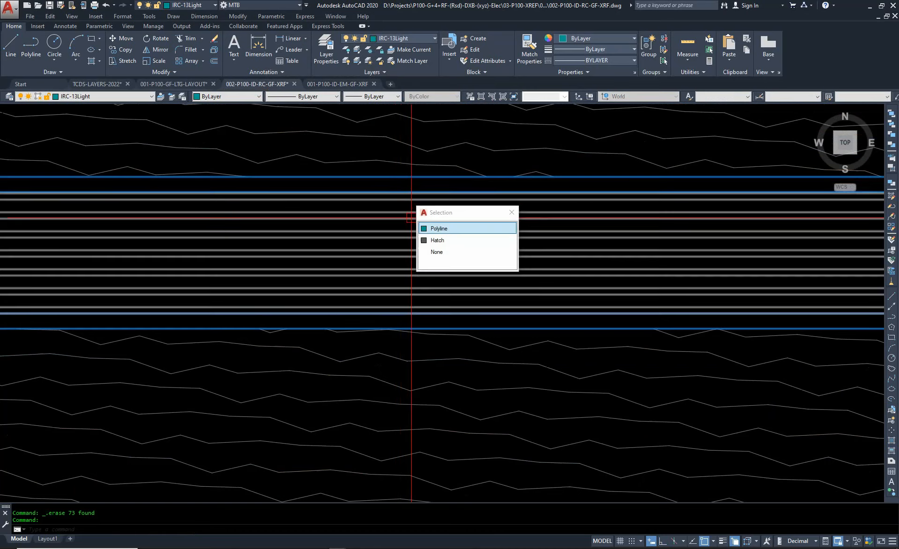
left_click(376, 210)
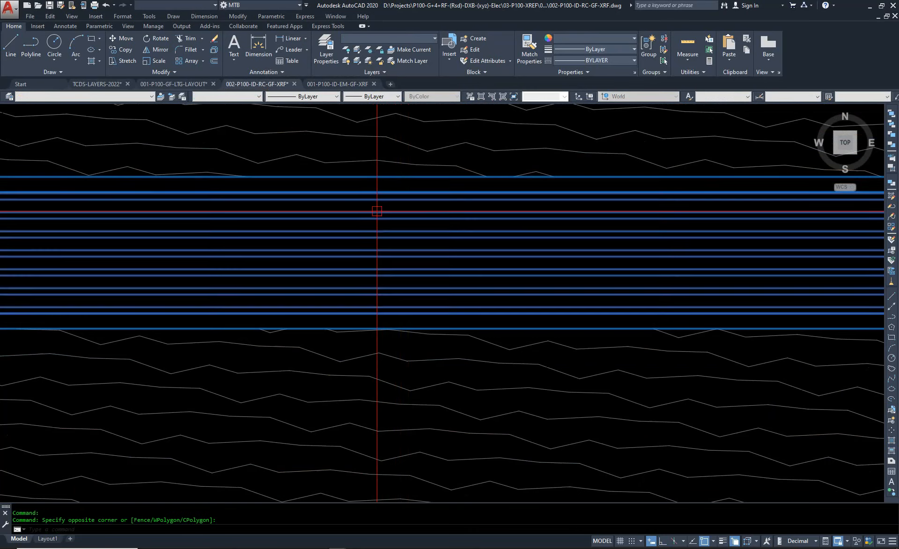
left_click(394, 203)
key("Delete")
scroll(474, 238, "down", 6)
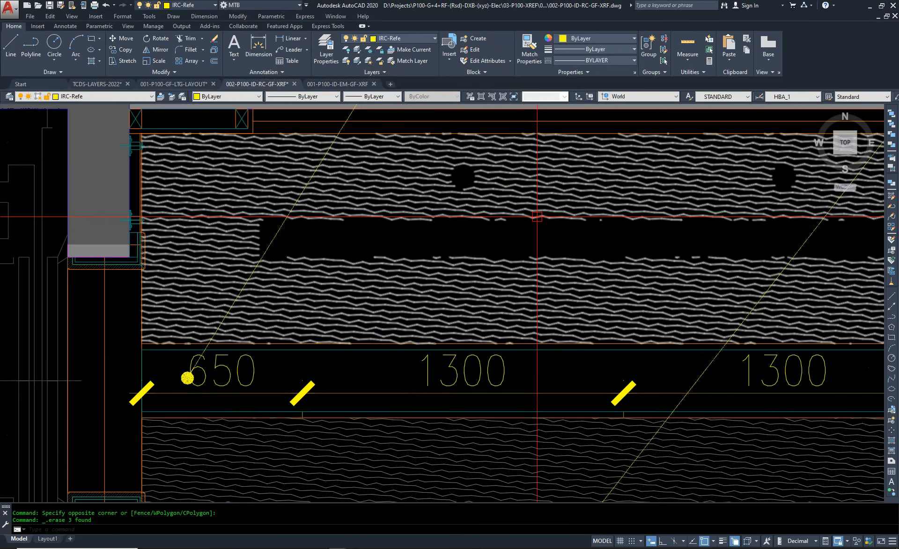
Step: Try to erase the SPOT LIGHTS note and its leader below the plan, and undo the erasure
scroll(475, 238, "down", 3)
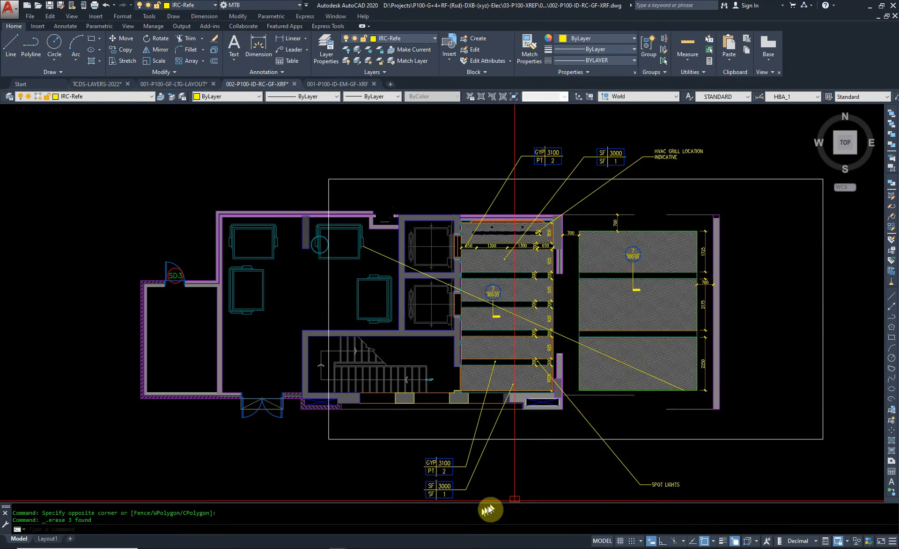
middle_click_drag(630, 486, 595, 429)
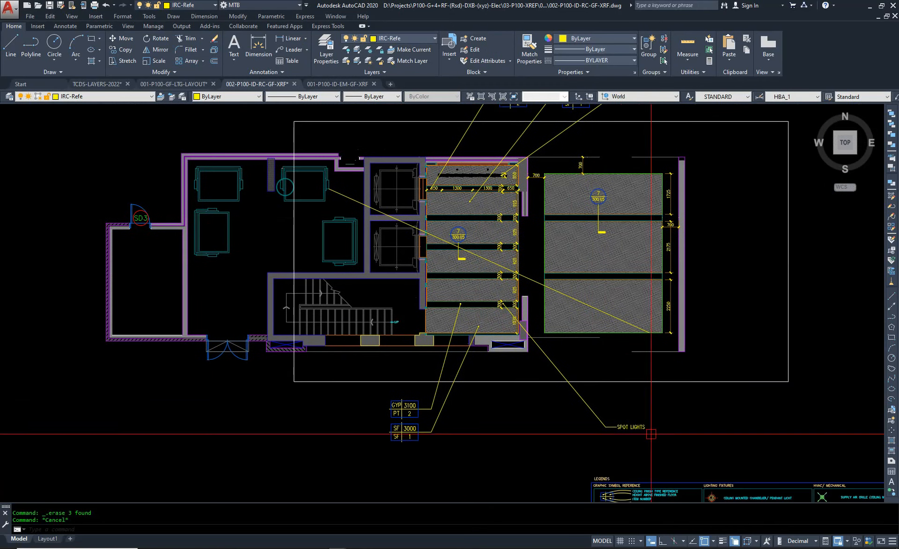
left_click(579, 434)
key("space")
key("ctrl+z")
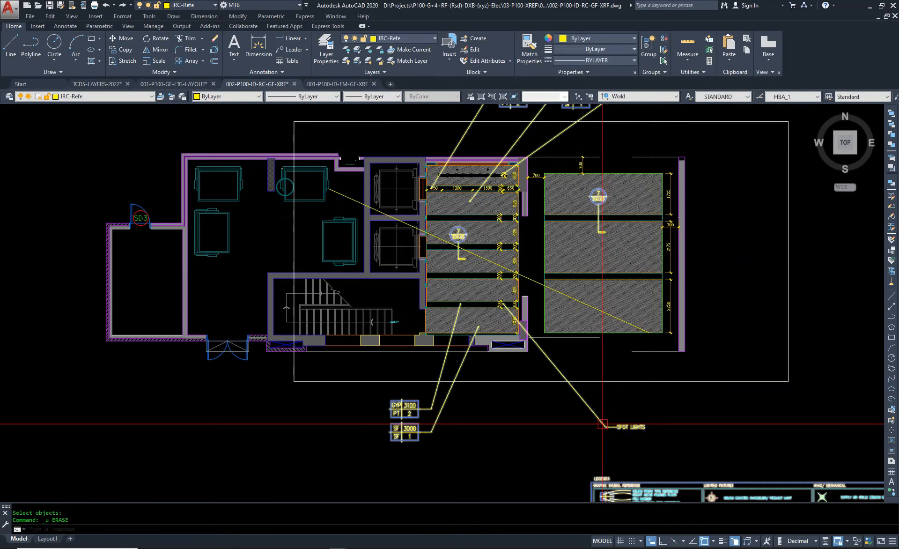
Step: Explode the annotation block that contains the SPOT LIGHTS note into separate objects
left_click(600, 426)
type("X")
key("space")
key("Escape")
Step: Erase the SPOT LIGHTS text and its leader below the ceiling plan
type("E")
key("space")
left_click(638, 412)
left_click(575, 435)
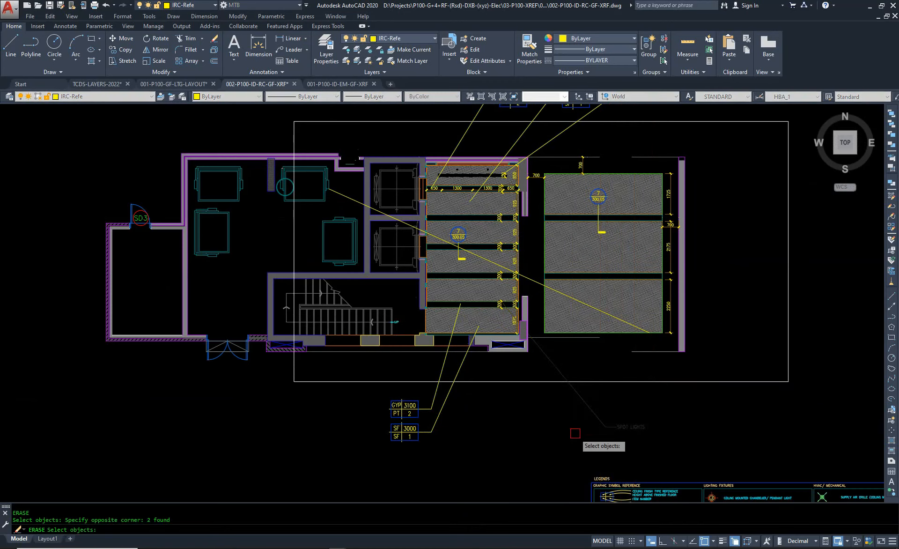
key("space")
scroll(433, 431, "up", 4)
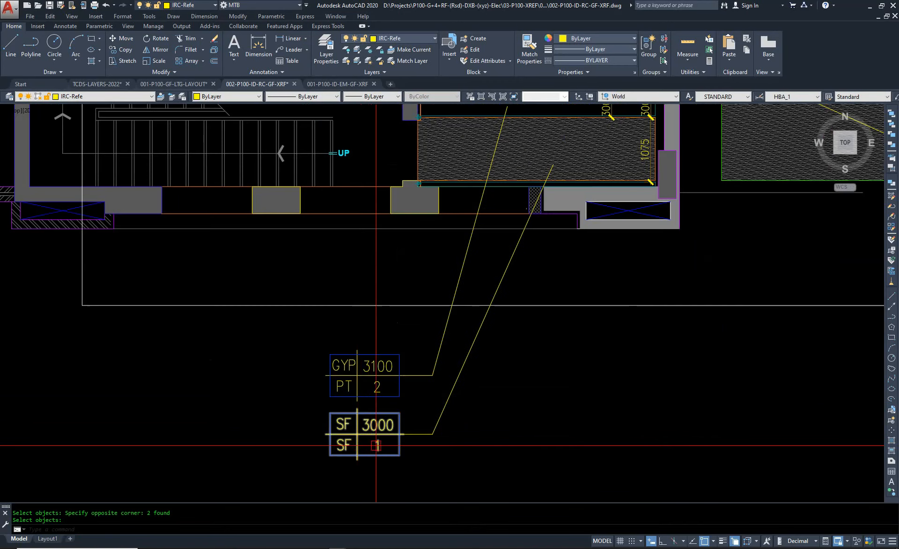
scroll(377, 452, "down", 4)
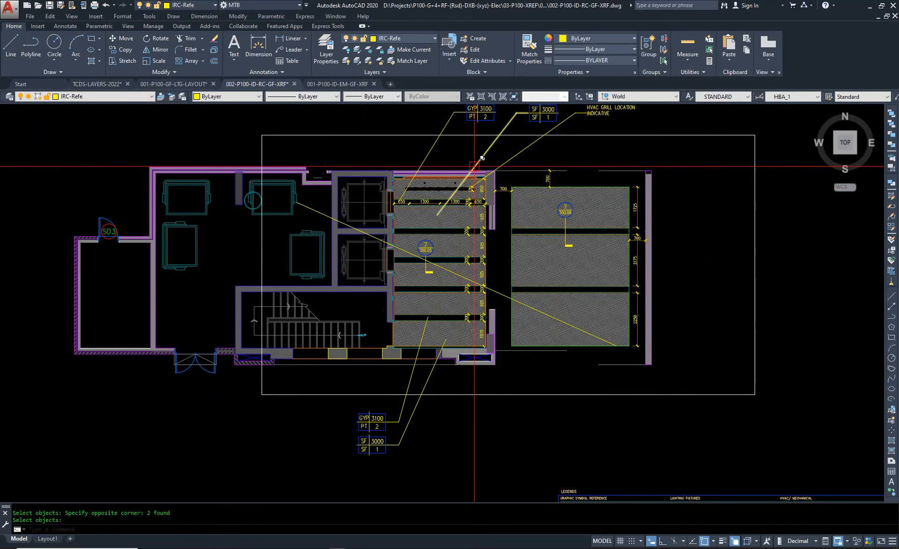
Step: Erase the HVAC GRILL LOCATION INDICATIVE note and its leader above the ceiling plan
scroll(475, 166, "up", 1)
middle_click_drag(517, 188, 524, 286)
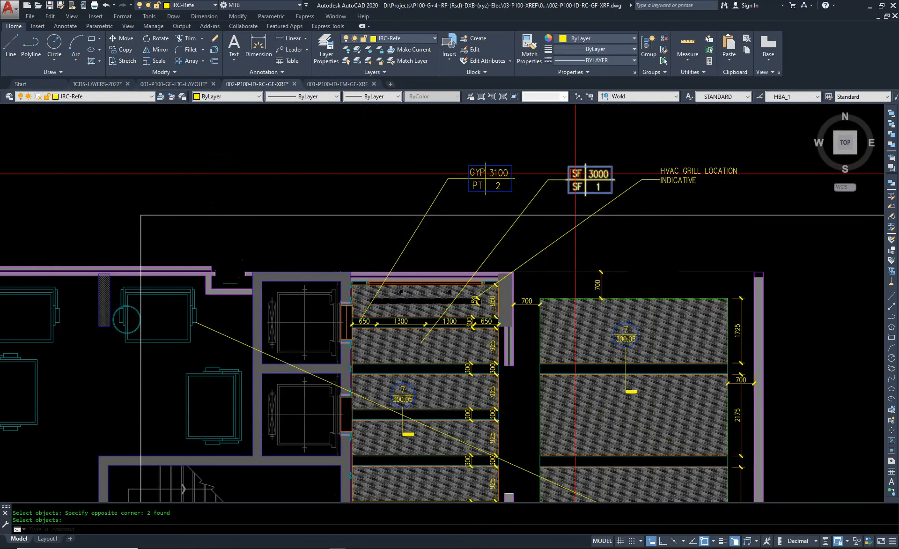
key("Escape")
type("E")
key("Return")
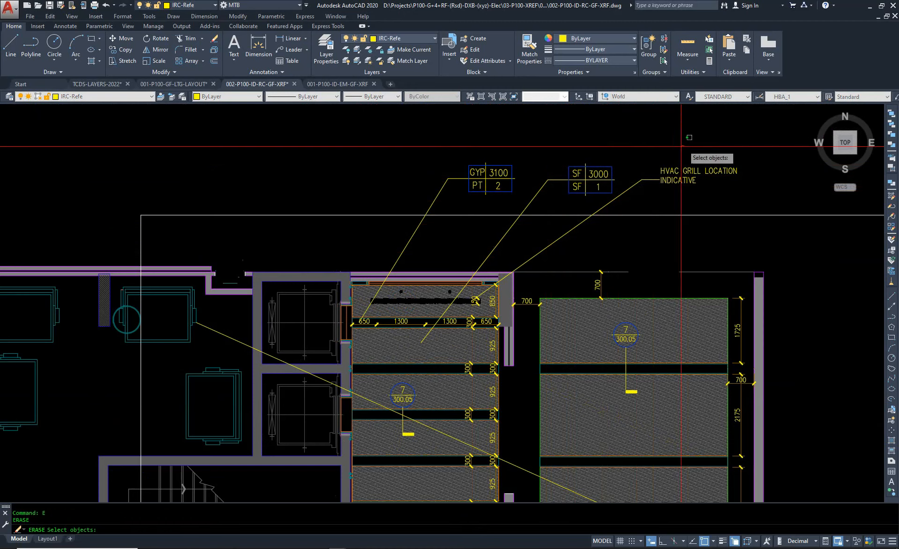
left_click(682, 147)
left_click(594, 200)
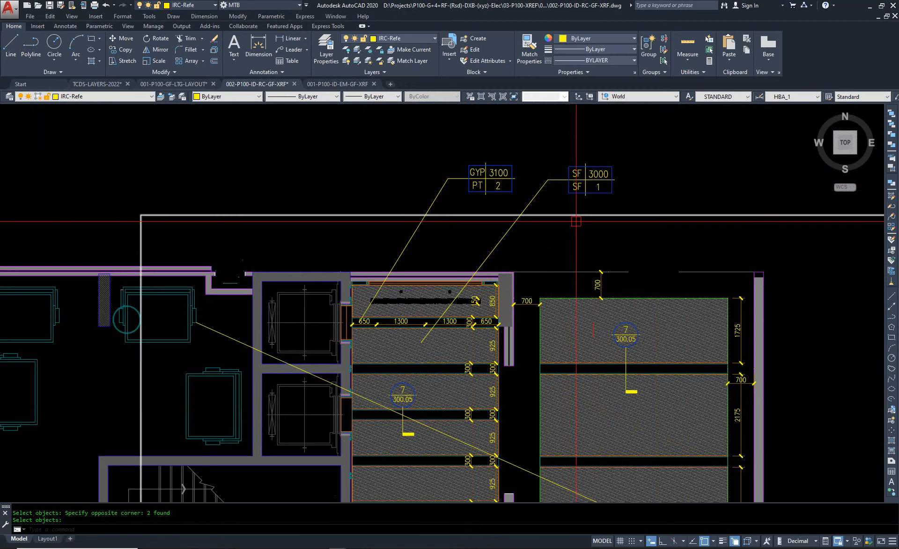
Step: Erase the long stray diagonal leader line crossing the lobby and the larger ceiling panels
scroll(579, 225, "down", 4)
key("Escape")
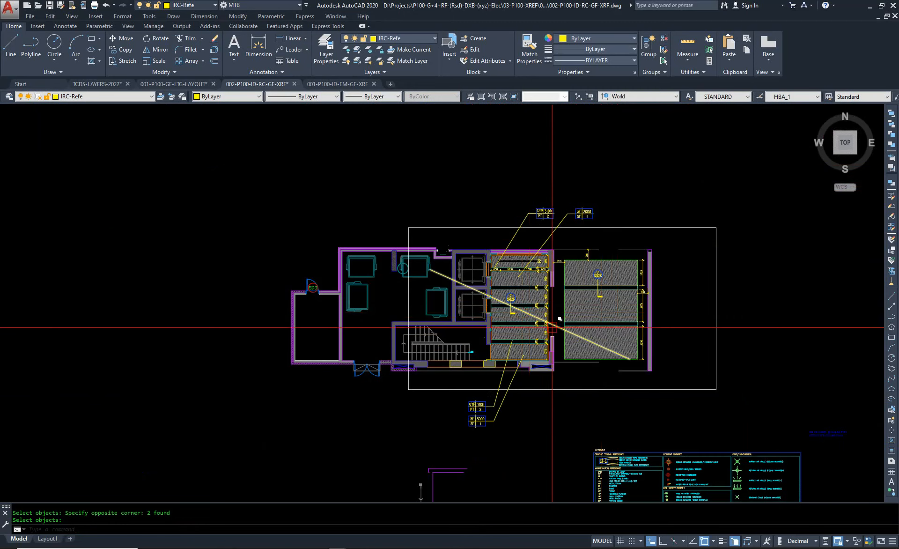
scroll(524, 314, "up", 4)
left_click(555, 321)
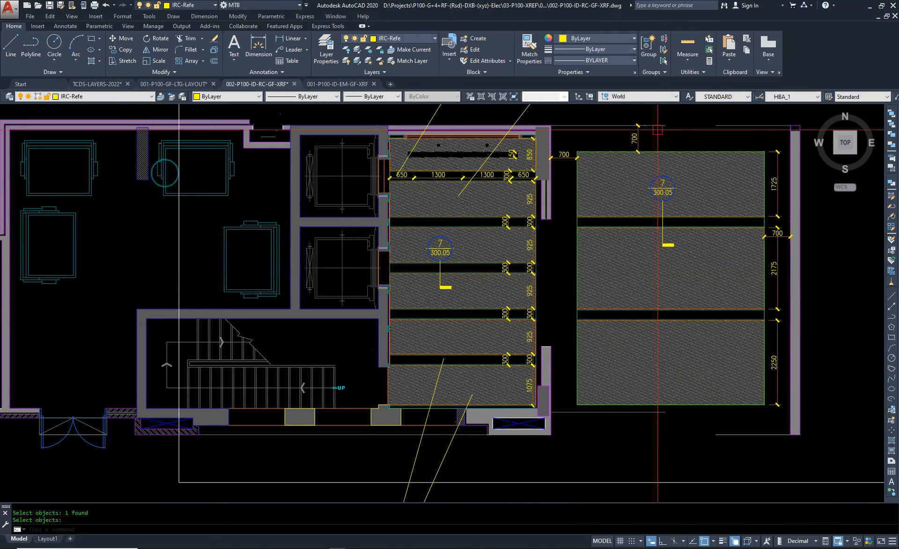
key("space")
Step: Select every dimension similar to the one beside the larger ceiling's uppermost panel and erase them all
left_click(774, 184)
mouse_move(774, 184)
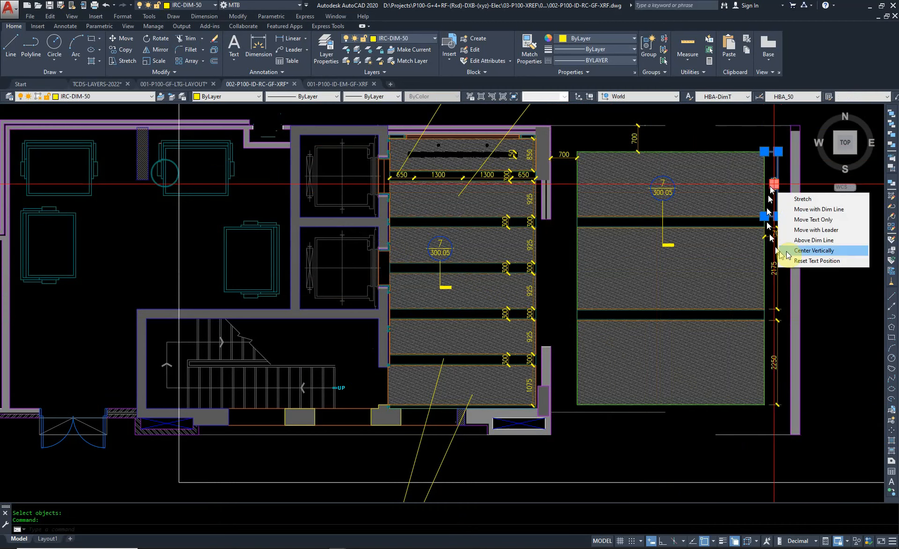
left_click(787, 253)
left_click(781, 175)
right_click(780, 172)
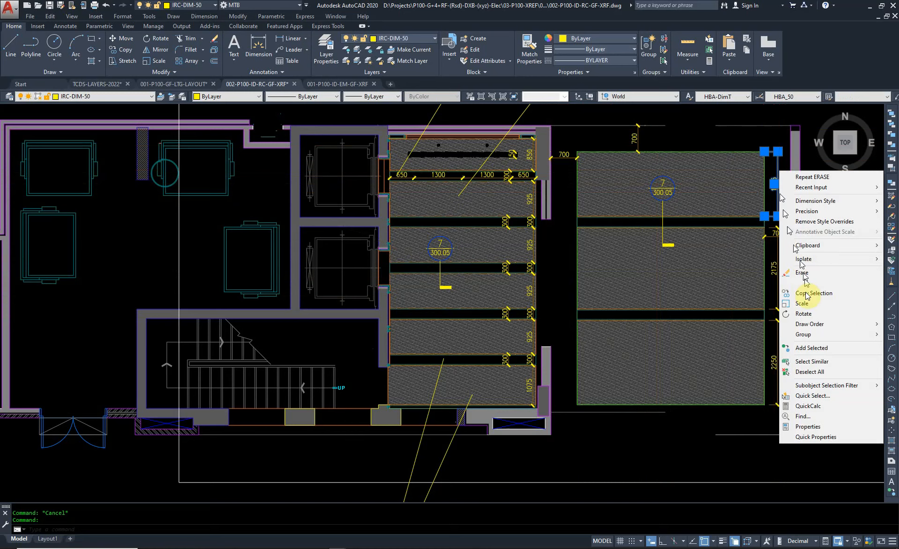
left_click(812, 361)
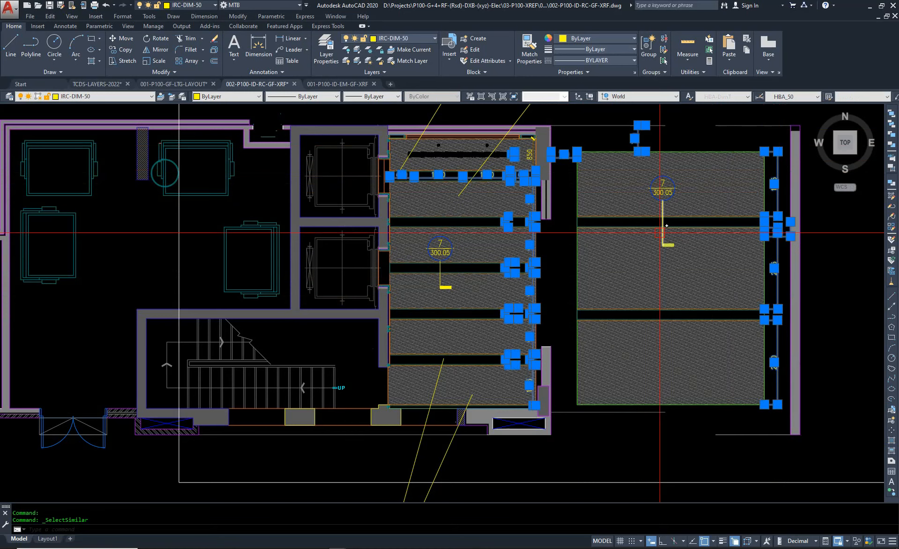
key("Delete")
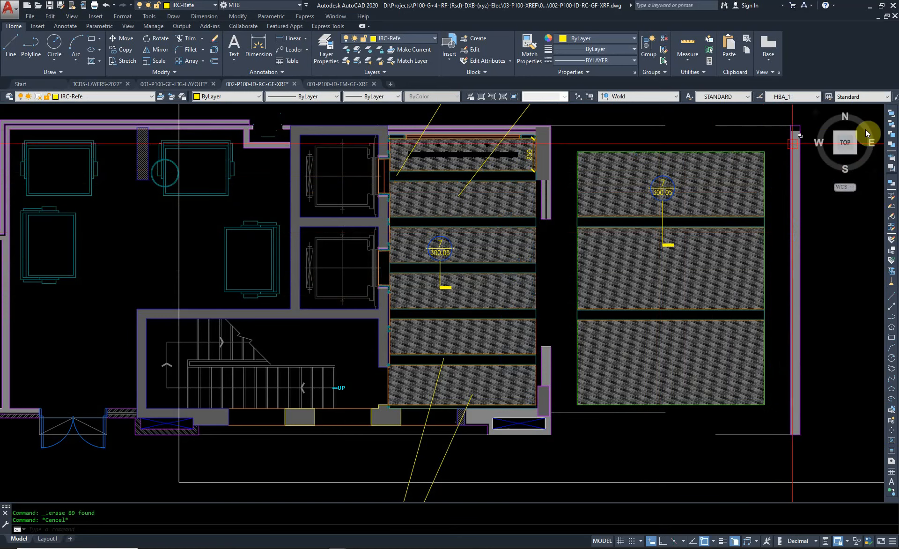
Step: Erase the 7/300.05 detail marker and its leader from the larger three-panel ceiling
type("e")
key("space")
left_click(628, 139)
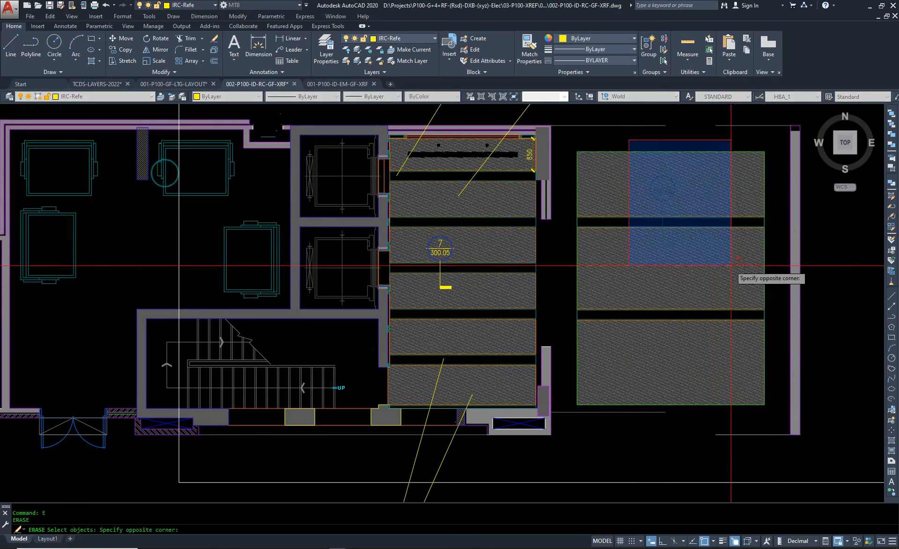
left_click(731, 265)
key("space")
Step: Erase the leftover 850 dimension at the end of the uppermost lobby ceiling panel
scroll(532, 159, "up", 10)
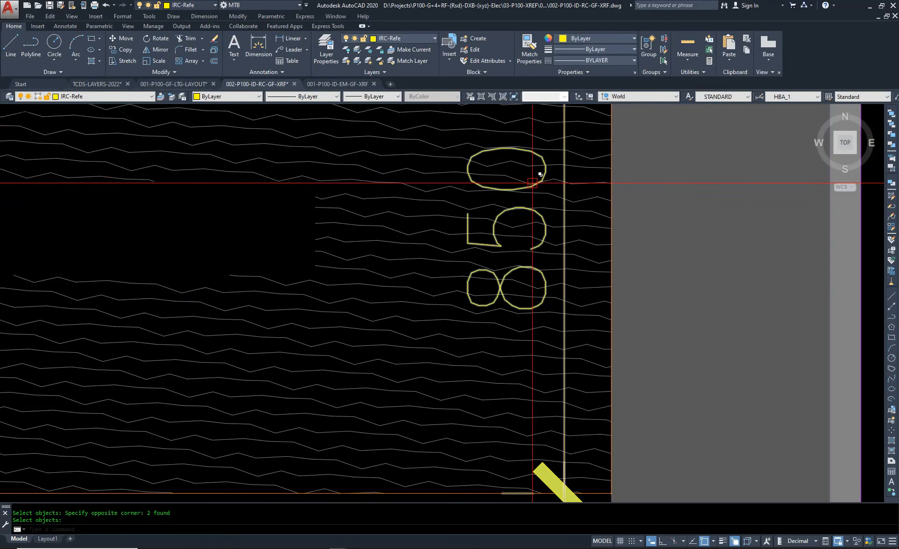
left_click(555, 160)
key("Delete")
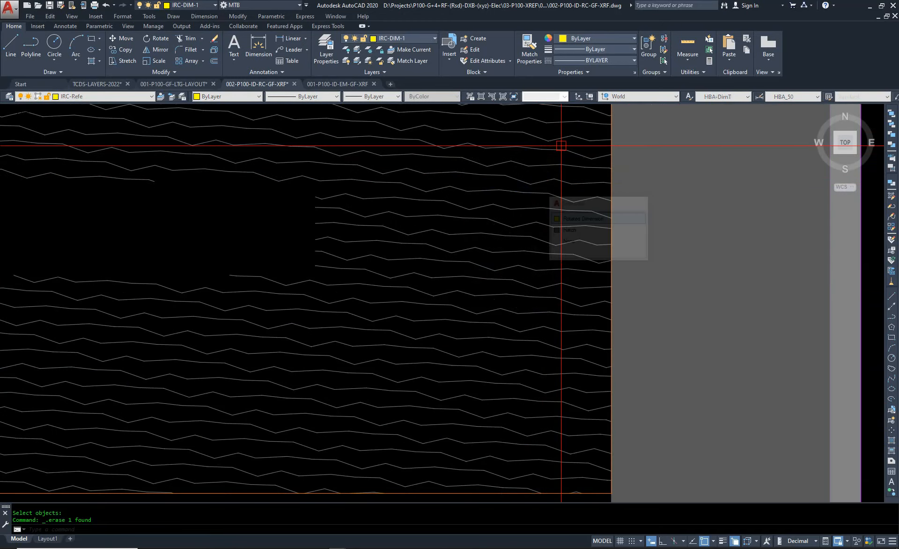
scroll(558, 155, "down", 5)
scroll(258, 330, "down", 5)
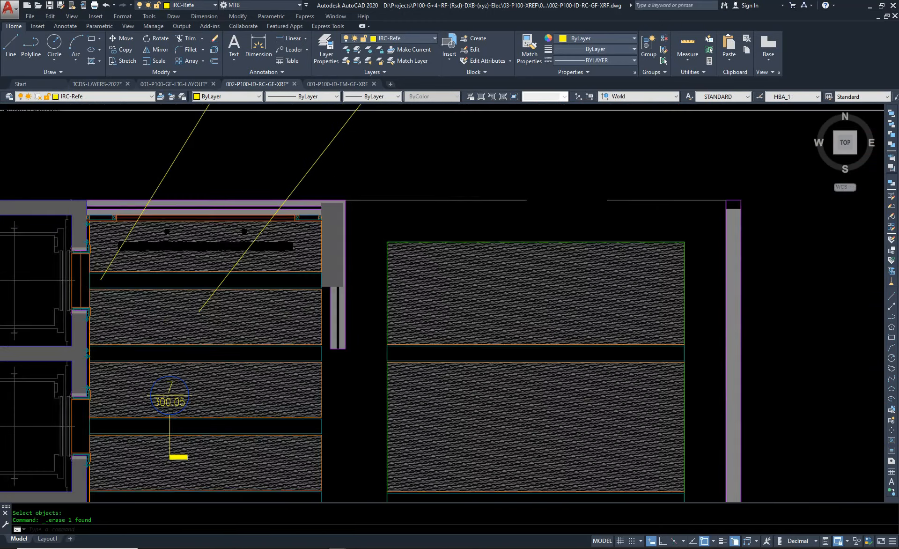
Step: Erase the 7/300.05 detail marker and its leader from the lobby ceiling panels
scroll(257, 332, "up", 4)
type("e")
key("Return")
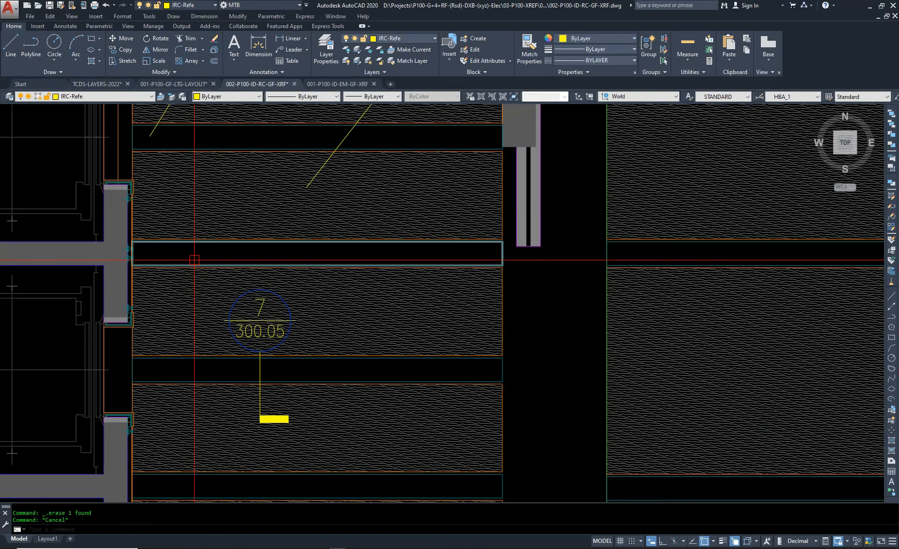
left_click(201, 256)
left_click(323, 418)
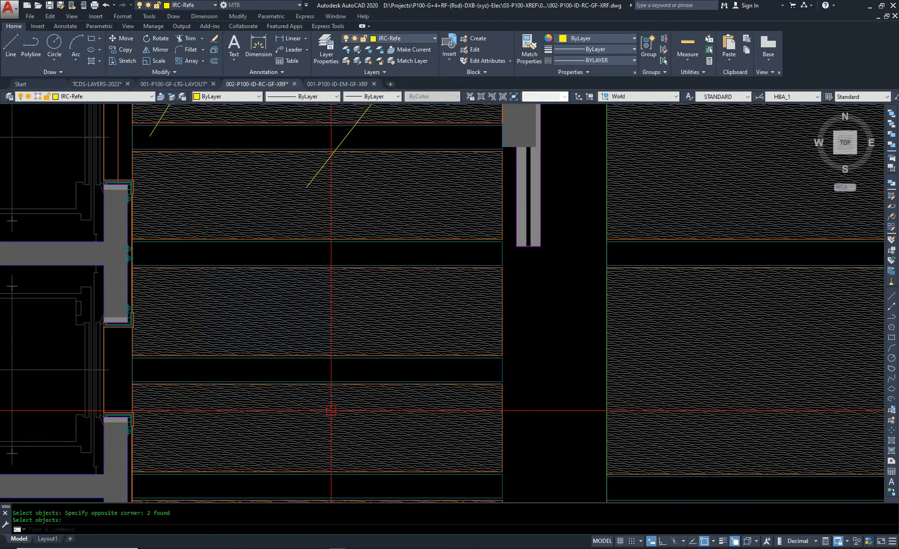
Step: Examine the wall and frame linework along the upper edge of the lobby ceiling
scroll(331, 408, "down", 4)
scroll(349, 371, "up", 6)
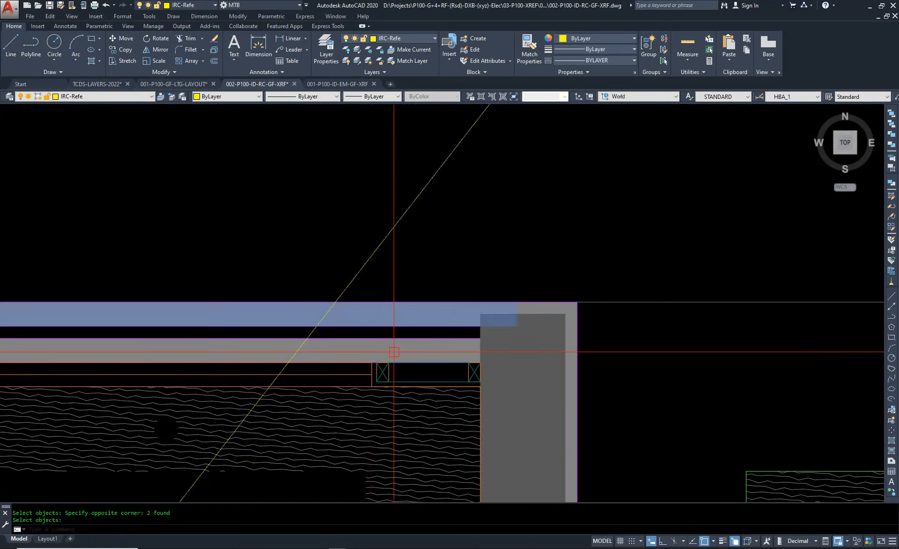
scroll(367, 367, "down", 2)
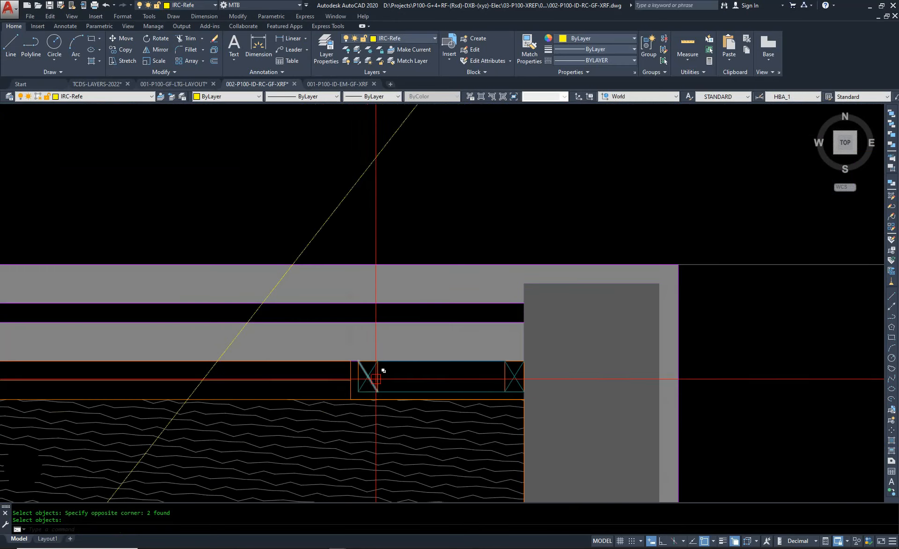
mouse_move(379, 372)
middle_mouse_down()
mouse_move(572, 384)
mouse_move(568, 361)
middle_mouse_up()
scroll(592, 334, "down", 4)
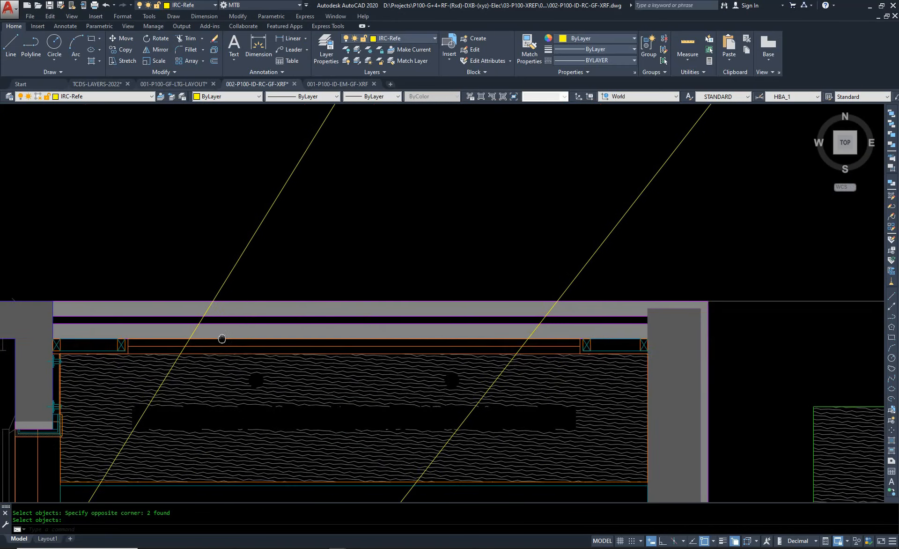
middle_click_drag(217, 340, 317, 310)
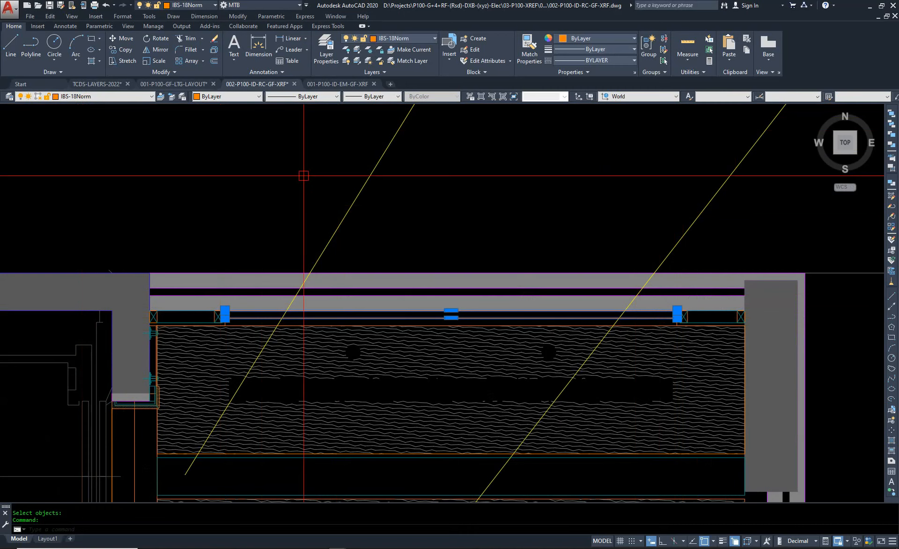
scroll(232, 186, "down", 4)
key("Escape")
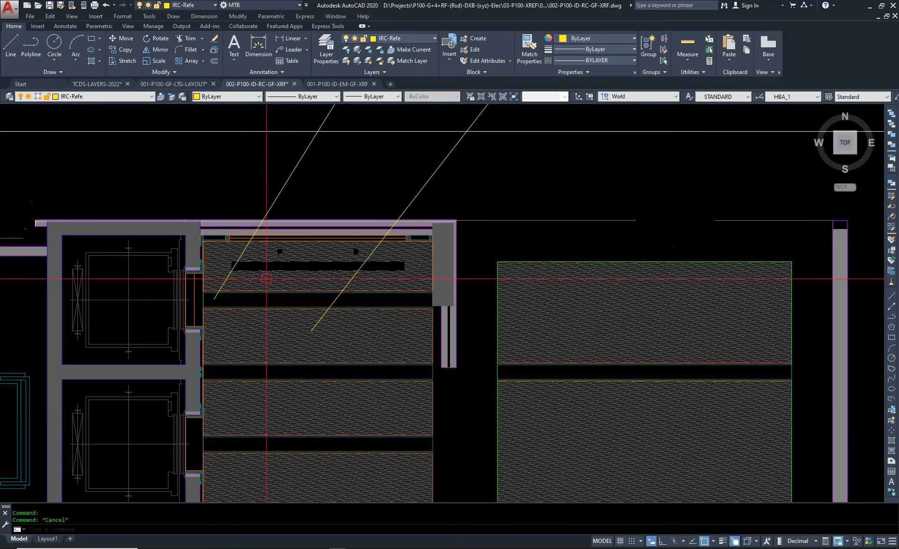
scroll(372, 237, "up", 4)
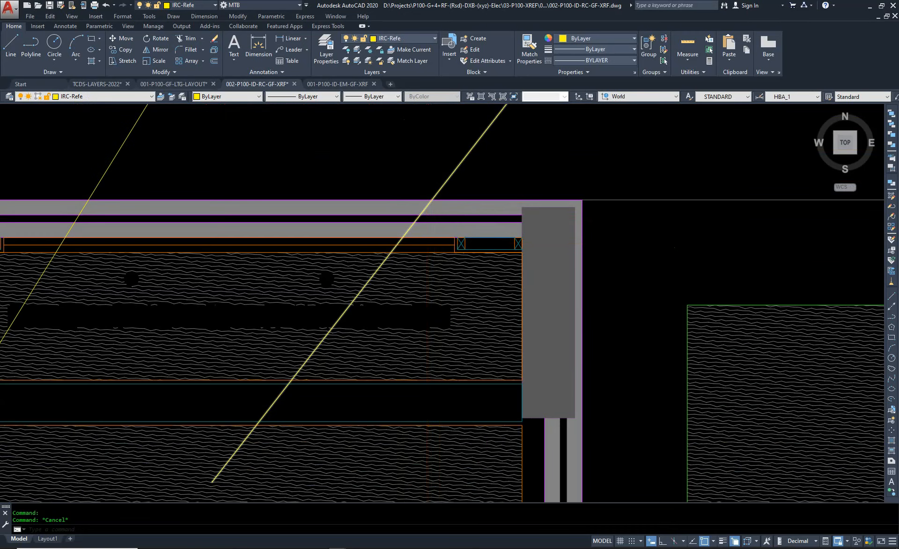
scroll(427, 202, "down", 8)
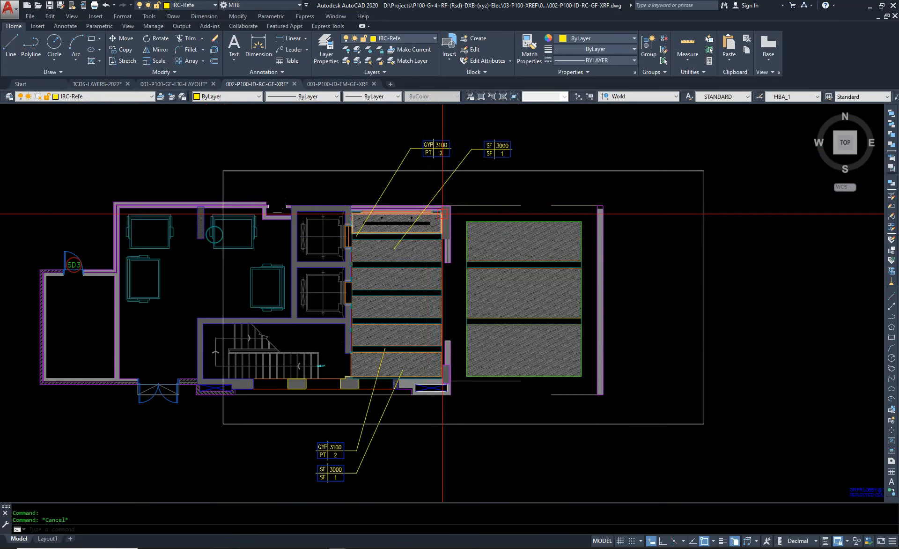
Step: Erase the stray magenta linework and the vertical line beside it below the ceiling plan
scroll(379, 318, "down", 6)
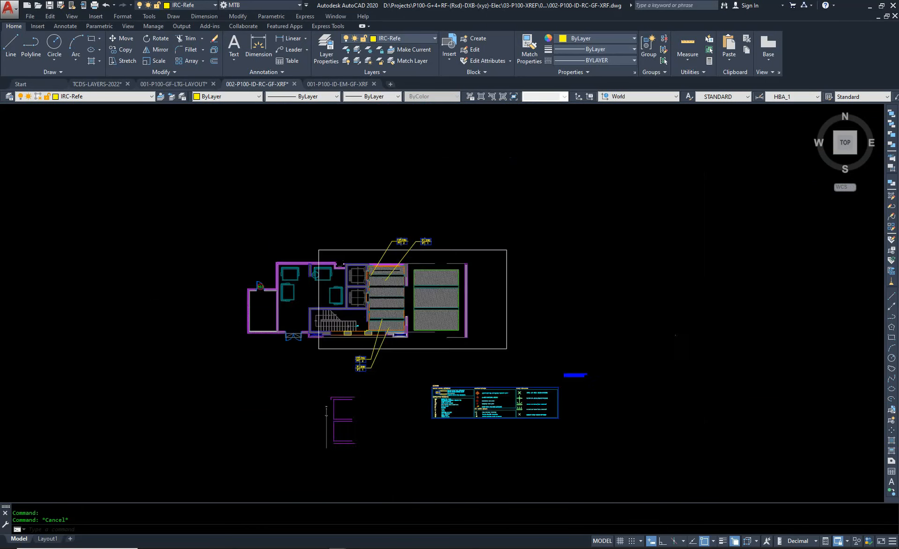
scroll(408, 375, "up", 4)
key("Escape")
type("e")
key("space")
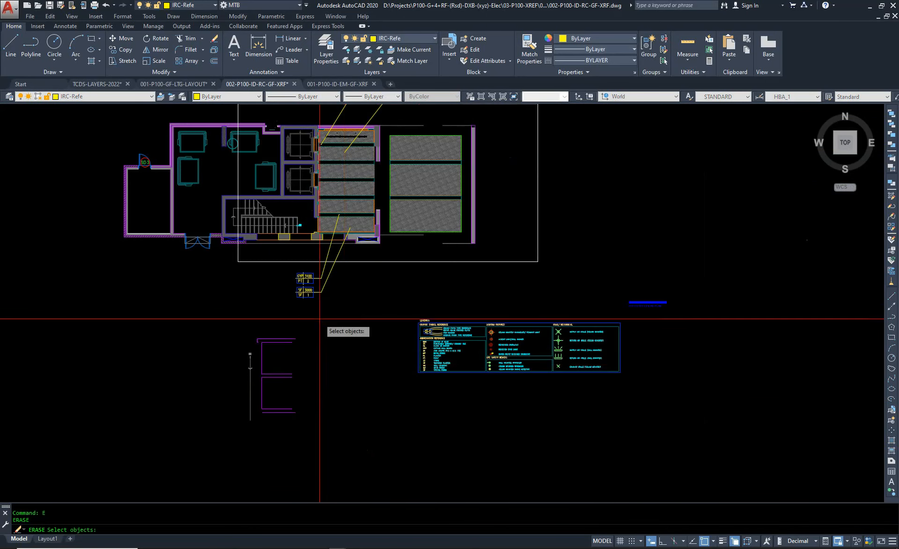
left_click(319, 317)
left_click(188, 457)
key("space")
key("Escape")
Step: Erase the two-line lobby REFLECTED CEILING PLAN title text above the legend table
scroll(674, 306, "up", 4)
type("e")
key("space")
left_click(714, 310)
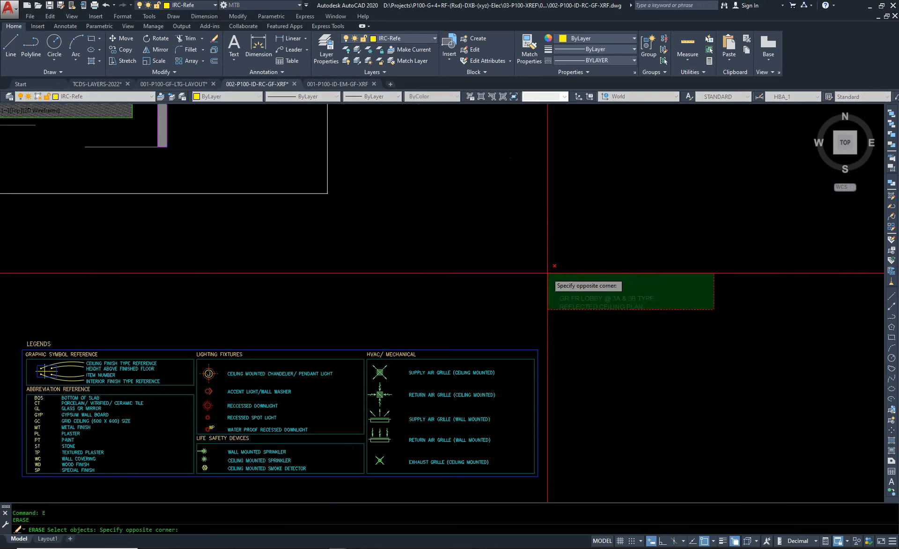
left_click(549, 272)
key("space")
Step: Draw a rectangle along the inner walls of the lower lift shaft
scroll(493, 315, "down", 4)
scroll(488, 313, "down", 6)
middle_click_drag(606, 248, 257, 377)
scroll(47, 410, "up", 5)
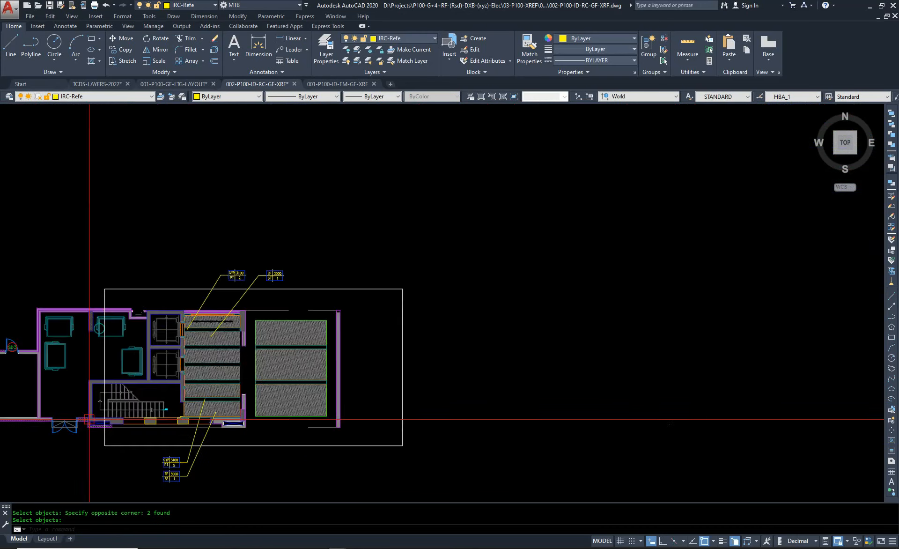
scroll(116, 393, "up", 5)
type("rec")
key("Return")
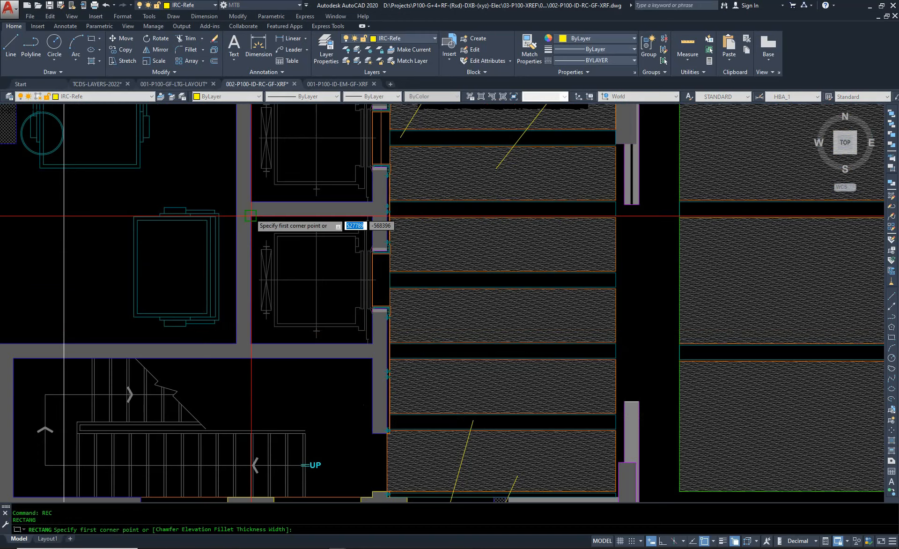
left_click(251, 216)
scroll(354, 346, "up", 5)
left_click(430, 334)
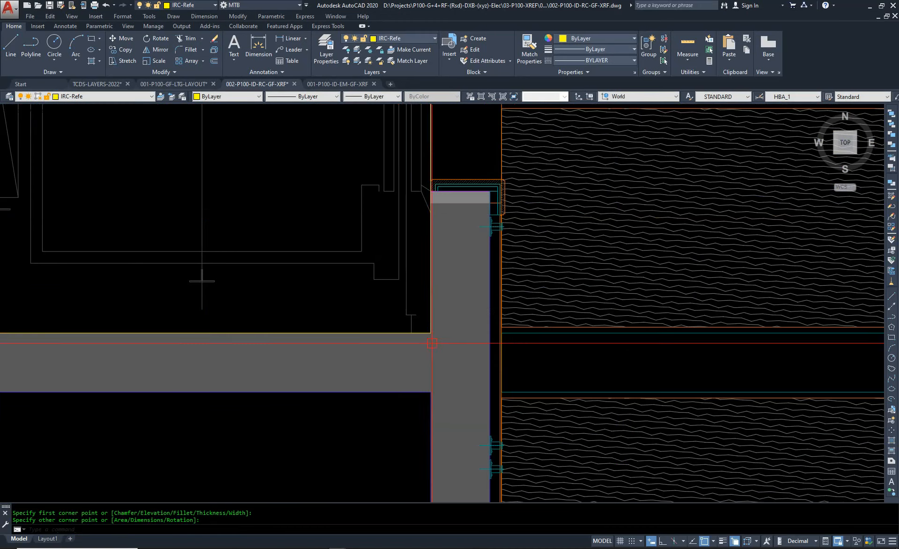
Step: Draw a rectangle of 2100 by 2200 along the inner walls of the upper lift shaft
scroll(423, 396, "down", 5)
key("Return")
scroll(311, 271, "down", 2)
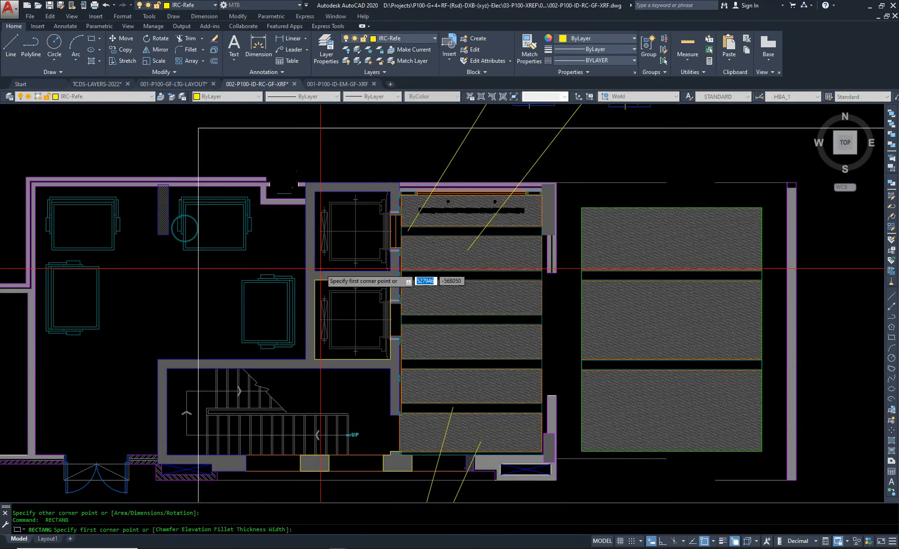
left_click(314, 269)
scroll(399, 185, "up", 4)
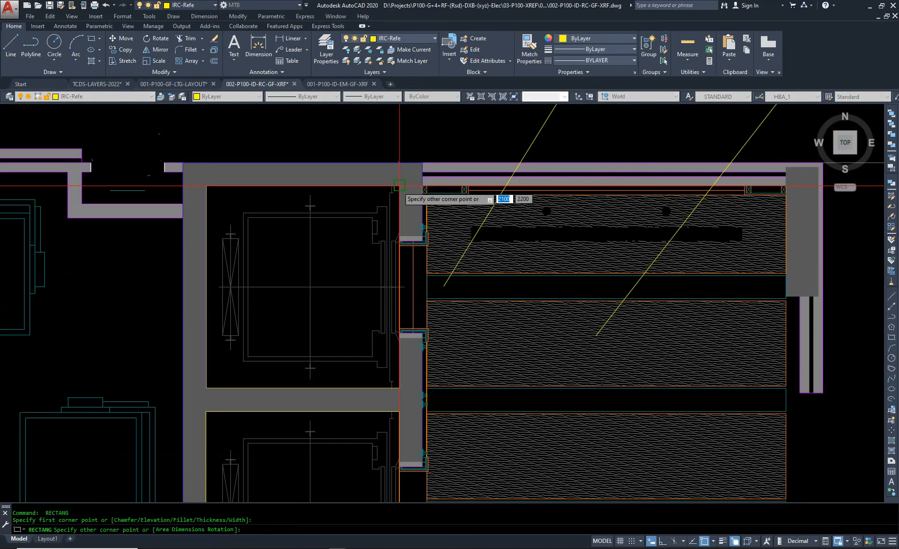
left_click(399, 186)
scroll(384, 176, "down", 4)
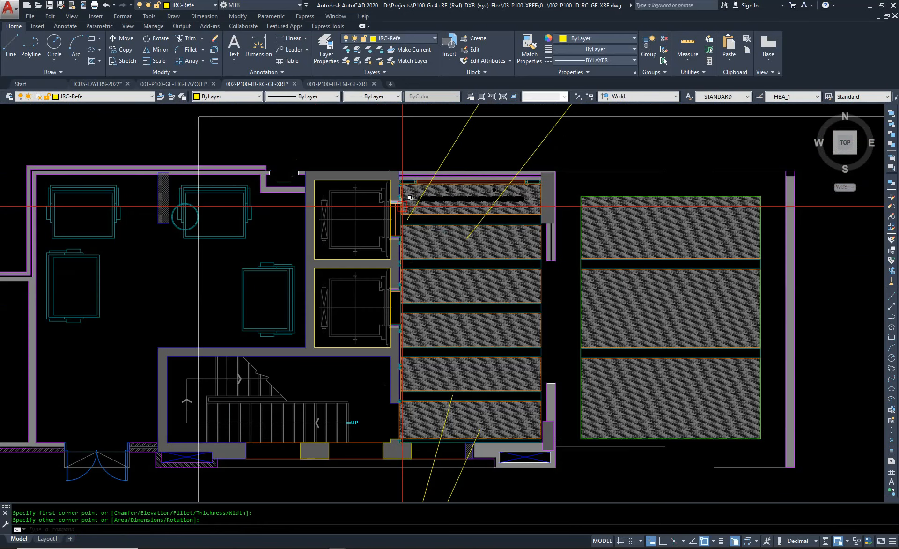
Step: Match the upper lift shaft rectangle's properties to the teal outline of the strip between the lobby ceiling panels
scroll(434, 215, "up", 4)
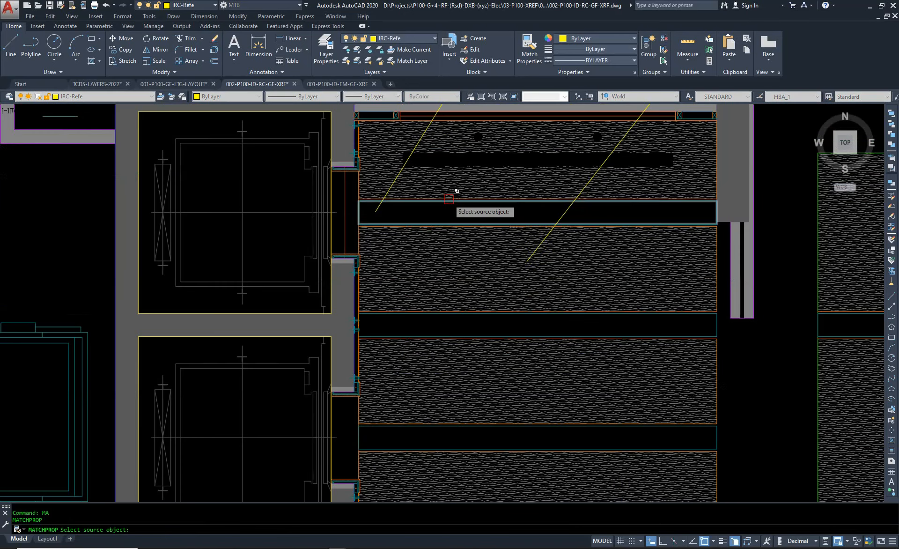
left_click(456, 202)
key("Return")
left_click(339, 186)
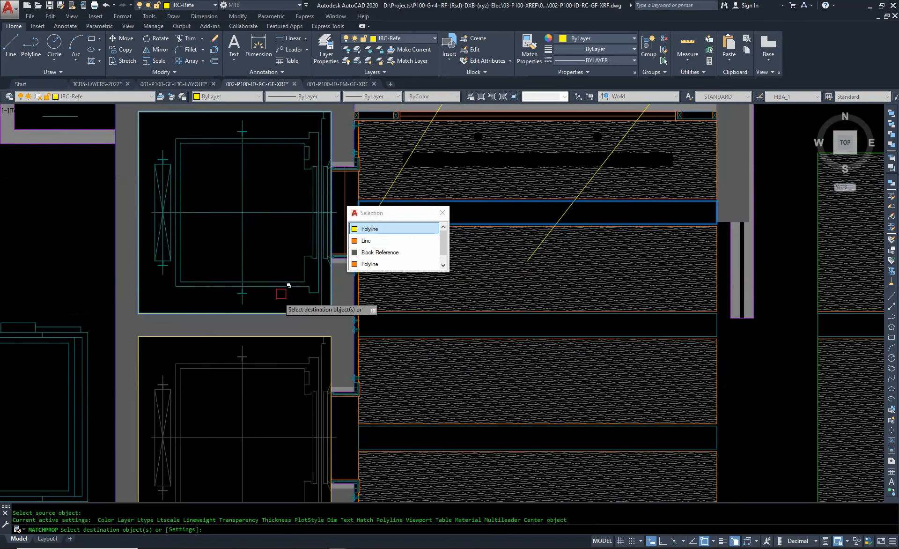
left_click(280, 329)
key("Escape")
key("Escape")
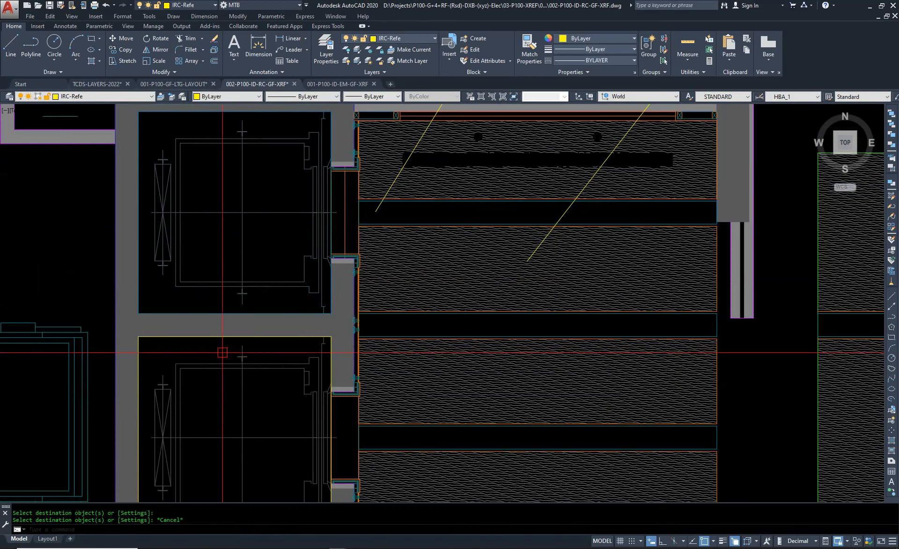
type("ma")
key("space")
left_click(199, 309)
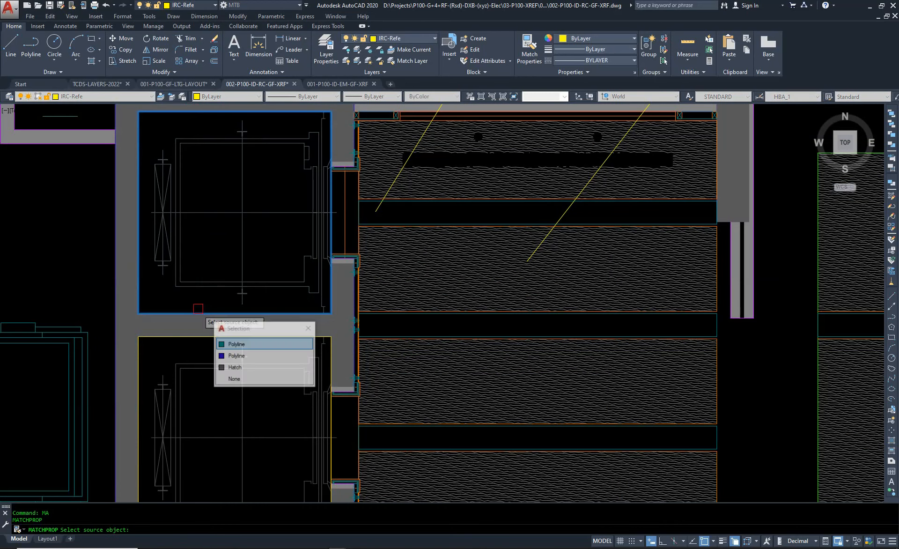
left_click(178, 336)
key("Escape")
key("Escape")
key("Escape")
Step: Match the lower lift shaft rectangle's properties to the upper lift shaft rectangle
scroll(143, 353, "up", 3)
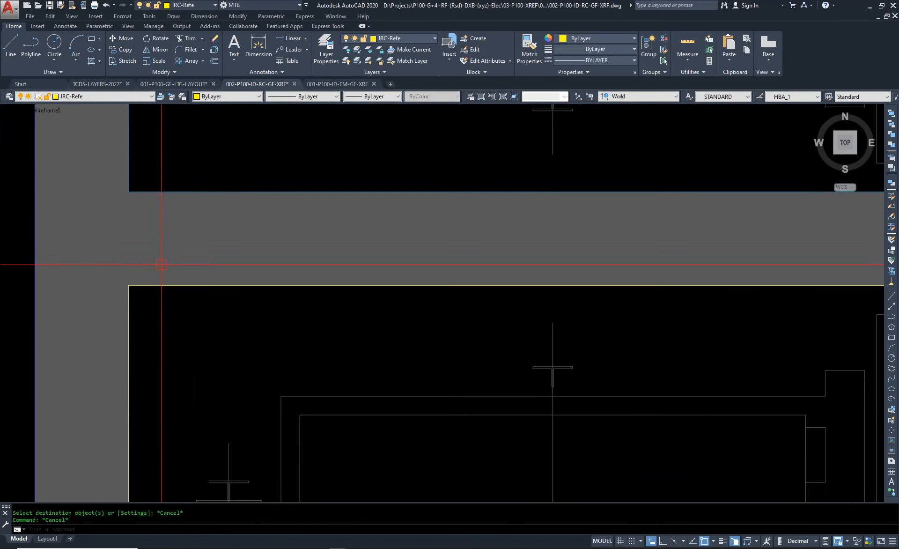
type("ma")
key("space")
left_click(175, 190)
left_click(142, 288)
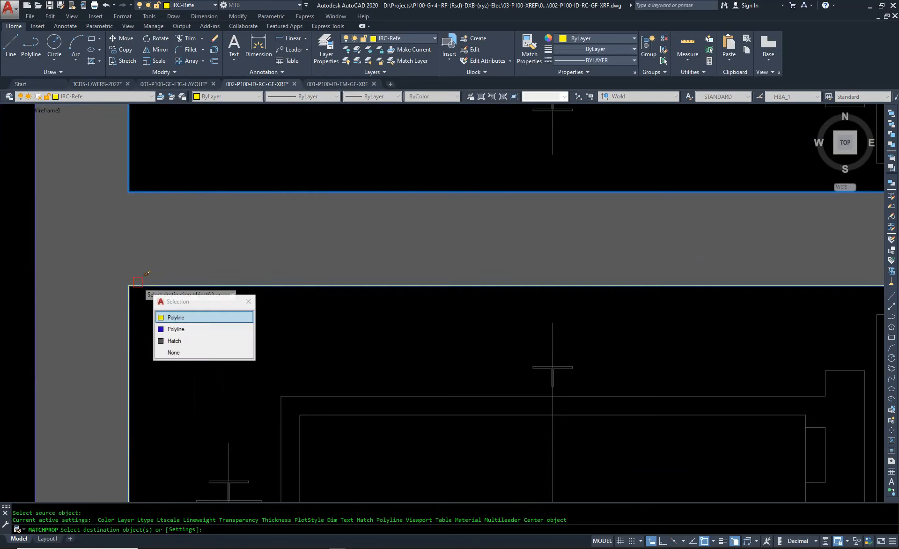
key("Escape")
scroll(162, 281, "down", 8)
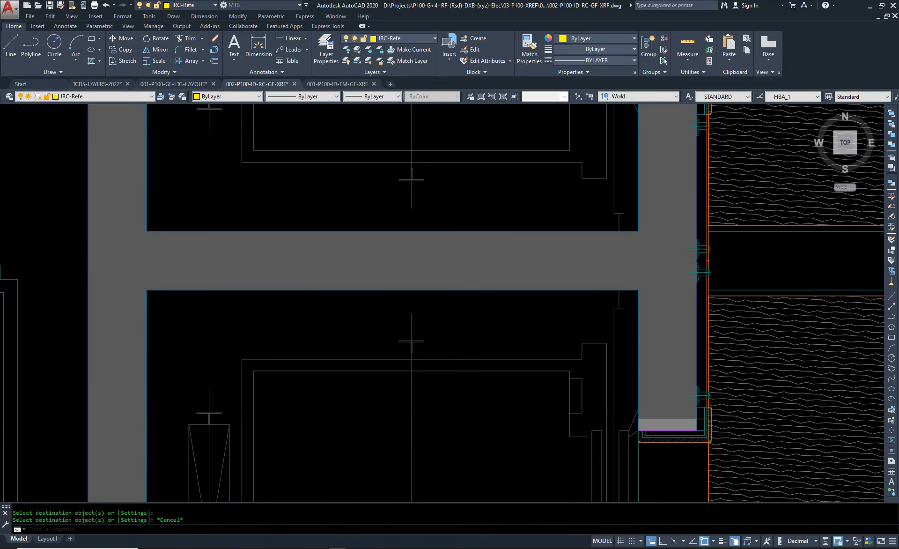
Step: Delete the solid grey hatch of the walls around and between the two lift shafts
key("Escape")
scroll(173, 294, "up", 4)
left_click(185, 297)
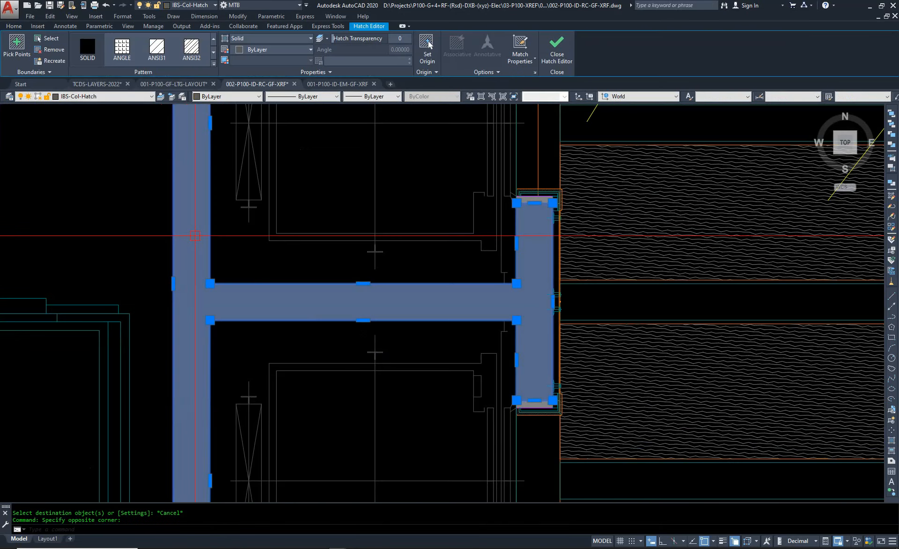
key("Delete")
key("Escape")
scroll(238, 472, "down", 2)
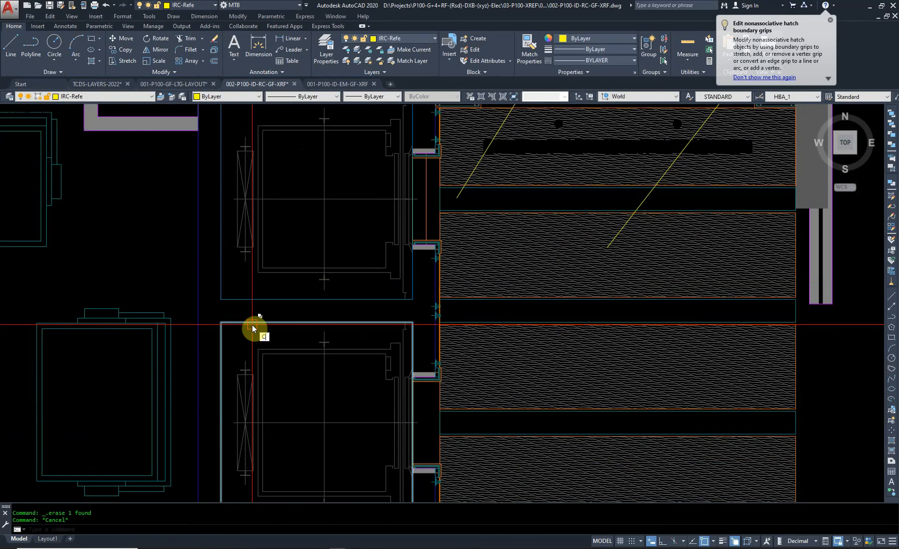
Step: Copy both lift shaft rectangles from the ceiling plan onto the Detail-B lift shafts in the ground floor plan, using a shaft corner as base point
left_click(252, 325)
left_click(252, 299)
key("space")
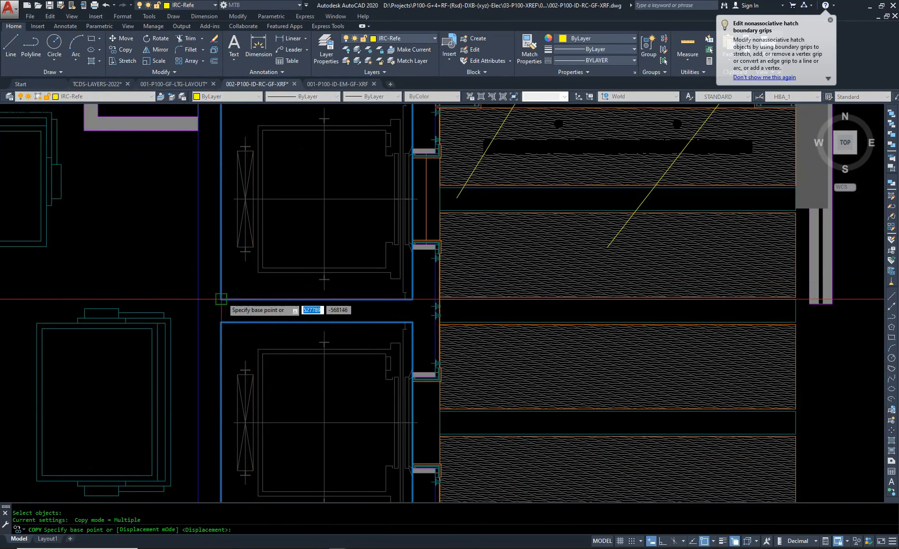
left_click(221, 299)
scroll(119, 315, "down", 10)
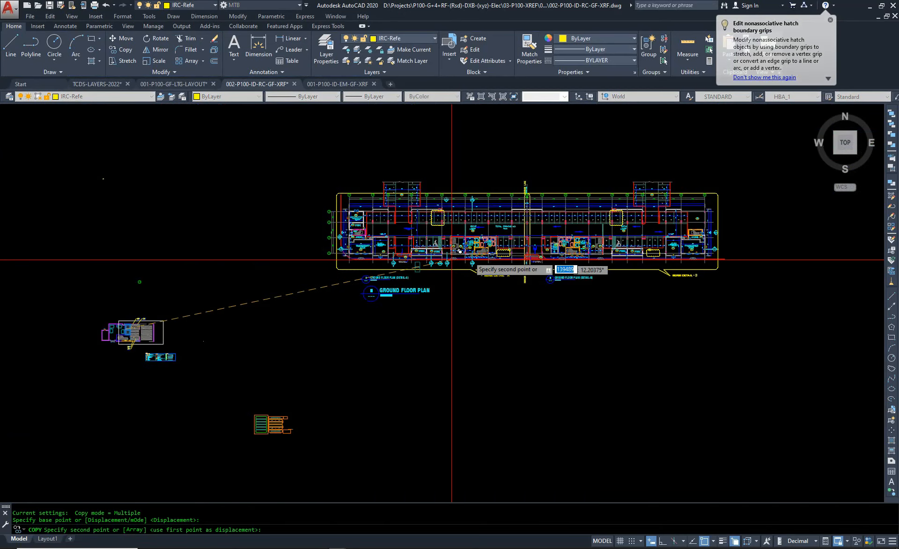
scroll(636, 244, "up", 4)
scroll(656, 290, "up", 10)
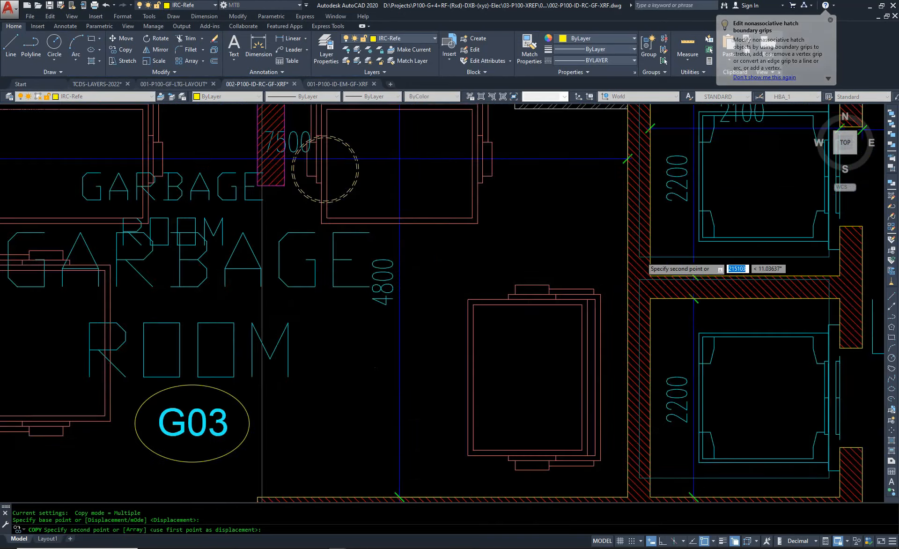
left_click(675, 359)
scroll(484, 273, "down", 10)
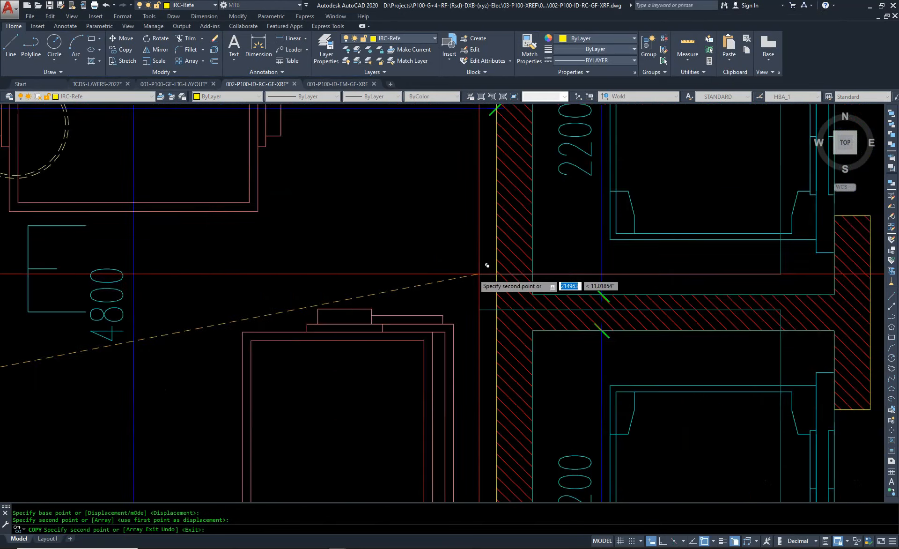
key("Escape")
key("Escape")
Step: Copy the two Detail-B lift shaft rectangles onto the matching shafts beside the Detail-A lift lobby, corner to corner
scroll(429, 242, "up", 5)
scroll(347, 262, "down", 8)
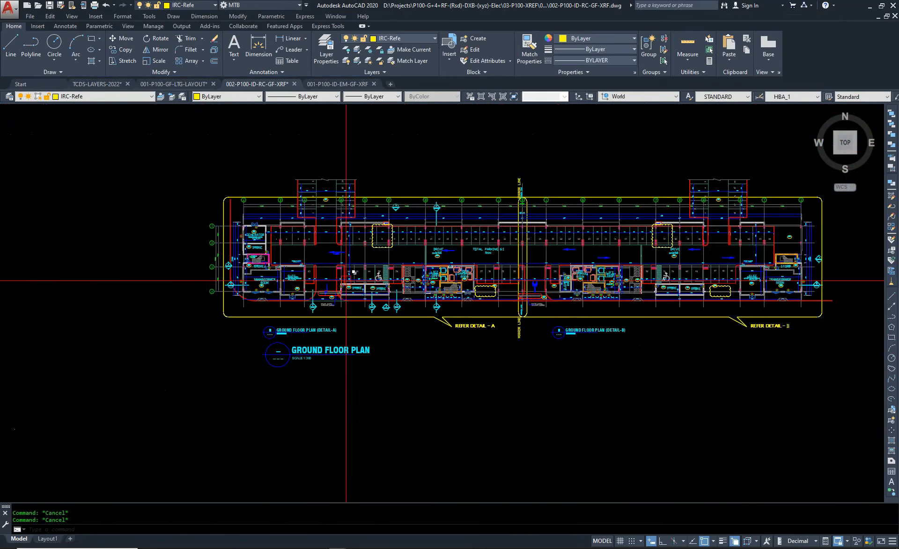
scroll(550, 287, "up", 3)
scroll(598, 273, "up", 4)
type("co")
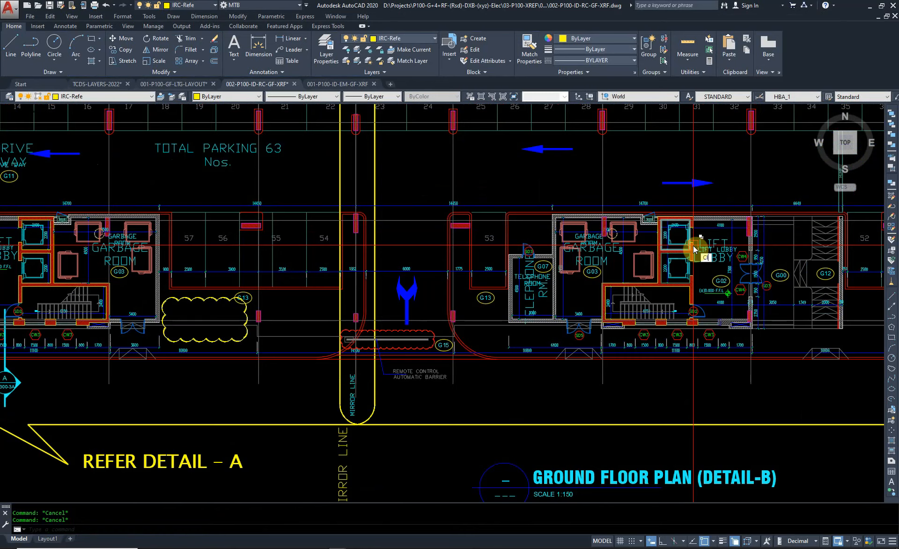
key("space")
scroll(693, 254, "up", 4)
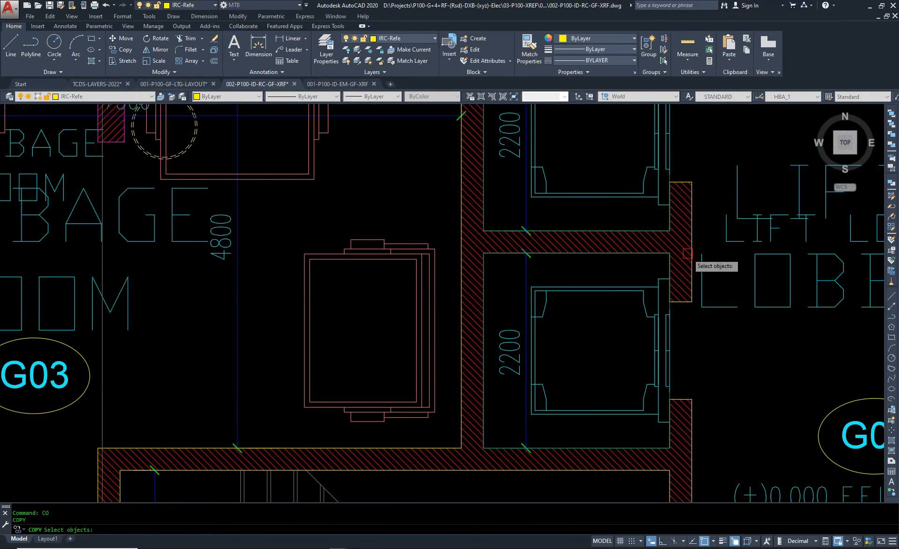
left_click(611, 230)
left_click(599, 252)
scroll(600, 252, "down", 4)
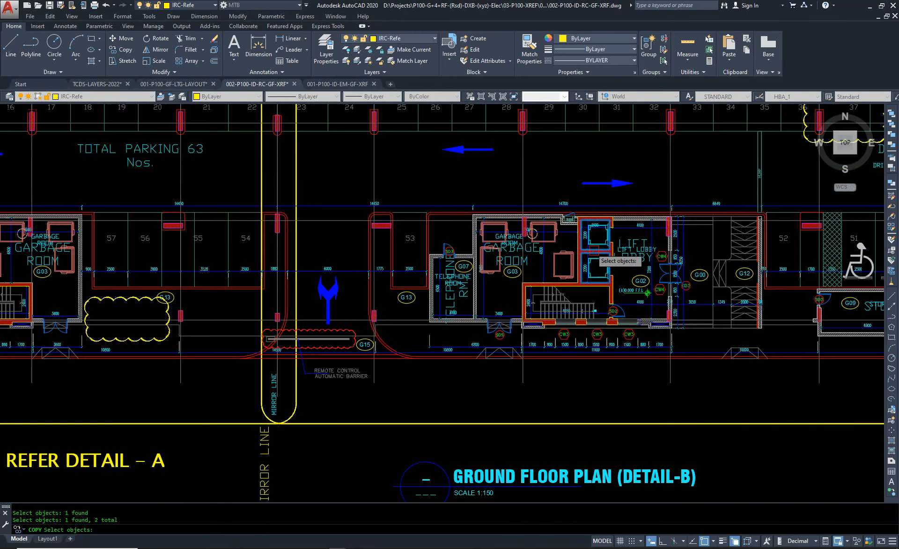
scroll(584, 233, "up", 4)
scroll(581, 187, "up", 6)
key("Return")
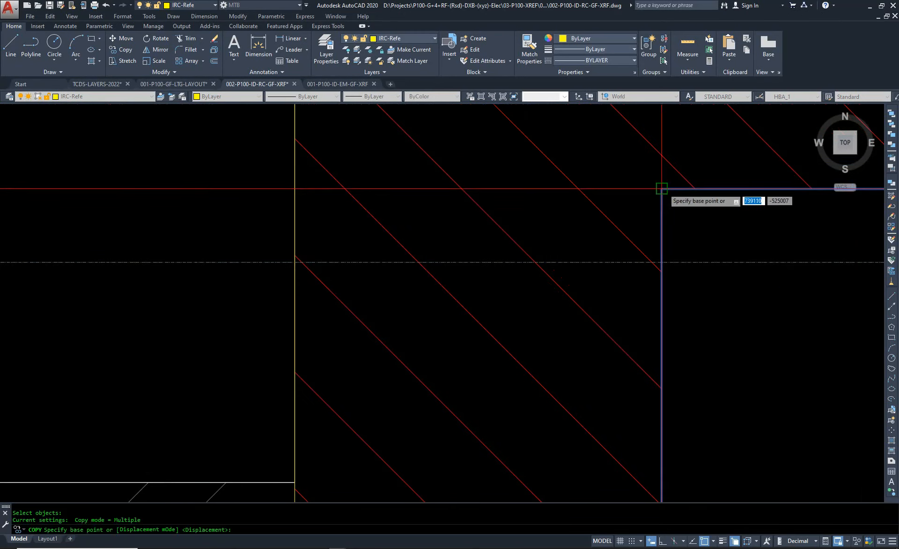
left_click(661, 189)
scroll(780, 231, "down", 4)
scroll(772, 240, "down", 8)
scroll(471, 209, "up", 3)
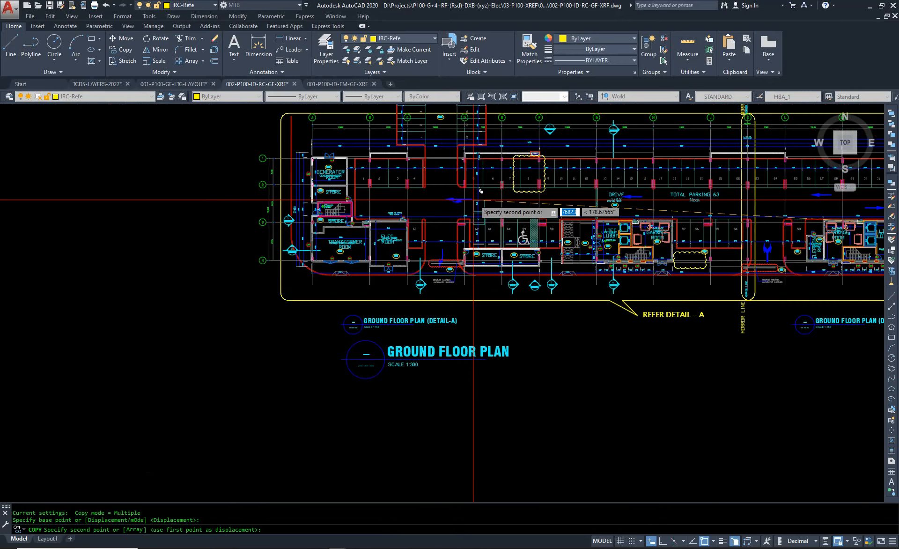
middle_click_drag(734, 268, 412, 287)
scroll(546, 291, "up", 10)
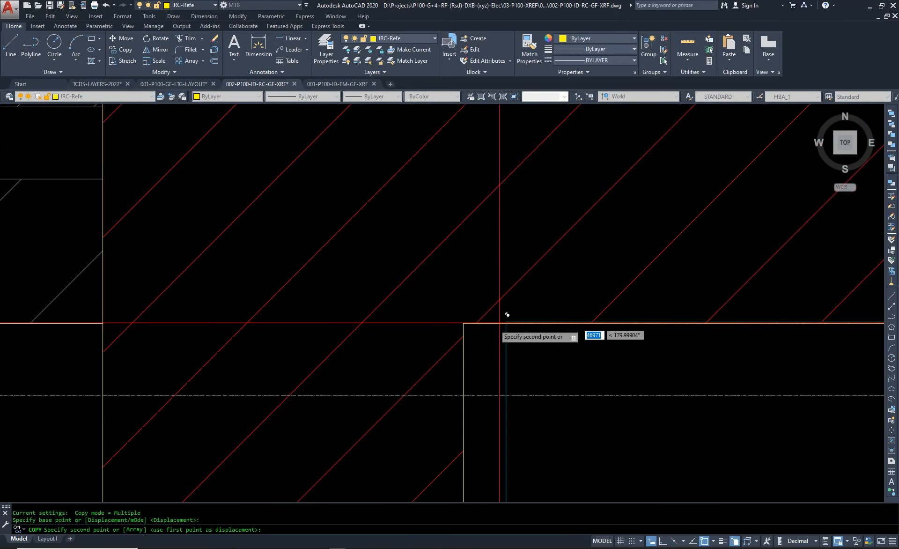
left_click(463, 323)
scroll(365, 290, "down", 5)
key("Escape")
scroll(648, 269, "down", 7)
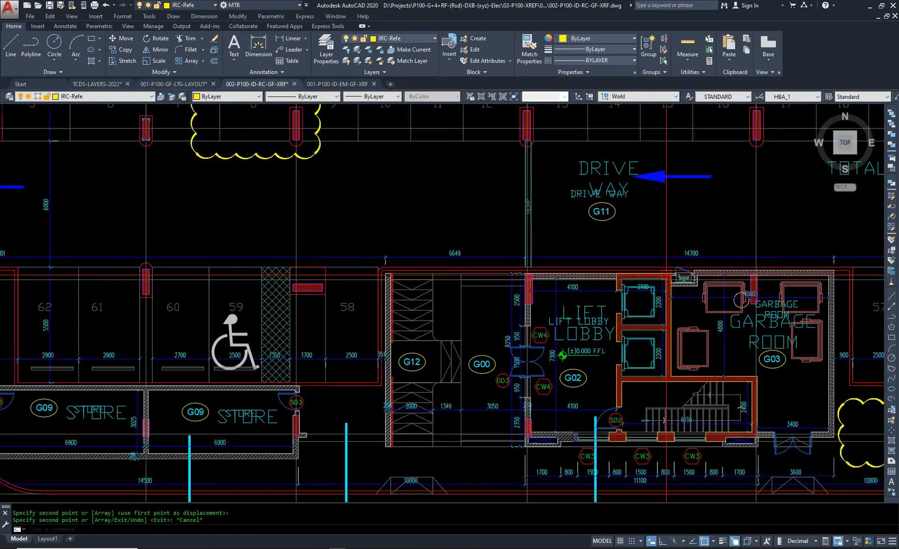
Step: Draw a circle centred on the gridline intersection at the column in the transformer room's outer corner
scroll(487, 217, "up", 15)
key("Escape")
key("Escape")
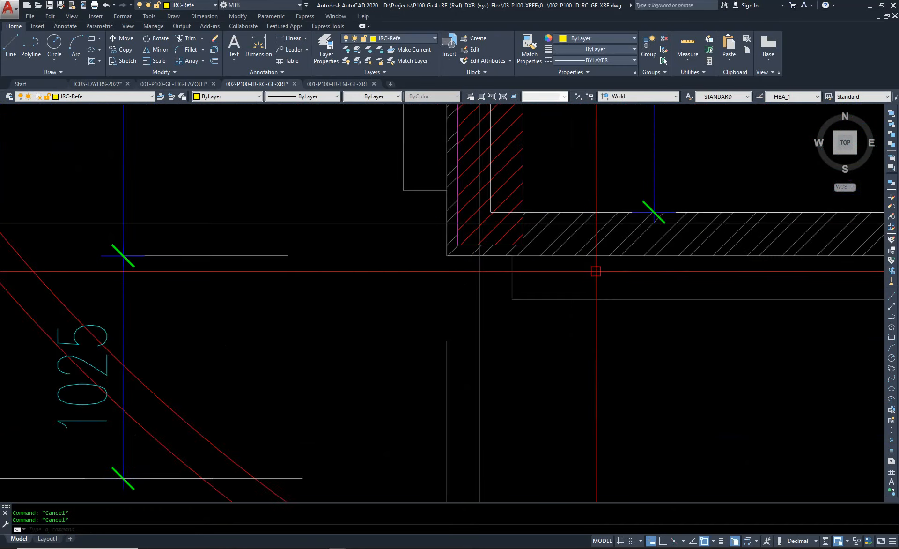
type("c")
key("Return")
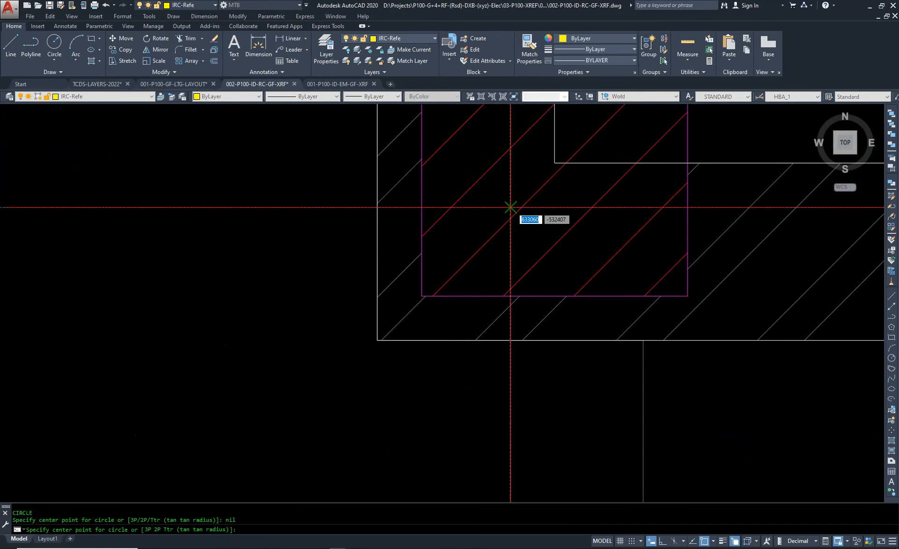
left_click(510, 207)
scroll(693, 373, "down", 3)
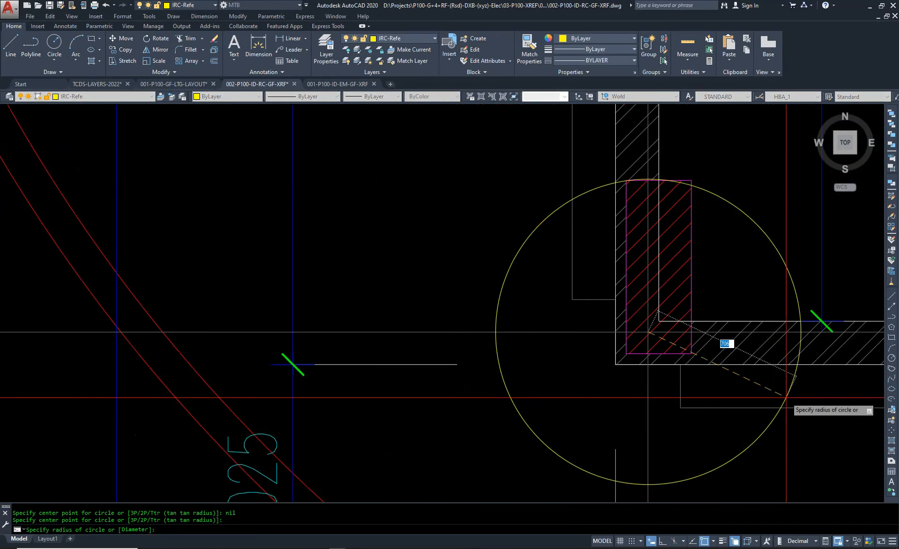
left_click(832, 428)
key("Escape")
Step: Match the properties of the transformer room corner circle and the mirror line at grid K to a lift shaft rectangle
scroll(333, 317, "down", 8)
type("ma")
key("Return")
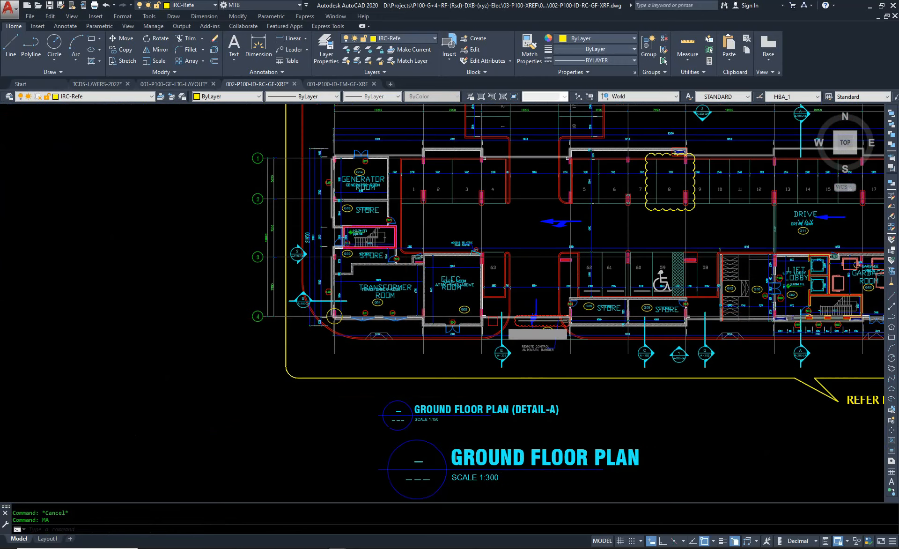
key("Escape")
scroll(499, 312, "down", 3)
key("Escape")
scroll(529, 285, "up", 6)
scroll(465, 449, "up", 8)
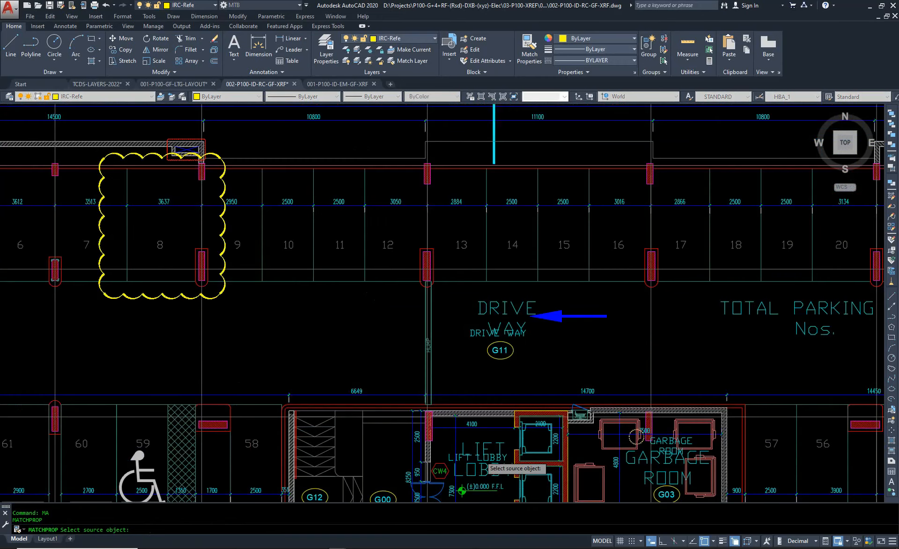
left_click(616, 466)
scroll(617, 466, "down", 6)
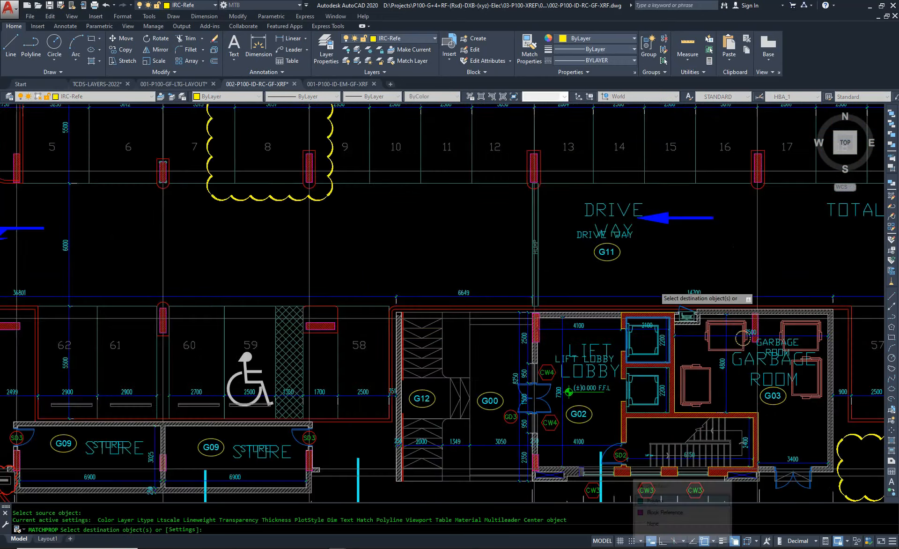
scroll(333, 371, "up", 7)
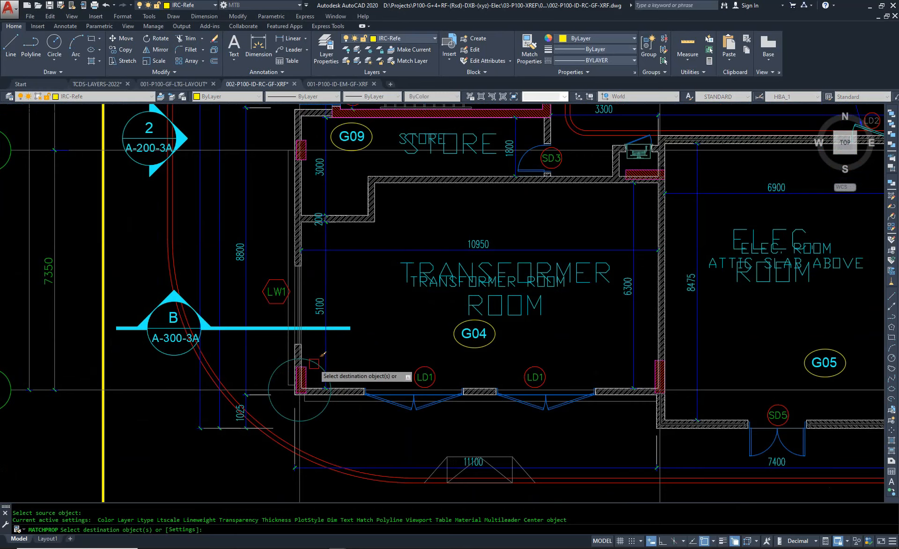
scroll(314, 364, "down", 8)
scroll(421, 281, "up", 10)
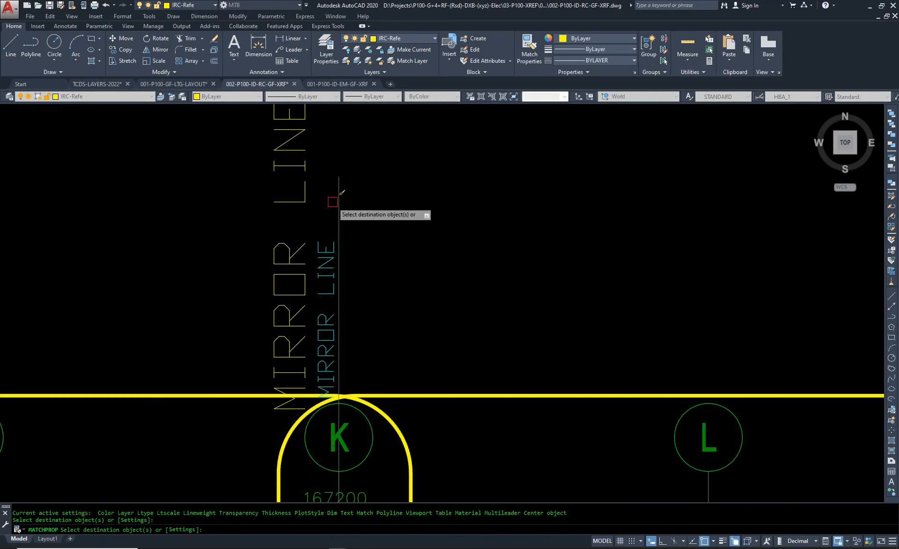
scroll(514, 206, "down", 5)
key("Escape")
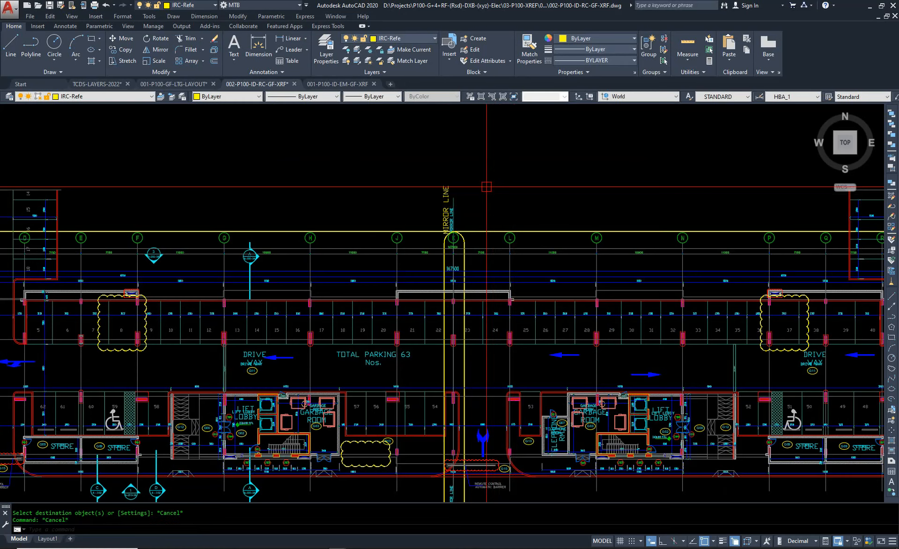
Step: Isolate the layer of the mirror line at grid K
key("Return")
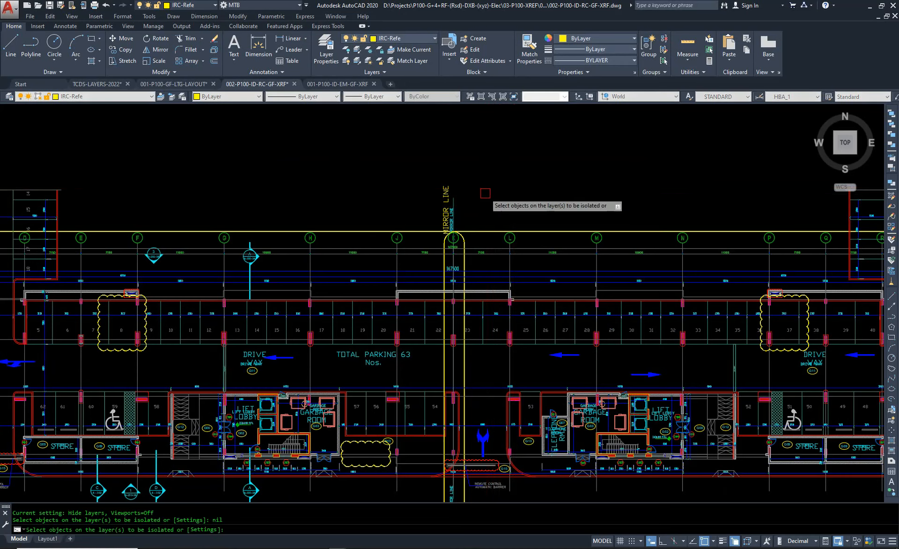
left_click(456, 200)
key("Return")
scroll(470, 206, "down", 3)
key("Escape")
Step: Move the isolated shaft outlines, mirror line and corner circle to empty space below the other drawings, and restore the hidden layers
type("m")
key("Return")
left_click(545, 228)
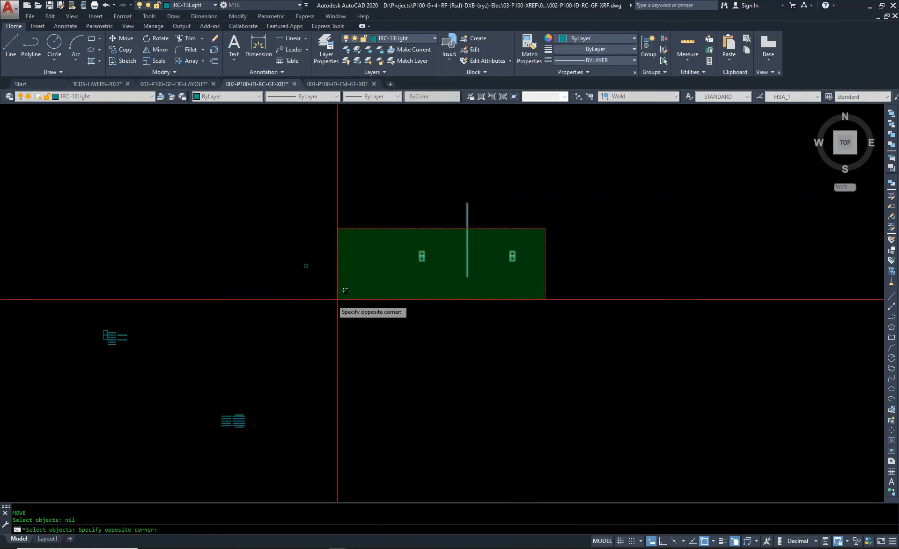
left_click(301, 297)
key("Return")
left_click(375, 272)
scroll(464, 242, "down", 3)
scroll(423, 341, "up", 4)
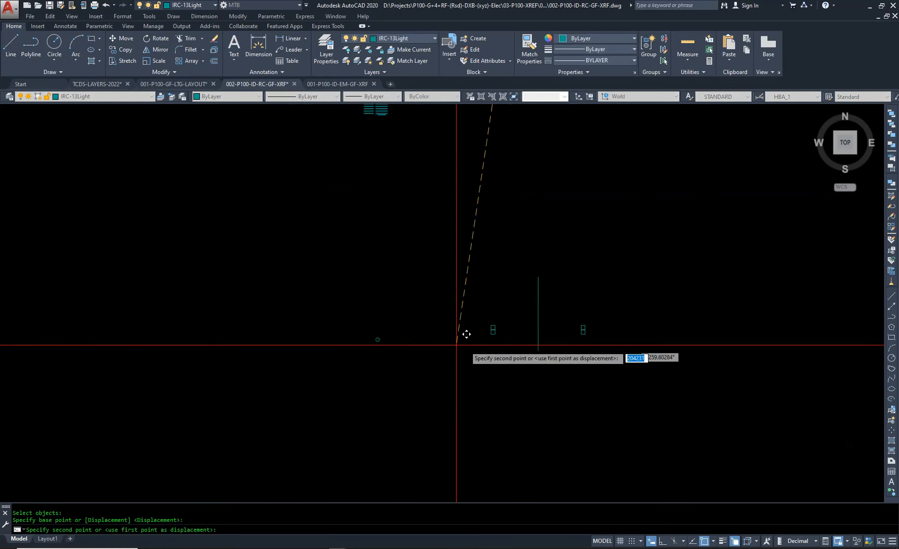
key("Escape")
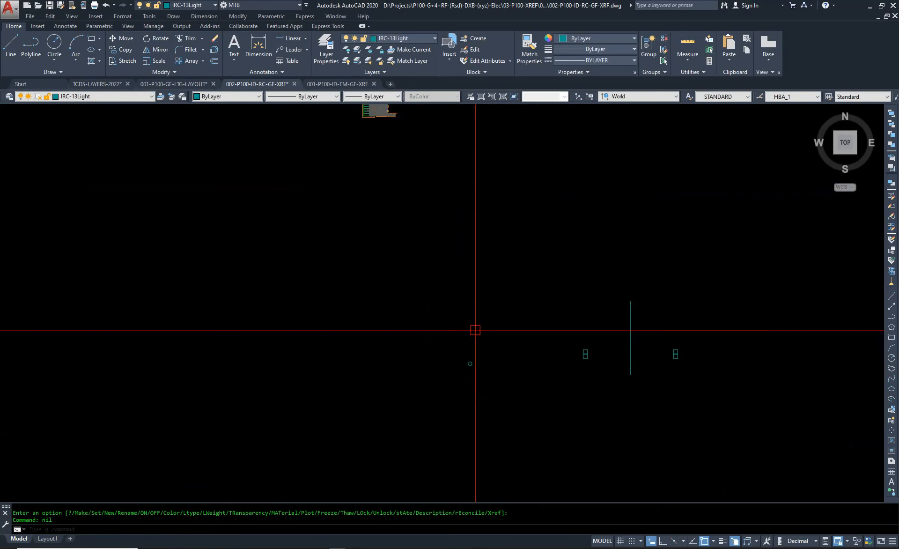
Step: Erase the whole architectural ground floor plan with its title and detail frames
scroll(475, 330, "down", 4)
type("e")
key("Return")
left_click(622, 216)
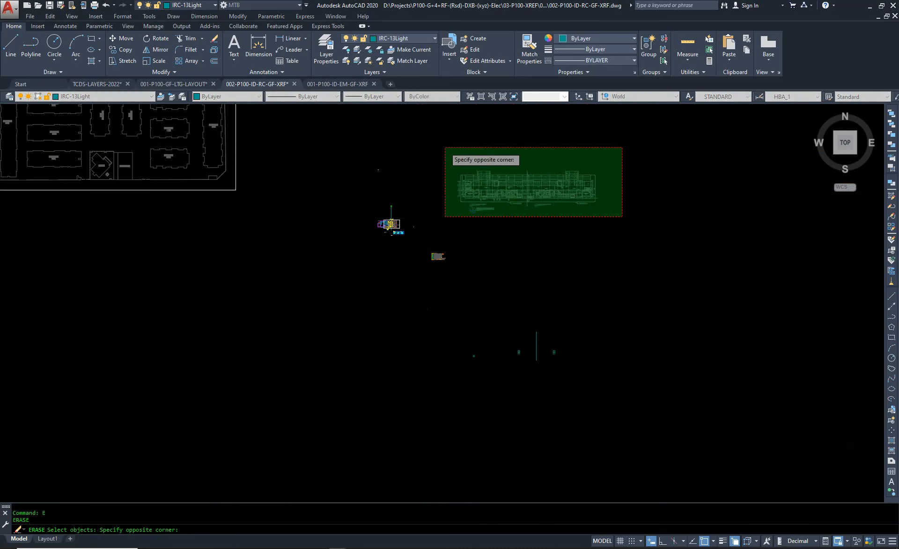
left_click(446, 148)
scroll(404, 220, "up", 8)
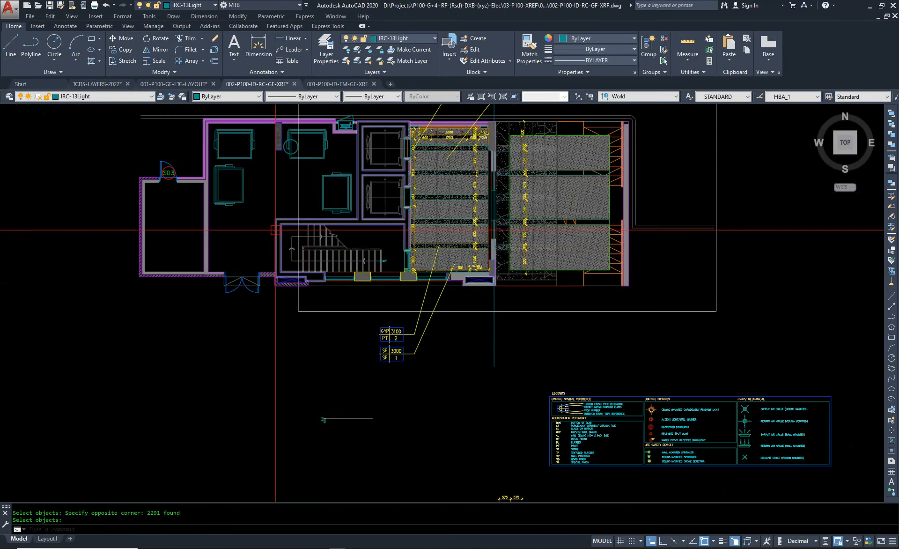
scroll(413, 157, "up", 5)
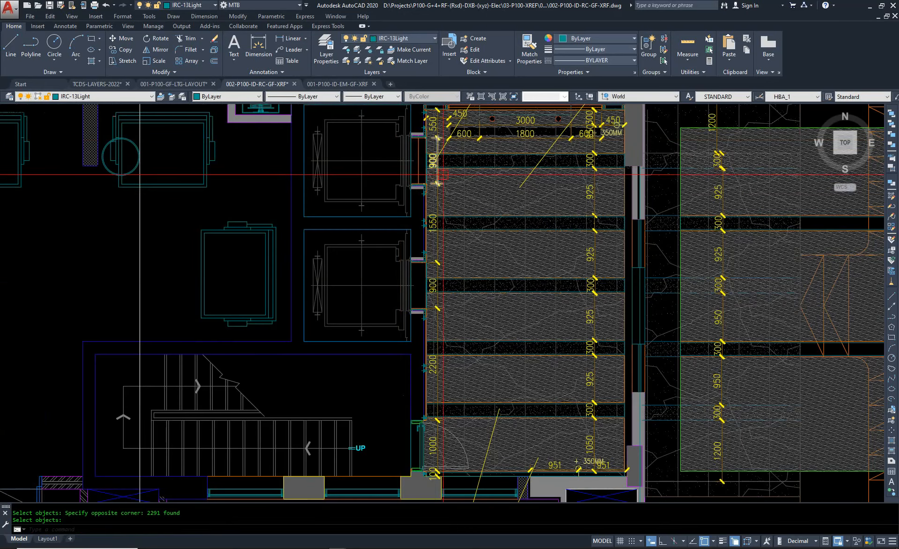
middle_click_drag(471, 219, 437, 309)
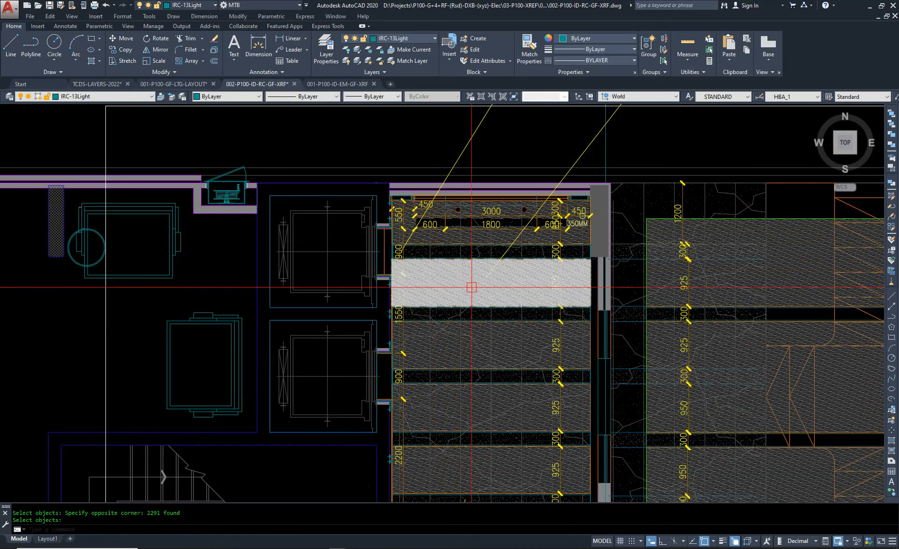
Step: Inspect the hatched ceiling panels beside the lift shafts and those in the area on the plan's right side
scroll(452, 328, "up", 4)
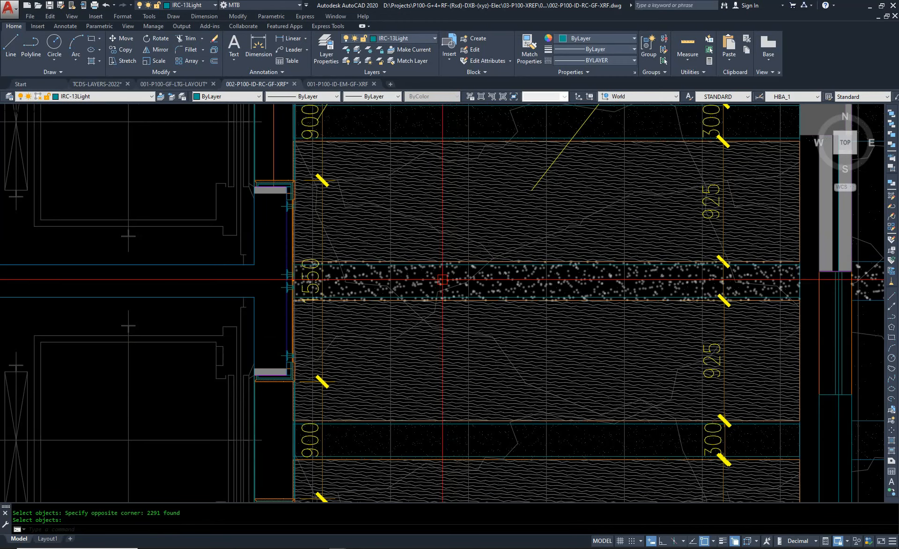
scroll(610, 338, "down", 2)
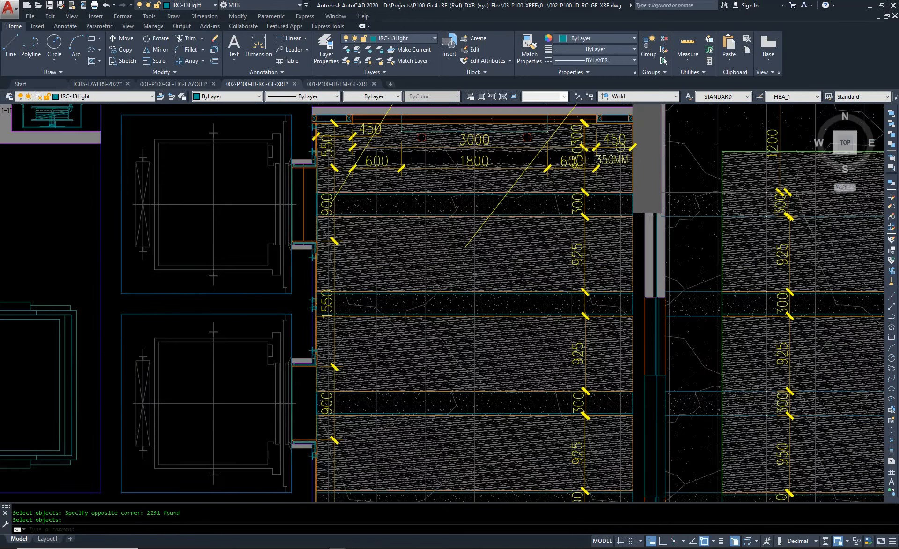
scroll(260, 323, "down", 2)
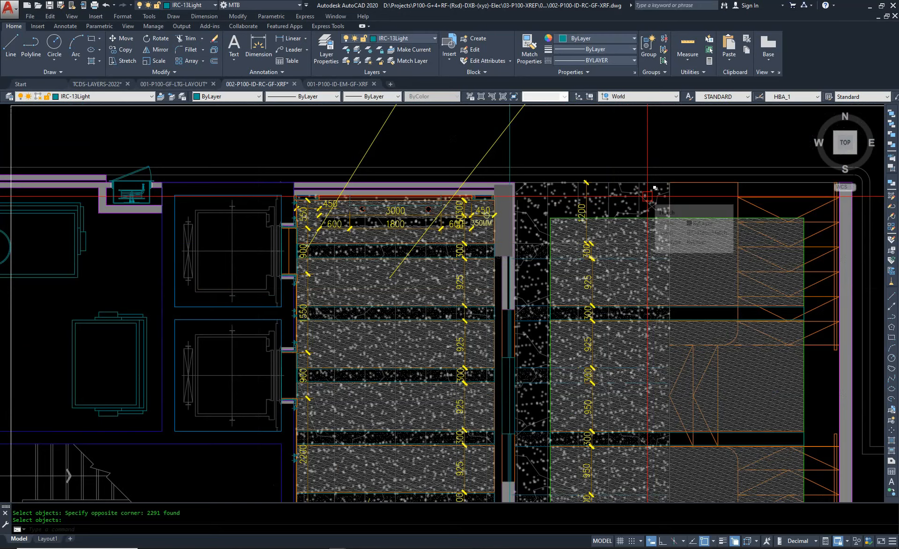
key("Escape")
key("Escape")
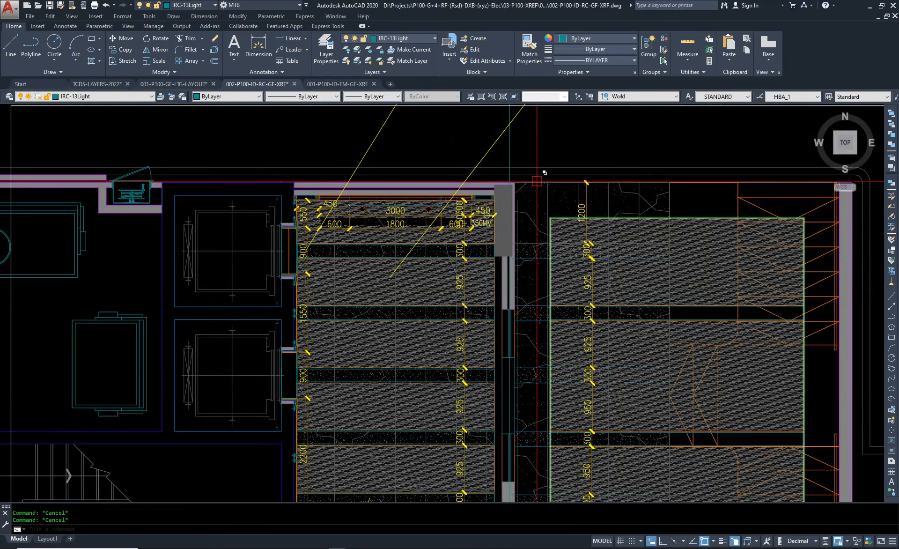
scroll(559, 263, "down", 14)
scroll(559, 255, "up", 6)
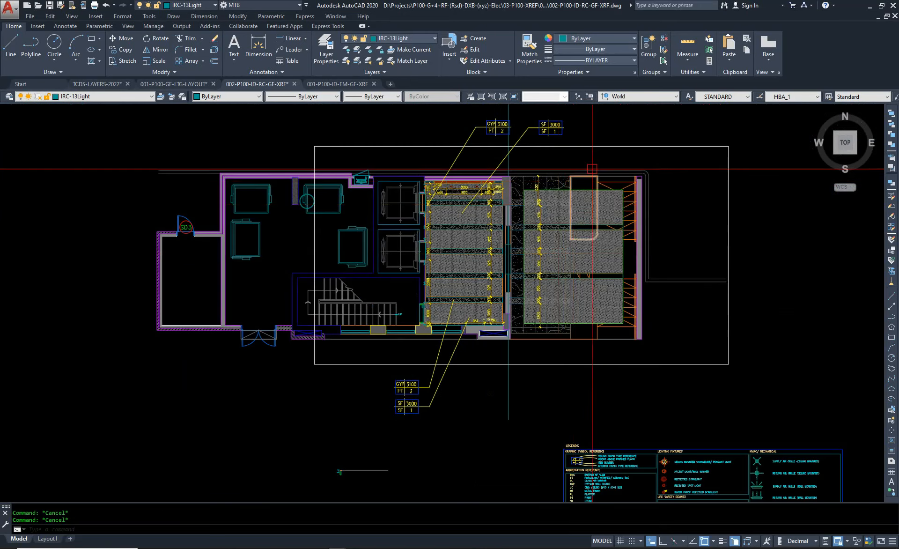
scroll(591, 182, "up", 4)
scroll(584, 219, "up", 2)
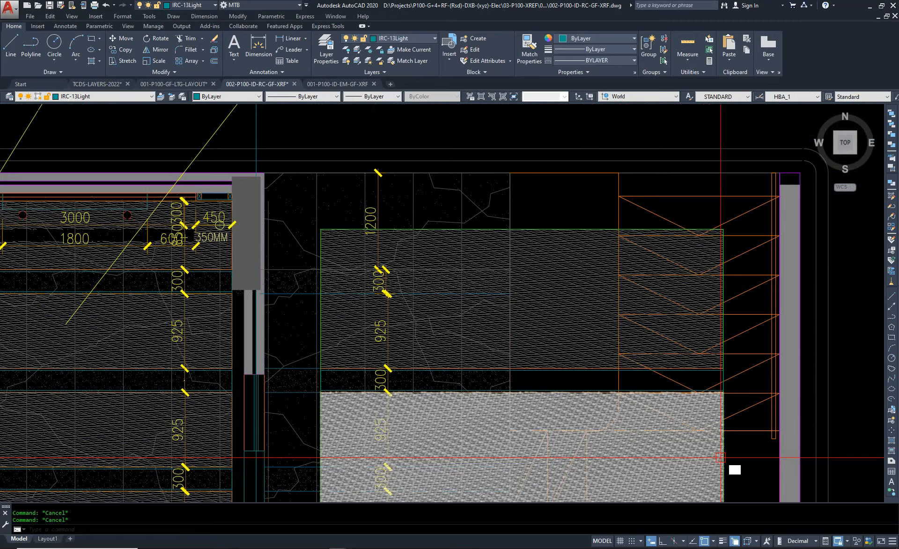
scroll(720, 458, "up", 6)
left_click(740, 402)
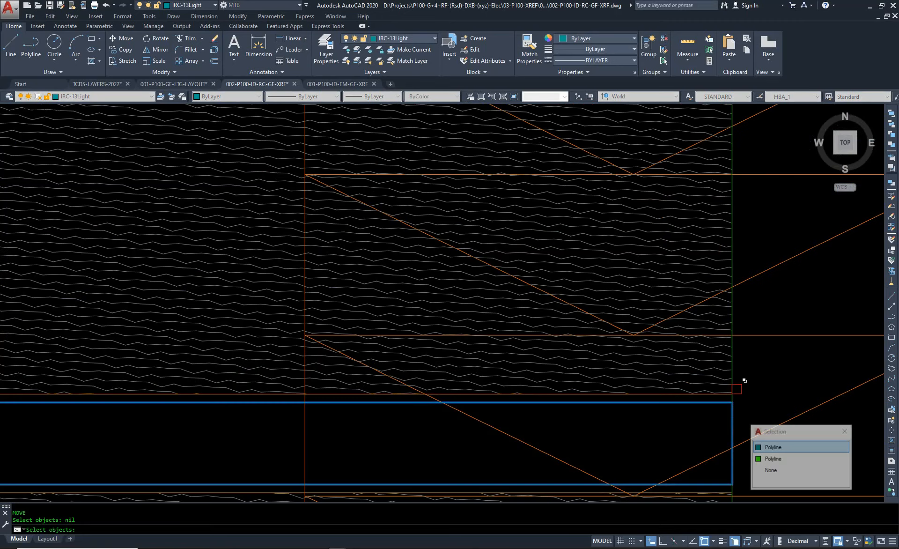
scroll(739, 379, "down", 4)
left_click(483, 399)
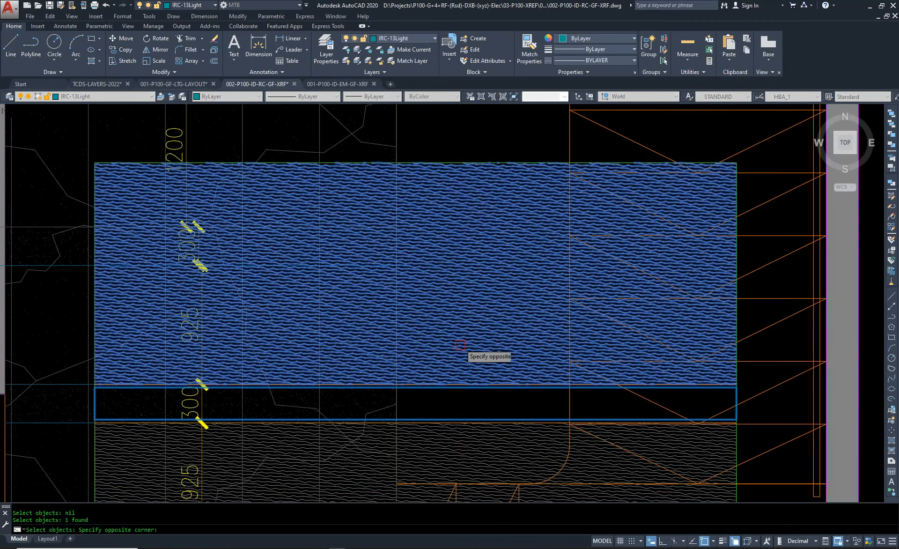
scroll(477, 213, "down", 2)
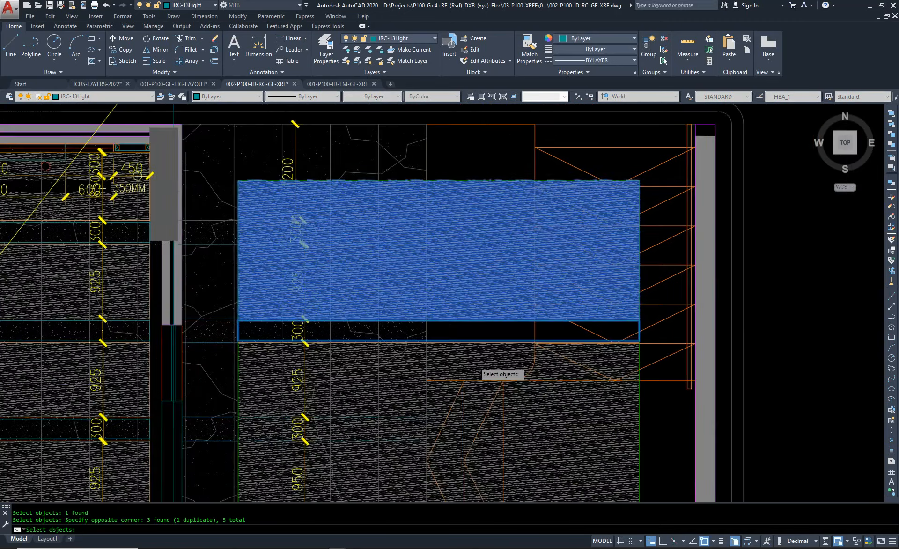
middle_click_drag(474, 363, 506, 270)
scroll(468, 359, "up", 2)
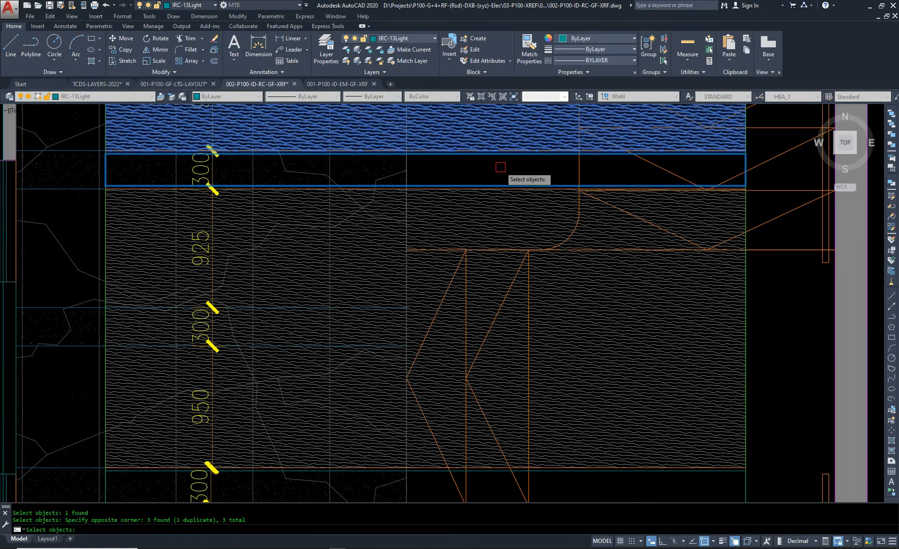
left_click(507, 197)
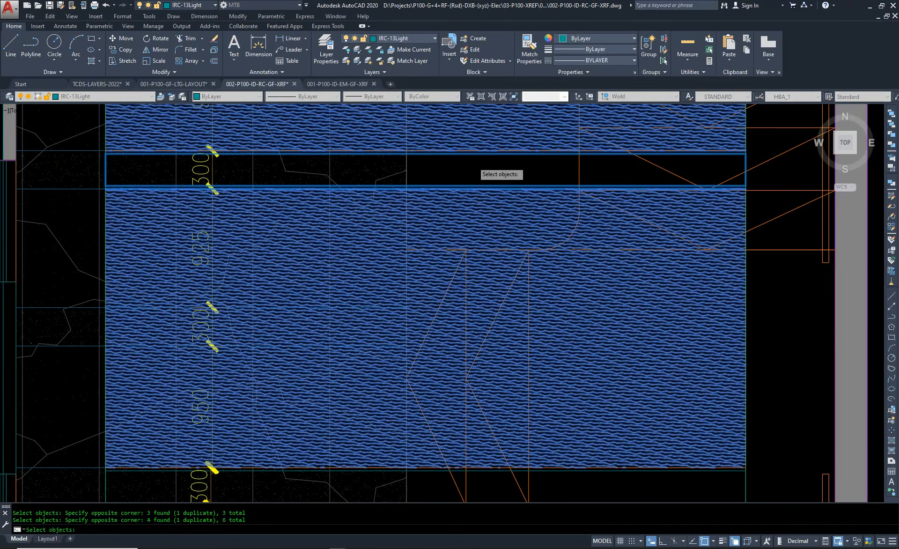
scroll(474, 162, "down", 1)
middle_click_drag(496, 313, 483, 133)
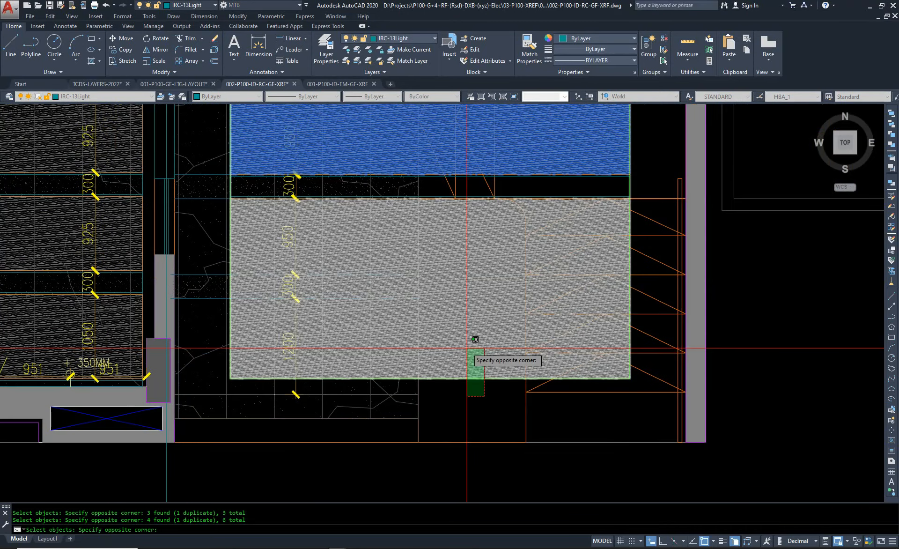
left_click(469, 352)
scroll(577, 383, "down", 4)
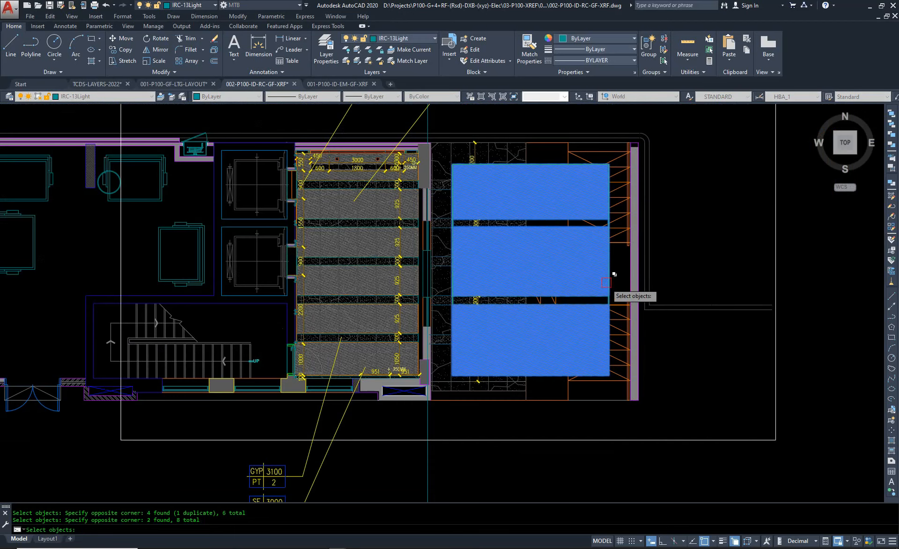
scroll(606, 289, "up", 4)
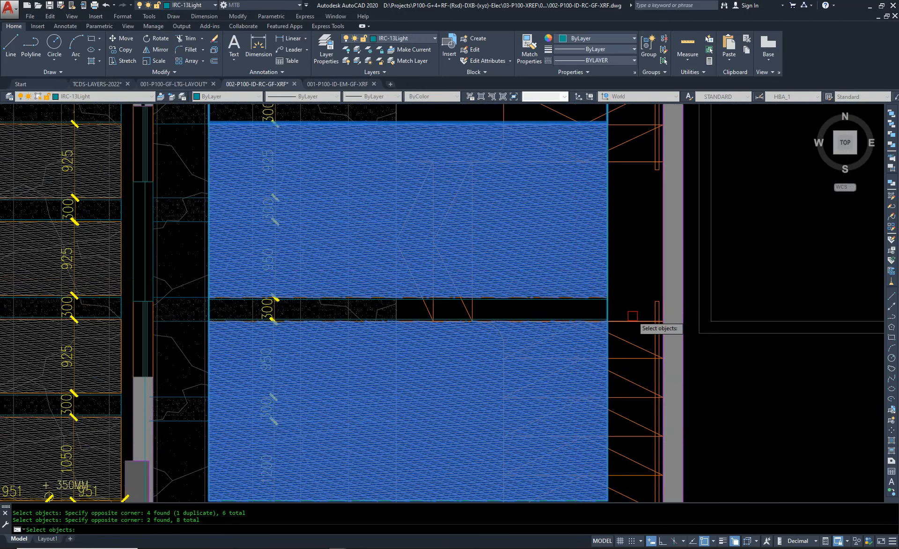
left_click(630, 320)
left_click(580, 274)
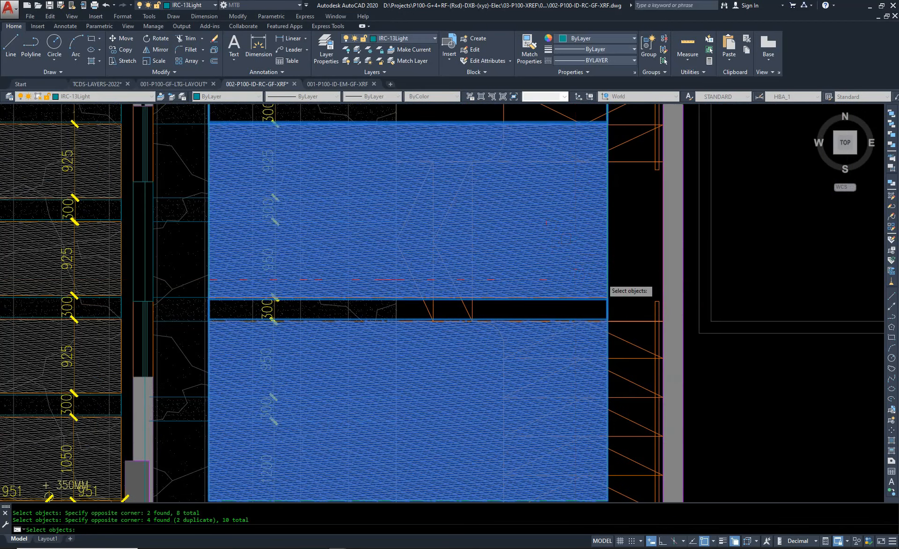
scroll(609, 270, "down", 8)
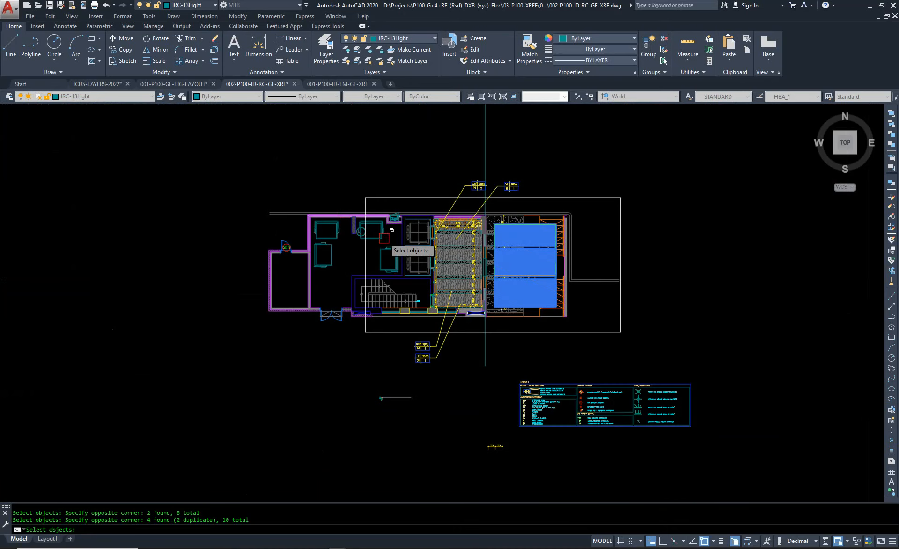
scroll(398, 241, "up", 6)
key("Return")
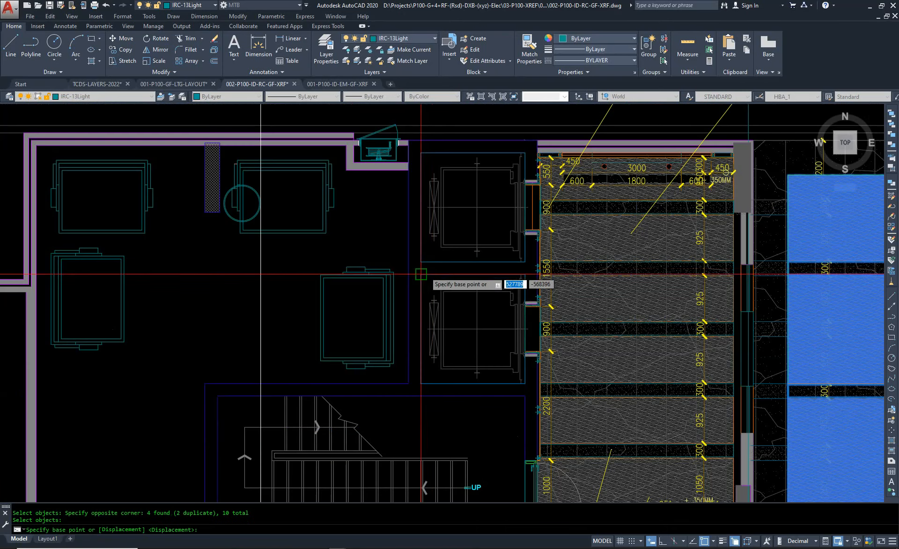
left_click(424, 272)
scroll(436, 261, "down", 8)
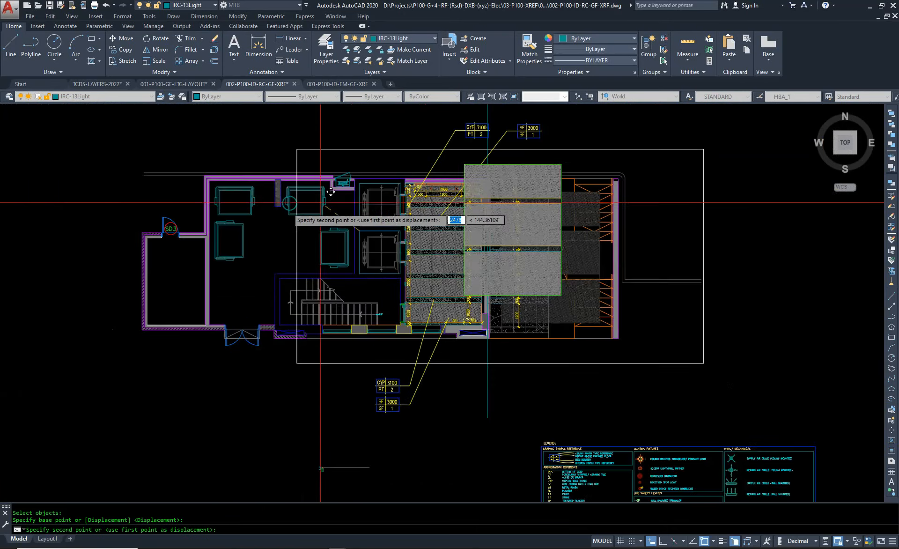
key("Escape")
Step: Copy the two lift shaft rectangles horizontally about 30,000 mm into the empty space right of the ceiling plan
type("CO")
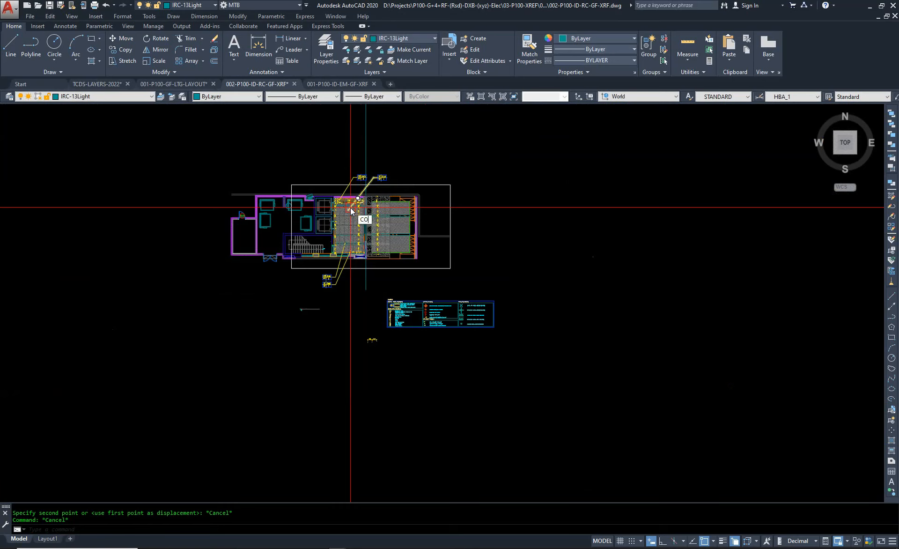
key("Return")
scroll(350, 207, "up", 5)
scroll(329, 214, "up", 2)
left_click(322, 233)
key("Escape")
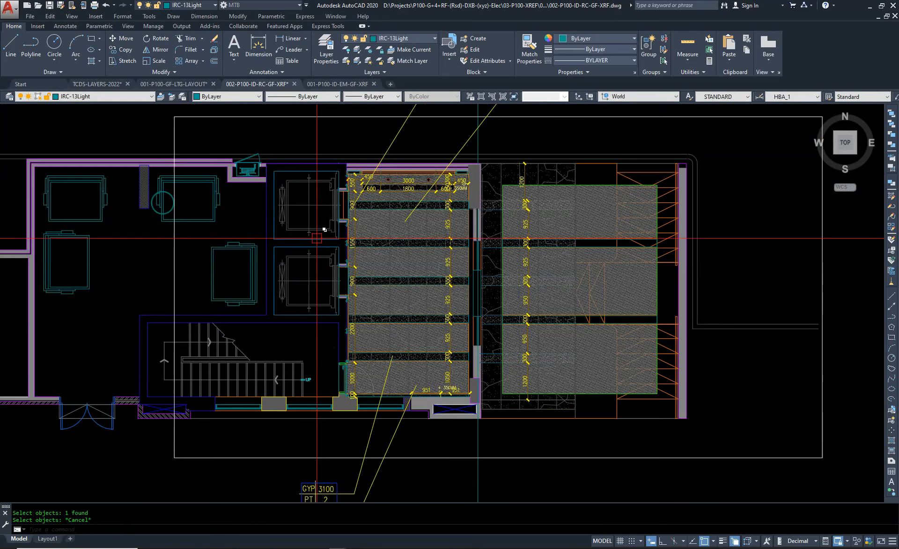
key("Return")
left_click(317, 238)
left_click(284, 246)
scroll(274, 245, "down", 3)
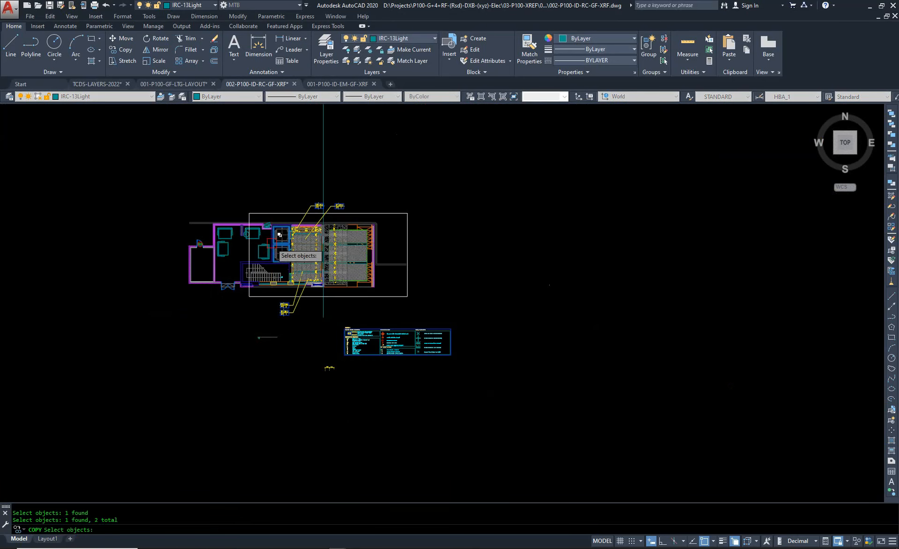
key("Return")
left_click(275, 244)
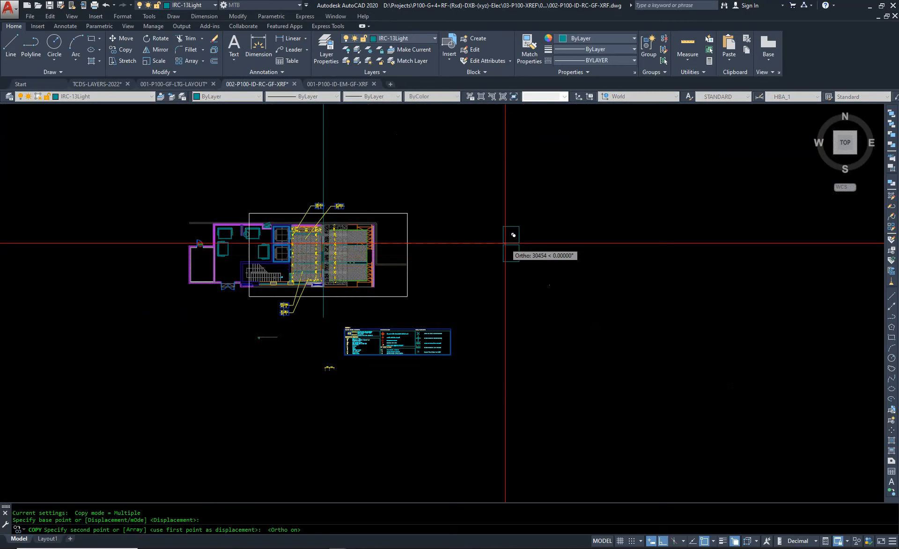
left_click(505, 248)
key("Escape")
key("Escape")
Step: Move the three large hatched ceiling panels and their outlines, using the lower lift shaft's upper-left corner and its copy's matching corner as reference points
scroll(325, 236, "up", 2)
scroll(323, 236, "up", 1)
scroll(330, 241, "up", 2)
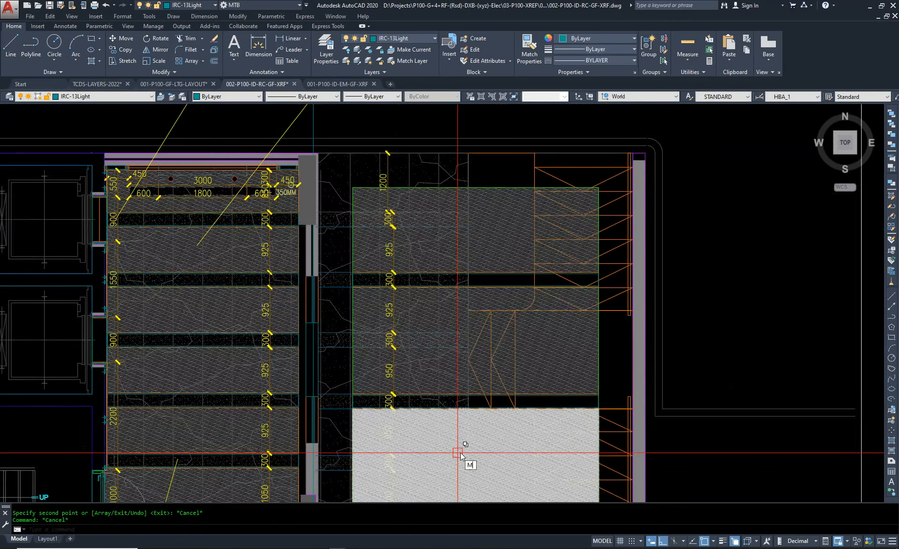
type("m")
key("Return")
scroll(440, 338, "down", 1)
scroll(486, 457, "up", 4)
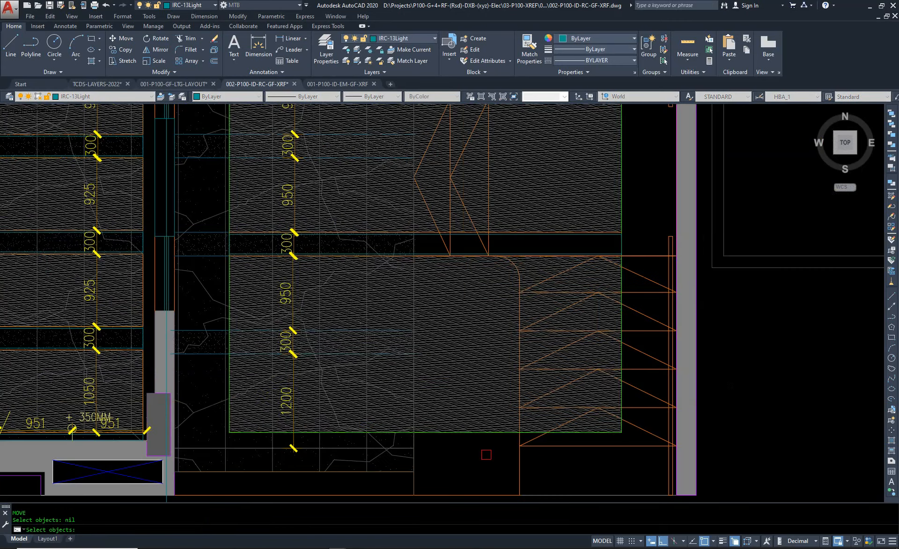
mouse_move(486, 454)
left_mouse_down()
mouse_move(624, 219)
mouse_move(612, 209)
mouse_move(602, 156)
left_mouse_up()
middle_click_drag(594, 187, 560, 464)
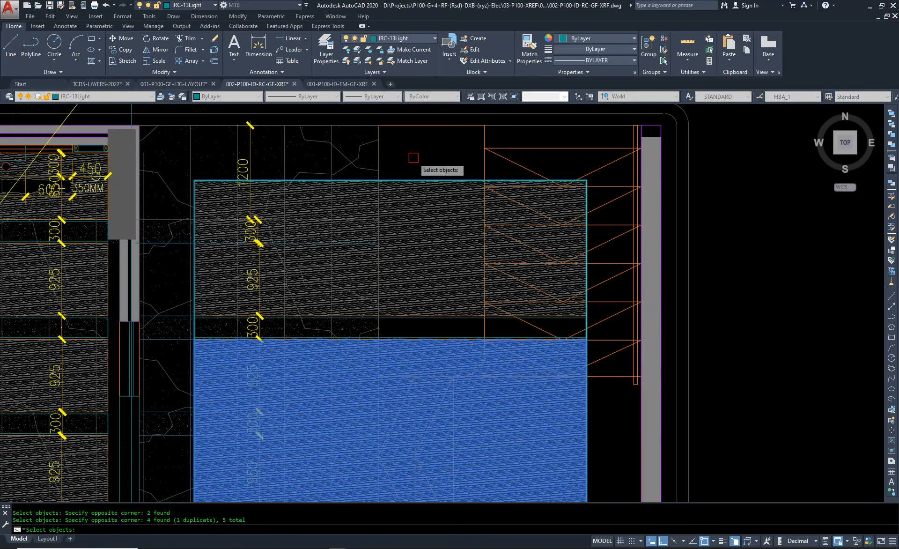
left_click_drag(413, 158, 411, 223)
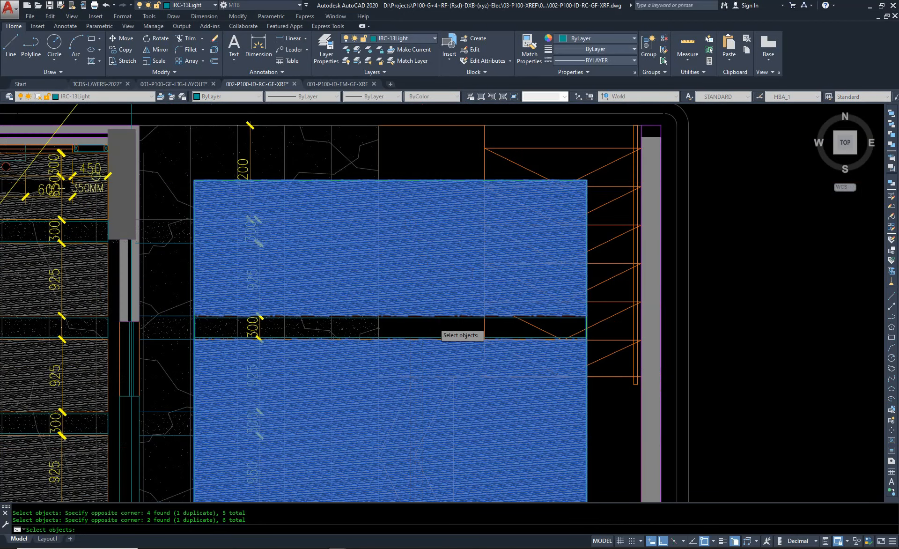
scroll(435, 322, "up", 2)
left_click_drag(443, 322, 419, 263)
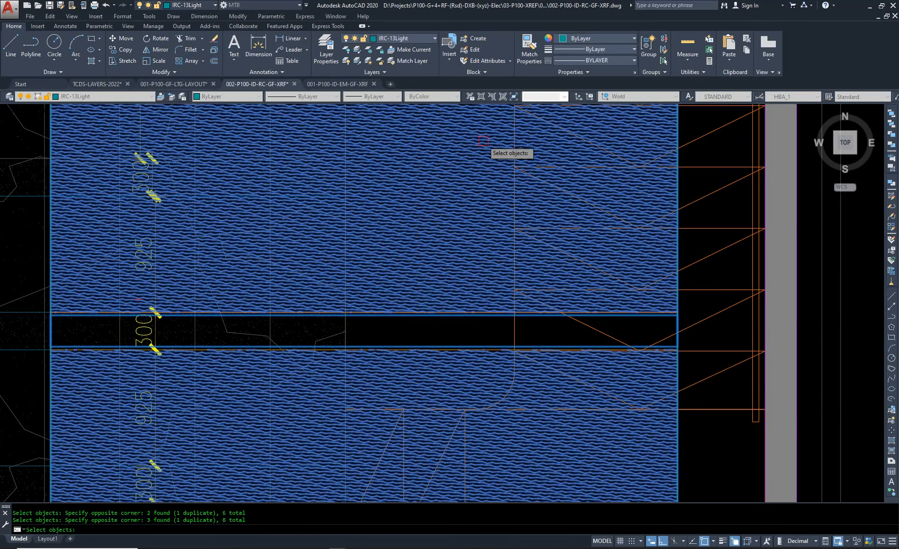
scroll(489, 151, "down", 2)
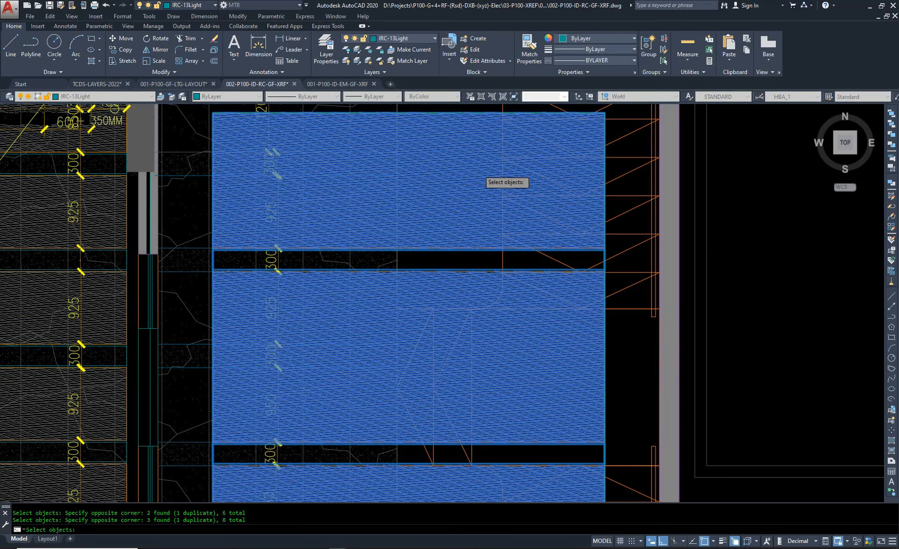
scroll(534, 356, "down", 2)
scroll(579, 339, "up", 5)
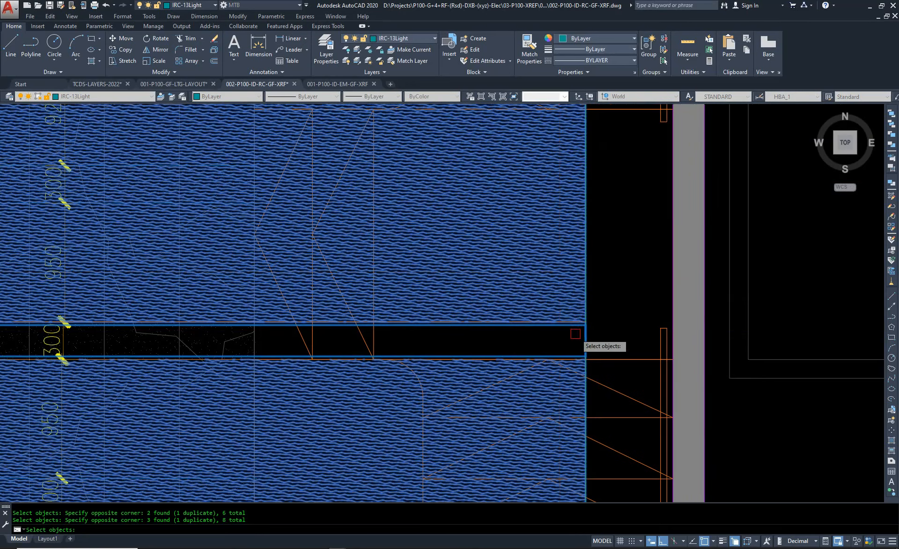
left_click_drag(599, 331, 560, 272)
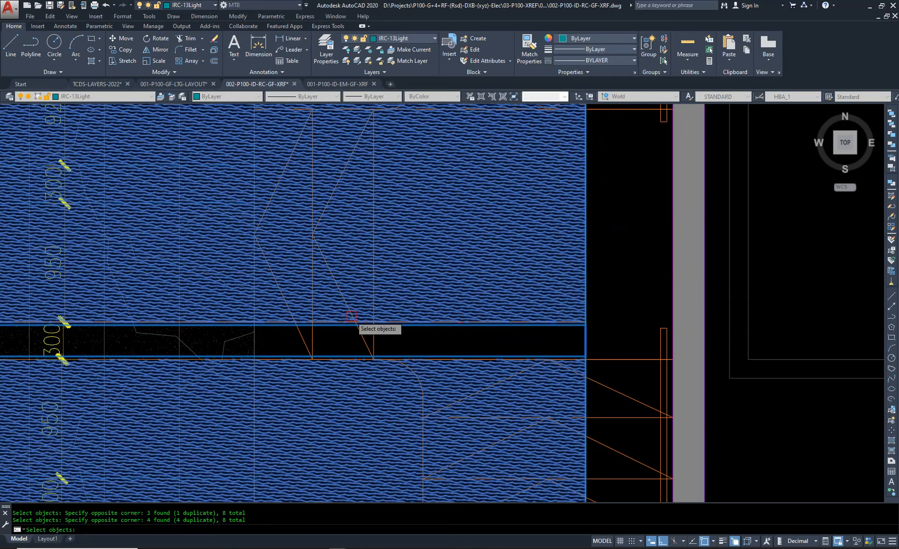
scroll(375, 299, "down", 8)
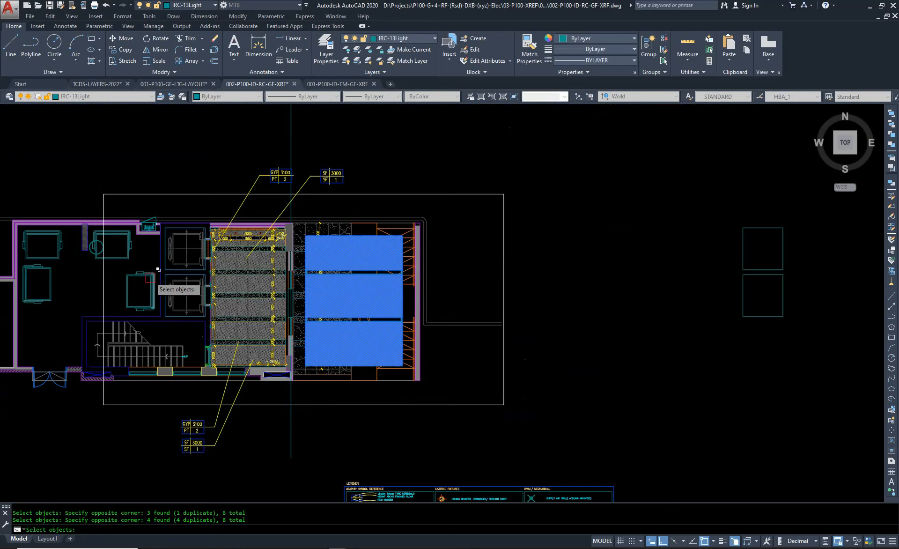
key("Return")
scroll(151, 277, "up", 6)
left_click(164, 274)
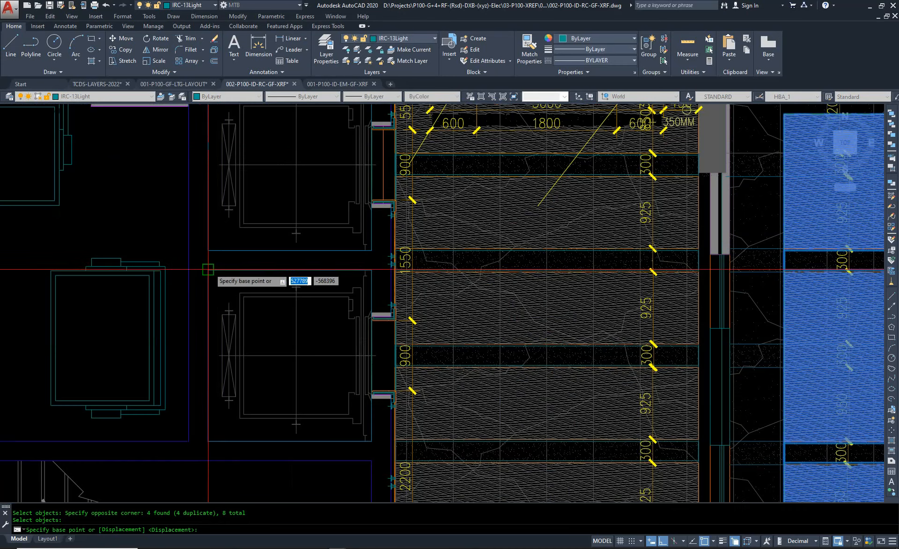
scroll(49, 267, "down", 6)
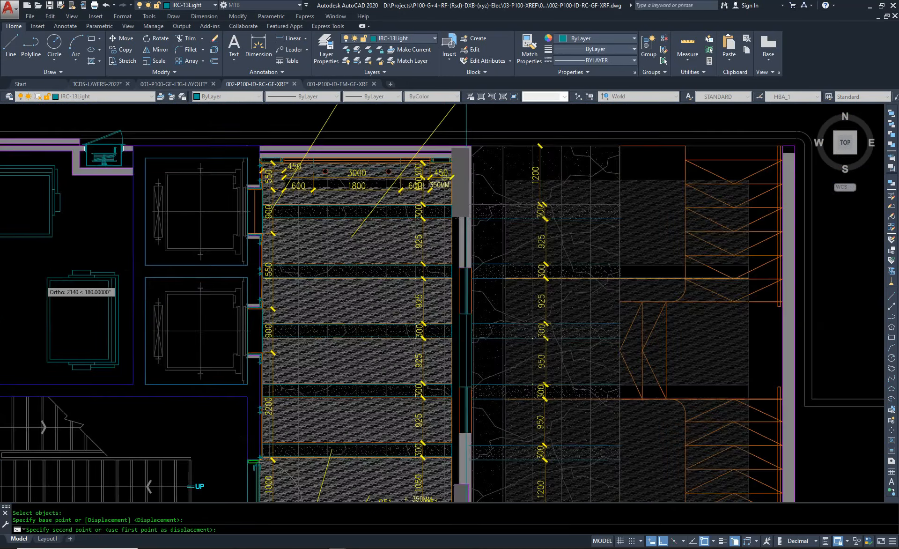
scroll(141, 288, "down", 3)
scroll(311, 294, "up", 4)
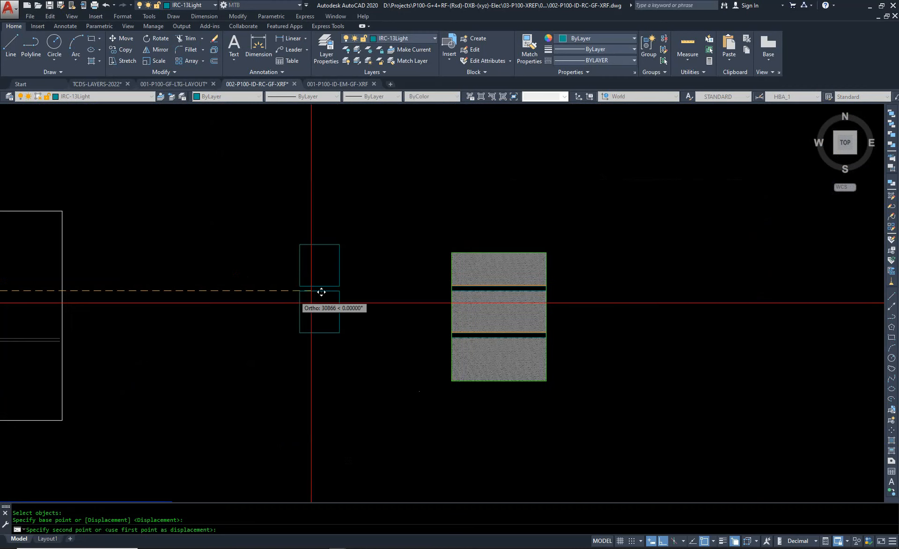
scroll(307, 285, "up", 2)
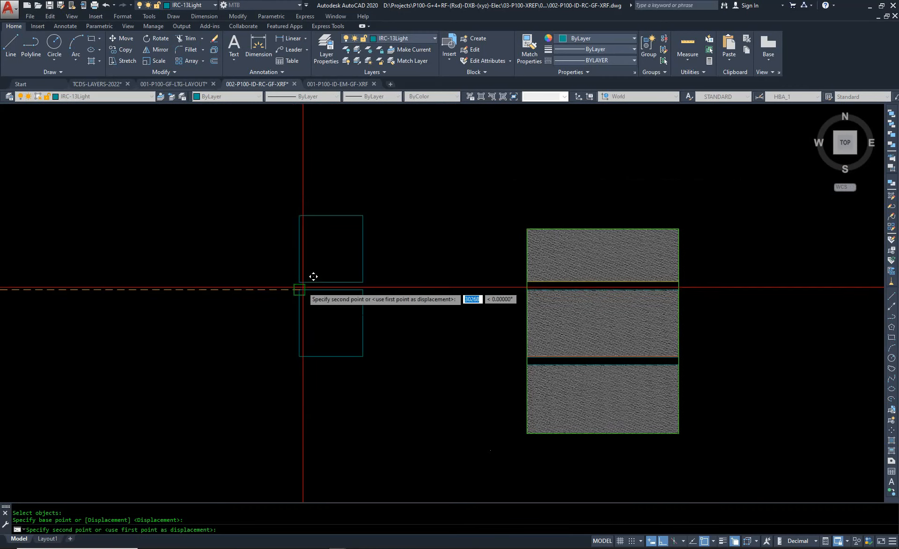
left_click(303, 291)
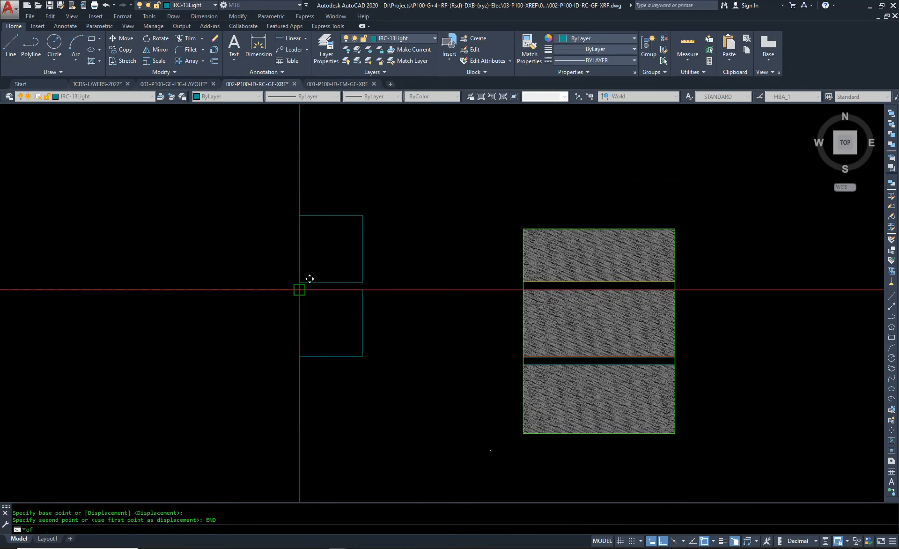
key("Escape")
Step: Erase the stone-patterned floor hatch, the lowest dotted strip and the boundary lines crossing them in the plan's right-hand area
scroll(661, 250, "down", 5)
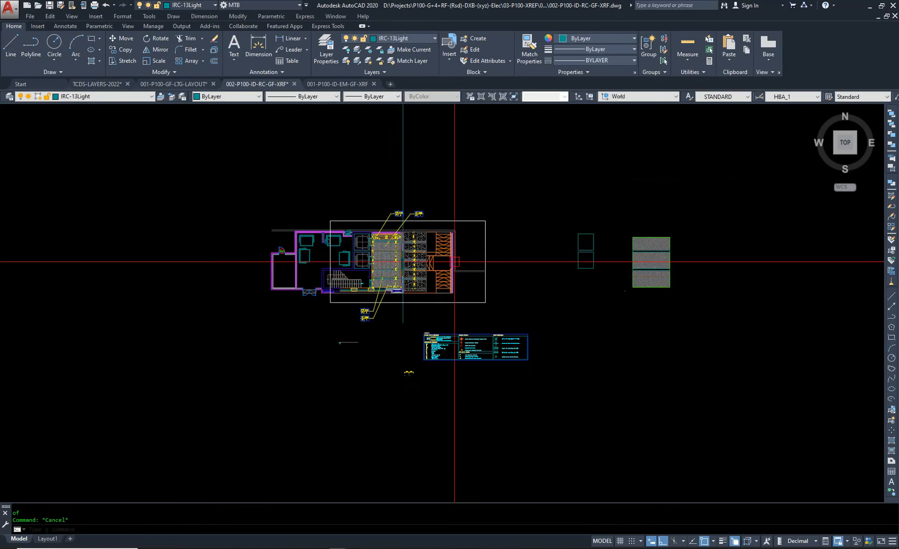
scroll(406, 261, "up", 5)
middle_click_drag(450, 282, 610, 324)
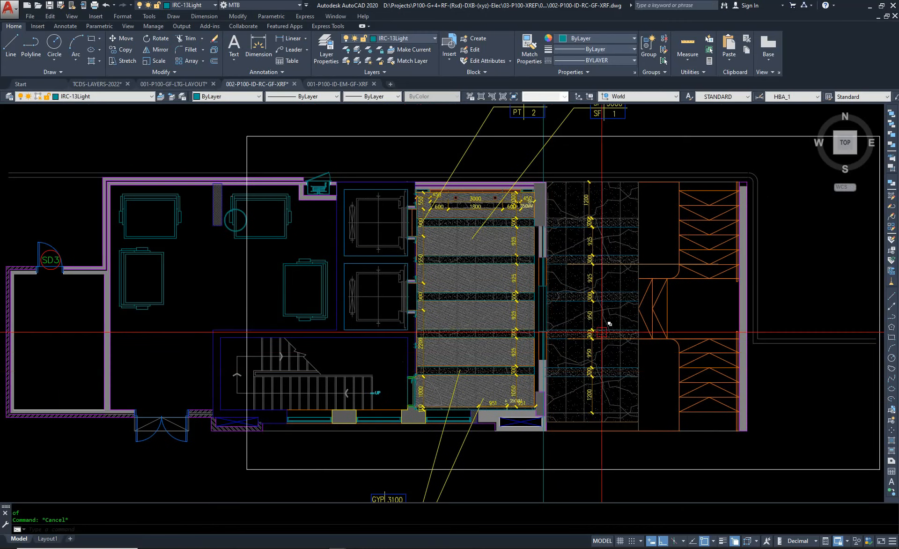
scroll(674, 375, "up", 4)
left_click(597, 402)
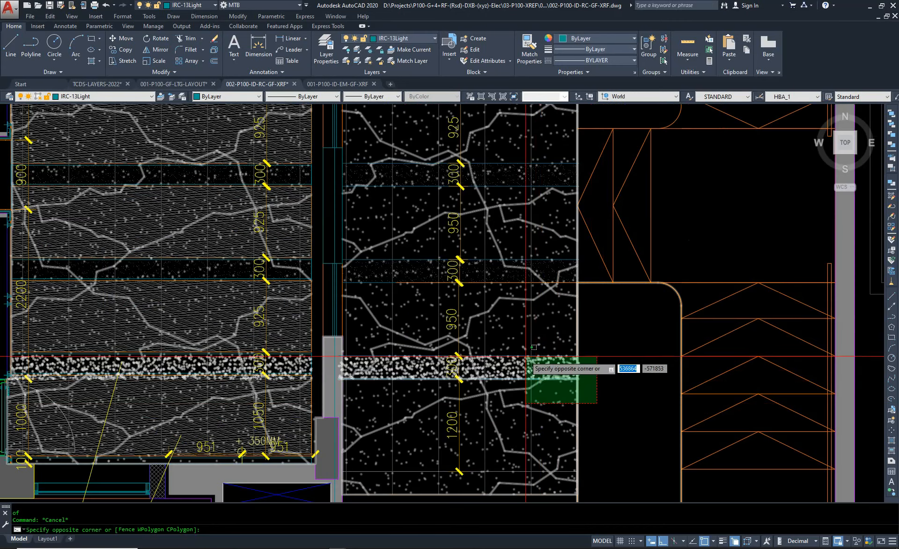
left_click(534, 347)
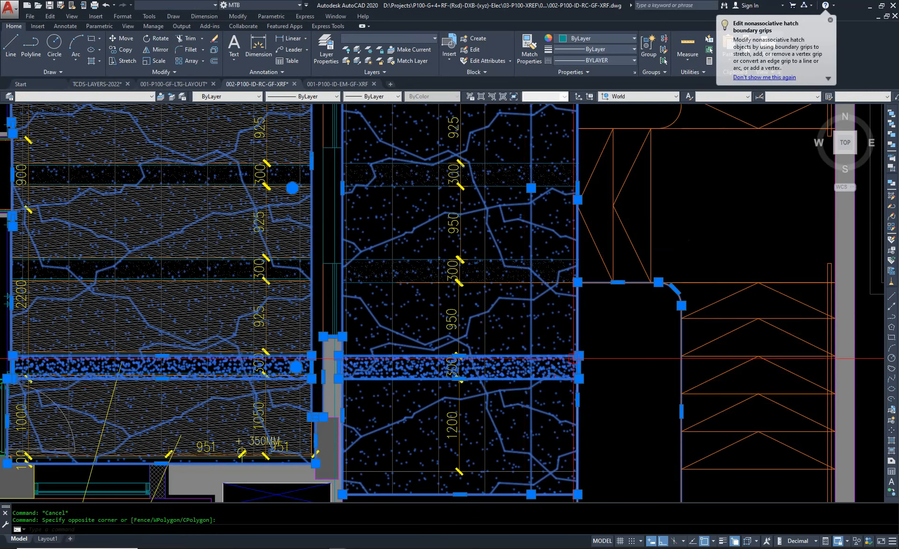
key("Delete")
scroll(486, 318, "down", 2)
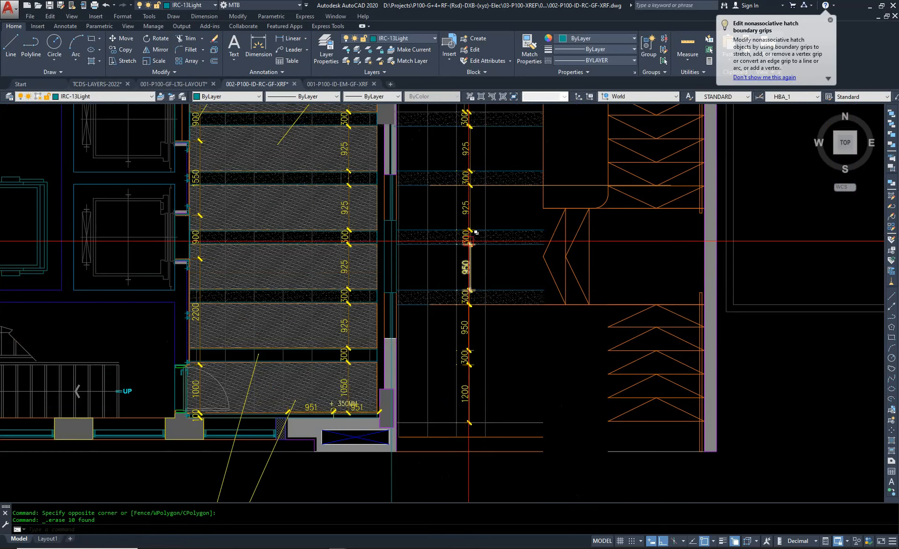
middle_click_drag(493, 248, 532, 357)
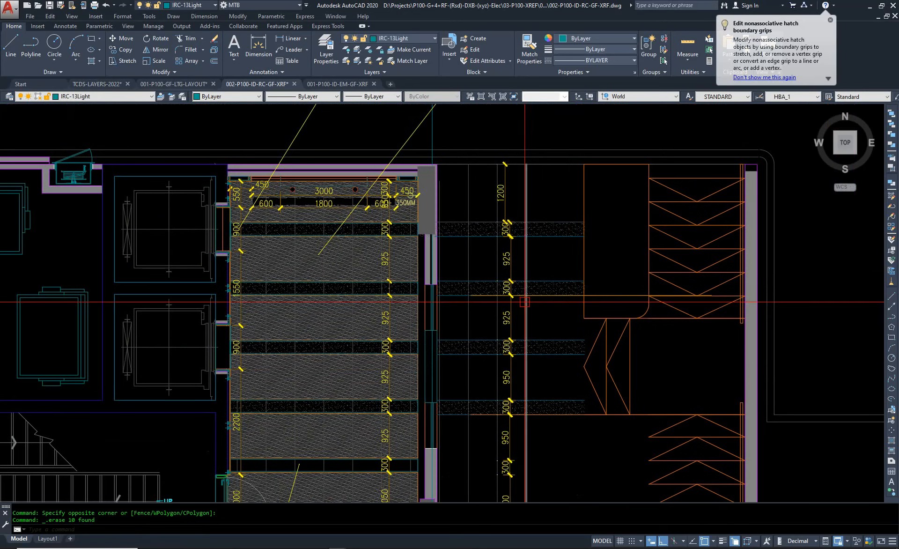
left_click(558, 369)
left_click(548, 333)
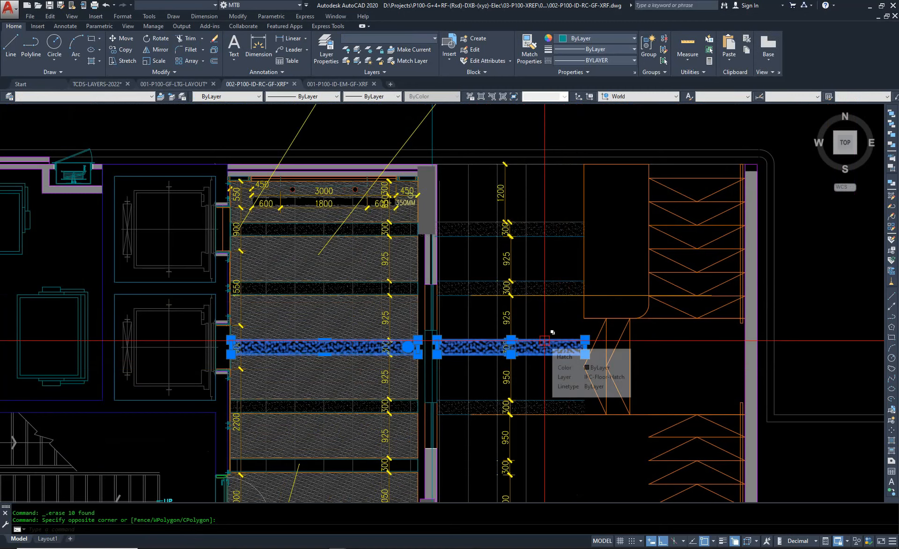
key("Escape")
left_click(554, 341)
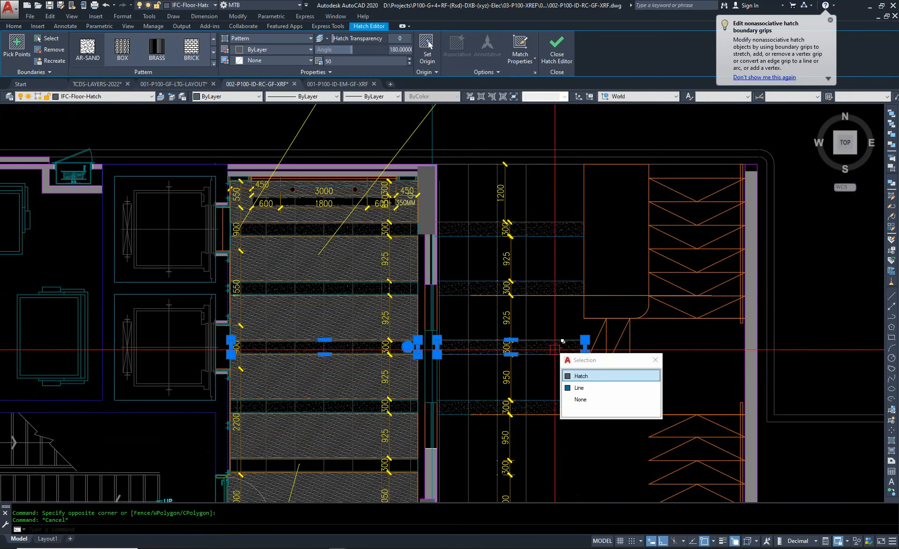
key("Escape")
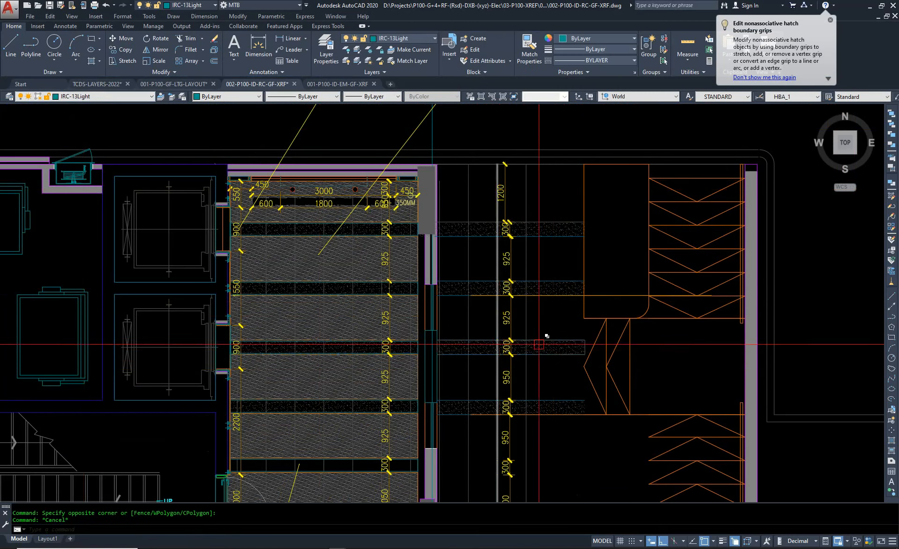
Step: Isolate the dotted strip's IFC-Floor-Hatch layer, erase all floor hatches and lines on it, and restore the hidden layers
scroll(546, 342, "up", 2)
scroll(542, 343, "up", 2)
left_click(601, 412)
left_click(545, 282)
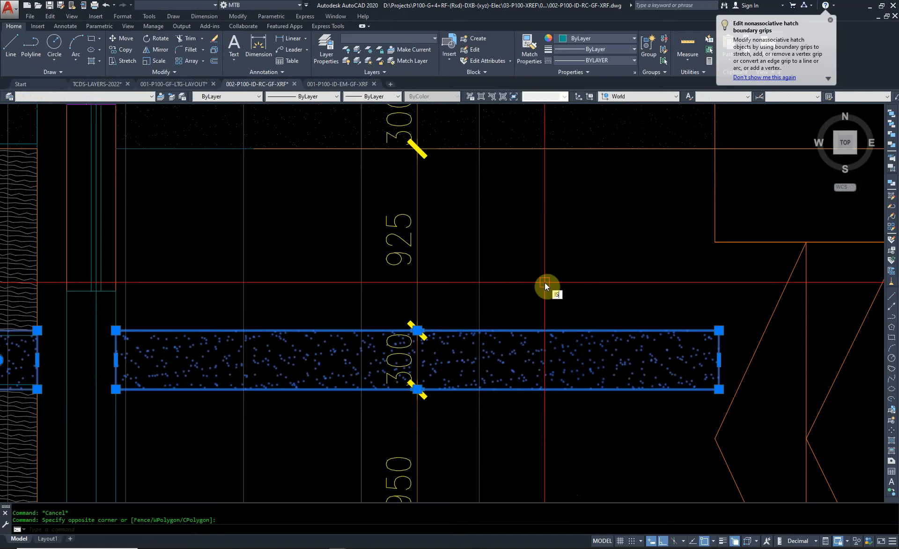
key("Escape")
scroll(546, 282, "down", 5)
type("E")
key("Return")
left_click(380, 202)
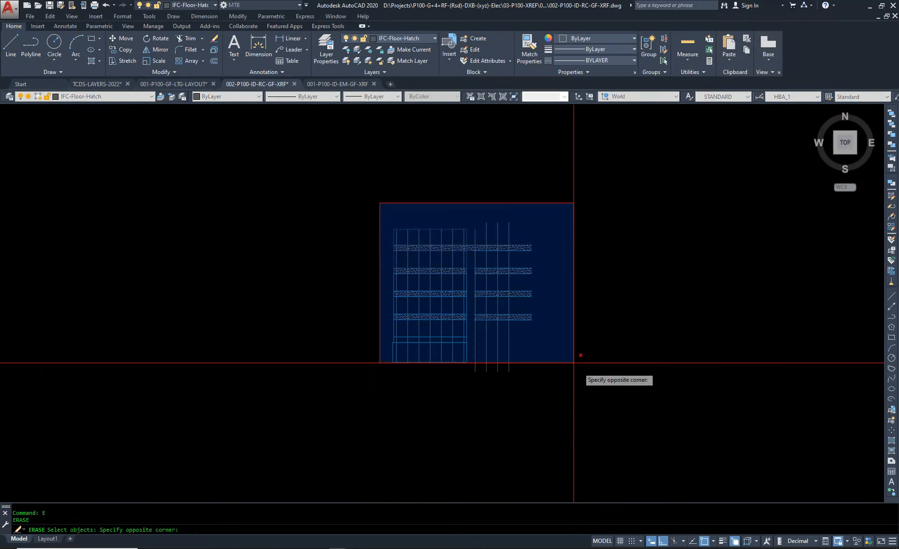
left_click(573, 363)
key("Return")
key("Escape")
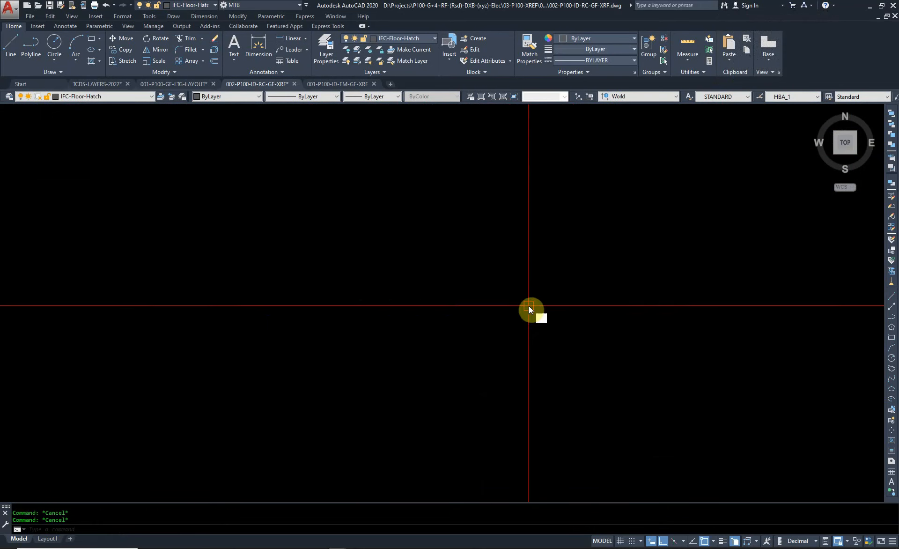
key("ctrl+z")
scroll(408, 264, "up", 3)
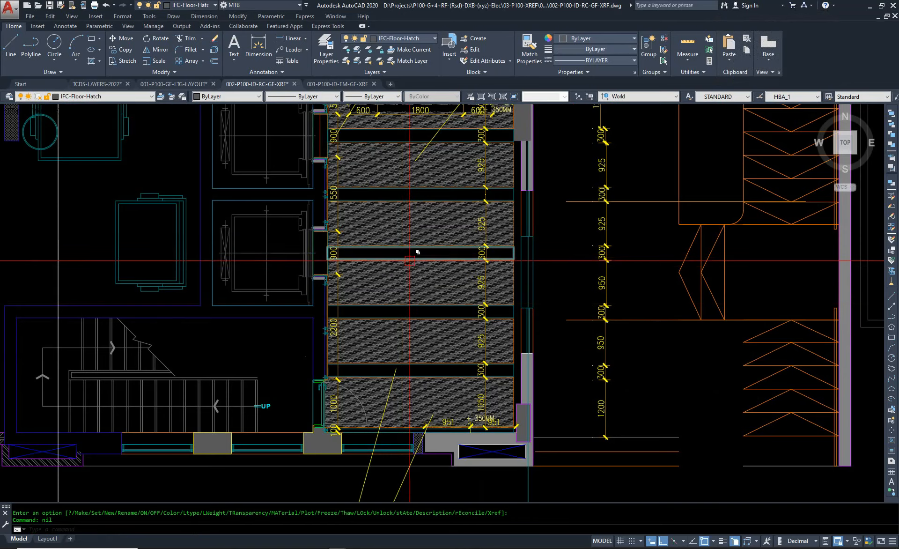
Step: Start a move selection with the GYP 3100 and SF 3000 ceiling tags and their leaders above and below the plan
middle_click_drag(431, 225, 453, 366)
scroll(449, 262, "down", 4)
key("Escape")
key("Escape")
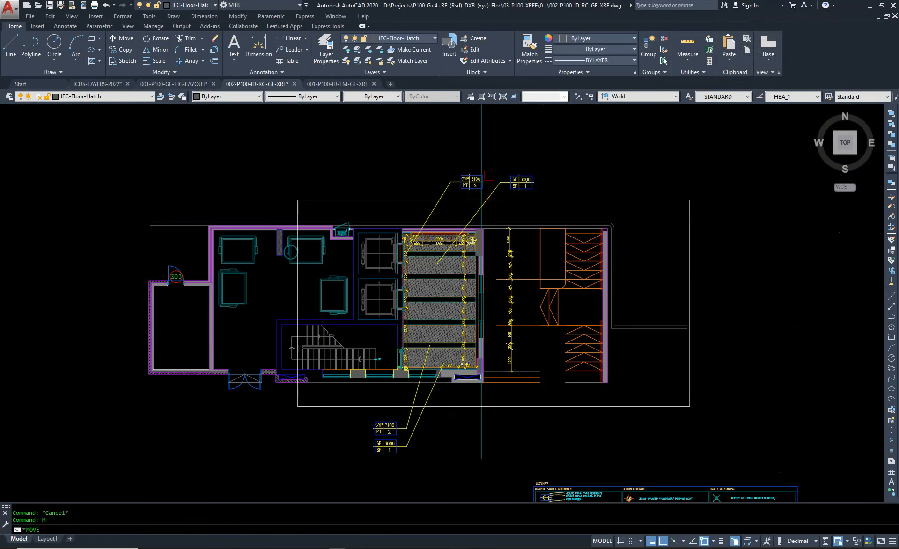
scroll(497, 176, "up", 4)
left_click(606, 210)
left_click(504, 144)
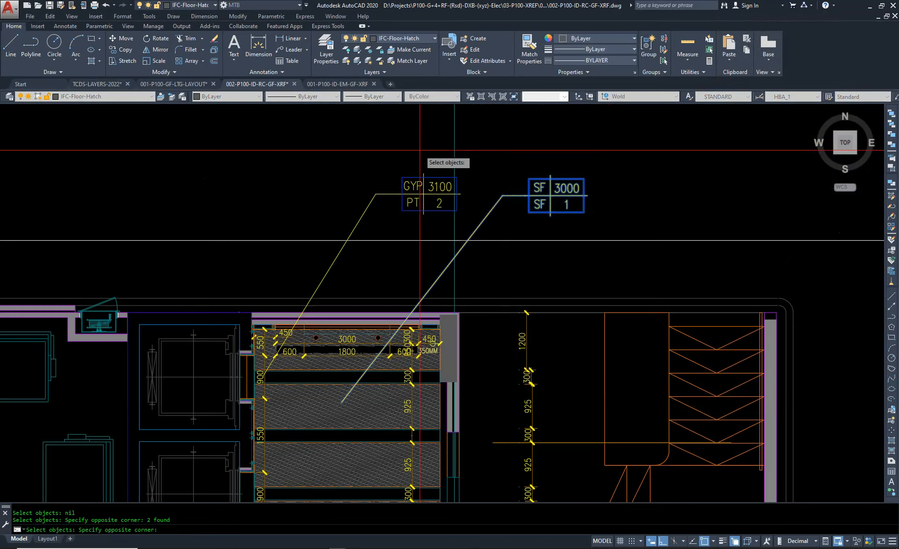
left_click(353, 229)
middle_click_drag(283, 422, 375, 170)
scroll(340, 270, "down", 1)
scroll(338, 458, "down", 2)
middle_click_drag(338, 458, 416, 322)
left_click(450, 351)
left_click(378, 310)
Step: Add the six stacked hatched ceiling panels and their outlines between the lifts and the right-hand wall to the move selection
scroll(465, 234, "up", 8)
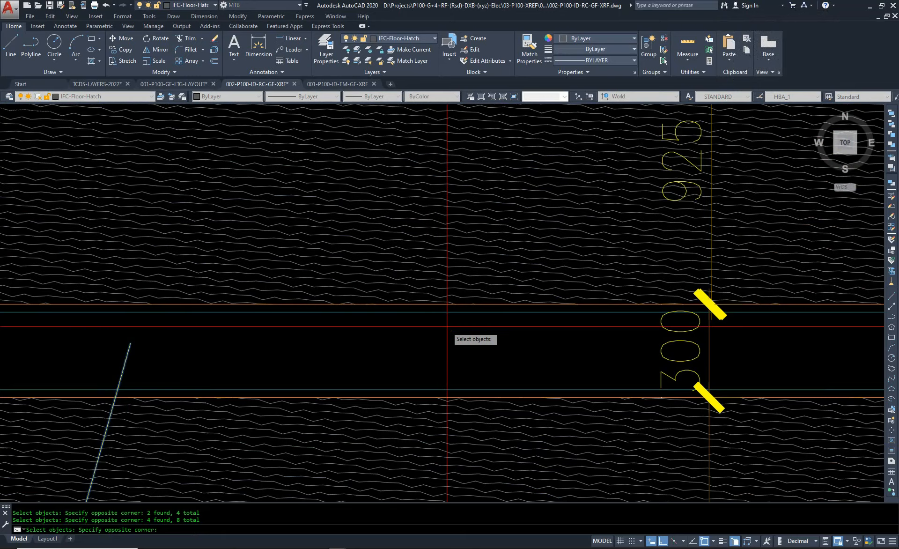
left_click(438, 333)
scroll(425, 338, "down", 1)
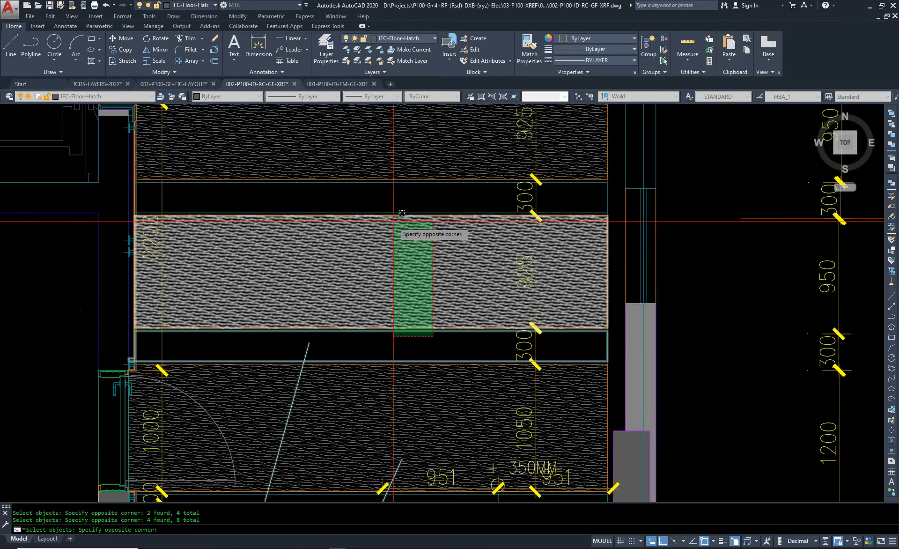
scroll(383, 175, "down", 1)
middle_click_drag(383, 175, 413, 354)
scroll(390, 210, "down", 3)
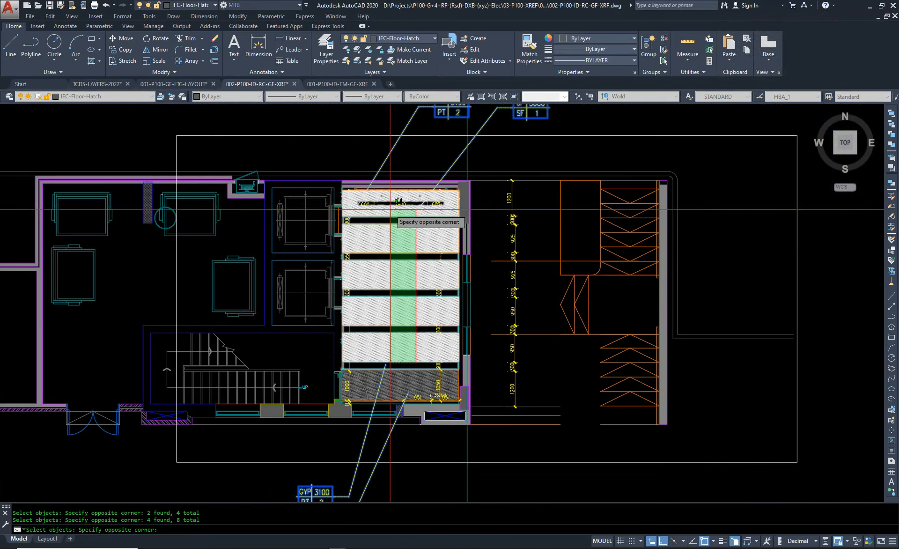
scroll(398, 227, "up", 4)
left_click(401, 190)
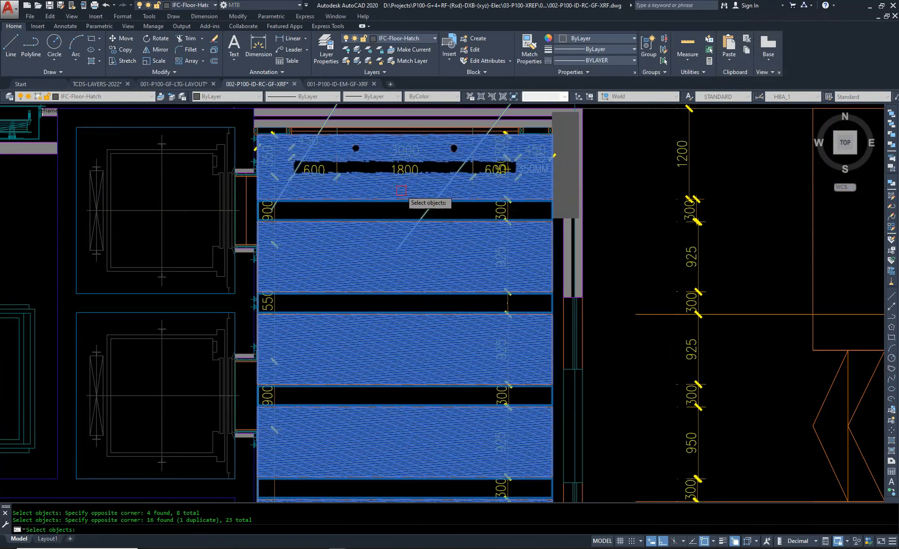
scroll(402, 179, "down", 2)
scroll(368, 450, "up", 3)
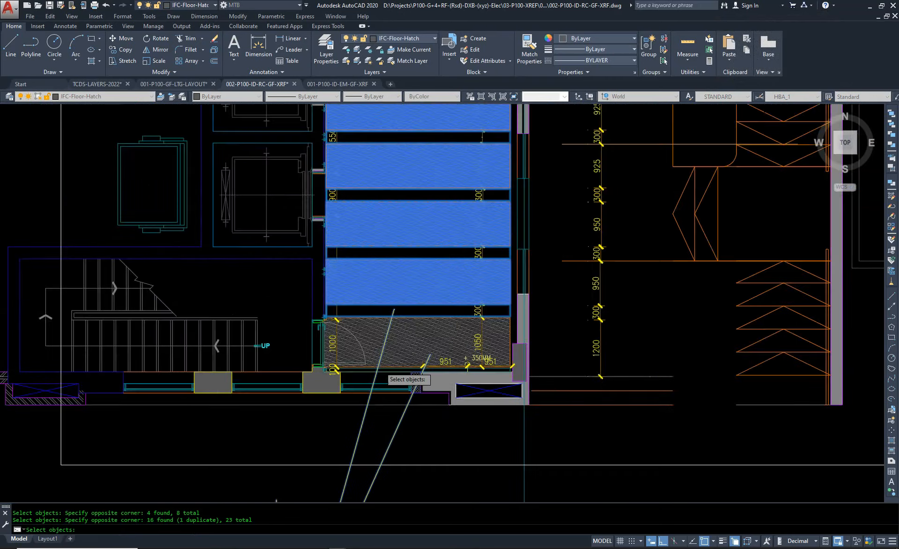
left_click(444, 273)
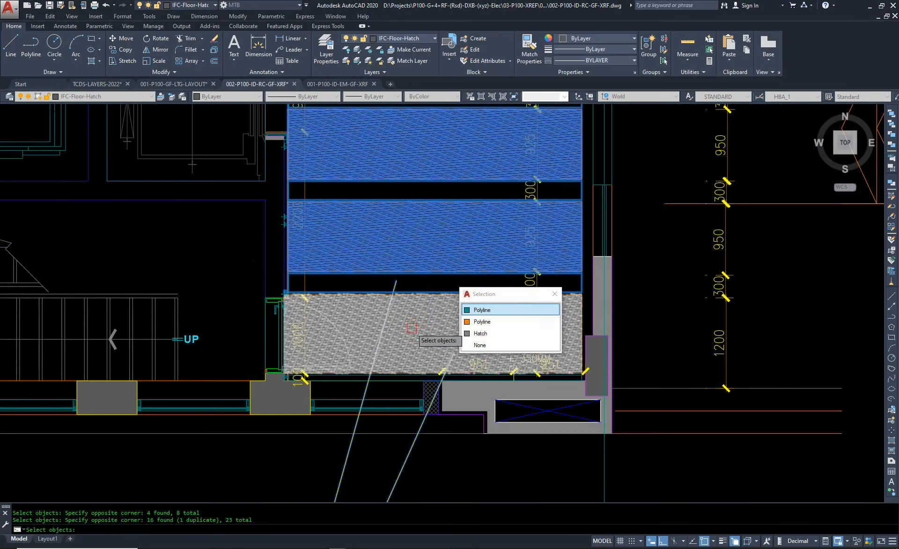
left_click(424, 284)
left_click(395, 333)
Step: Move the selected panels and tags, using the lower lift shaft's upper-left corner and its copy's matching corner as reference points
scroll(424, 347, "down", 4)
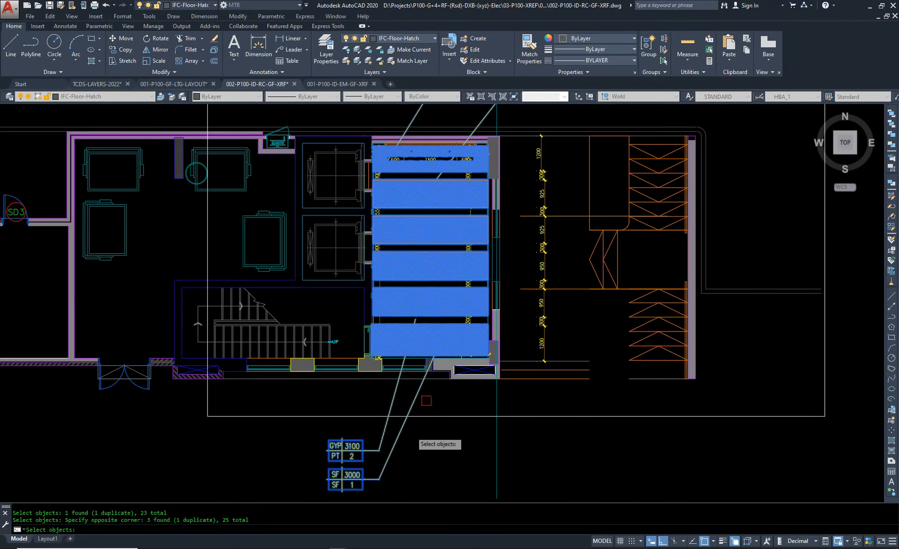
scroll(323, 253, "up", 6)
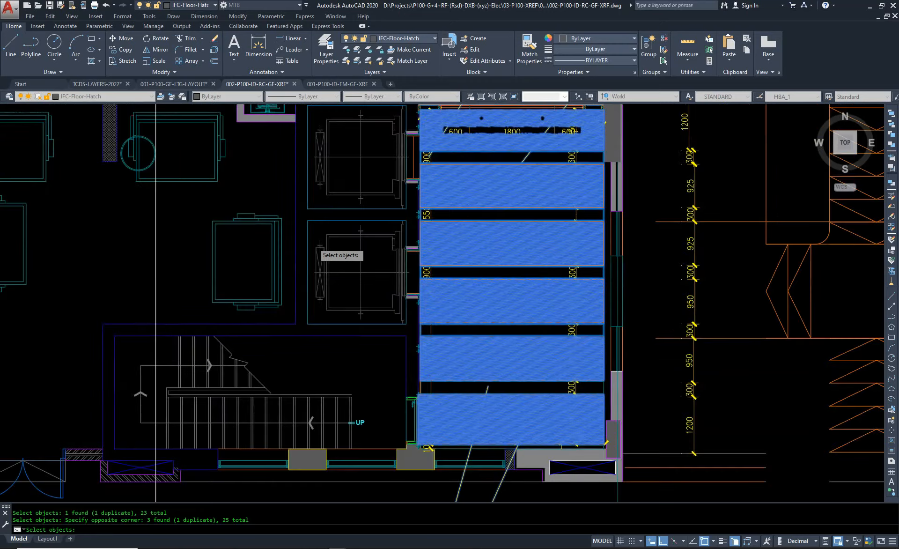
key("Return")
left_click(326, 236)
scroll(328, 234, "down", 6)
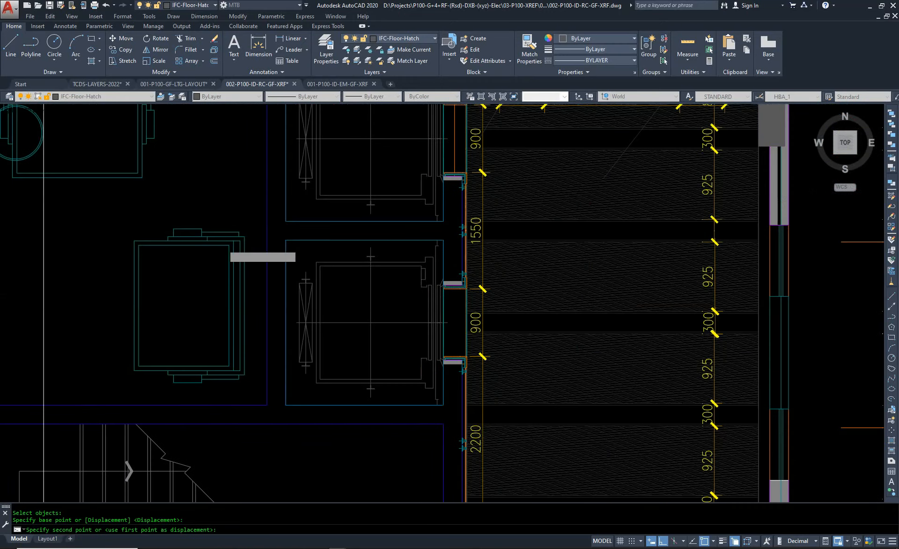
scroll(210, 248, "down", 3)
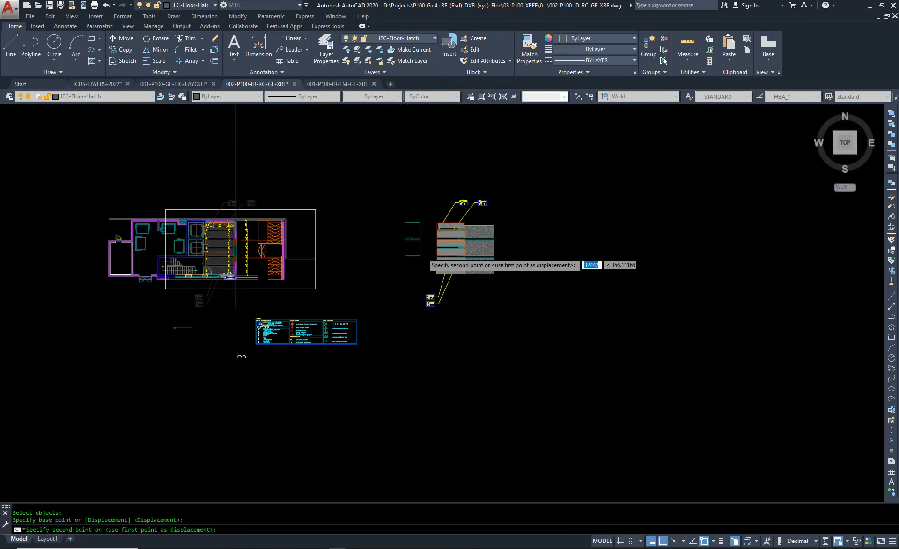
scroll(412, 244, "up", 5)
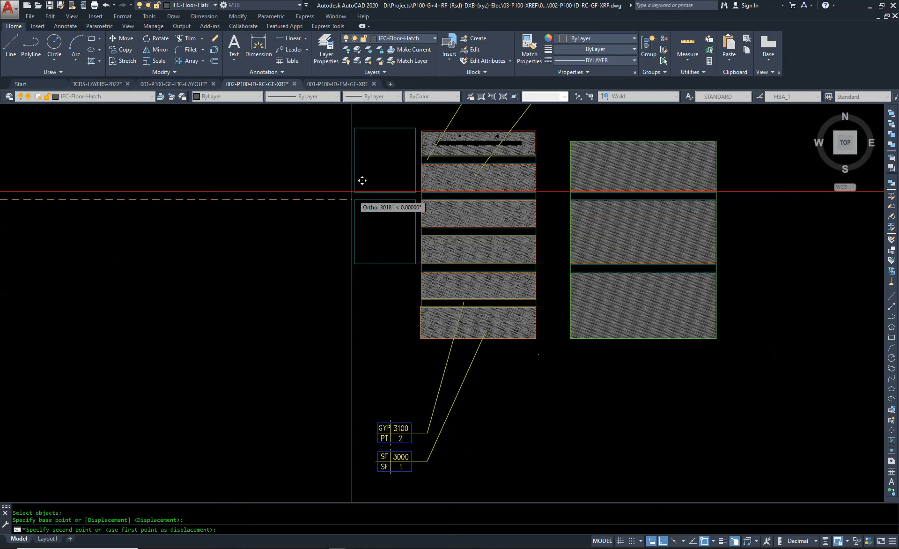
key("Escape")
scroll(361, 300, "down", 4)
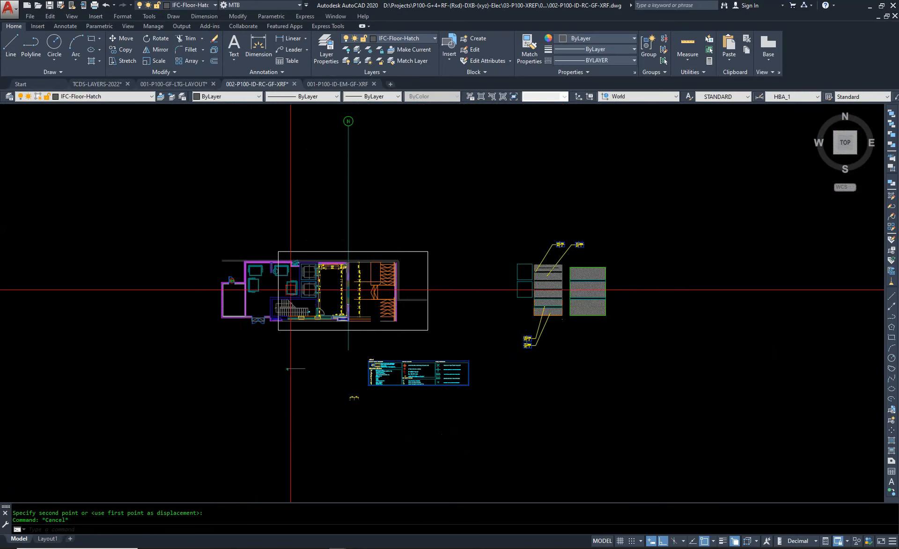
Step: Examine the remaining linework along the cleared area's upper wall, including the IBS-18Norm line and the small crossed boxes
scroll(361, 301, "up", 7)
scroll(471, 191, "up", 4)
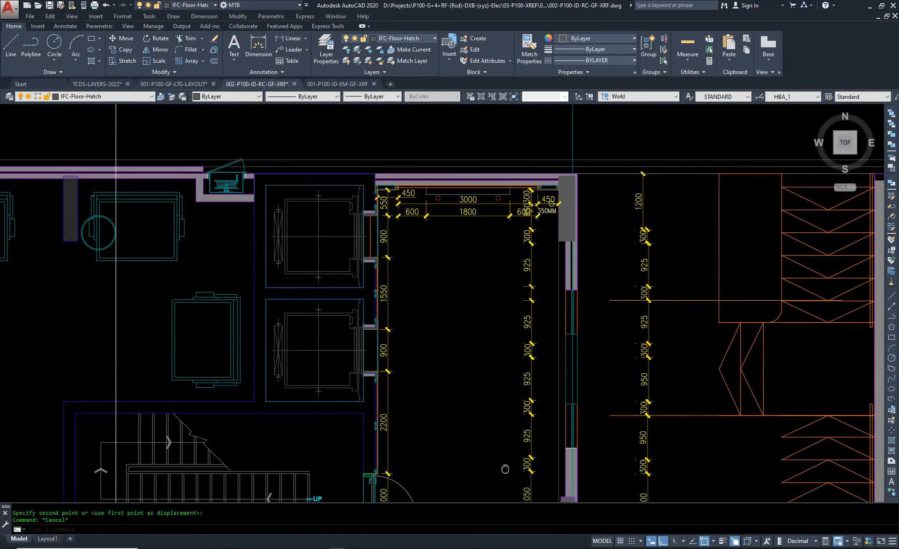
middle_click_drag(472, 195, 472, 283)
scroll(459, 246, "up", 1)
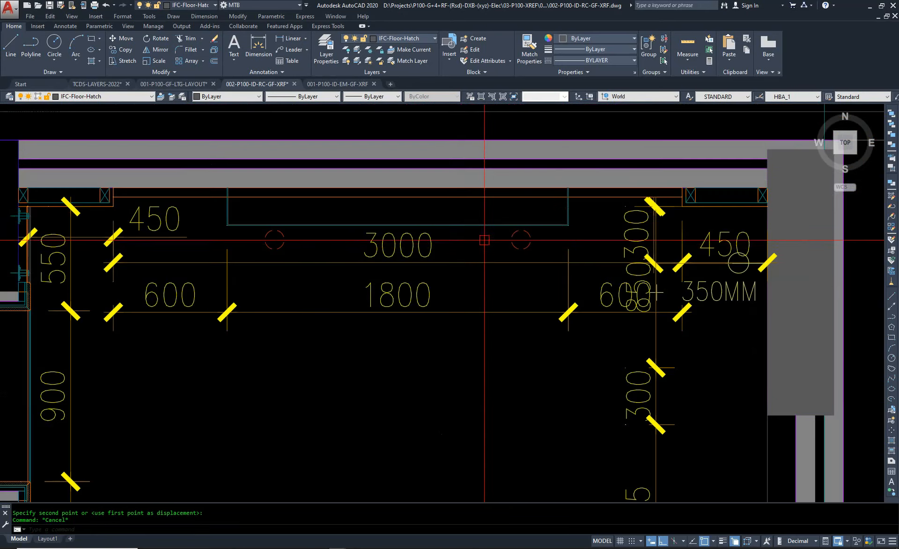
key("Escape")
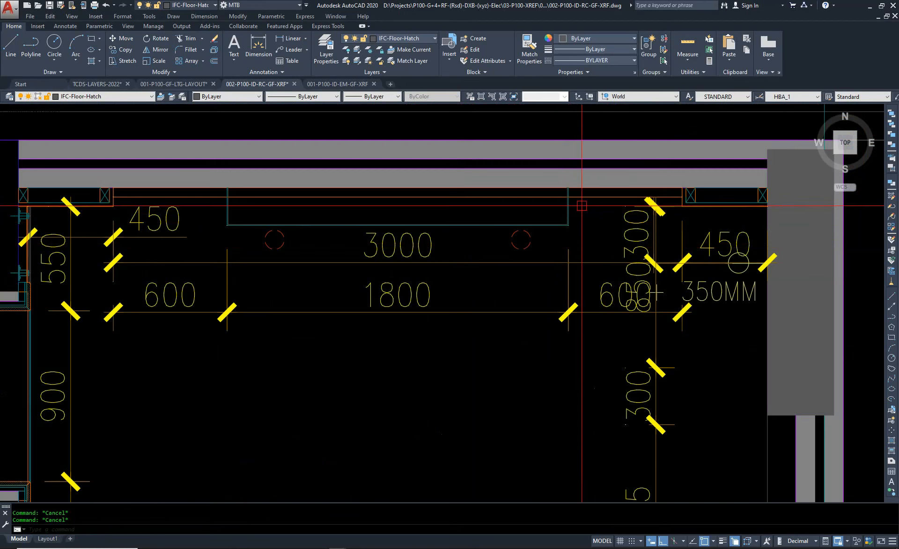
left_click(613, 196)
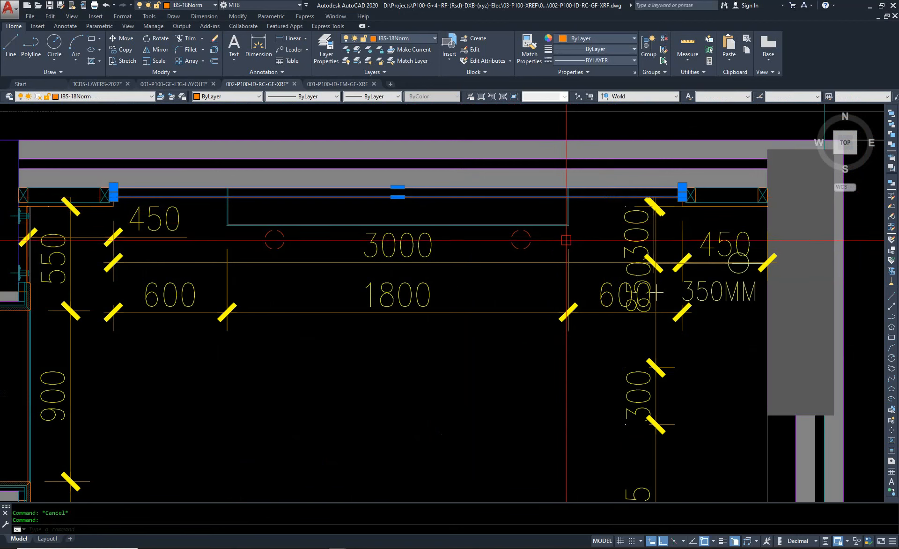
scroll(687, 197, "up", 3)
scroll(687, 197, "down", 1)
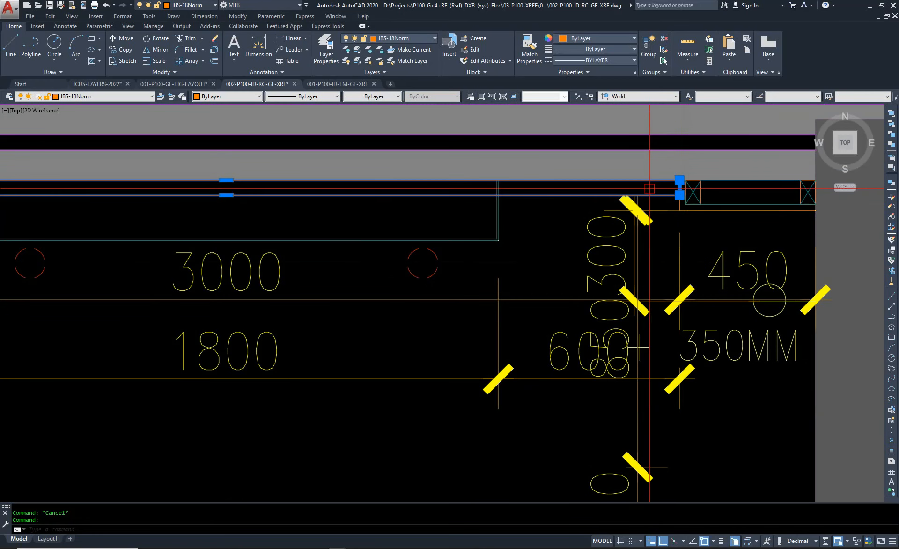
scroll(650, 188, "down", 4)
scroll(647, 199, "down", 4)
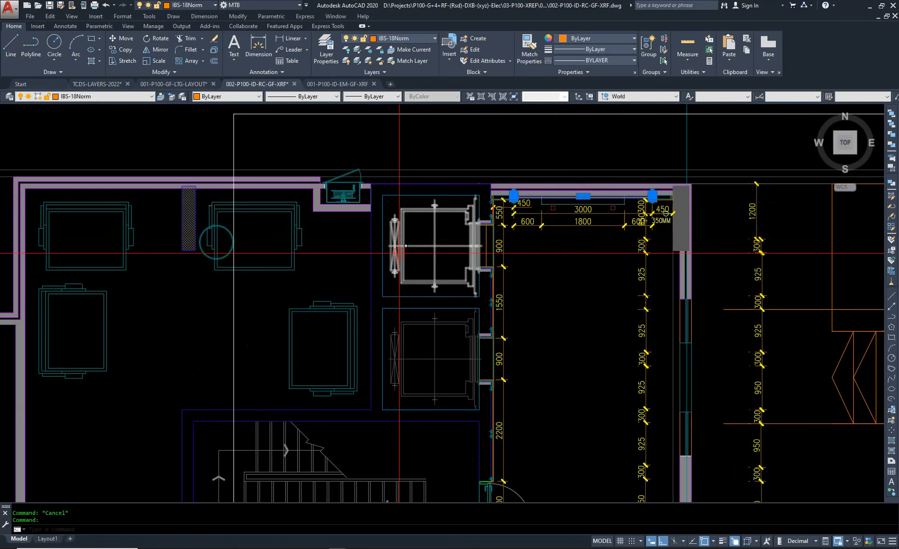
scroll(405, 230, "down", 8)
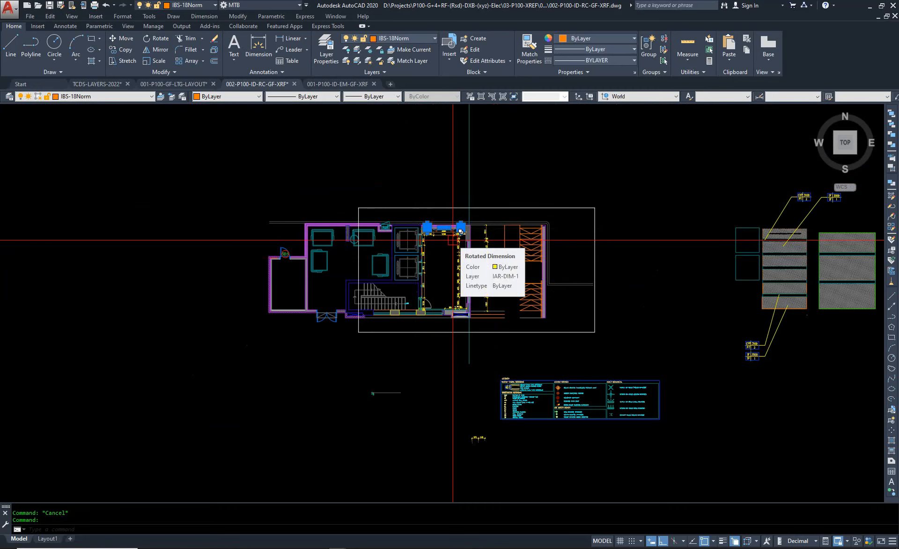
key("Escape")
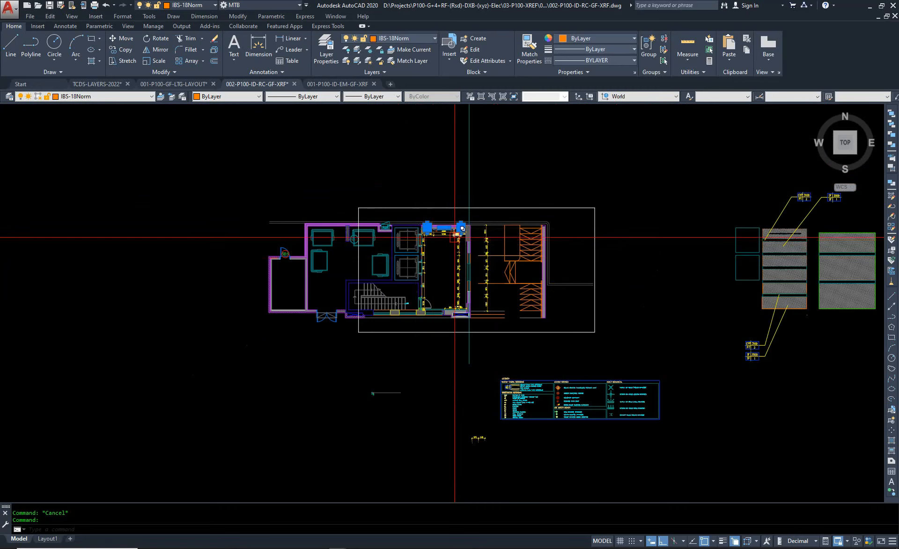
scroll(460, 231, "up", 12)
scroll(421, 234, "up", 6)
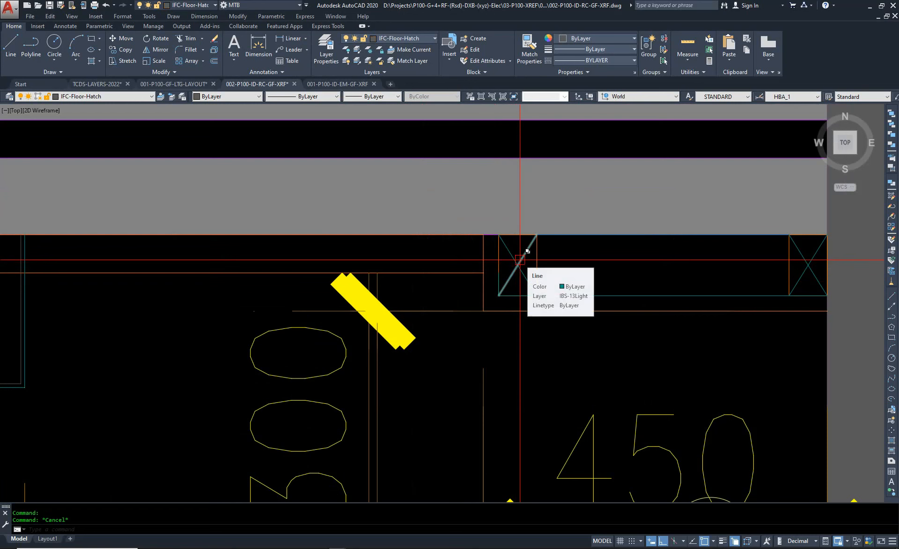
scroll(523, 249, "down", 10)
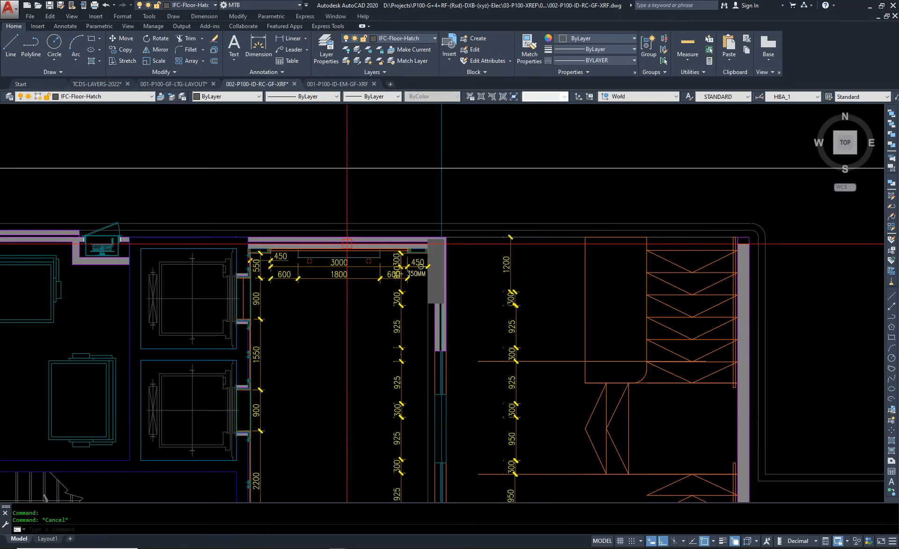
scroll(295, 230, "down", 7)
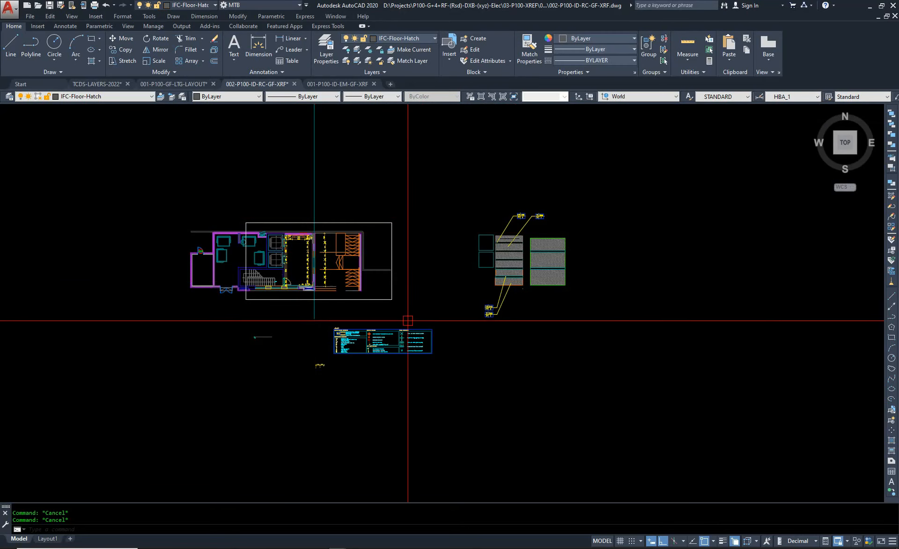
Step: Move the legend table from below the floor plan to the space below the relocated ceiling panels
type("m")
key("space")
left_click(441, 321)
left_click(326, 355)
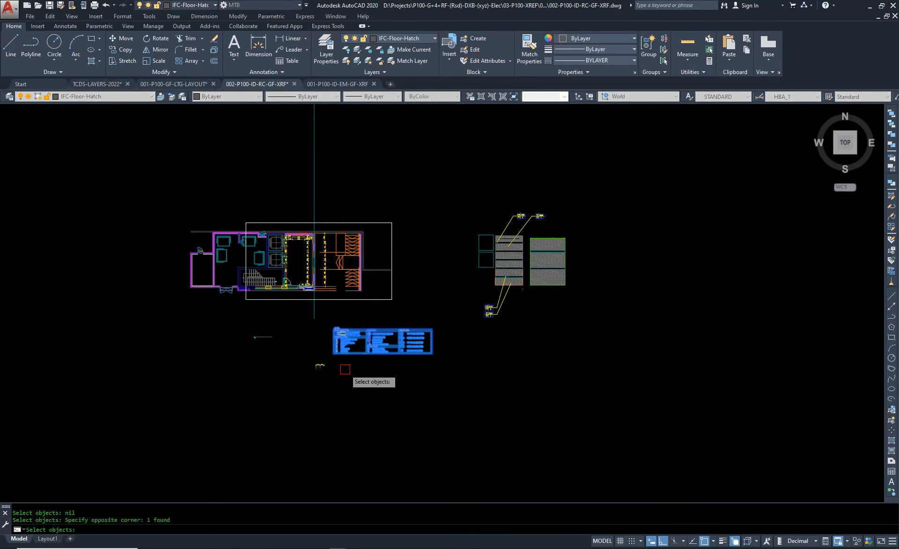
key("space")
left_click(370, 375)
left_click(559, 391)
Step: Erase the entire ground floor plan with its frame and the small leftovers below it
key("space")
left_click(414, 177)
left_click(101, 429)
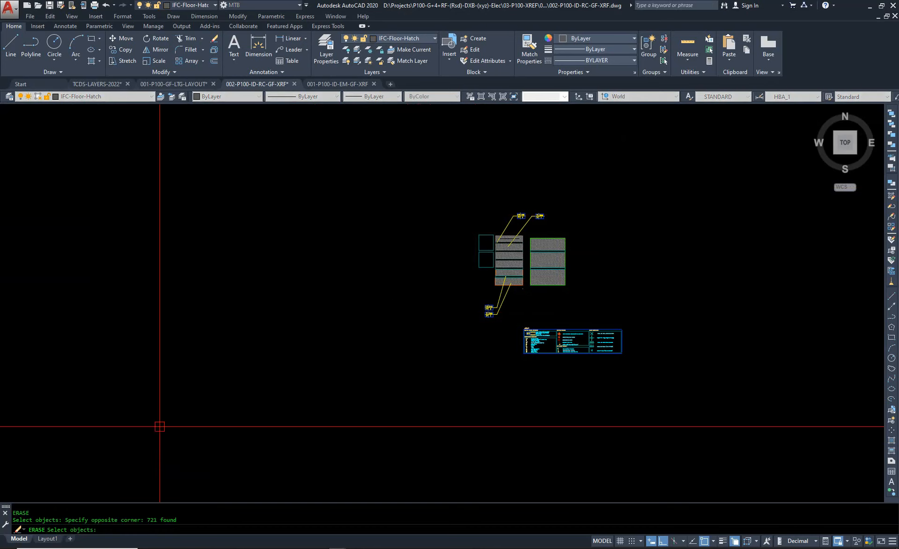
scroll(328, 396, "down", 5)
key("Escape")
key("Escape")
Step: Erase the large site plan and the small drawing beside it, located to the upper left of the relocated ceiling panels
type("e")
key("space")
scroll(328, 320, "up", 2)
left_click(338, 332)
scroll(304, 293, "down", 6)
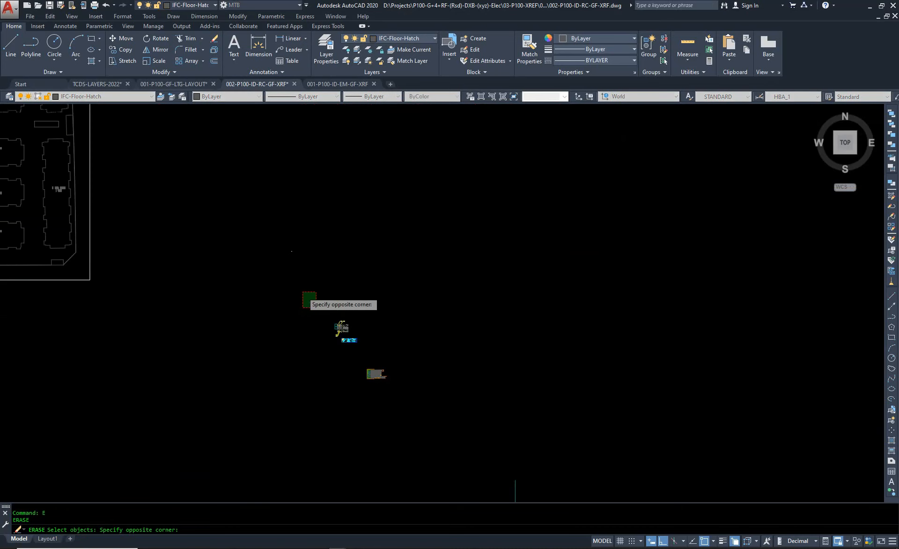
left_click(163, 221)
scroll(255, 255, "down", 4)
left_click(264, 279)
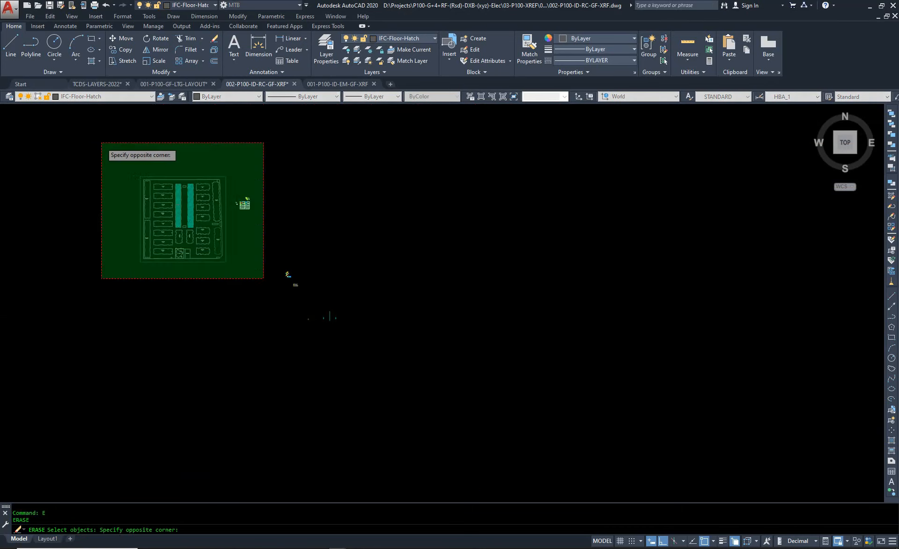
left_click(100, 142)
key("space")
type("e")
key("space")
left_click(146, 241)
left_click(88, 331)
key("space")
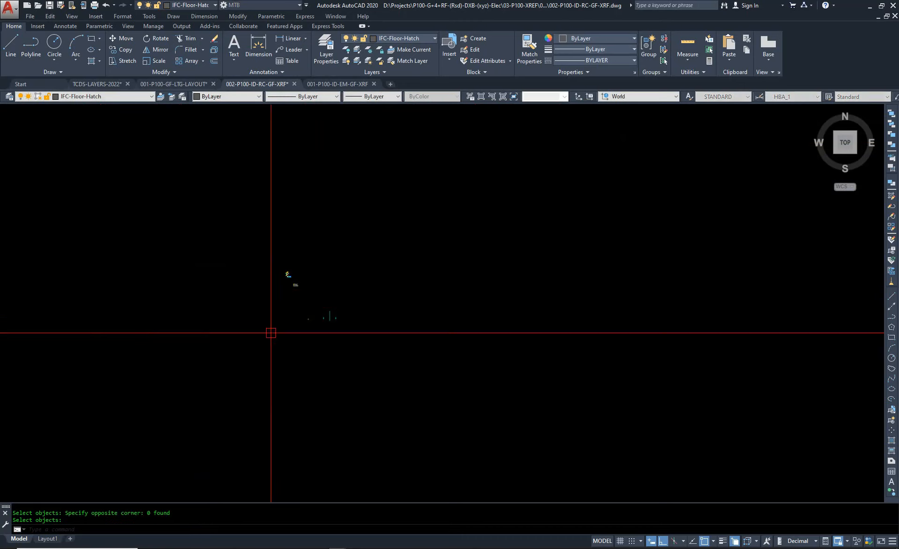
key("Escape")
key("Escape")
Step: Erase the separate drawing located to the lower right of the legend table
scroll(312, 276, "up", 4)
scroll(201, 328, "up", 4)
scroll(357, 301, "down", 3)
type("e")
key("space")
left_click(400, 287)
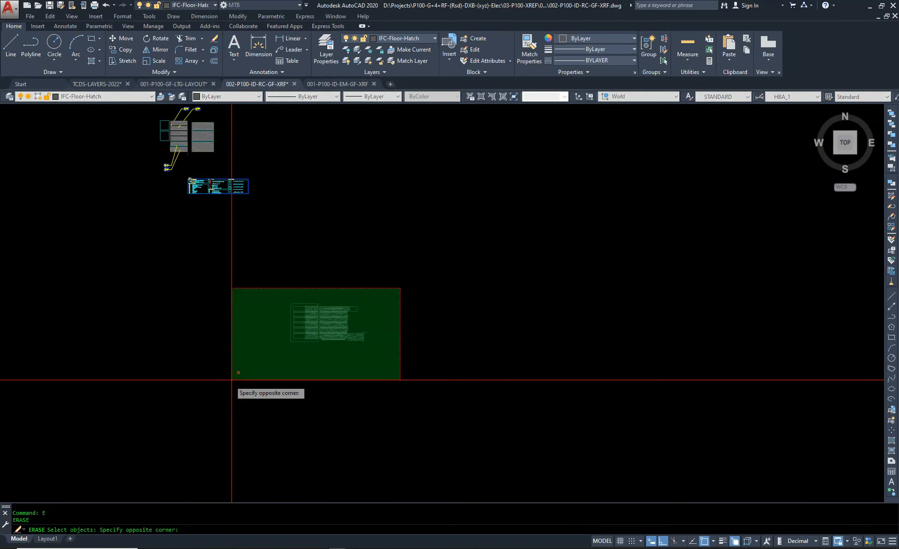
left_click(235, 376)
key("space")
Step: Move the lift shaft outlines, ceiling panels, tags and legend table together from the upper shaft's upper-left corner toward the distant vertical line
scroll(357, 367, "up", 4)
left_click(482, 361)
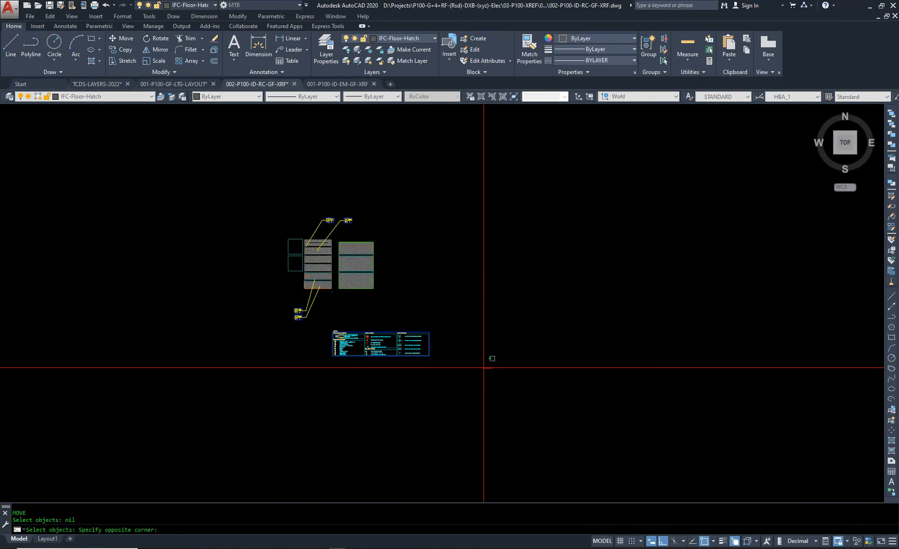
left_click(221, 195)
key("space")
left_click(287, 239)
scroll(163, 148, "down", 3)
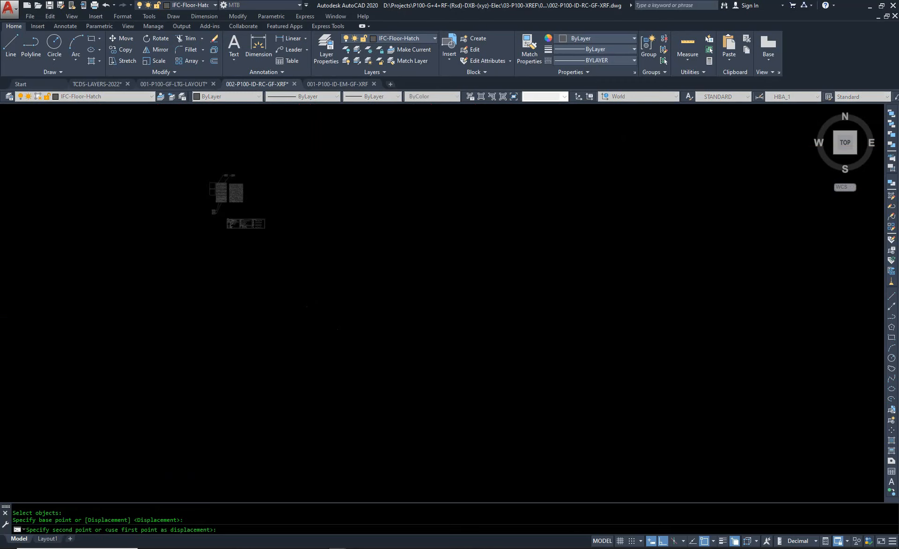
scroll(487, 436, "up", 5)
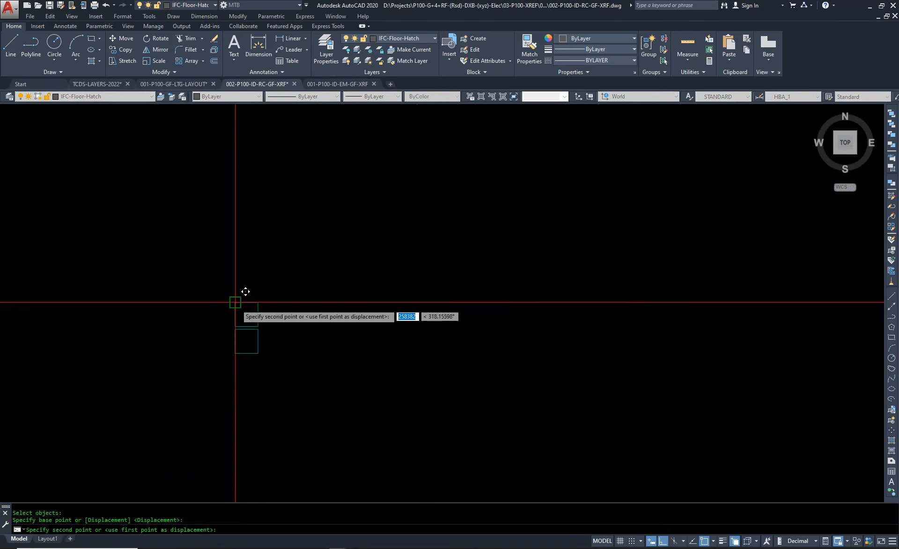
scroll(257, 301, "up", 4)
key("Escape")
key("Escape")
scroll(311, 261, "down", 4)
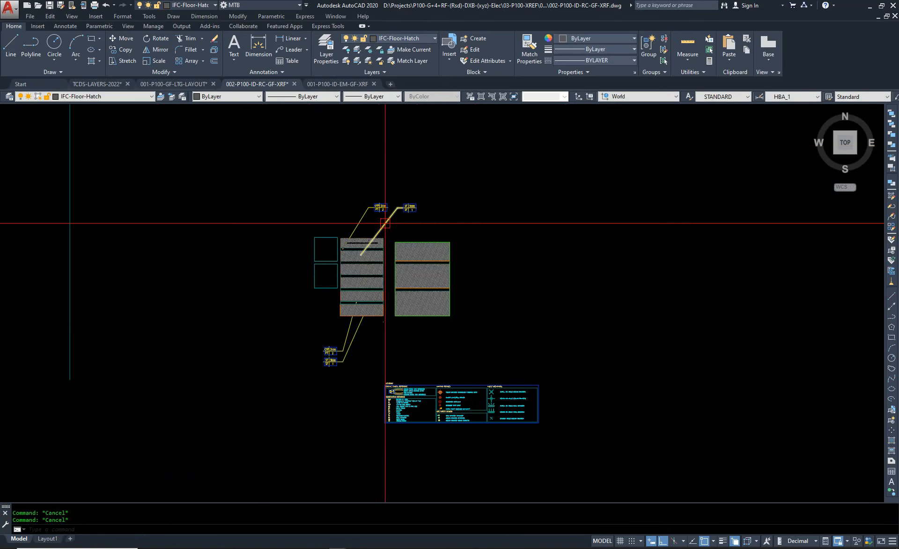
Step: Mirror the lift shaft outlines, ceiling panels, tags and legend table about the vertical line, keeping the source objects
type("MI")
key("Return")
left_click(291, 171)
left_click(602, 416)
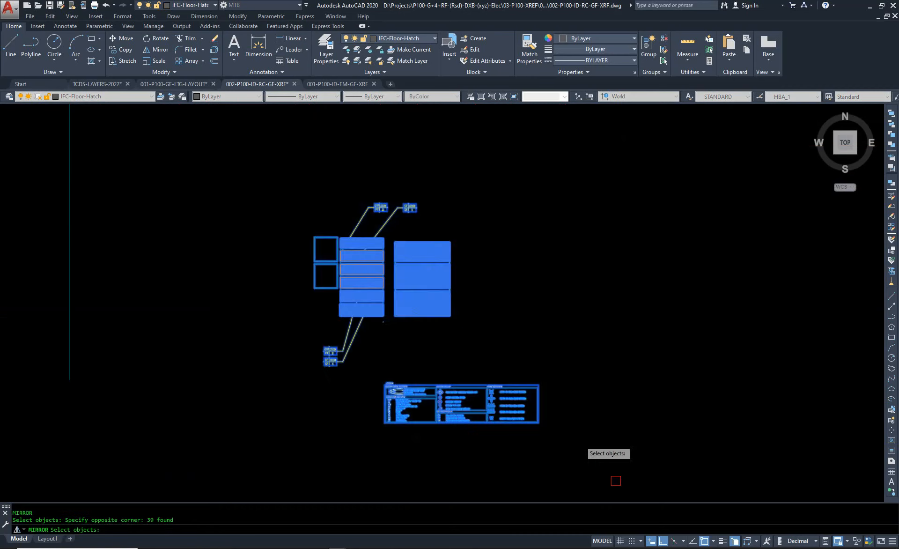
scroll(515, 337, "down", 2)
scroll(515, 339, "down", 3)
key("Return")
left_click(407, 297)
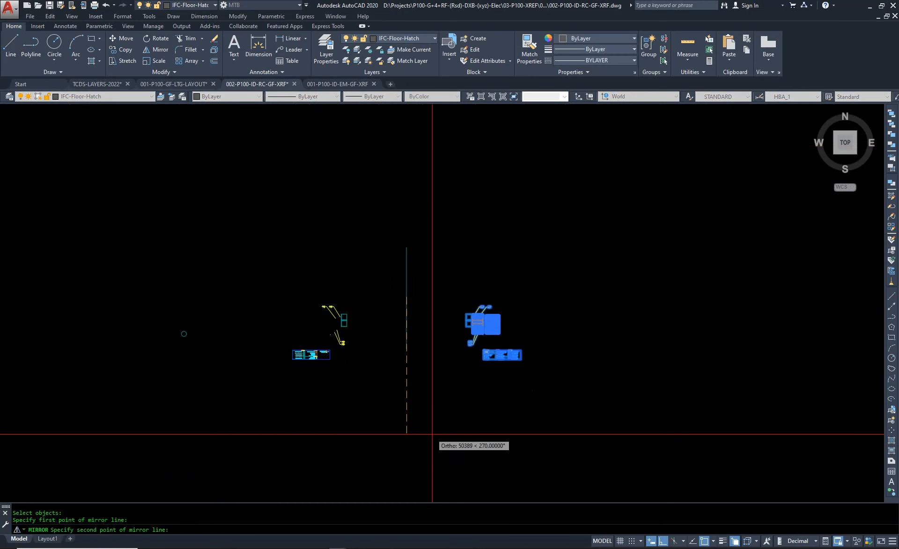
key("Return")
scroll(367, 350, "up", 10)
key("Escape")
key("Escape")
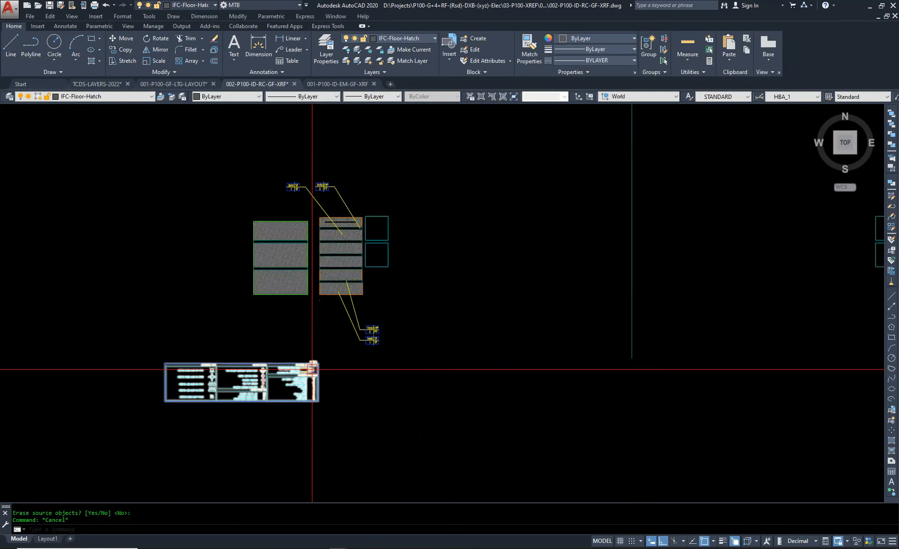
Step: Erase the mirrored copy of the legend table
type("e")
key("Return")
left_click(364, 358)
left_click(260, 417)
key("Return")
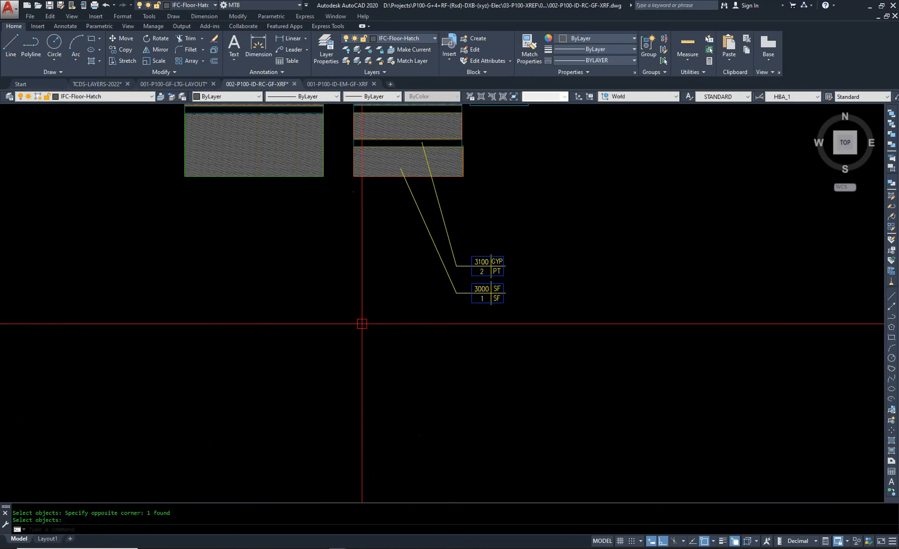
Step: Erase the tiny stray object just below the mirrored ceiling panels
left_click(514, 264)
left_click(493, 264)
key("Escape")
scroll(491, 263, "up", 3)
scroll(374, 274, "down", 6)
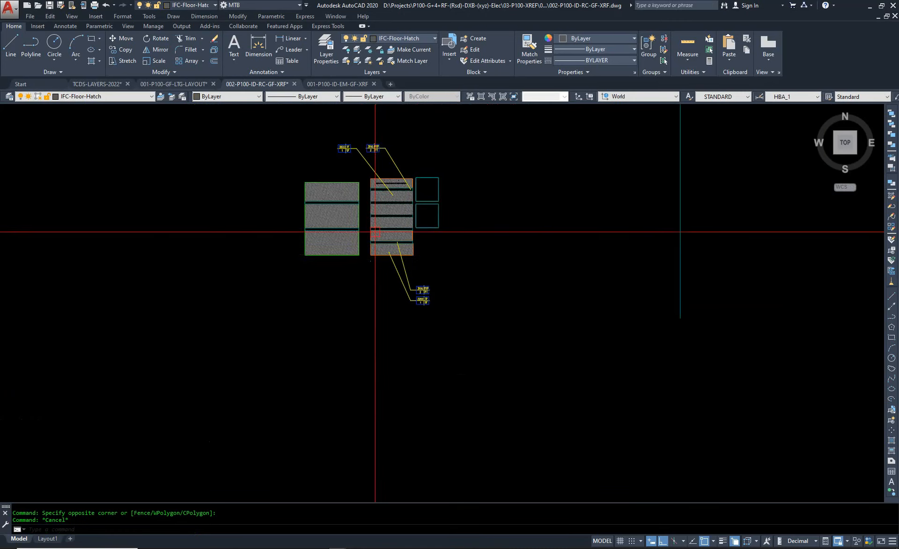
scroll(417, 224, "up", 2)
scroll(424, 231, "up", 4)
middle_click_drag(518, 432, 487, 340)
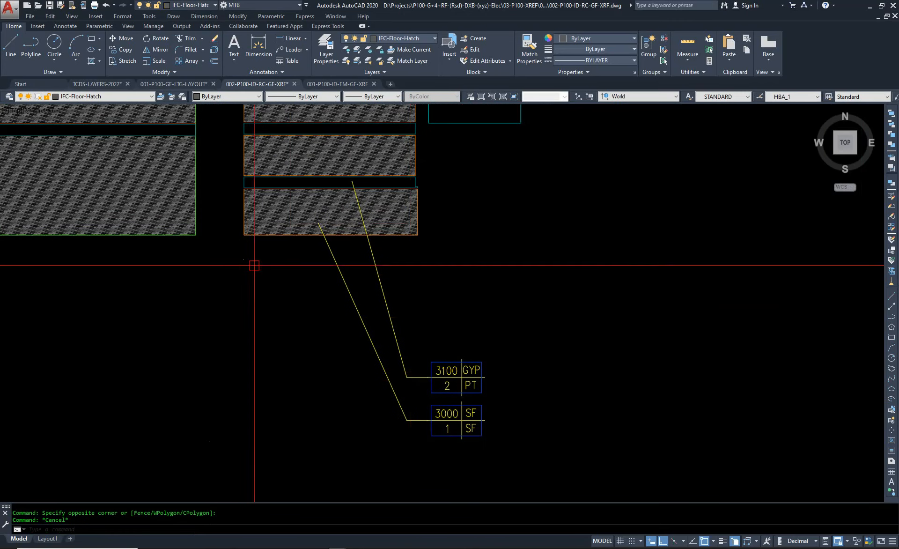
left_click(255, 252)
left_click(62, 367)
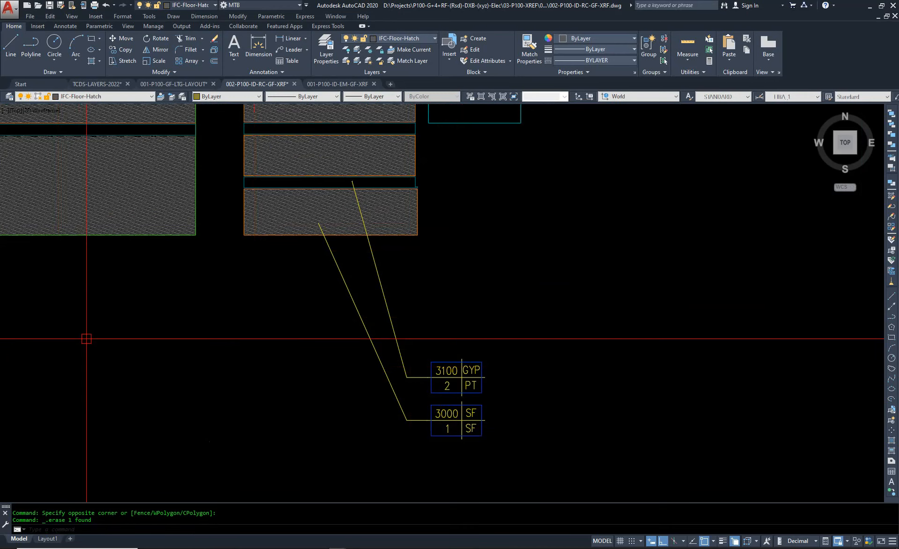
scroll(406, 342, "down", 4)
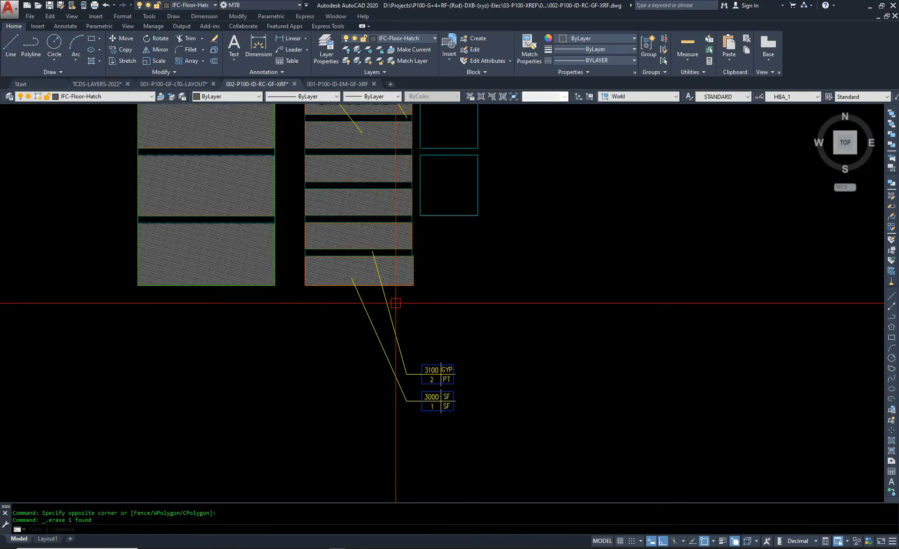
Step: Find and erase the two small leftover objects lying far above the ceiling panels
scroll(445, 352, "up", 2)
scroll(445, 351, "down", 4)
scroll(380, 339, "down", 3)
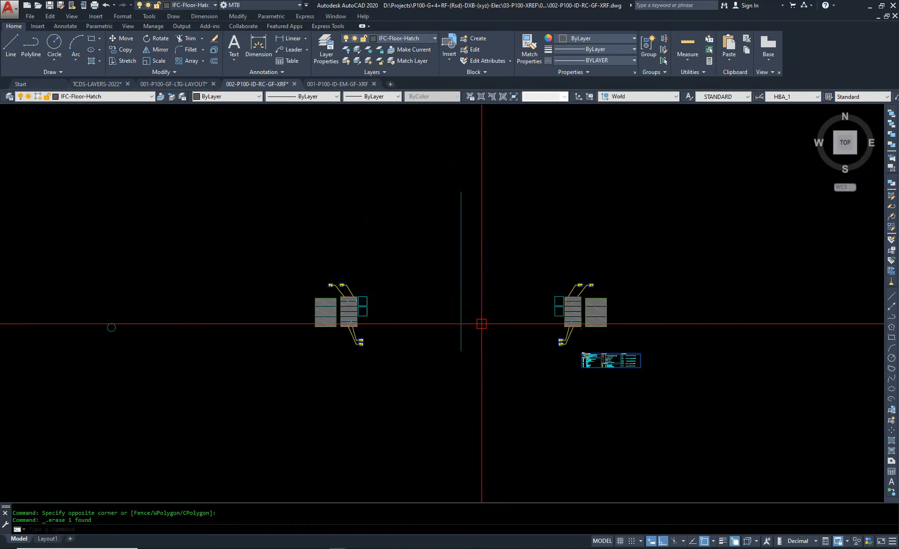
type("z")
key("space")
type("e")
key("space")
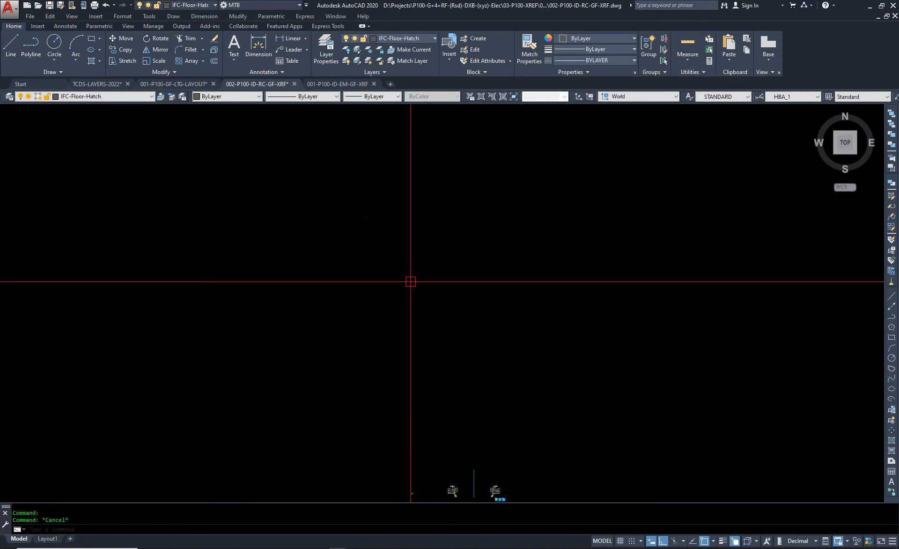
key("ctrl+a")
scroll(412, 280, "down", 3)
key("Escape")
left_click(540, 315)
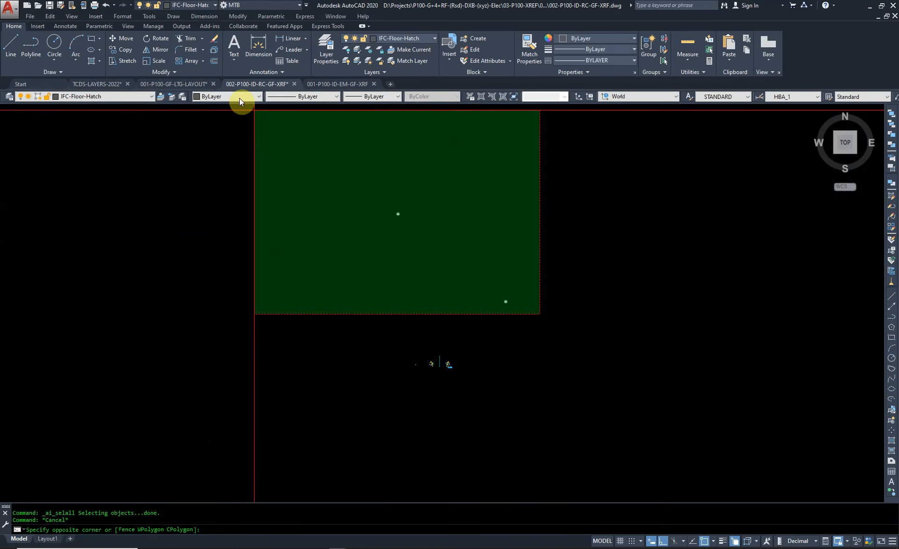
left_click(240, 97)
left_click(330, 199)
left_click(383, 189)
left_click(413, 133)
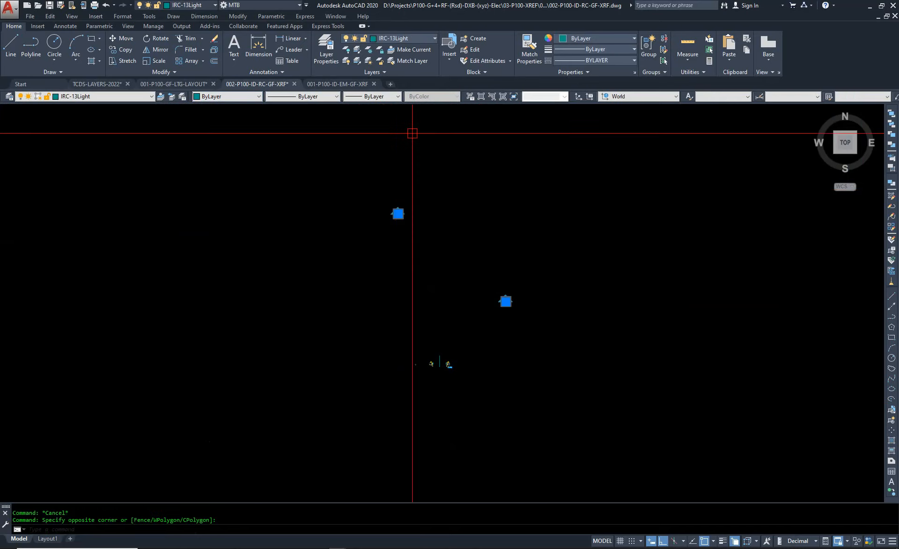
key("Delete")
Step: Erase the remaining small object far to the upper left of the panels and check the extents for strays
type("z")
key("Return")
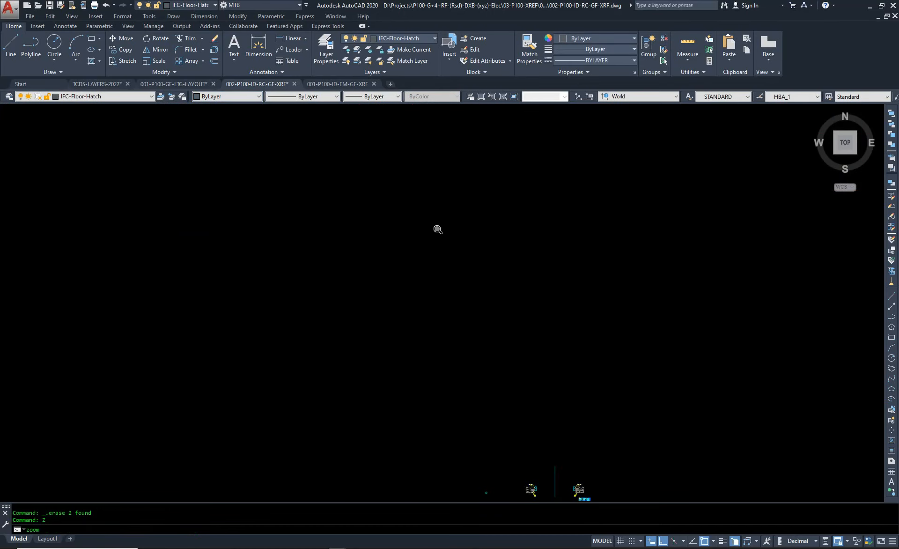
key("ctrl+a")
scroll(418, 231, "down", 5)
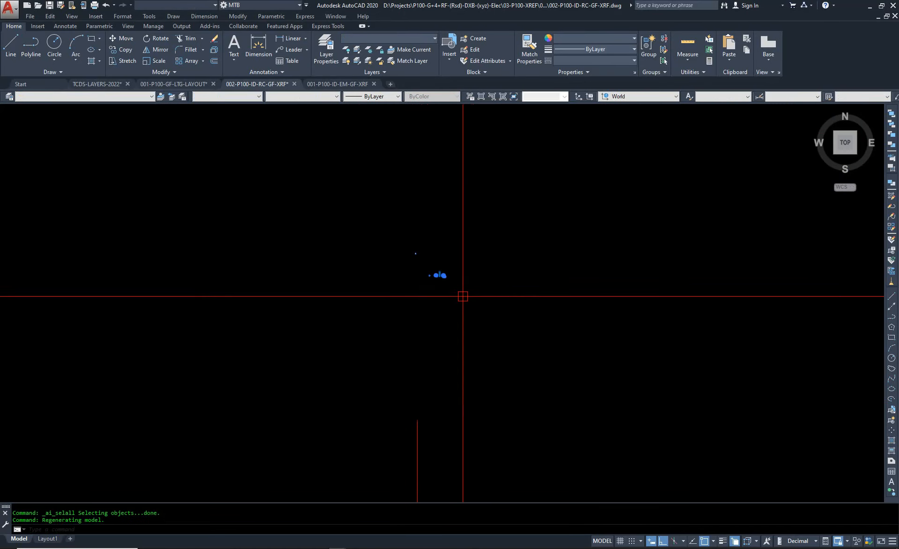
key("Escape")
left_click(438, 234)
left_click(406, 254)
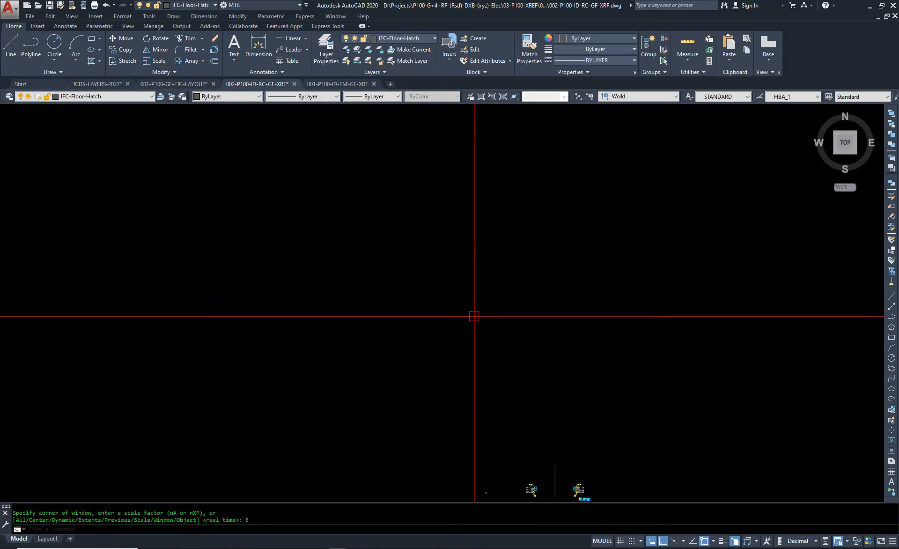
key("ctrl+a")
scroll(418, 268, "down", 2)
key("Escape")
scroll(486, 375, "up", 4)
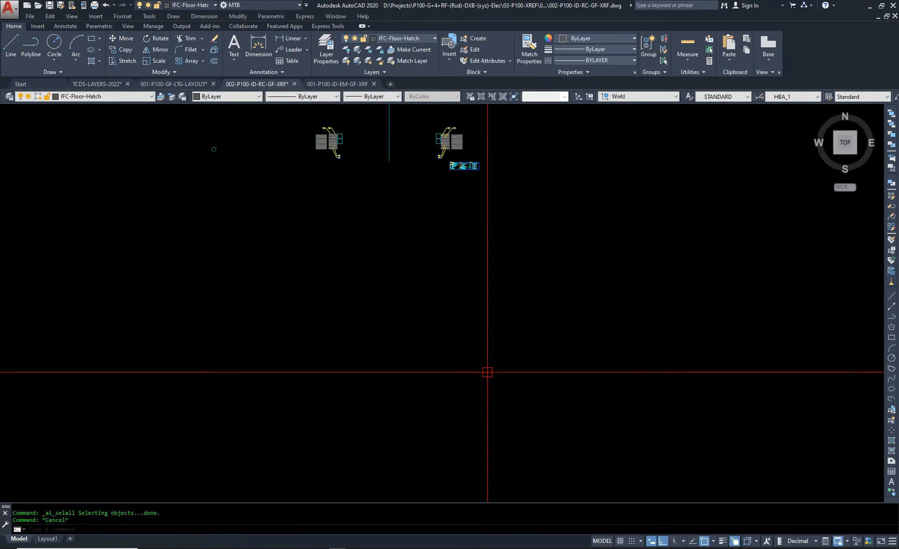
Step: Try erasing the vertical mirror line between the two panel sets, and undo the erase
middle_click_drag(448, 248, 464, 349)
key("Escape")
type("e")
key("Return")
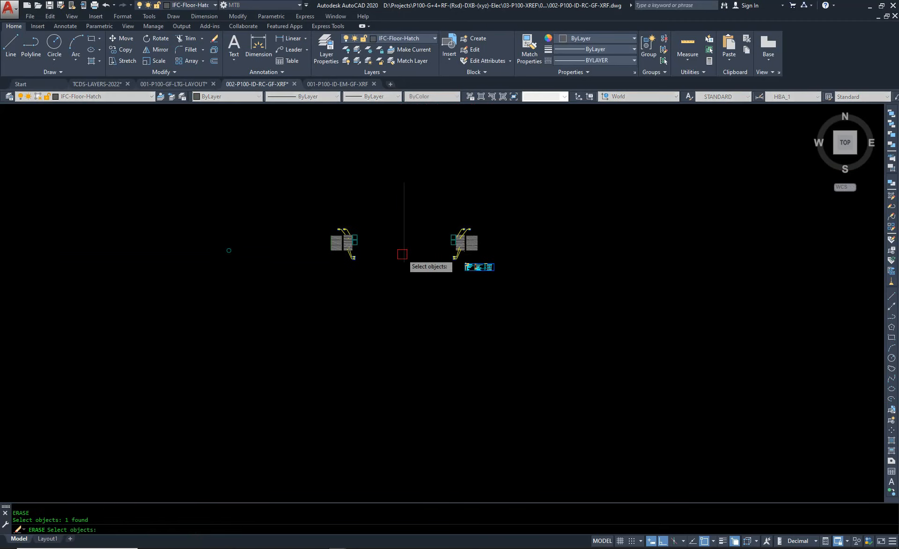
key("Return")
key("ctrl+z")
scroll(418, 301, "down", 4)
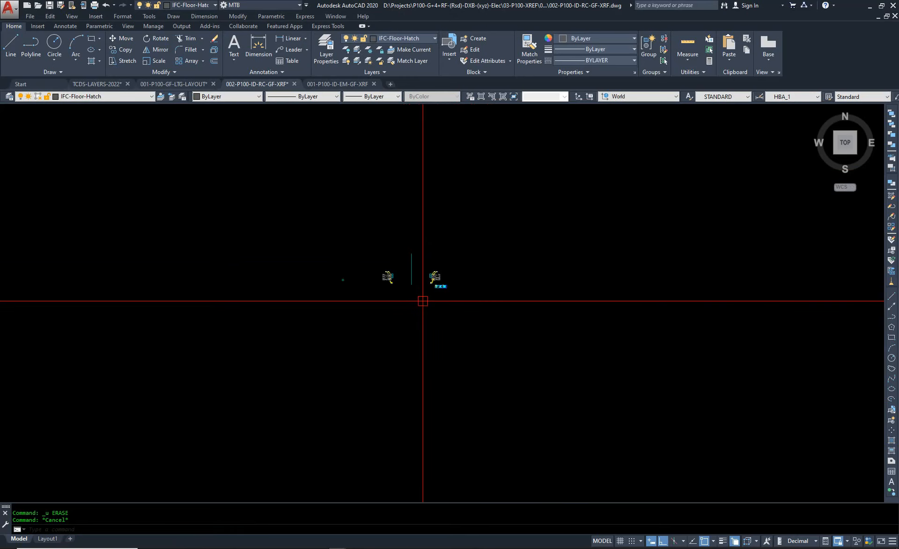
Step: Draw a long vertical line upward from the origin 0,0,0
type("l")
key("Return")
type("0")
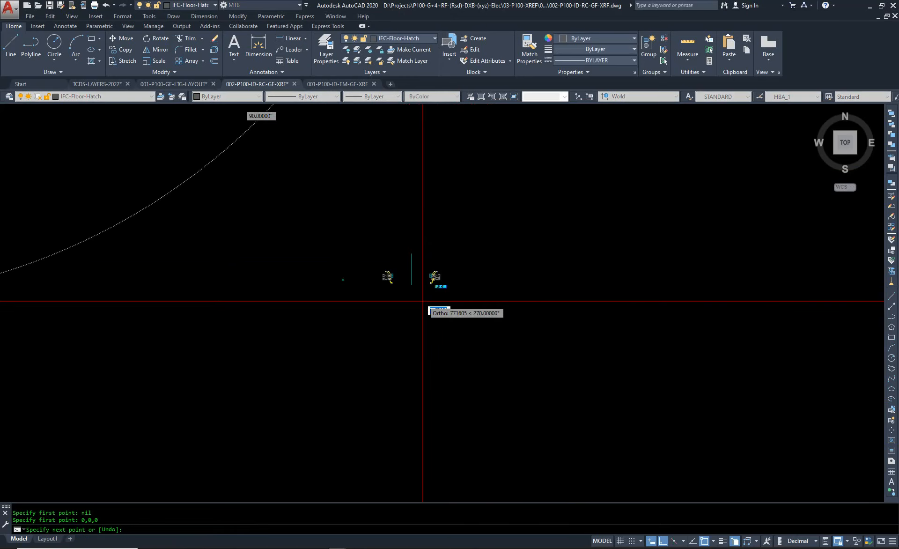
scroll(423, 301, "down", 8)
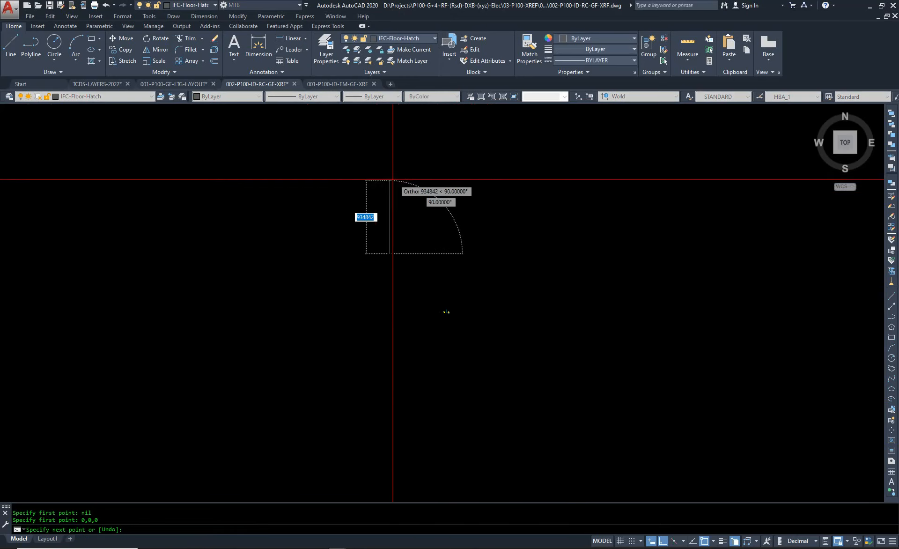
key("Escape")
key("Escape")
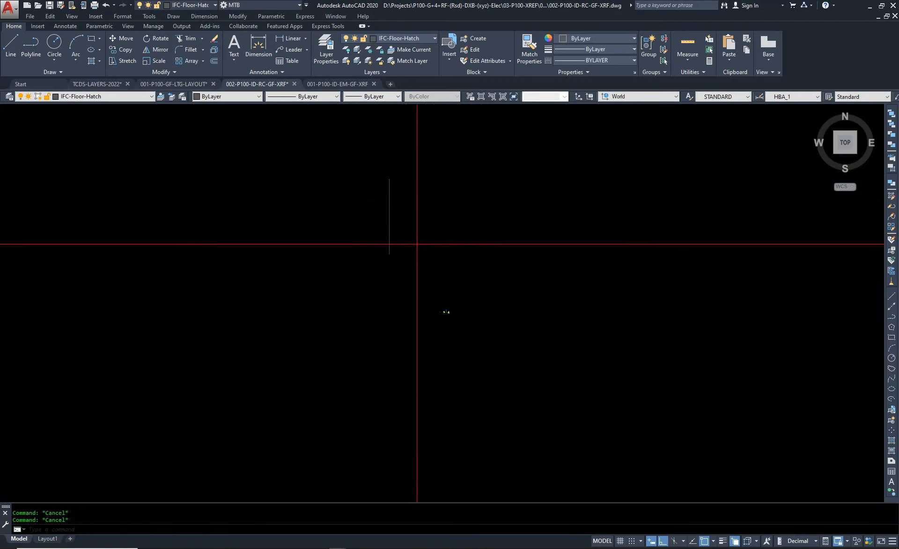
Step: Erase the long vertical line drawn from the origin
left_click(417, 244)
left_click(376, 258)
key("Escape")
key("Escape")
type("e")
key("Return")
left_click(389, 231)
key("Return")
key("Escape")
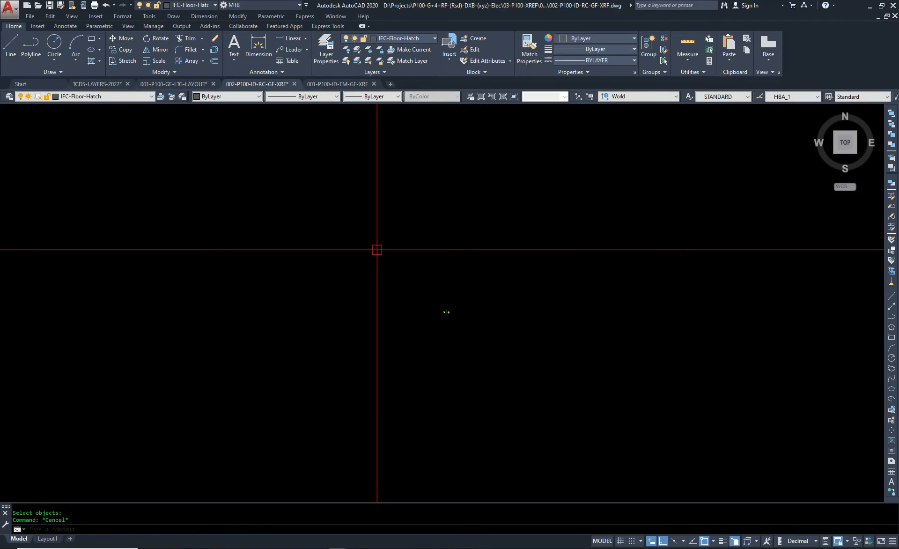
Step: Redraw a long vertical line upward from the origin 0,0,0 as a reference for the origin point
key("Return")
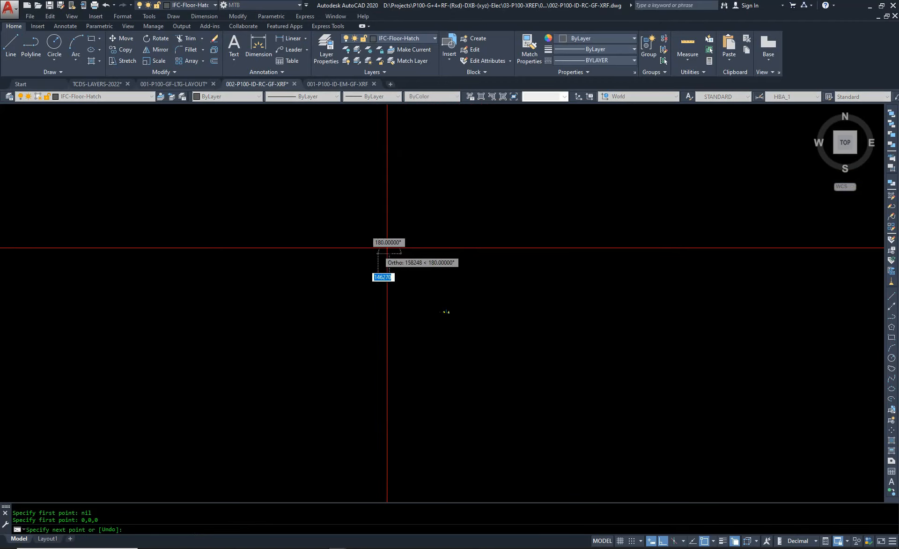
key("Escape")
key("Escape")
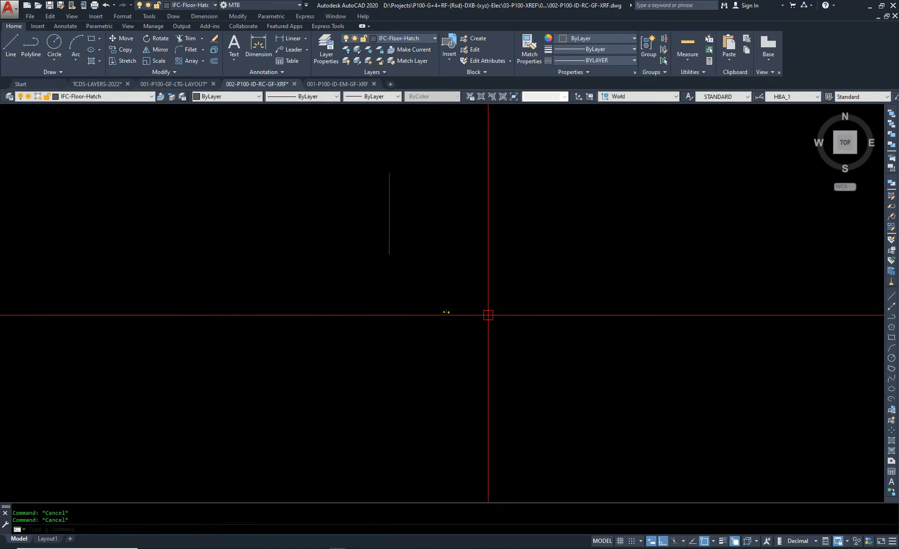
Step: Move both panel sets, the mirror line, legend and circle together from the circle to the origin line's lower end
left_click(504, 277)
left_click(376, 361)
left_click(500, 287)
left_click(407, 343)
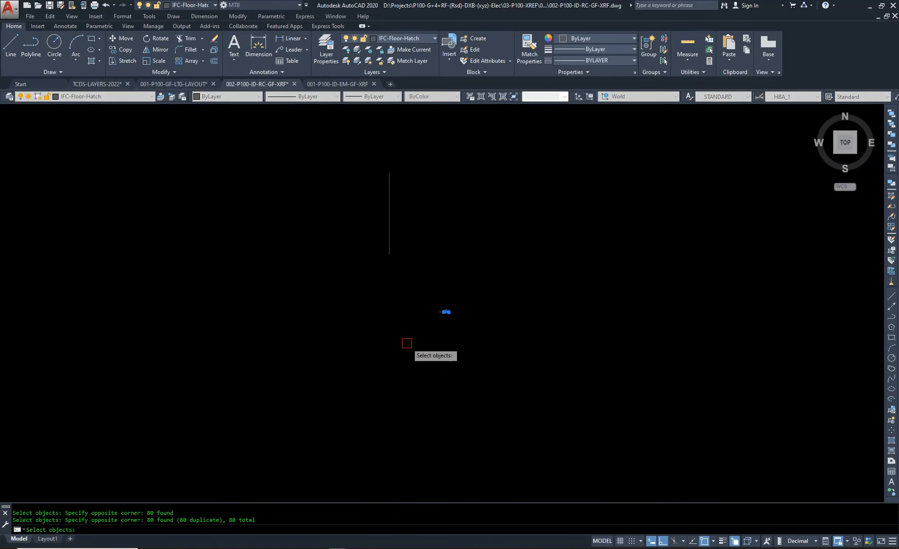
scroll(528, 238, "up", 7)
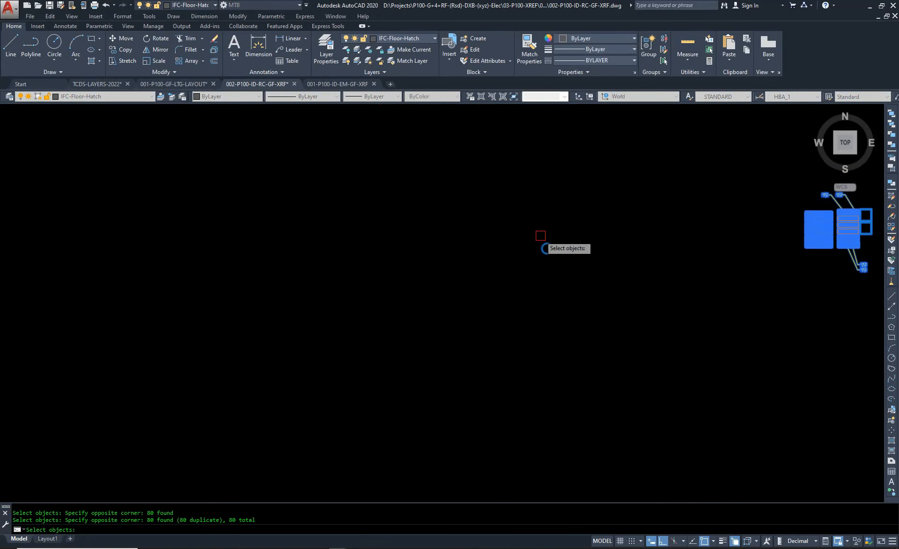
key("Return")
left_click(547, 248)
scroll(585, 300, "up", 8)
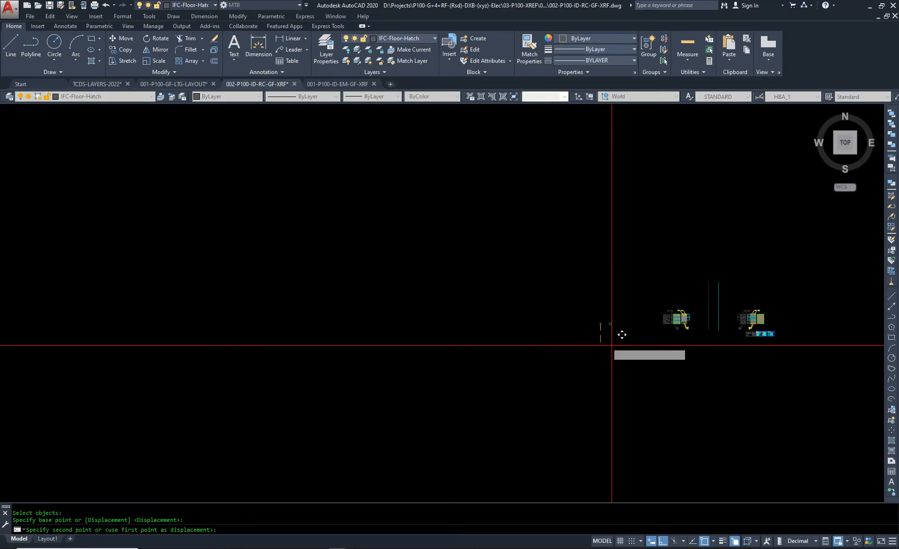
left_click(474, 250)
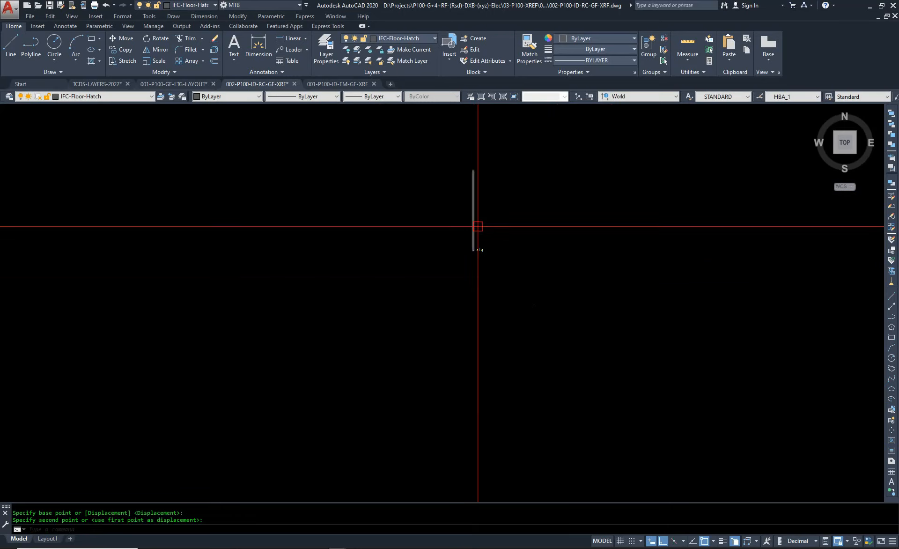